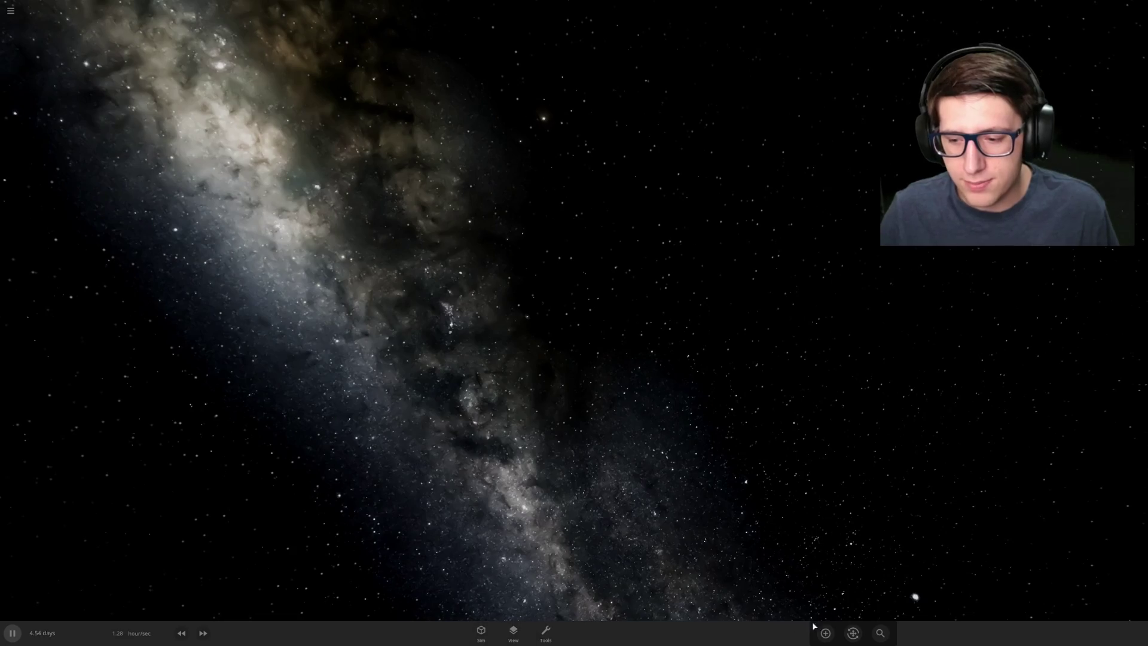
{"action": "left_click", "coordinate": [826, 634]}
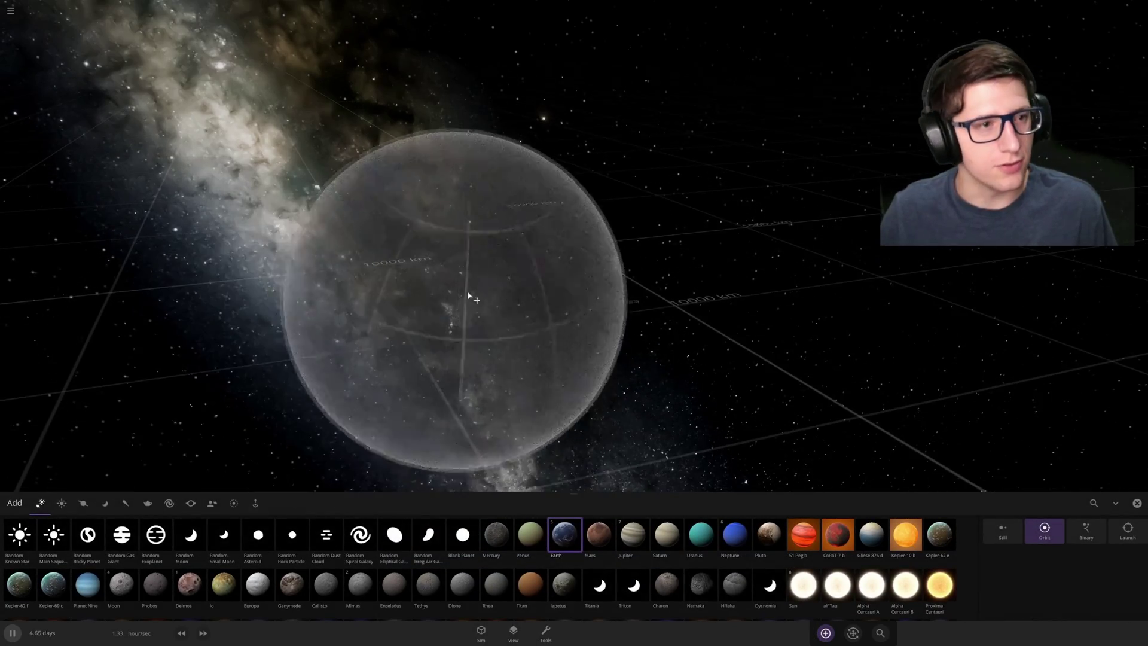
{"action": "left_click_drag", "start_coordinate": [564, 259], "coordinate": [551, 281]}
{"action": "scroll", "coordinate": [551, 281], "scroll_direction": "down", "scroll_amount": 4}
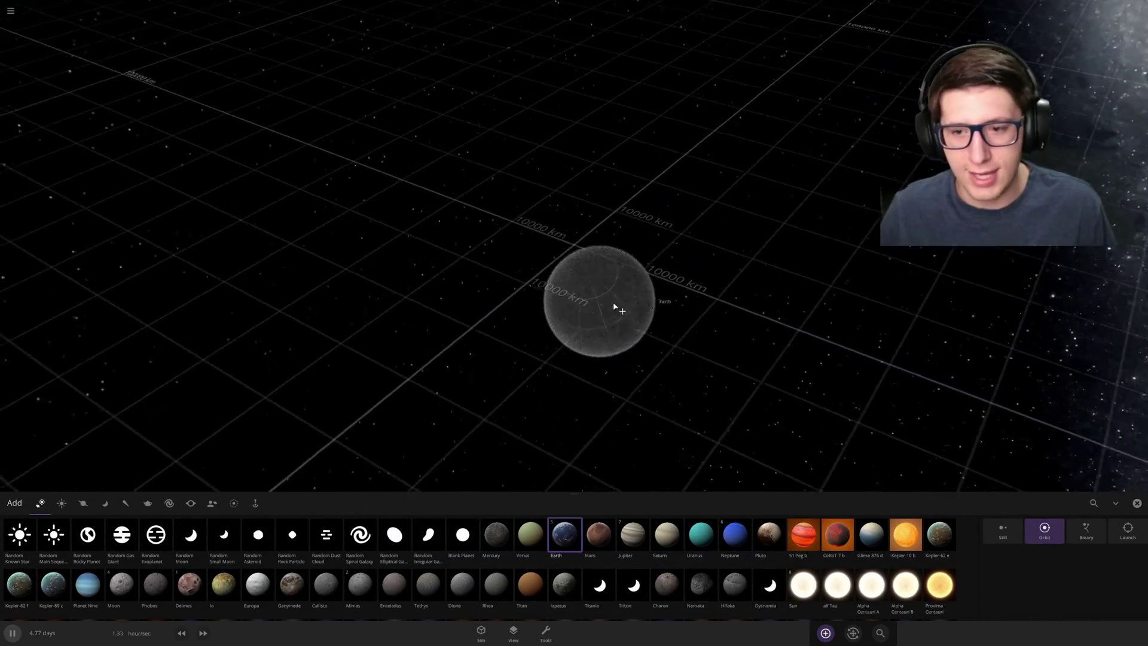
{"action": "left_click_drag", "start_coordinate": [619, 306], "coordinate": [407, 444]}
{"action": "key", "text": "Escape"}
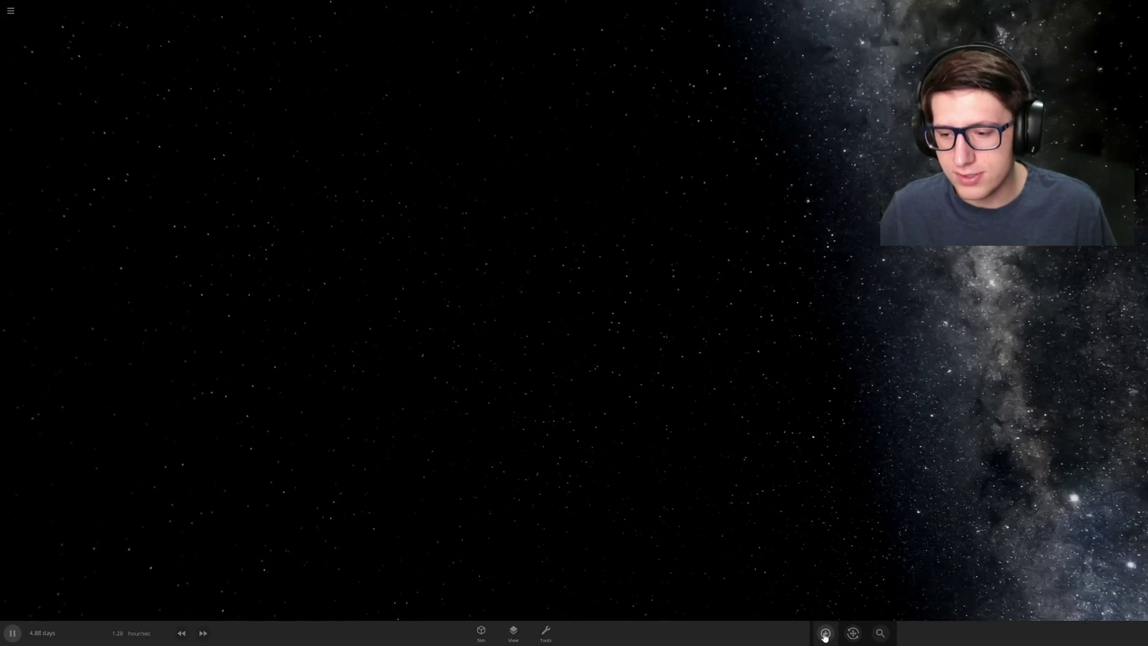
Add Earth to the empty simulation and finish placing objects.
{"action": "left_click", "coordinate": [825, 634]}
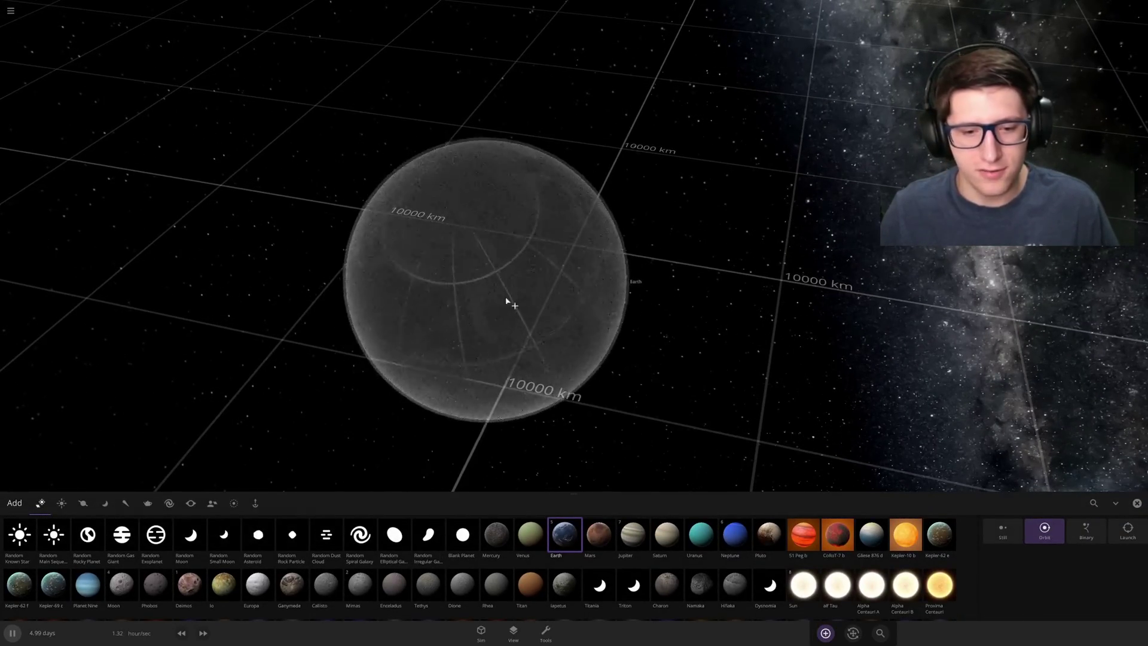
{"action": "left_click", "coordinate": [469, 239]}
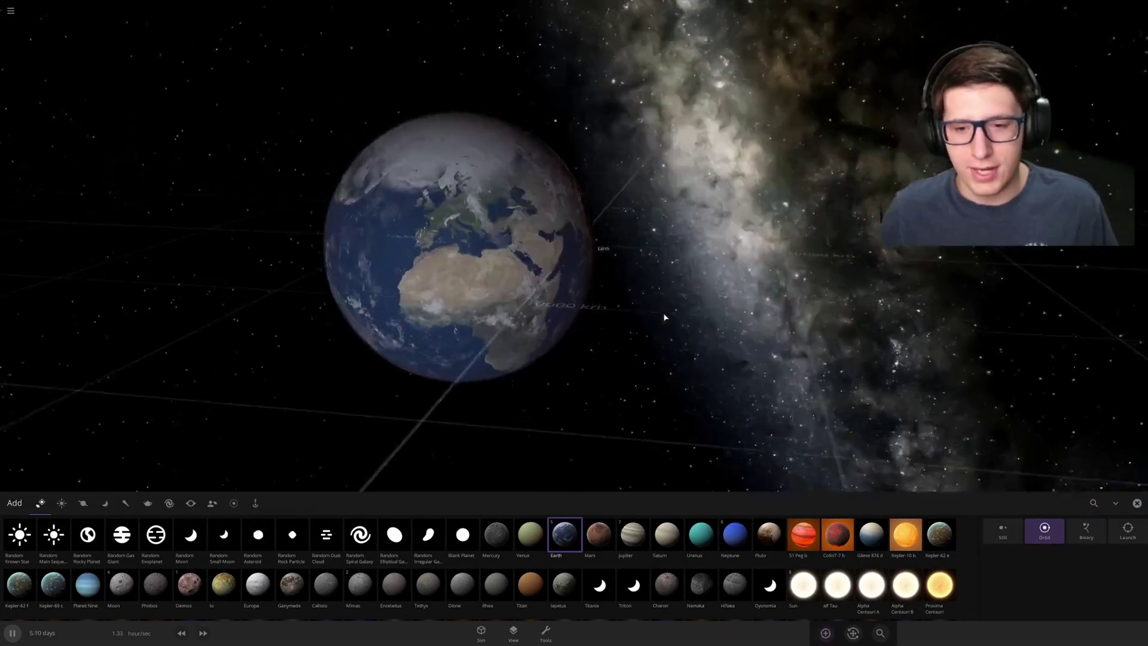
{"action": "key", "text": "Escape"}
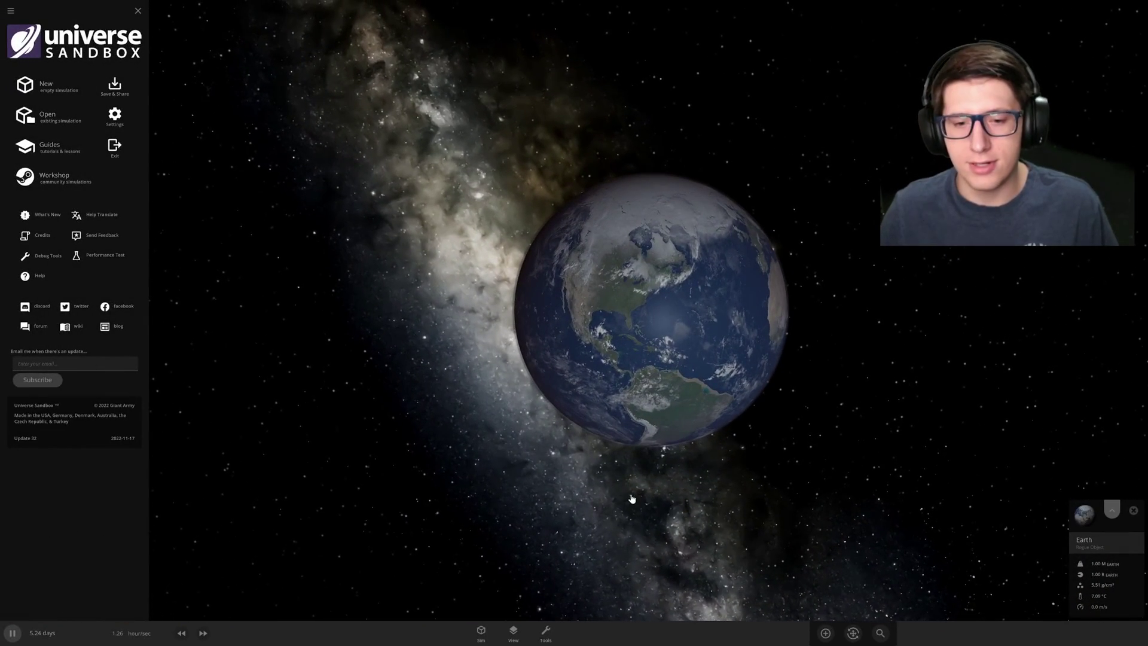
Open Earth's full properties and look through its surface settings, from temperature and elevation to water, energy flow and atmosphere.
{"action": "left_click", "coordinate": [1112, 510]}
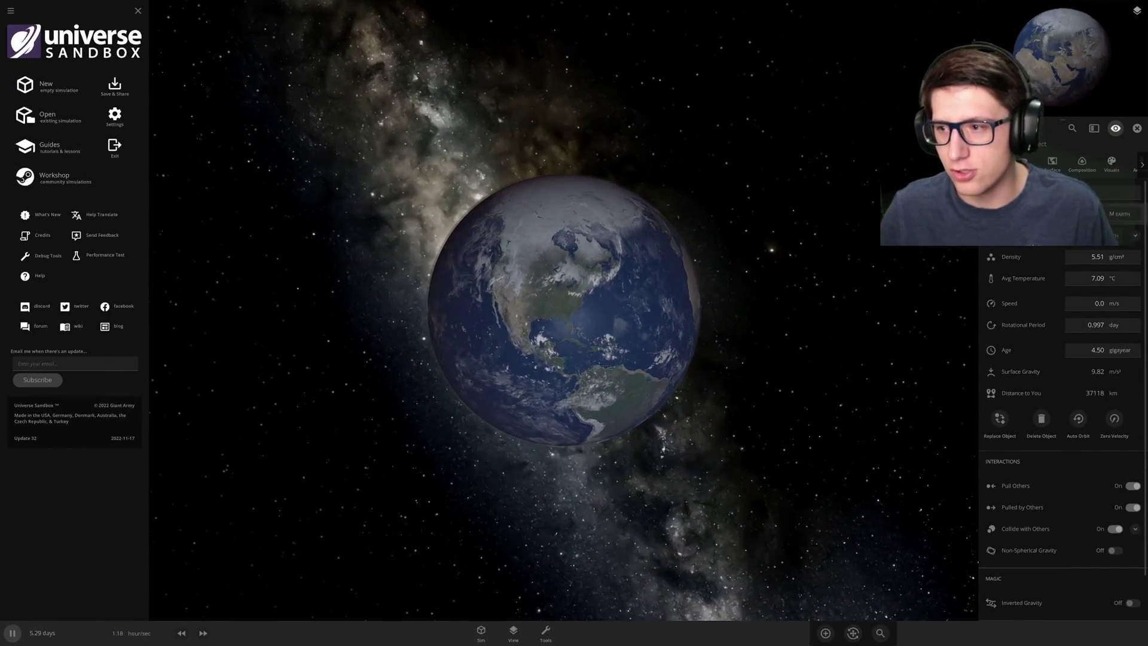
{"action": "left_click", "coordinate": [1052, 165]}
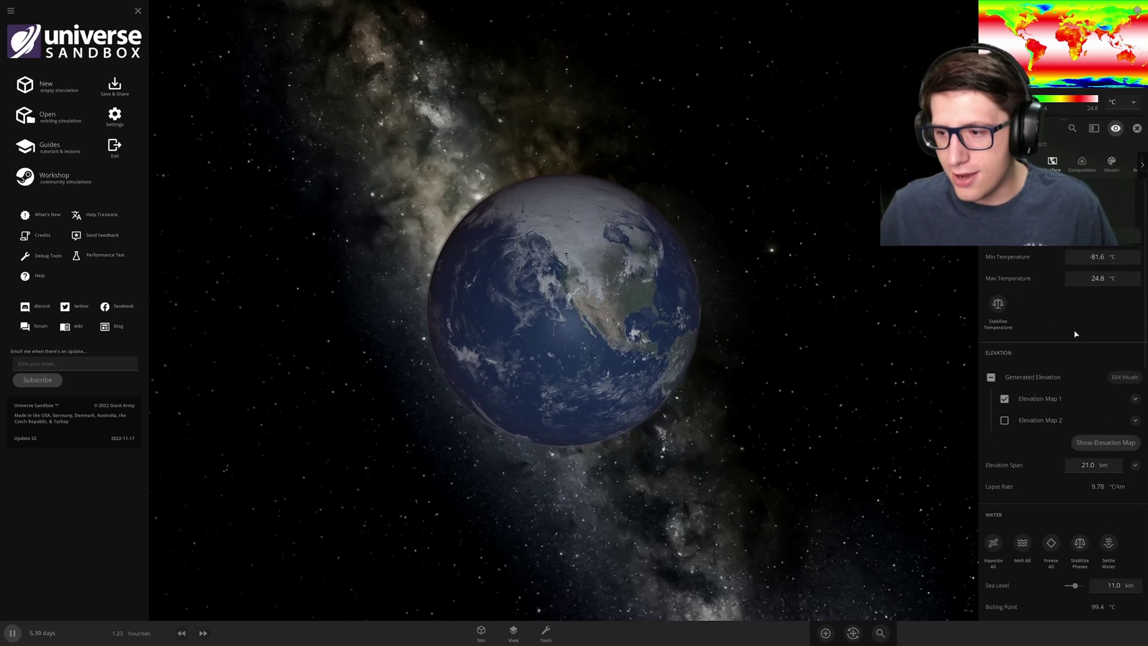
{"action": "scroll", "coordinate": [1025, 359], "scroll_direction": "down", "scroll_amount": 3}
{"action": "scroll", "coordinate": [1025, 411], "scroll_direction": "down", "scroll_amount": 6}
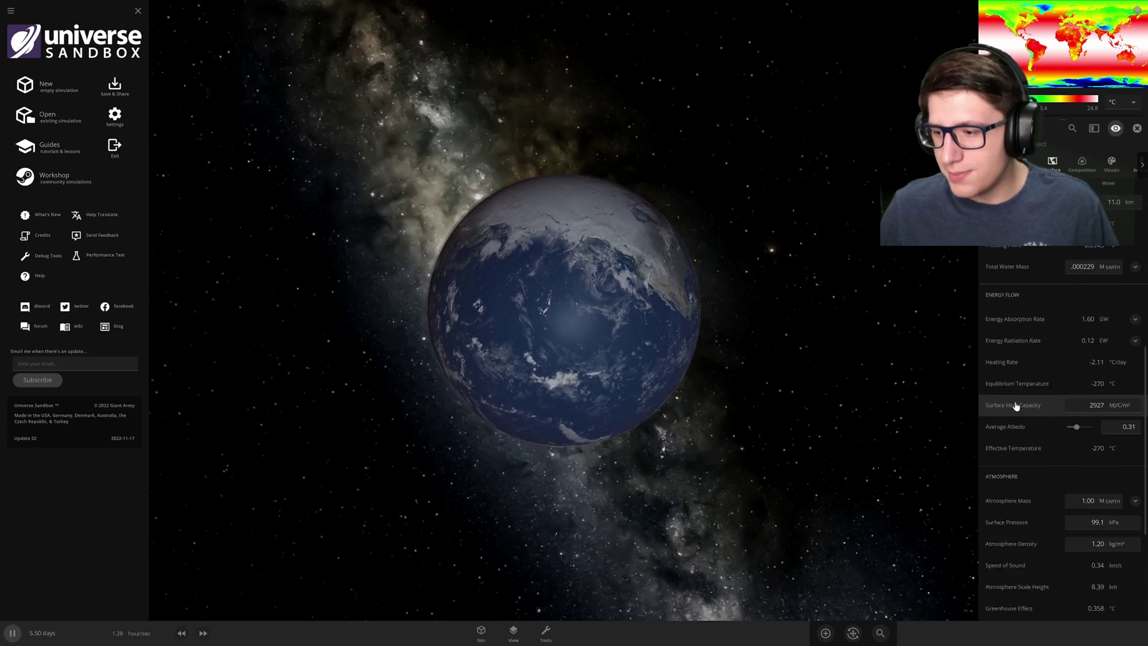
{"action": "scroll", "coordinate": [1016, 405], "scroll_direction": "up", "scroll_amount": 6}
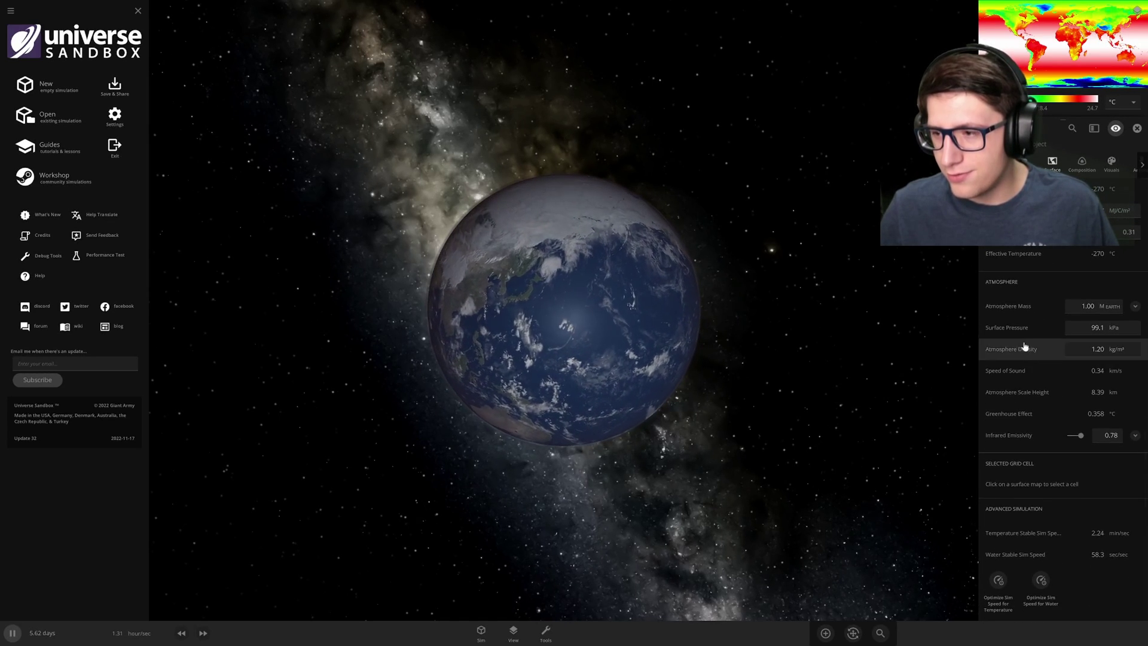
Follow the links in Earth's visual settings to its editable water data and elevation data.
{"action": "left_click", "coordinate": [1112, 163]}
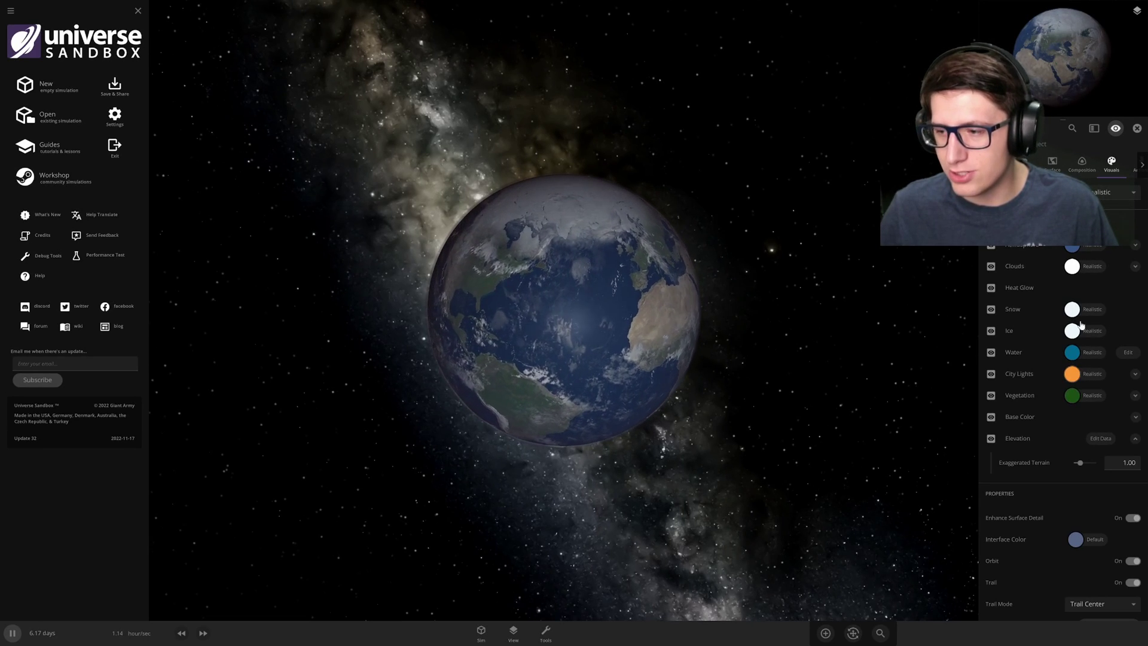
{"action": "left_click", "coordinate": [1128, 356]}
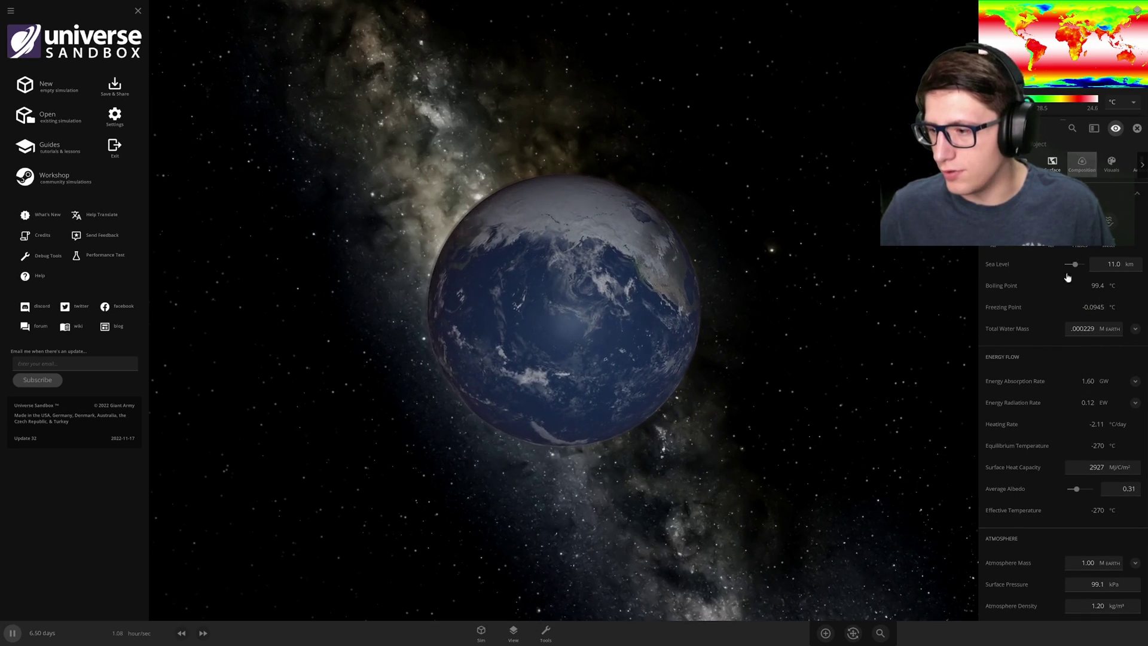
{"action": "scroll", "coordinate": [1063, 293], "scroll_direction": "down", "scroll_amount": 3}
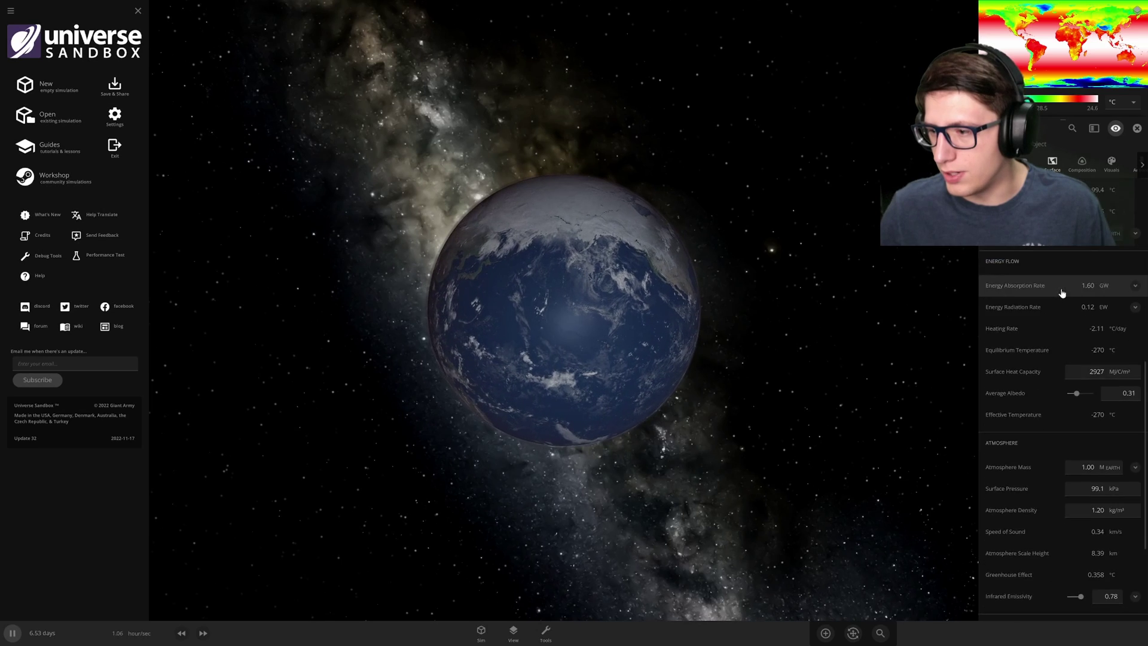
{"action": "left_click", "coordinate": [1107, 163]}
{"action": "left_click", "coordinate": [1100, 439]}
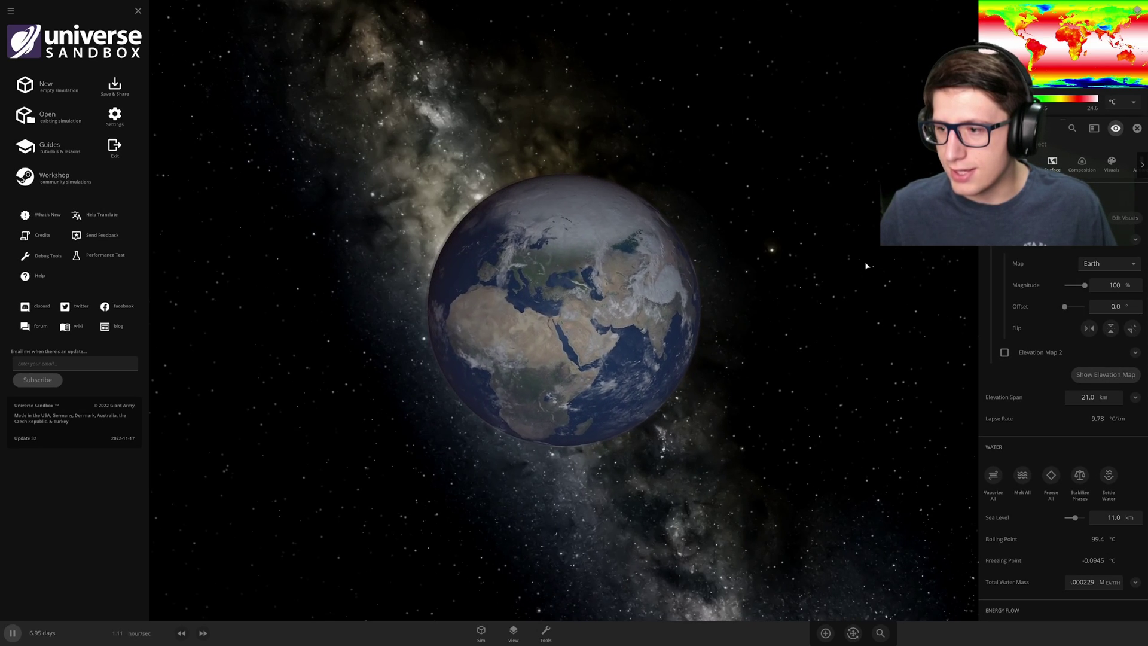
{"action": "scroll", "coordinate": [864, 267], "scroll_direction": "up", "scroll_amount": 3}
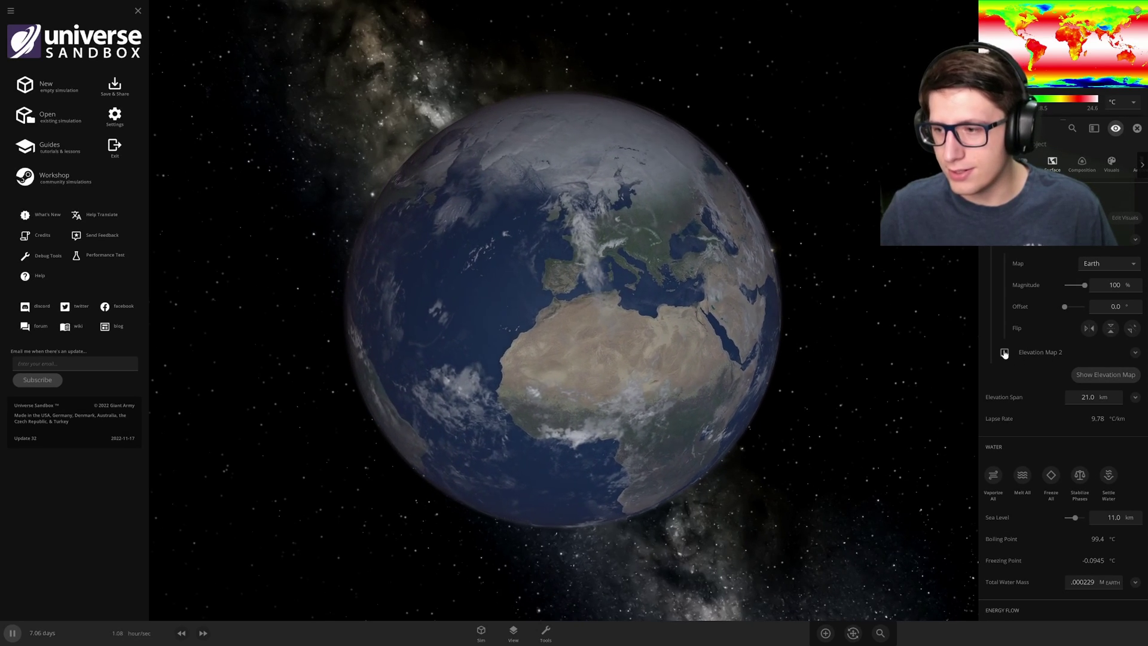
Enable Elevation Map 2 on Earth and set its map to Planet 13.
{"action": "left_click", "coordinate": [1005, 354]}
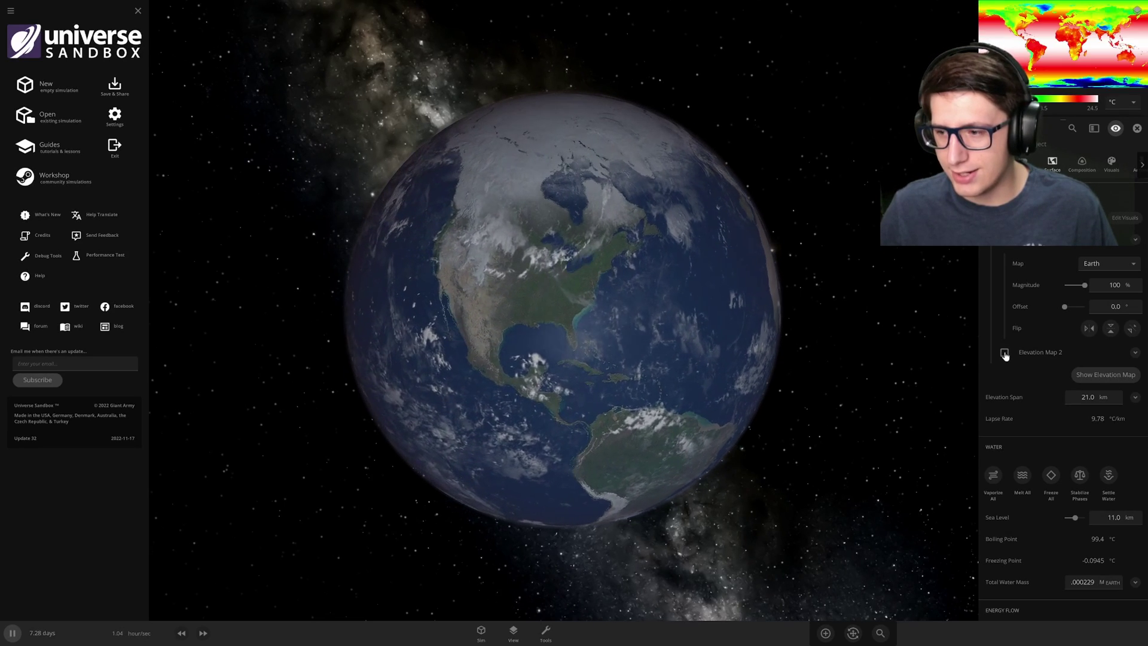
{"action": "left_click", "coordinate": [1135, 353]}
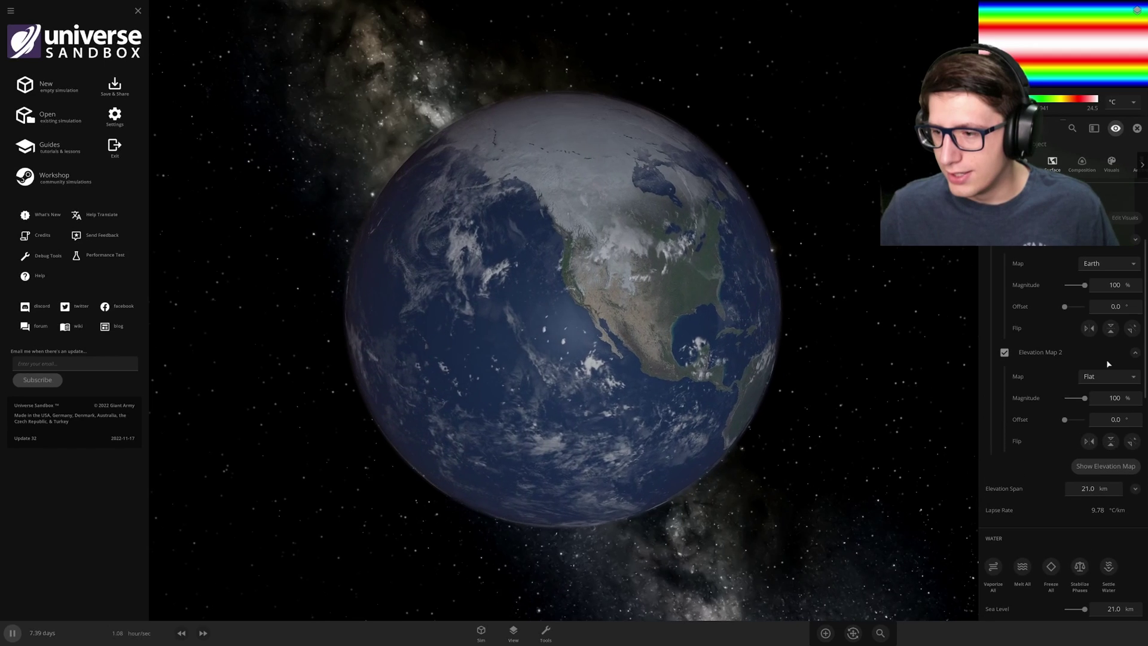
{"action": "left_click", "coordinate": [1097, 376]}
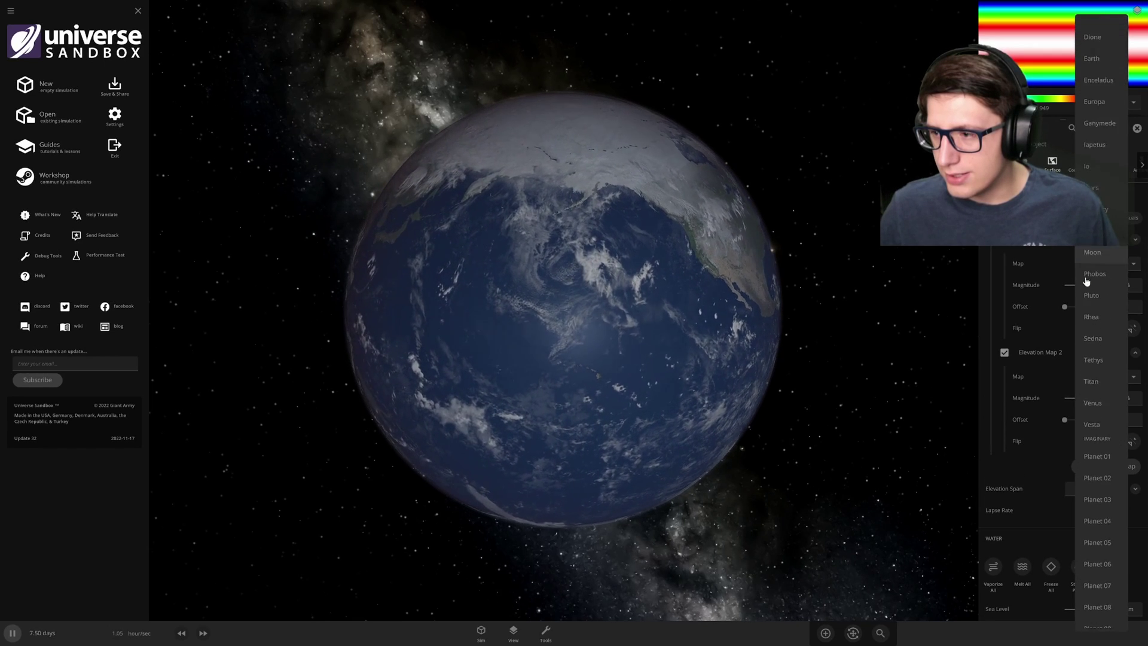
{"action": "scroll", "coordinate": [1099, 317], "scroll_direction": "down", "scroll_amount": 1}
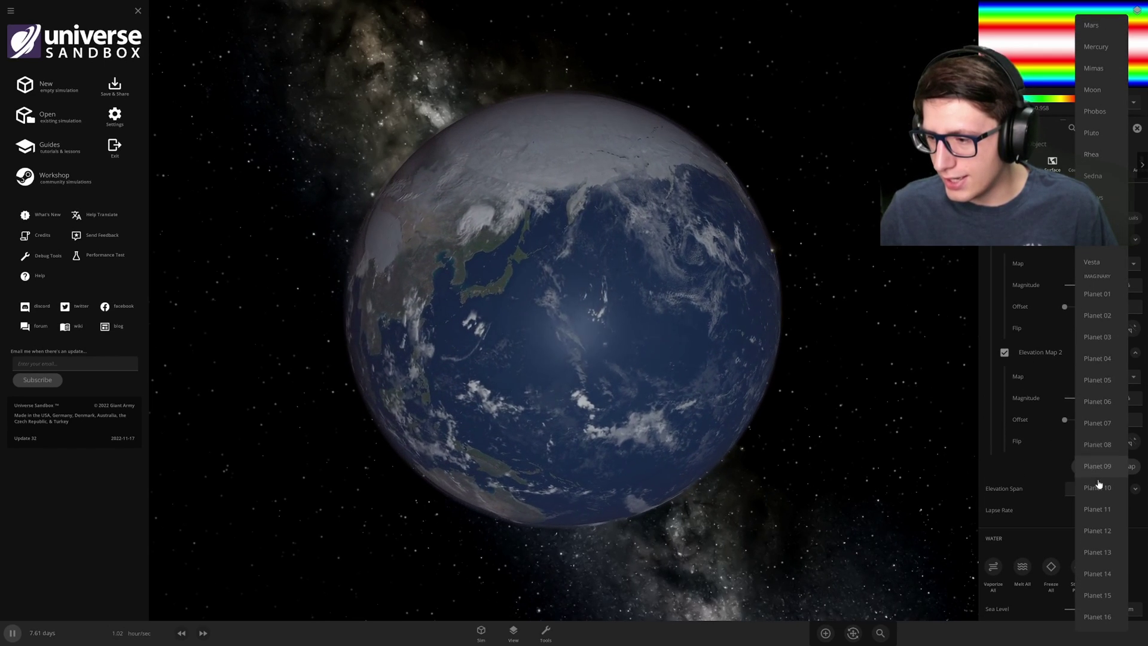
{"action": "left_click", "coordinate": [1093, 545]}
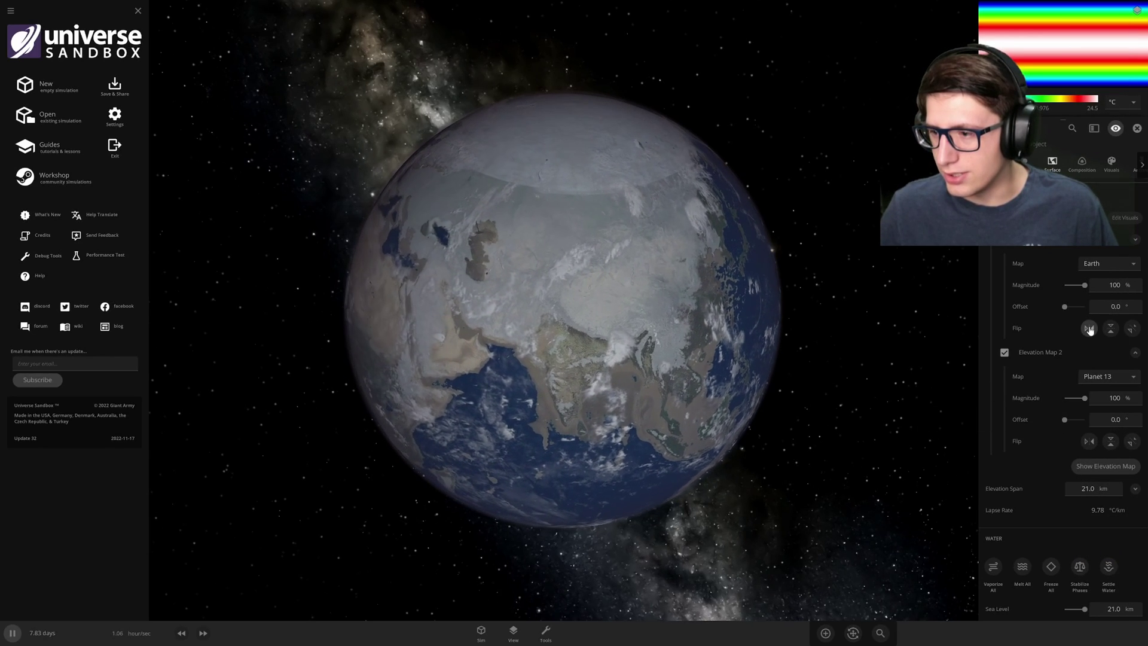
Set the magnitude of Earth's Elevation Map 1 to 85.2 % and disable Elevation Map 2.
{"action": "left_click", "coordinate": [1130, 221]}
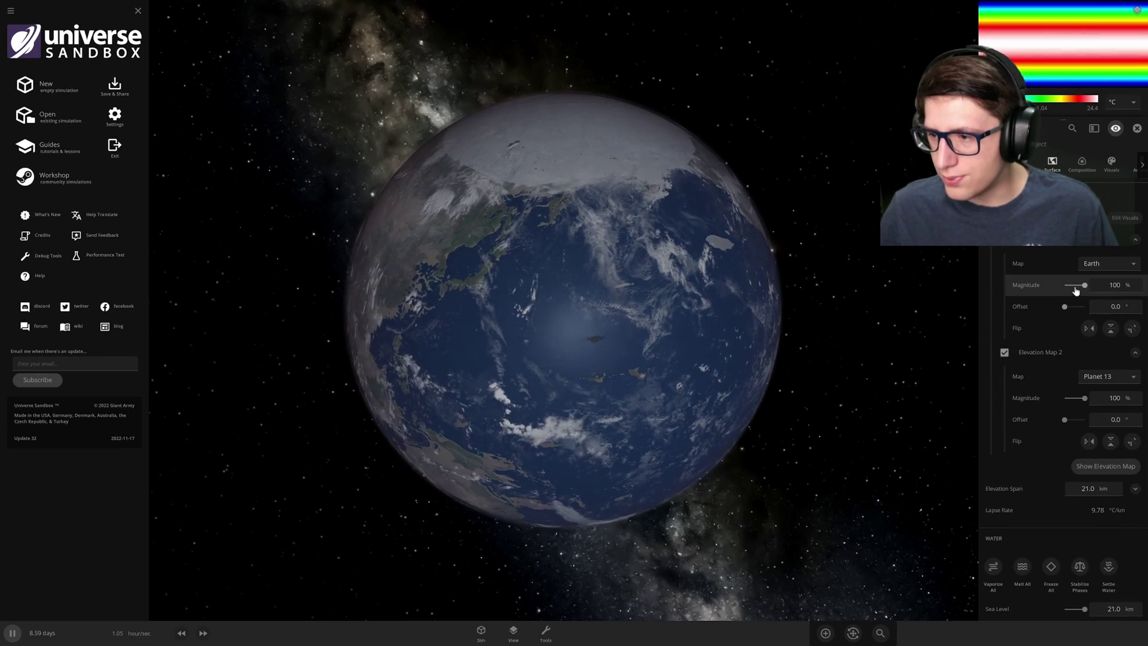
{"action": "mouse_move", "coordinate": [1062, 292]}
{"action": "left_mouse_down"}
{"action": "mouse_move", "coordinate": [1095, 283]}
{"action": "mouse_move", "coordinate": [1082, 286]}
{"action": "left_mouse_up"}
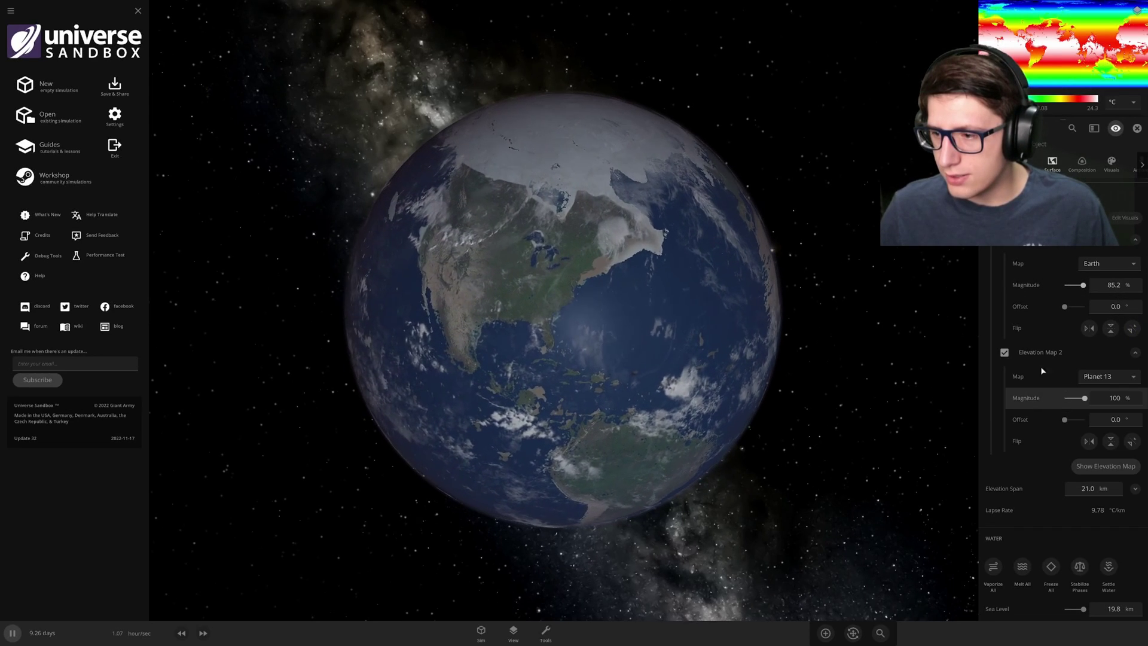
{"action": "left_click", "coordinate": [1006, 354]}
{"action": "left_click_drag", "start_coordinate": [838, 300], "coordinate": [840, 299]}
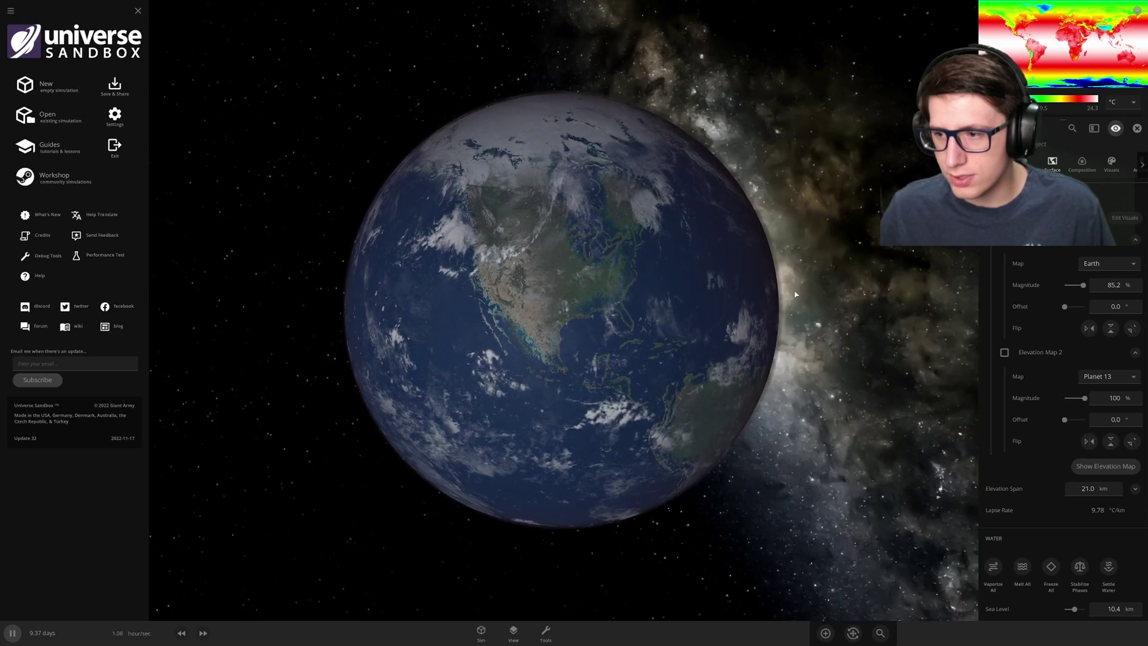
With the simulation paused, set Elevation Map 1's magnitude to 28.9 % and its offset to 360°, and resume the simulation.
{"action": "key", "text": "space"}
{"action": "left_click_drag", "start_coordinate": [1083, 287], "coordinate": [1096, 309]}
{"action": "key", "text": "space"}
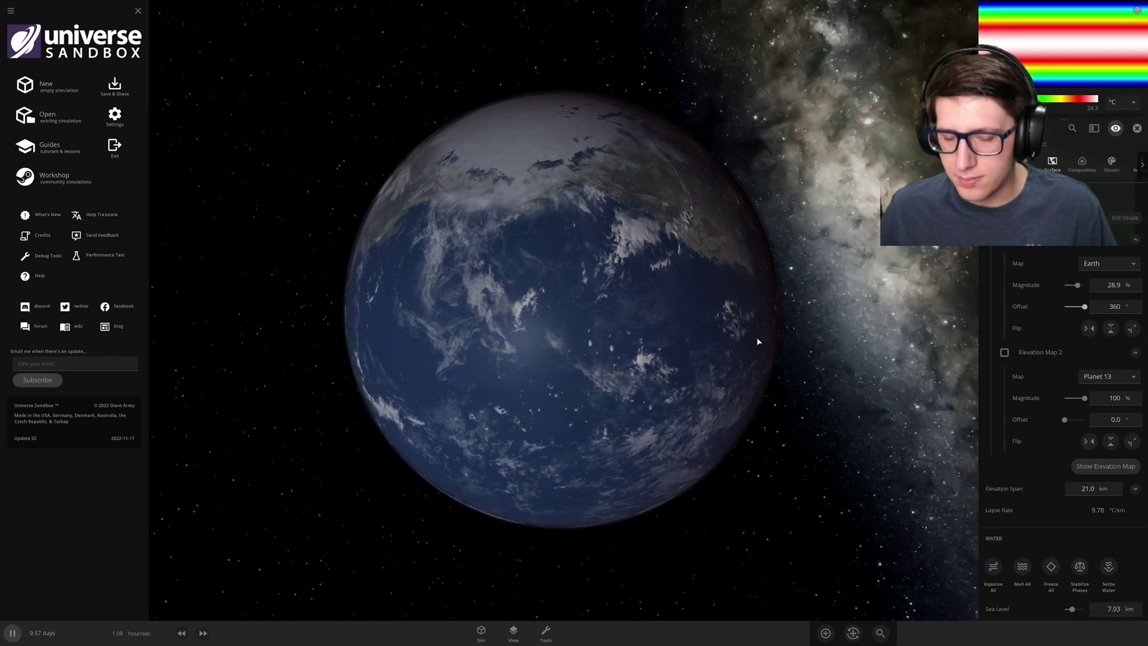
Examine Earth's altered continents and coastlines from several sides and distances.
{"action": "left_click_drag", "start_coordinate": [764, 335], "coordinate": [540, 323]}
{"action": "scroll", "coordinate": [422, 298], "scroll_direction": "up", "scroll_amount": 4}
{"action": "scroll", "coordinate": [456, 307], "scroll_direction": "down", "scroll_amount": 3}
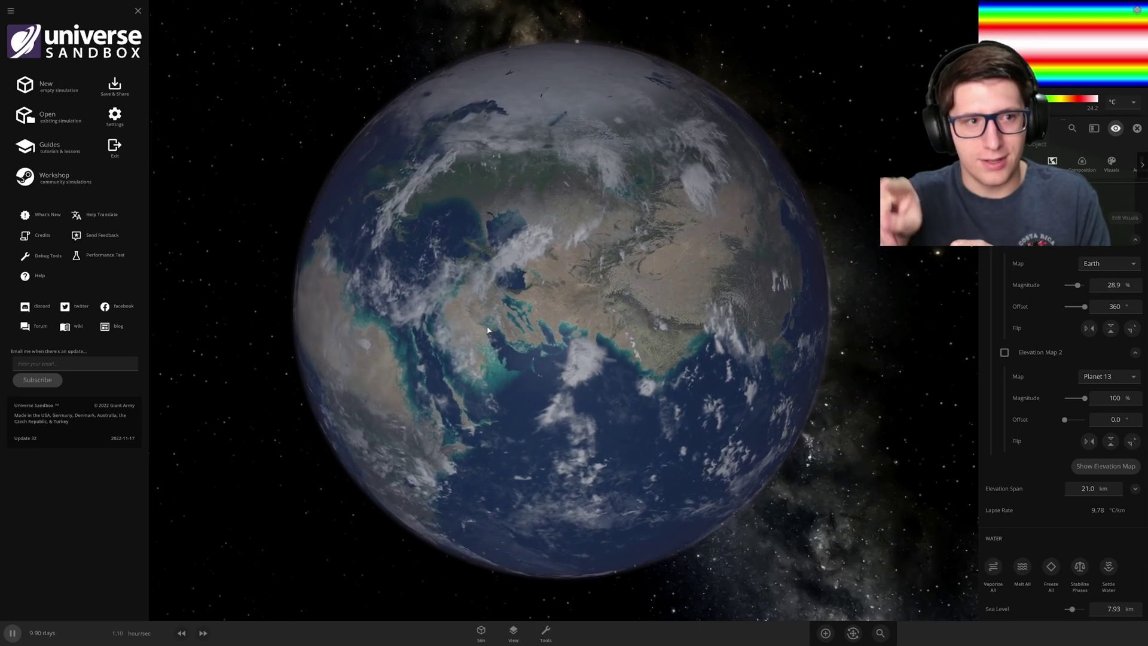
{"action": "left_click_drag", "start_coordinate": [632, 290], "coordinate": [611, 313]}
{"action": "scroll", "coordinate": [597, 290], "scroll_direction": "up", "scroll_amount": 3}
{"action": "scroll", "coordinate": [598, 290], "scroll_direction": "down", "scroll_amount": 5}
{"action": "scroll", "coordinate": [611, 313], "scroll_direction": "up", "scroll_amount": 3}
Pause the simulation and delete Earth.
{"action": "key", "text": "space"}
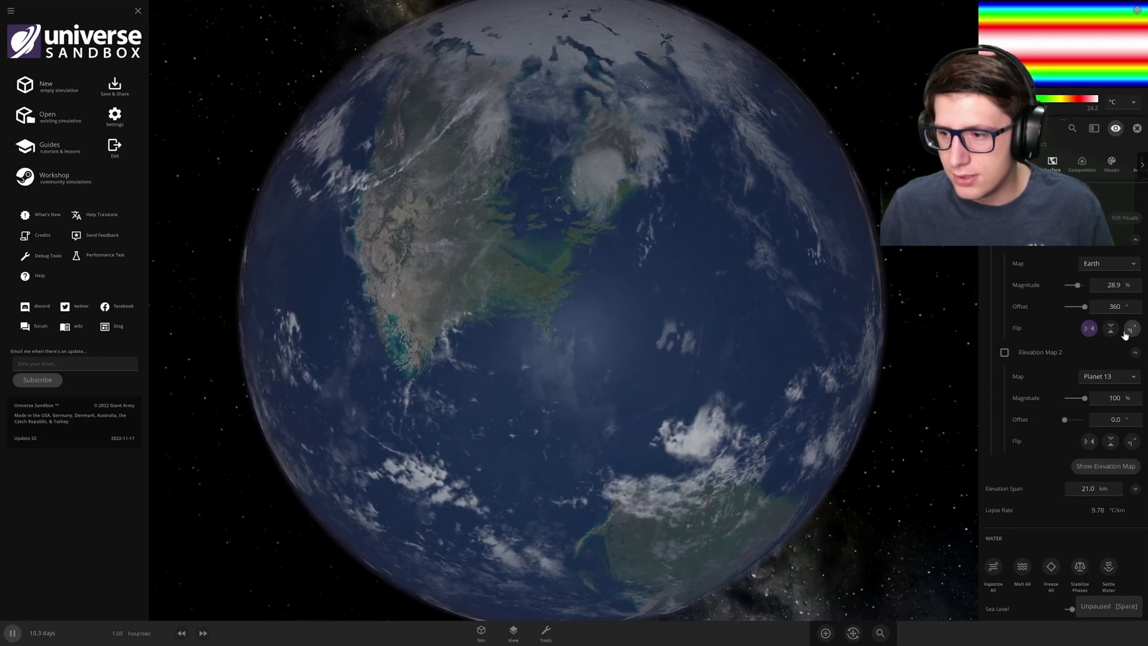
{"action": "key", "text": "space"}
{"action": "key", "text": "Delete"}
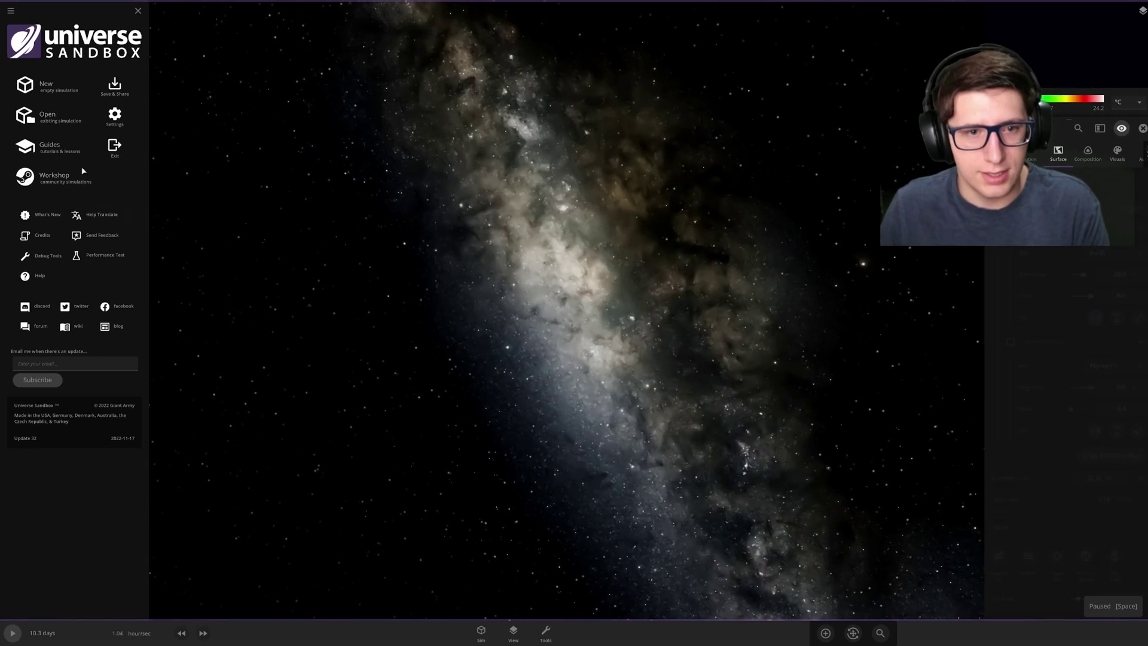
Place a Random Rocky Planet in the empty simulation.
{"action": "left_click", "coordinate": [824, 634]}
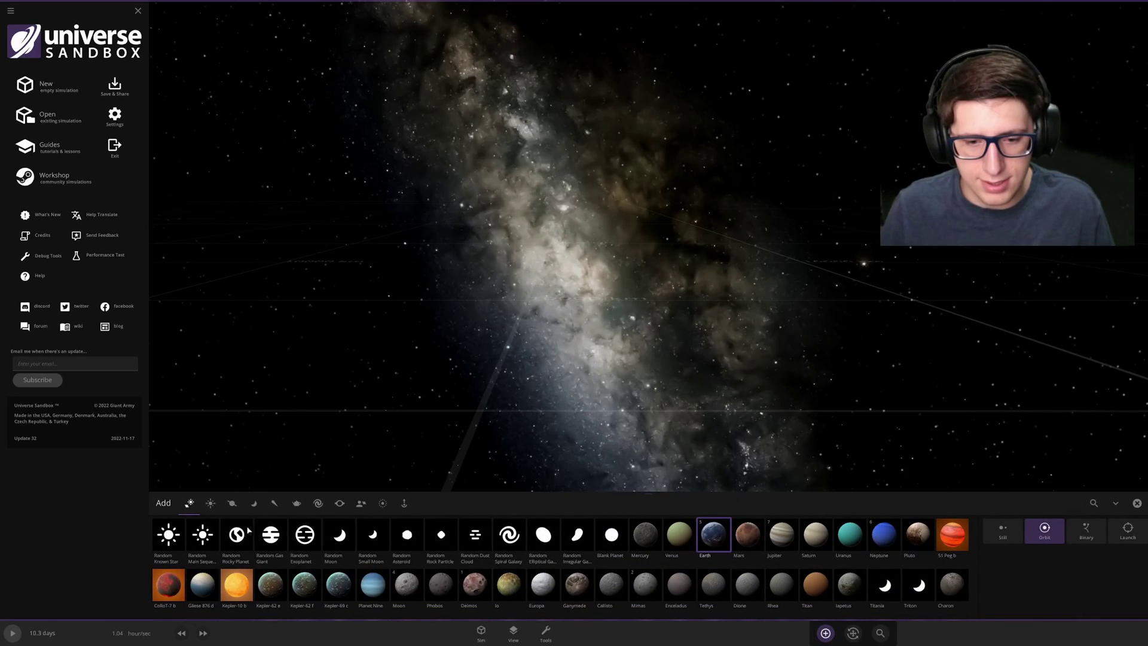
{"action": "left_click", "coordinate": [247, 531]}
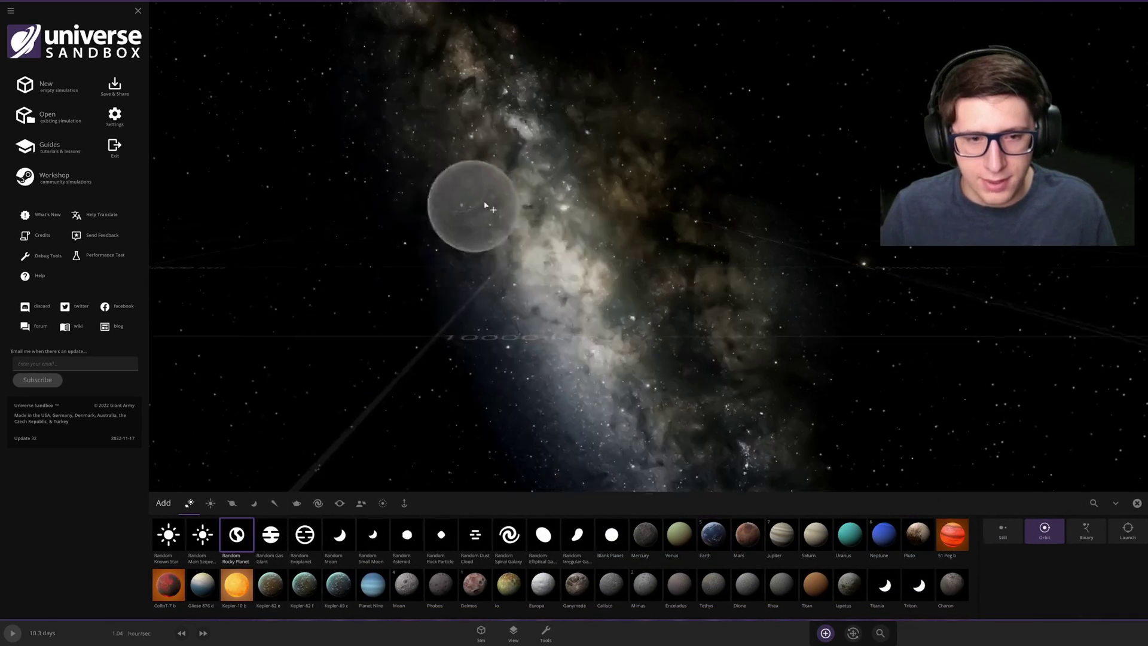
{"action": "key", "text": "Escape"}
{"action": "left_click_drag", "start_coordinate": [490, 203], "coordinate": [500, 466]}
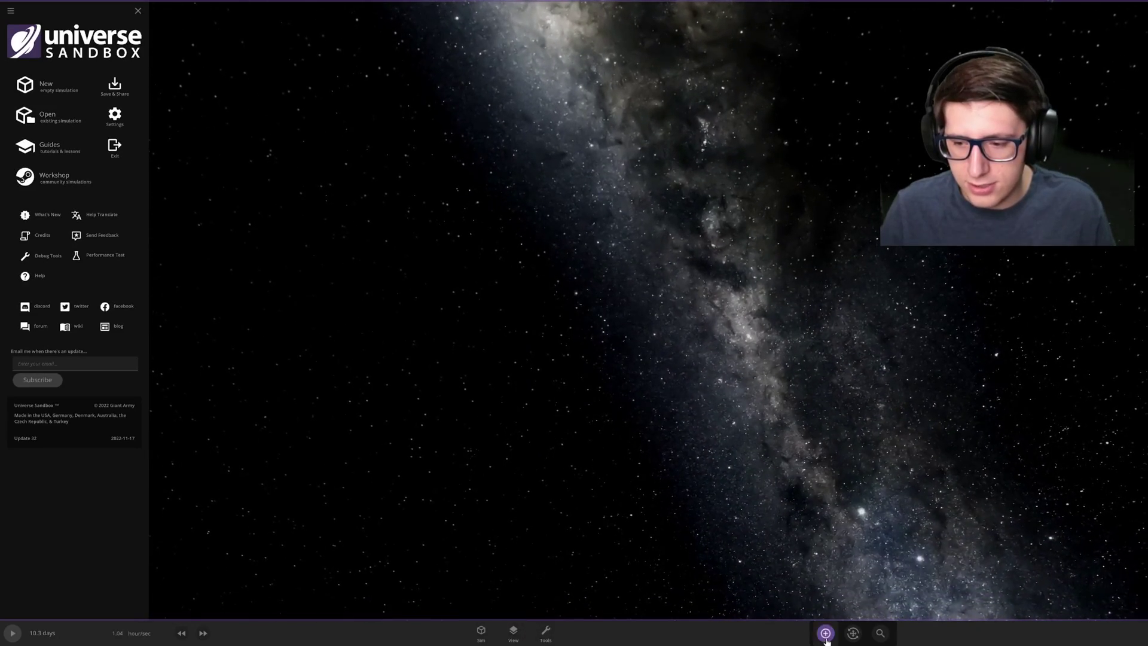
{"action": "left_click", "coordinate": [825, 633]}
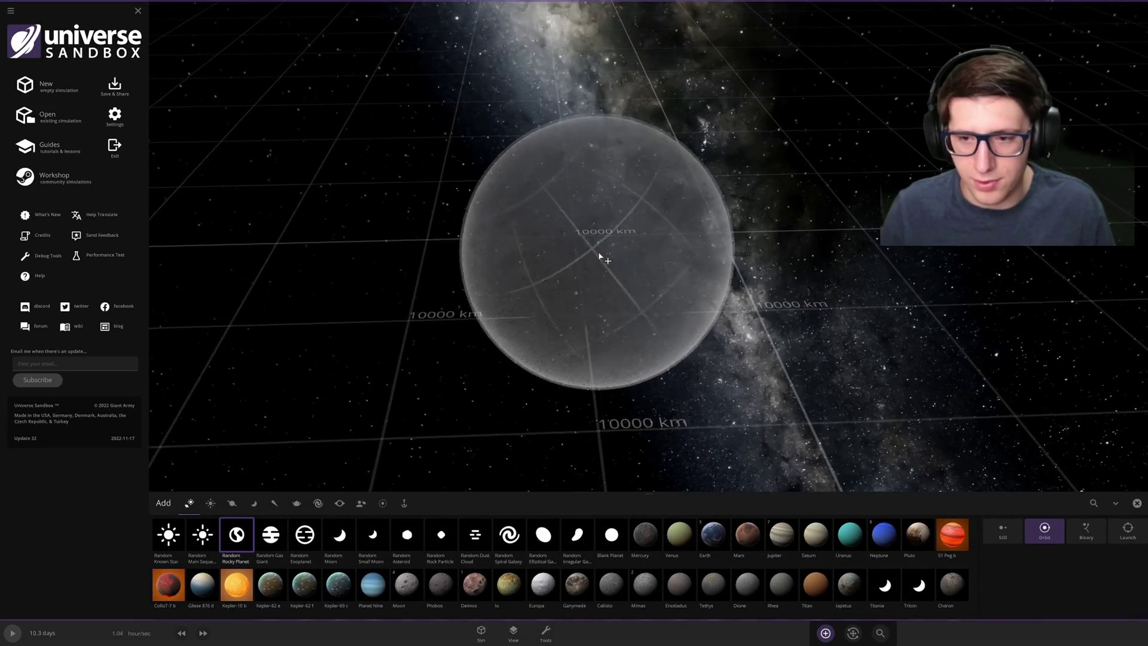
{"action": "left_click", "coordinate": [599, 256]}
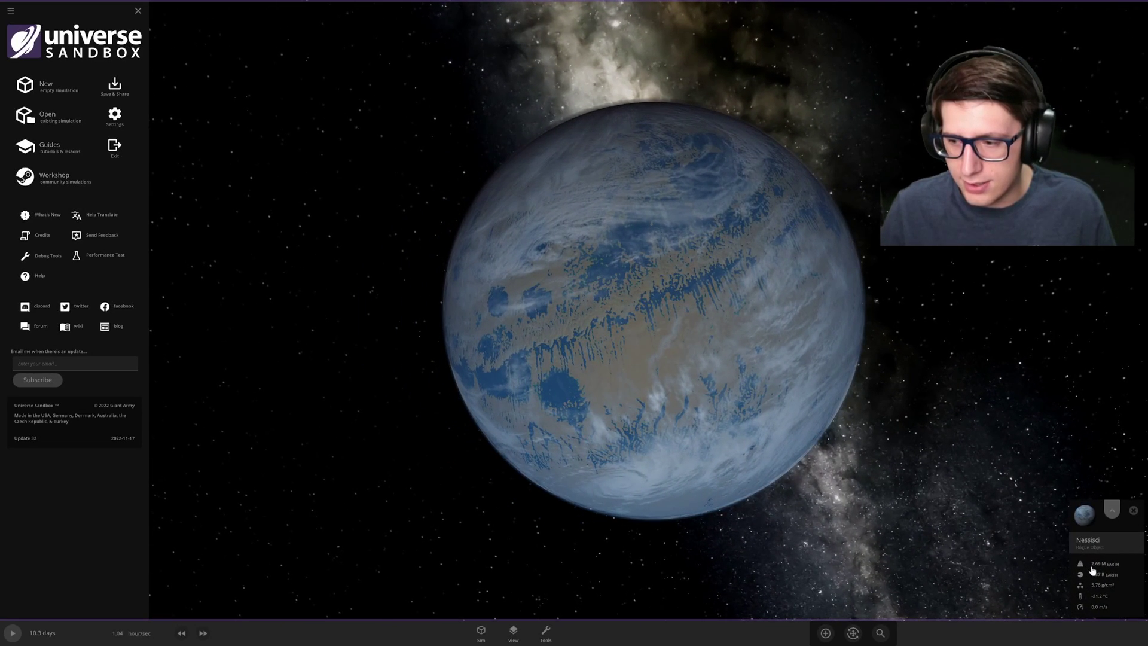
Try an Exaggerated Terrain value of 5.00 on the rocky planet, inspect its relief close up, and set the value to 4.11.
{"action": "left_click", "coordinate": [1112, 509]}
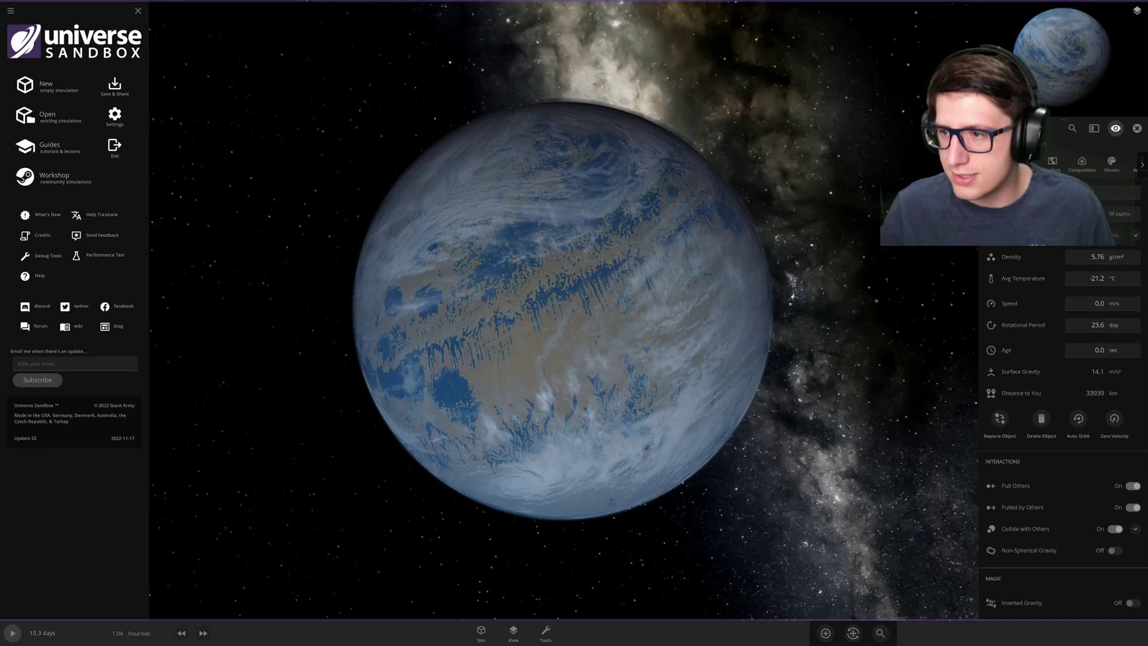
{"action": "left_click", "coordinate": [1113, 167]}
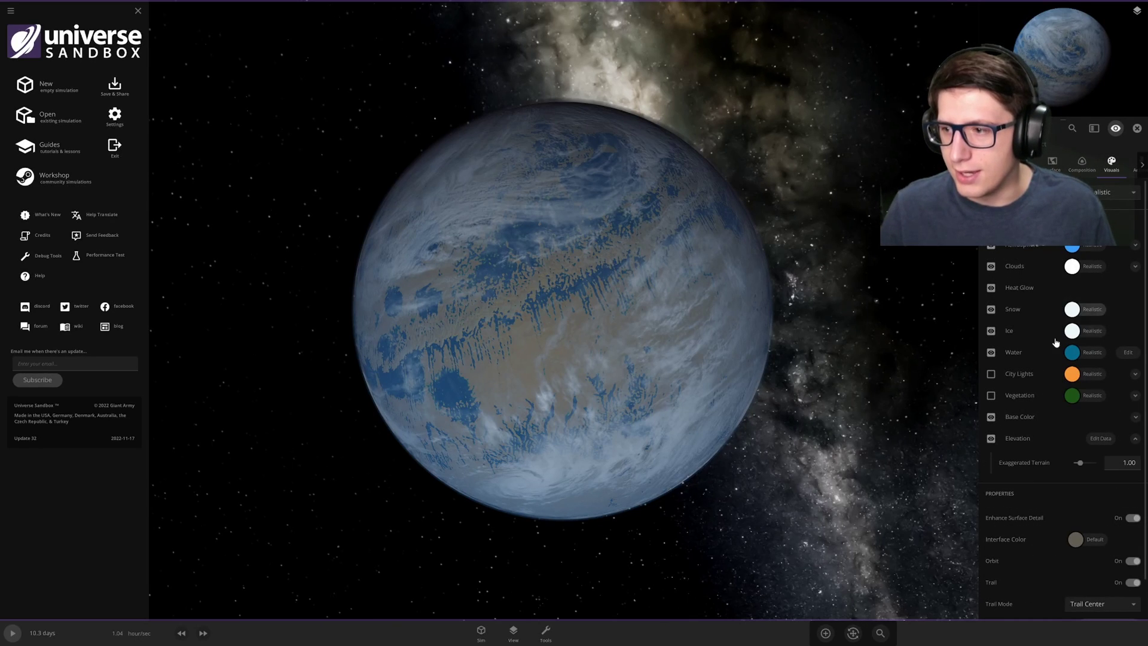
{"action": "scroll", "coordinate": [1091, 422], "scroll_direction": "down", "scroll_amount": 2}
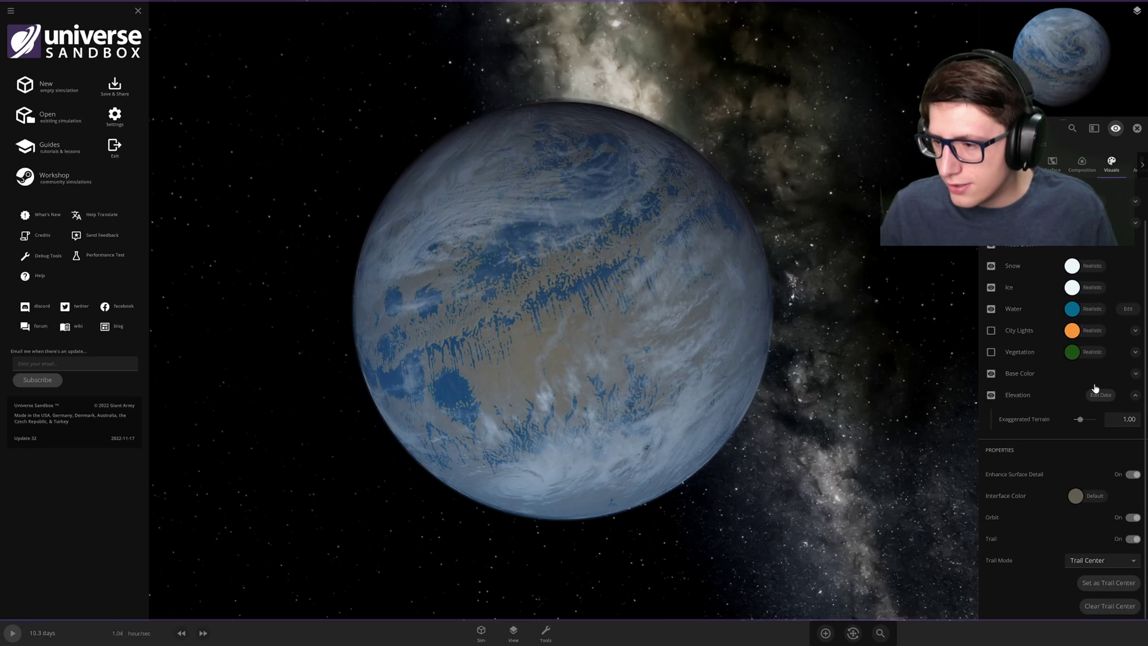
{"action": "left_click_drag", "start_coordinate": [1080, 423], "coordinate": [1099, 421]}
{"action": "scroll", "coordinate": [659, 336], "scroll_direction": "up", "scroll_amount": 10}
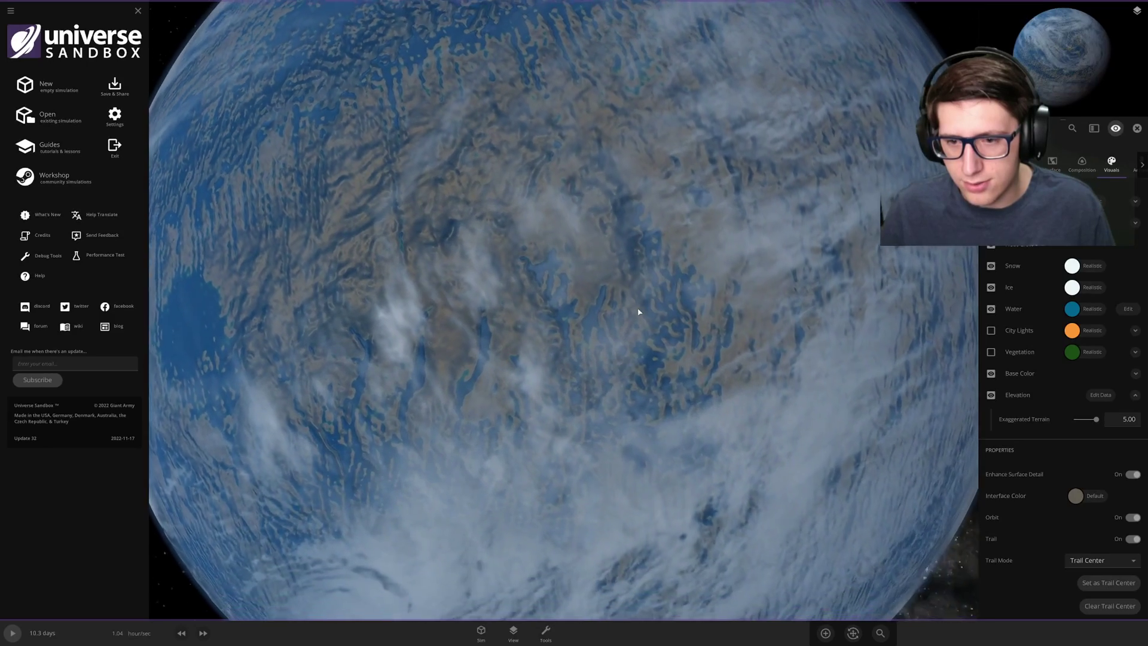
{"action": "scroll", "coordinate": [639, 311], "scroll_direction": "down", "scroll_amount": 10}
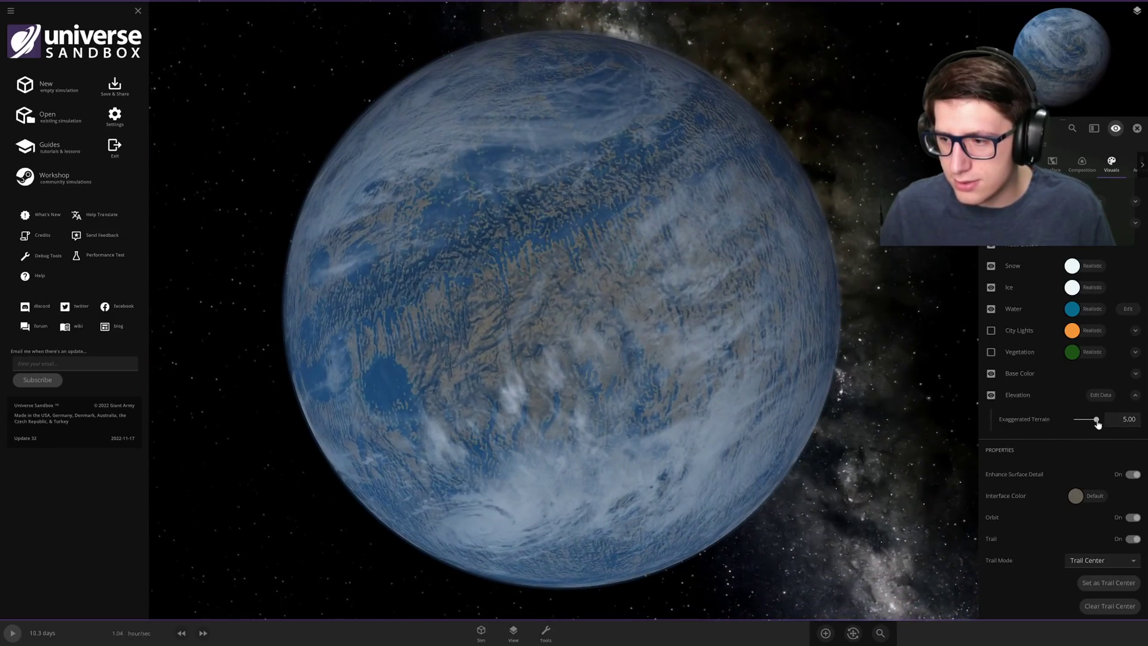
{"action": "mouse_move", "coordinate": [1096, 421]}
{"action": "left_mouse_down"}
{"action": "mouse_move", "coordinate": [1077, 426]}
{"action": "mouse_move", "coordinate": [1093, 425]}
{"action": "left_mouse_up"}
{"action": "mouse_move", "coordinate": [743, 367]}
{"action": "left_mouse_down"}
{"action": "mouse_move", "coordinate": [628, 353]}
{"action": "mouse_move", "coordinate": [751, 353]}
{"action": "left_mouse_up"}
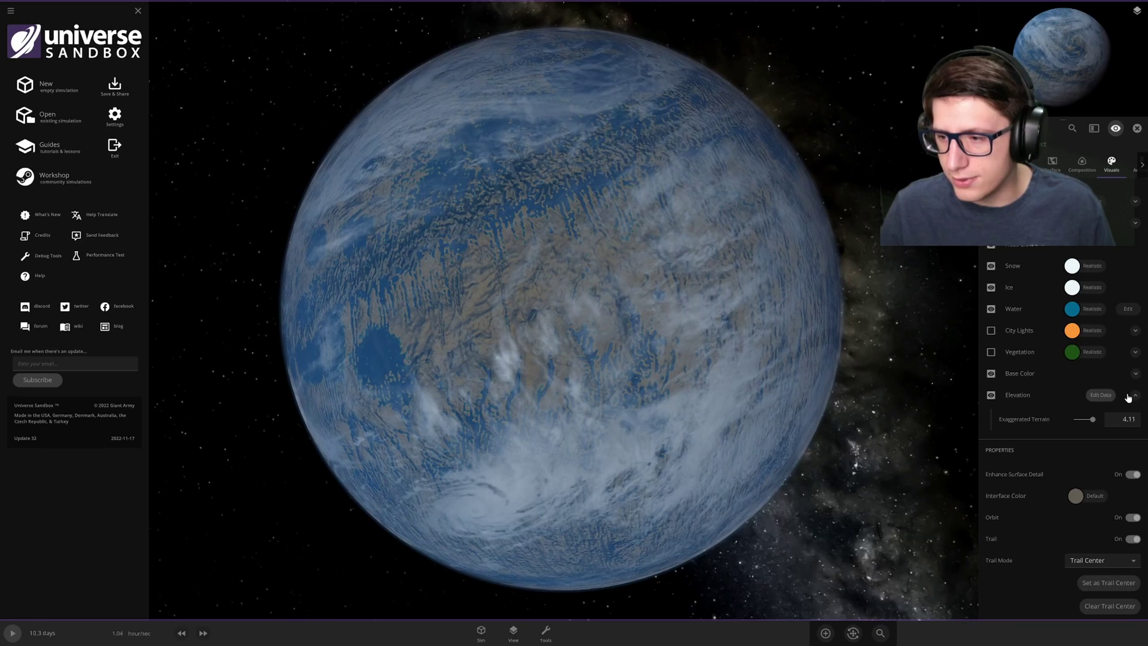
Examine the rocky planet's elevation map data and compare it with the Base Color and Elevation visual options.
{"action": "left_click", "coordinate": [1109, 397]}
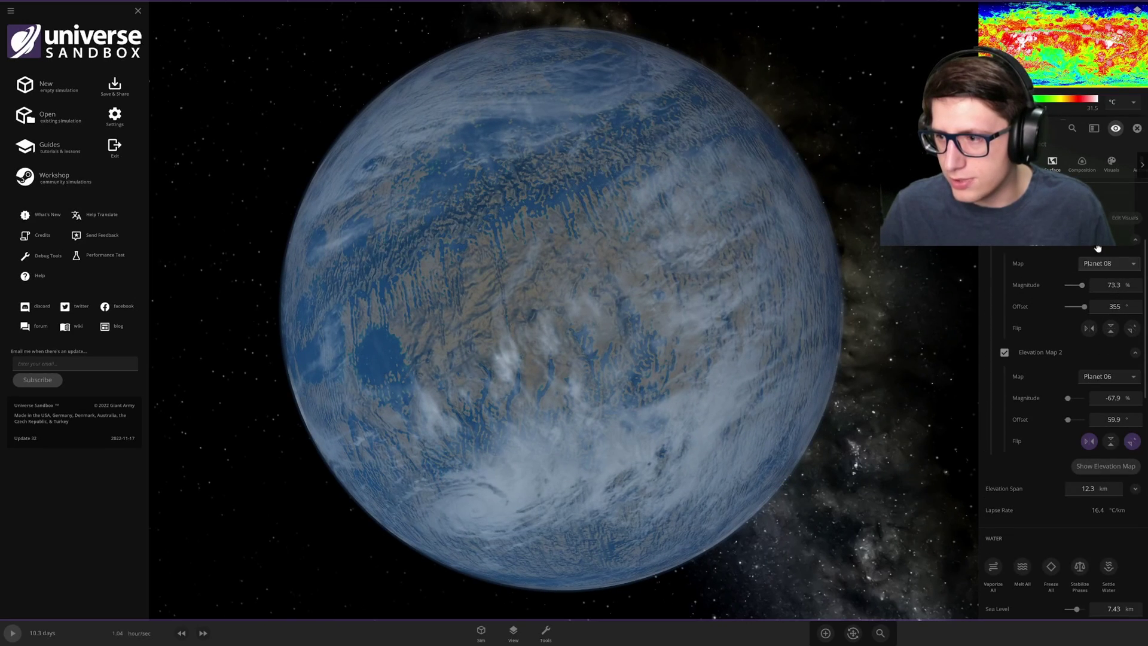
{"action": "left_click", "coordinate": [1131, 219]}
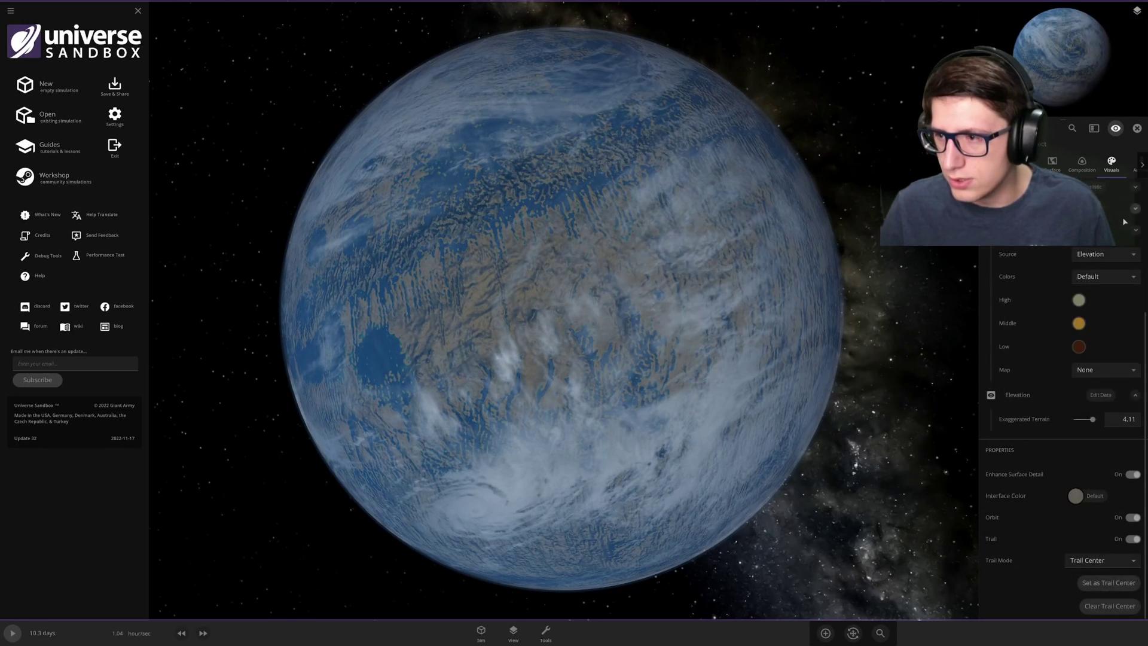
{"action": "scroll", "coordinate": [1057, 279], "scroll_direction": "up", "scroll_amount": 3}
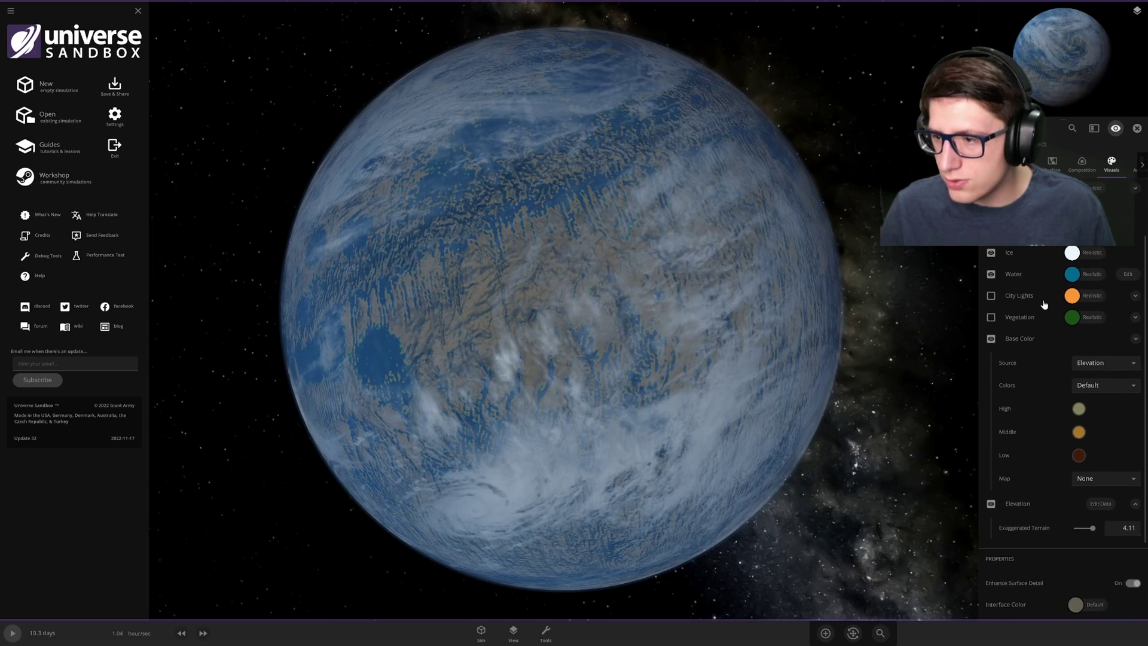
{"action": "scroll", "coordinate": [1045, 307], "scroll_direction": "down", "scroll_amount": 2}
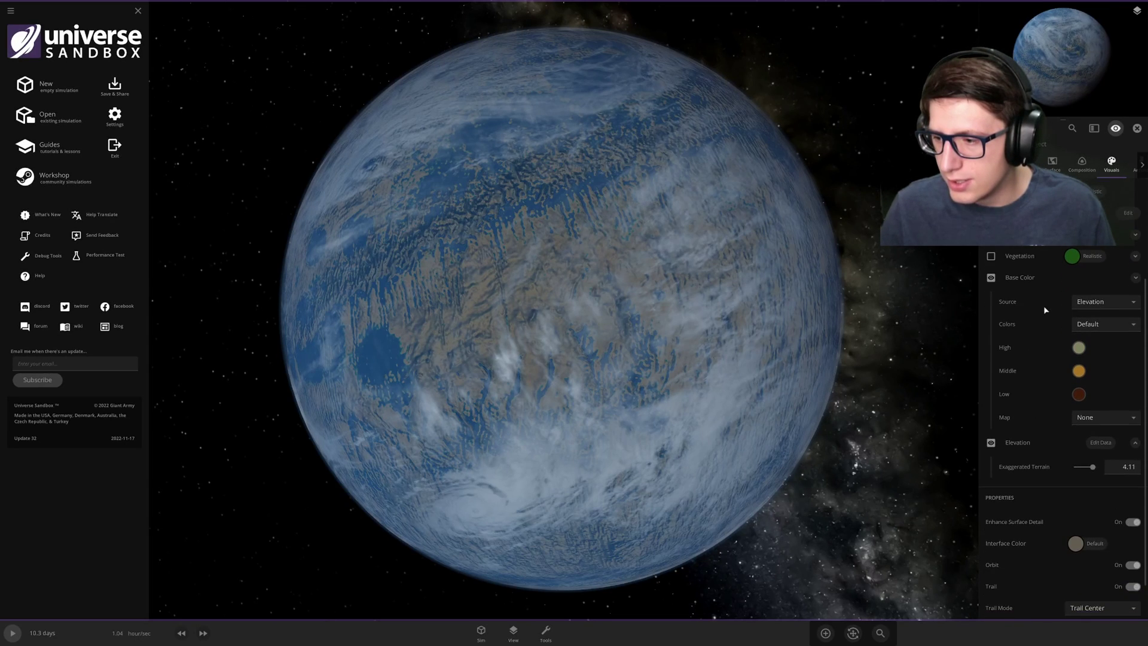
{"action": "left_click", "coordinate": [1100, 444]}
{"action": "scroll", "coordinate": [1075, 263], "scroll_direction": "down", "scroll_amount": 2}
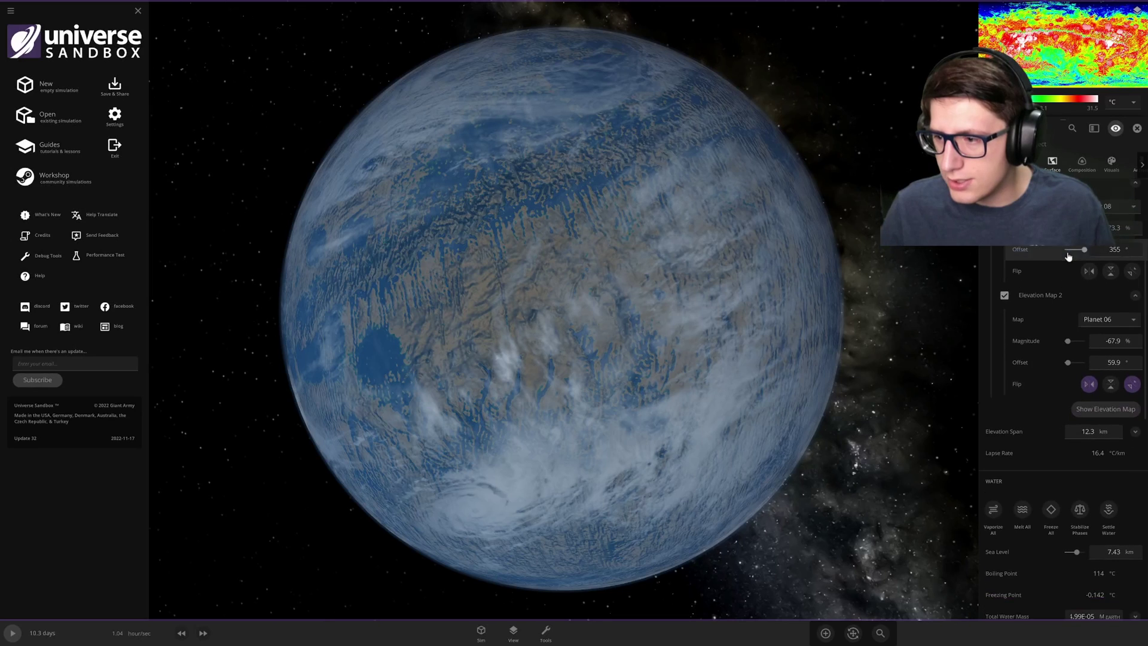
{"action": "scroll", "coordinate": [1076, 281], "scroll_direction": "up", "scroll_amount": 2}
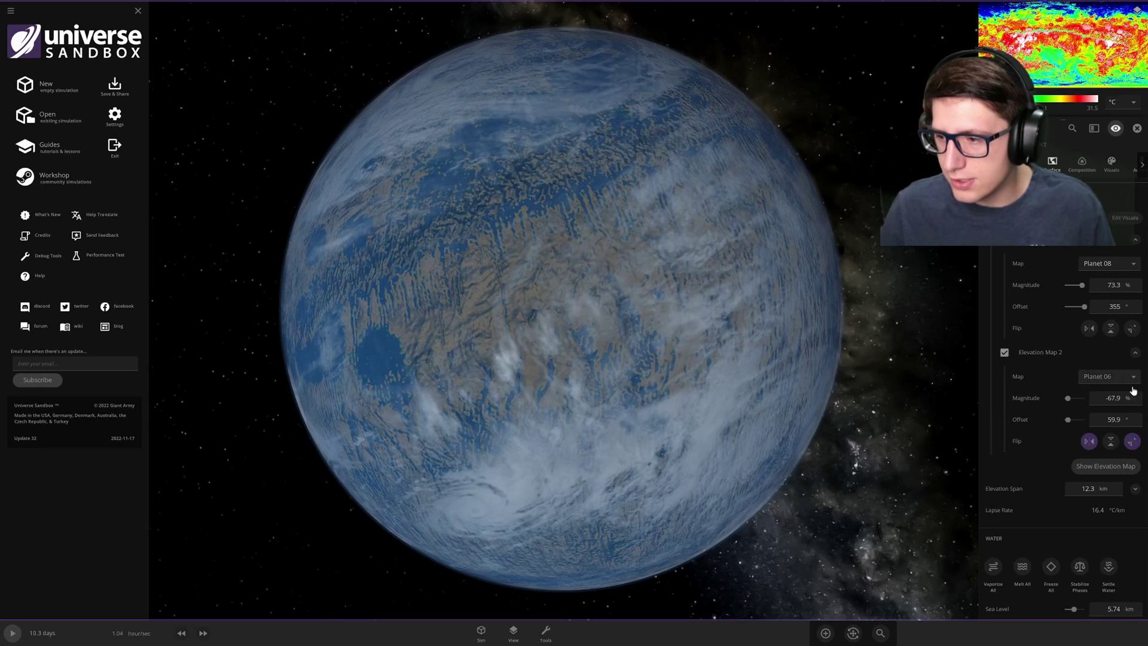
Toggle the horizontal flip of the rocky planet's Elevation Map 2 on and off several times.
{"action": "left_click", "coordinate": [1089, 442]}
{"action": "left_click", "coordinate": [1088, 443]}
{"action": "left_click", "coordinate": [1089, 443]}
{"action": "left_click", "coordinate": [1088, 442]}
{"action": "left_click", "coordinate": [1089, 443]}
{"action": "left_click", "coordinate": [1088, 443]}
{"action": "left_click", "coordinate": [1089, 443]}
{"action": "left_click", "coordinate": [1088, 442]}
{"action": "left_click", "coordinate": [1088, 442]}
{"action": "left_click", "coordinate": [1088, 442]}
{"action": "left_click", "coordinate": [1088, 445]}
{"action": "left_click", "coordinate": [1088, 443]}
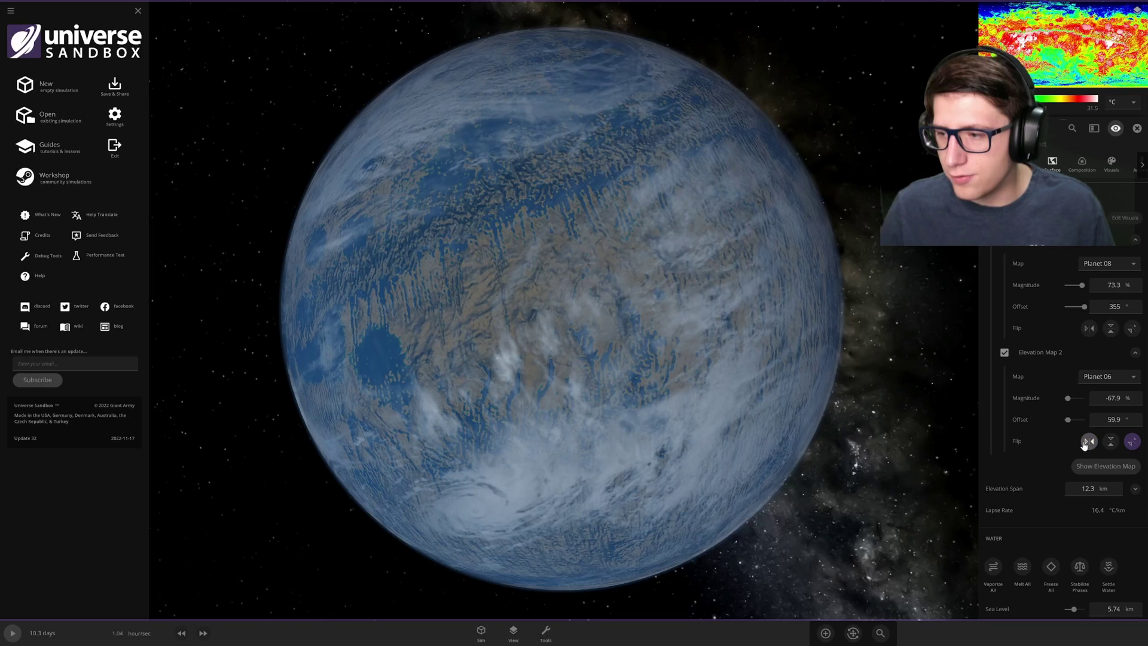
{"action": "left_click", "coordinate": [1085, 443]}
{"action": "left_click", "coordinate": [1087, 443]}
Toggle the vertical flip of the rocky planet's Elevation Map 2 on and off several times.
{"action": "left_click", "coordinate": [1112, 445]}
{"action": "left_click", "coordinate": [1111, 446]}
{"action": "left_click", "coordinate": [1111, 447]}
{"action": "left_click", "coordinate": [1112, 449]}
{"action": "left_click", "coordinate": [1112, 449]}
{"action": "left_click", "coordinate": [1111, 447]}
{"action": "left_click", "coordinate": [1110, 446]}
{"action": "left_click", "coordinate": [1110, 445]}
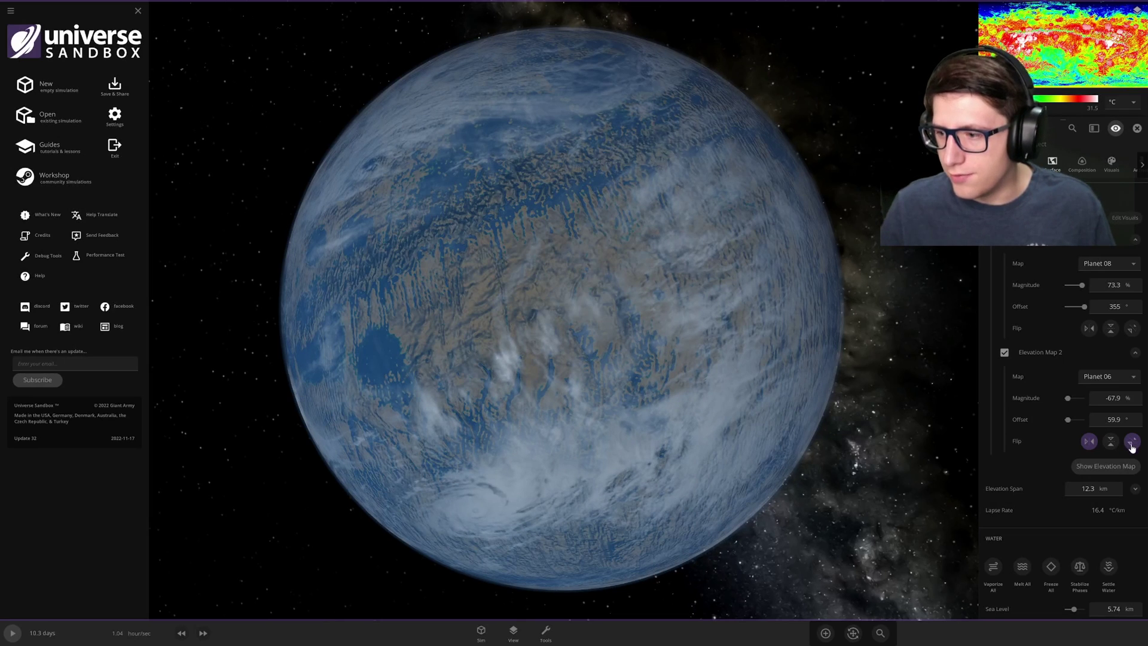
Toggle the inversion of the rocky planet's Elevation Map 2 several times, finishing with a magnitude of 67.9 %.
{"action": "left_click", "coordinate": [1131, 443]}
{"action": "left_click", "coordinate": [1131, 443]}
{"action": "left_click", "coordinate": [1130, 443]}
{"action": "left_click", "coordinate": [1131, 443]}
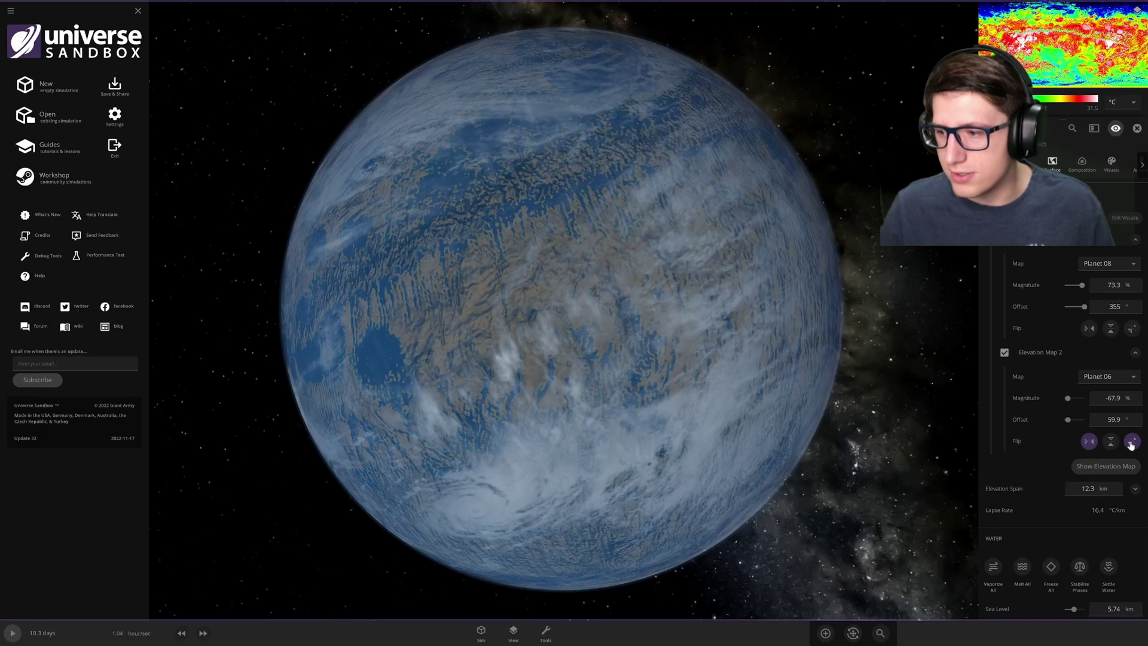
{"action": "left_click", "coordinate": [1131, 443]}
{"action": "left_click", "coordinate": [1131, 443]}
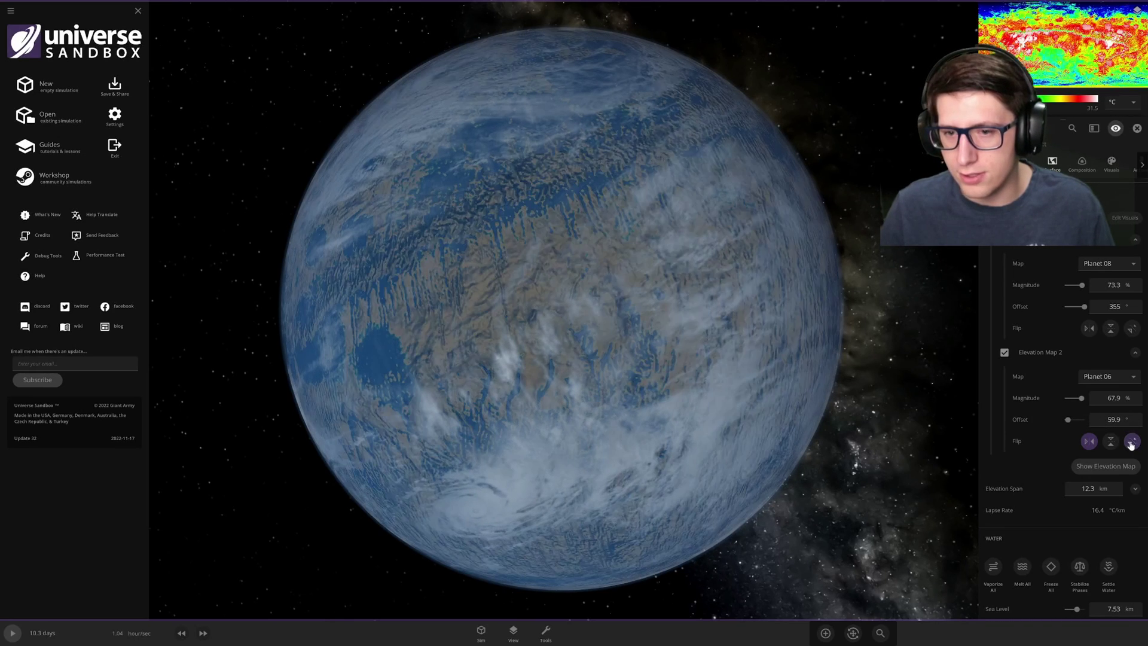
Place Earth in orbit close beside the rocky planet and focus the view on it.
{"action": "scroll", "coordinate": [453, 514], "scroll_direction": "down", "scroll_amount": 5}
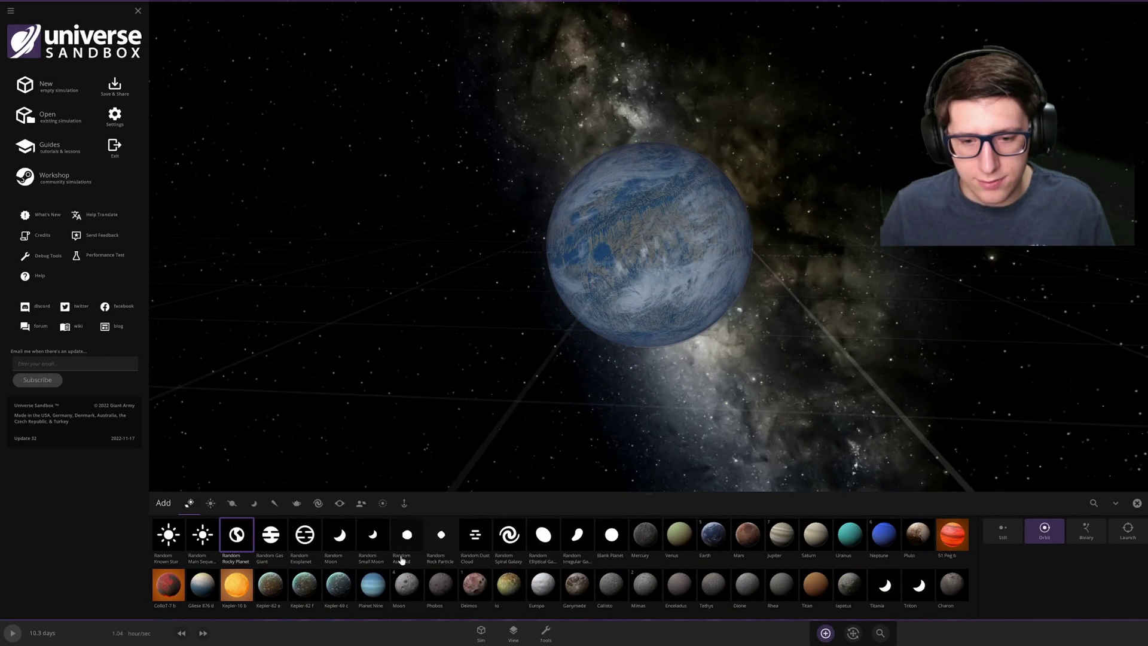
{"action": "left_click", "coordinate": [707, 543]}
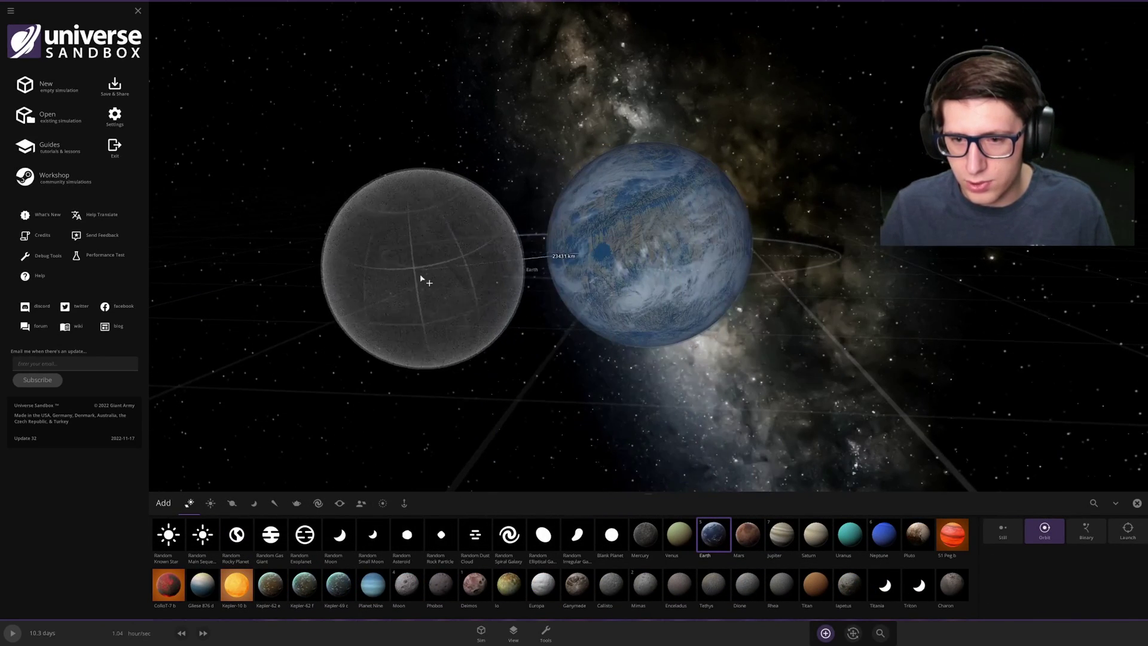
{"action": "left_click", "coordinate": [412, 278]}
{"action": "key", "text": "Escape"}
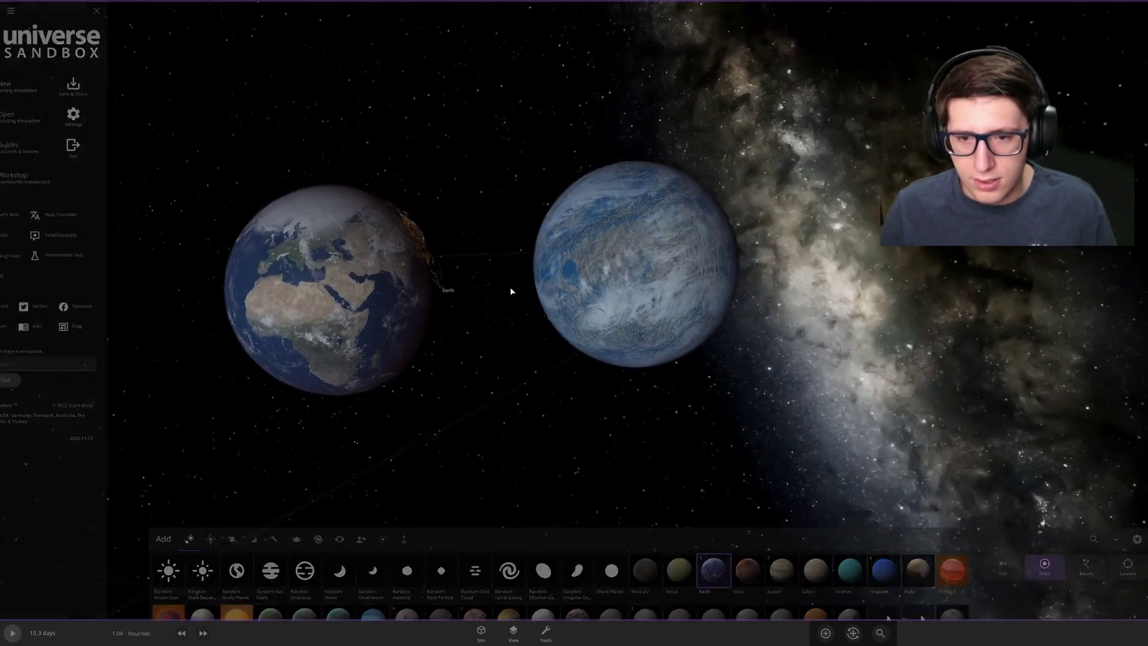
{"action": "scroll", "coordinate": [585, 330], "scroll_direction": "up", "scroll_amount": 2}
{"action": "double_click", "coordinate": [447, 277]}
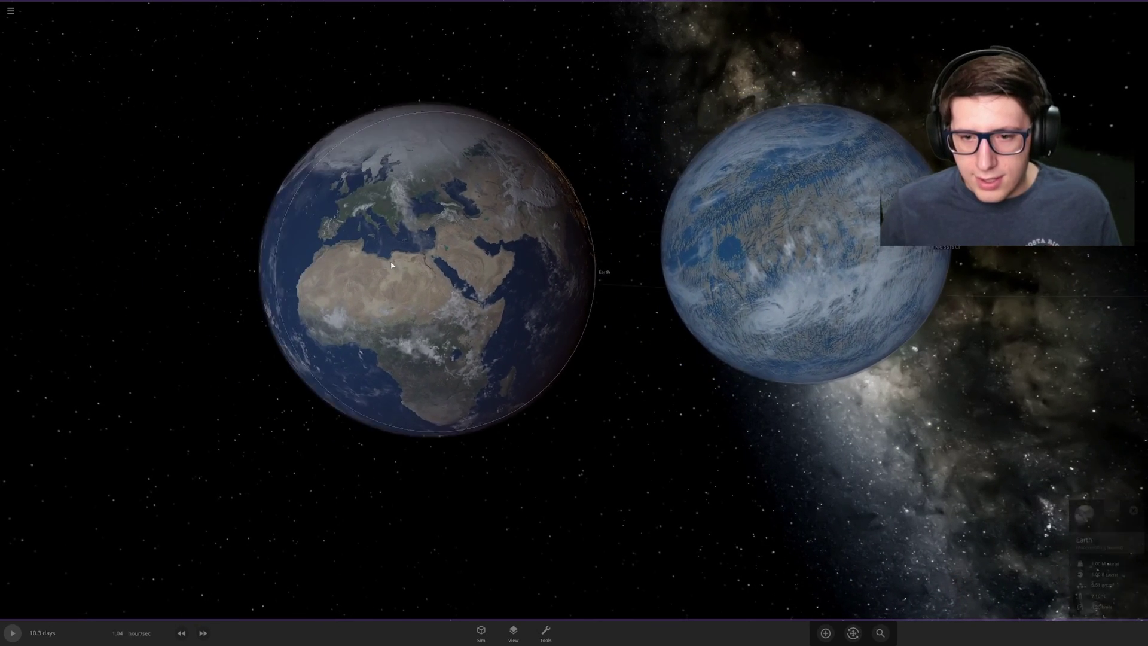
Invert Earth's Elevation Map 1 in its surface elevation data.
{"action": "left_click", "coordinate": [1113, 510]}
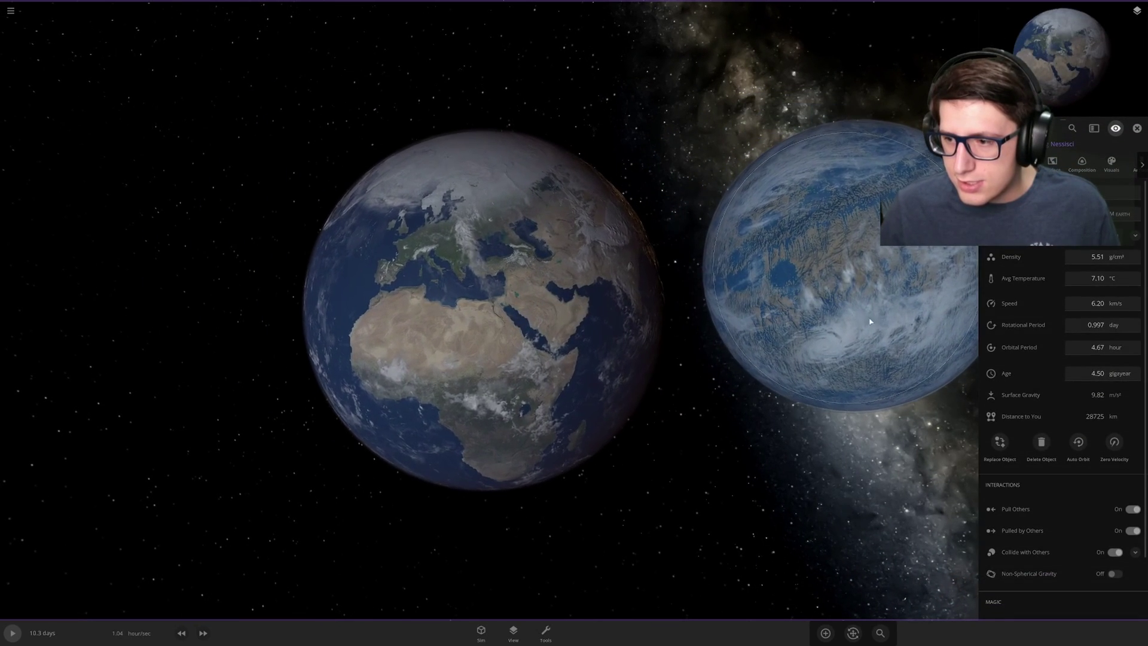
{"action": "left_click", "coordinate": [1053, 164]}
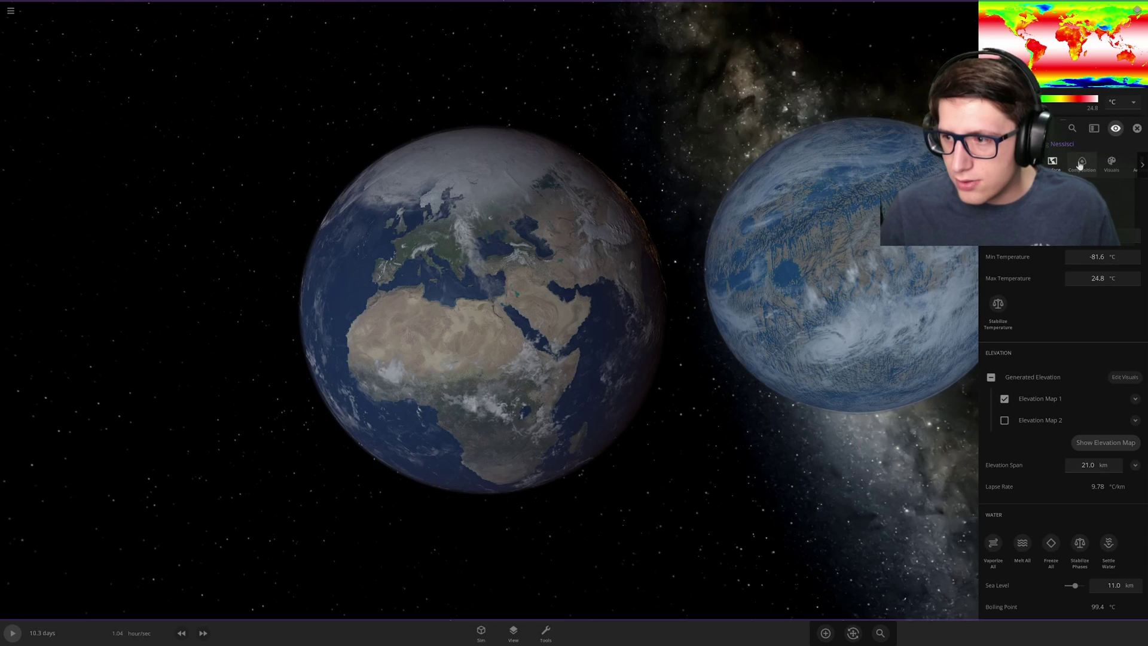
{"action": "left_click", "coordinate": [1108, 164]}
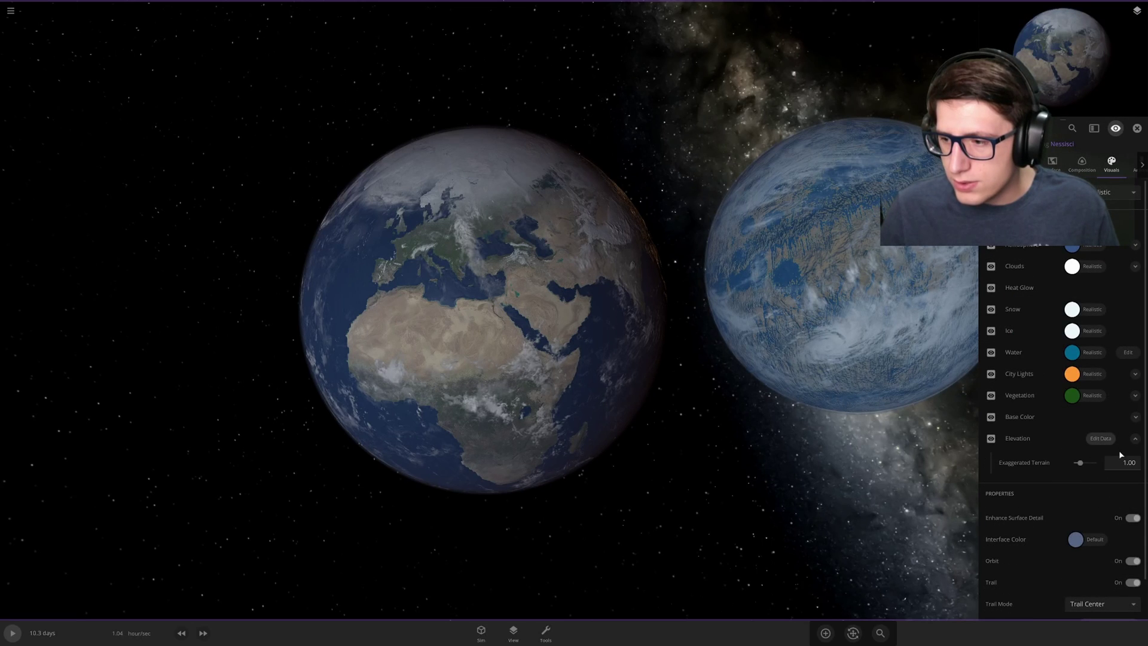
{"action": "left_click", "coordinate": [1100, 439]}
{"action": "scroll", "coordinate": [1116, 328], "scroll_direction": "down", "scroll_amount": 1}
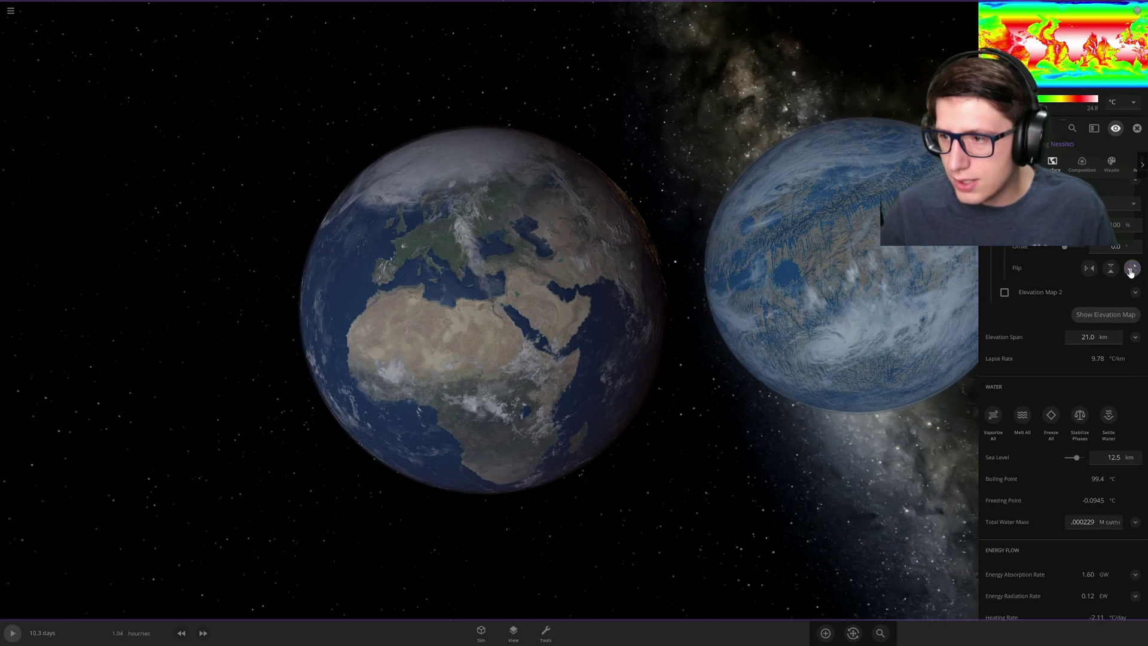
{"action": "left_click", "coordinate": [1130, 269]}
{"action": "scroll", "coordinate": [1124, 323], "scroll_direction": "up", "scroll_amount": 1}
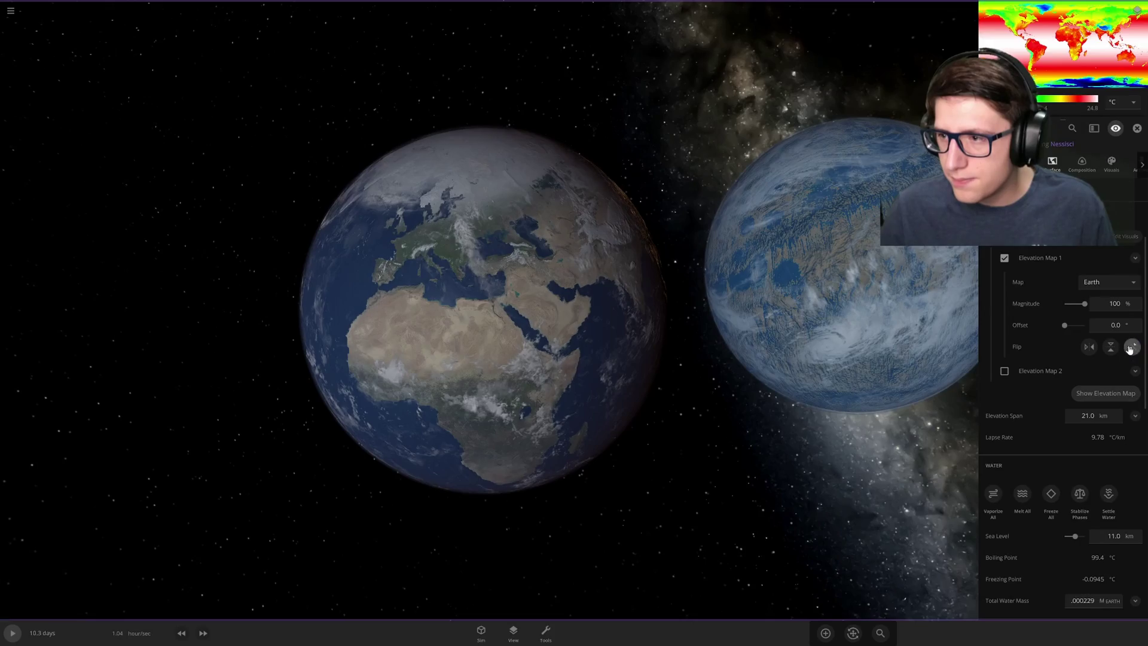
Resume the simulation and watch Earth and the rocky planet interact from different distances and angles.
{"action": "key", "text": "space"}
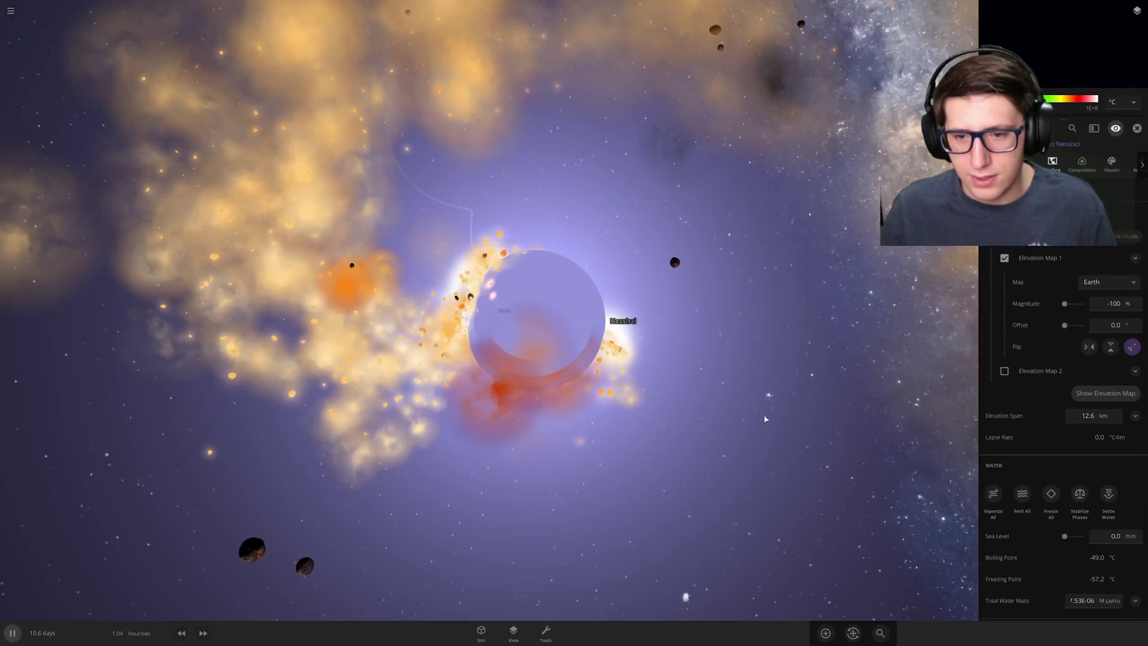
{"action": "scroll", "coordinate": [820, 387], "scroll_direction": "down", "scroll_amount": 3}
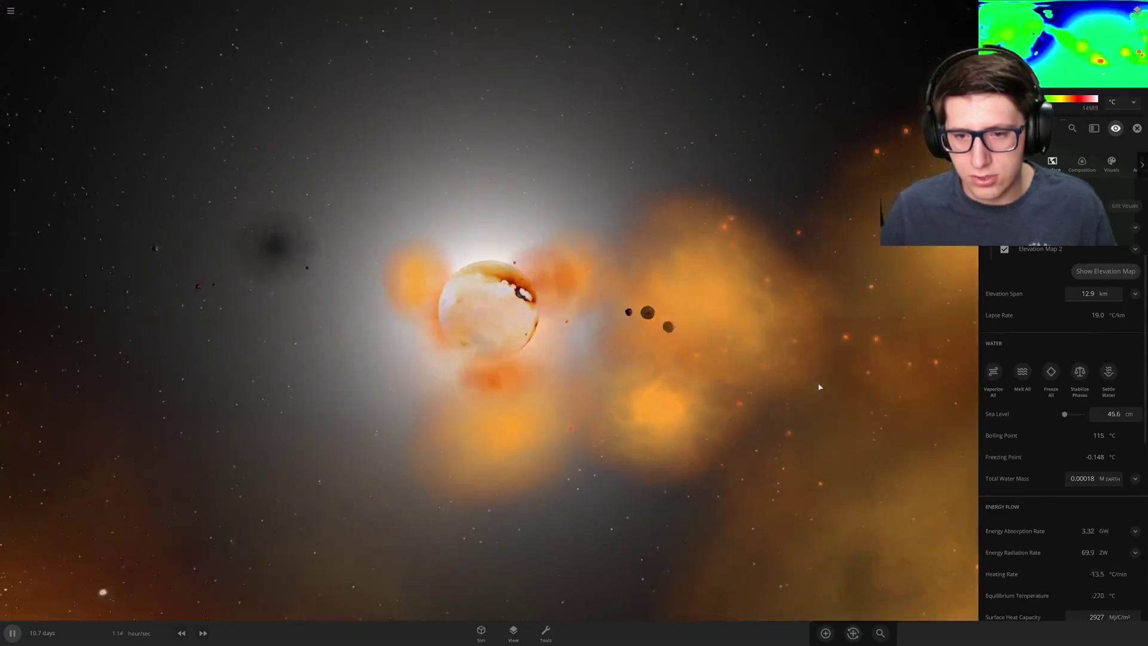
{"action": "left_click_drag", "start_coordinate": [819, 387], "coordinate": [617, 343]}
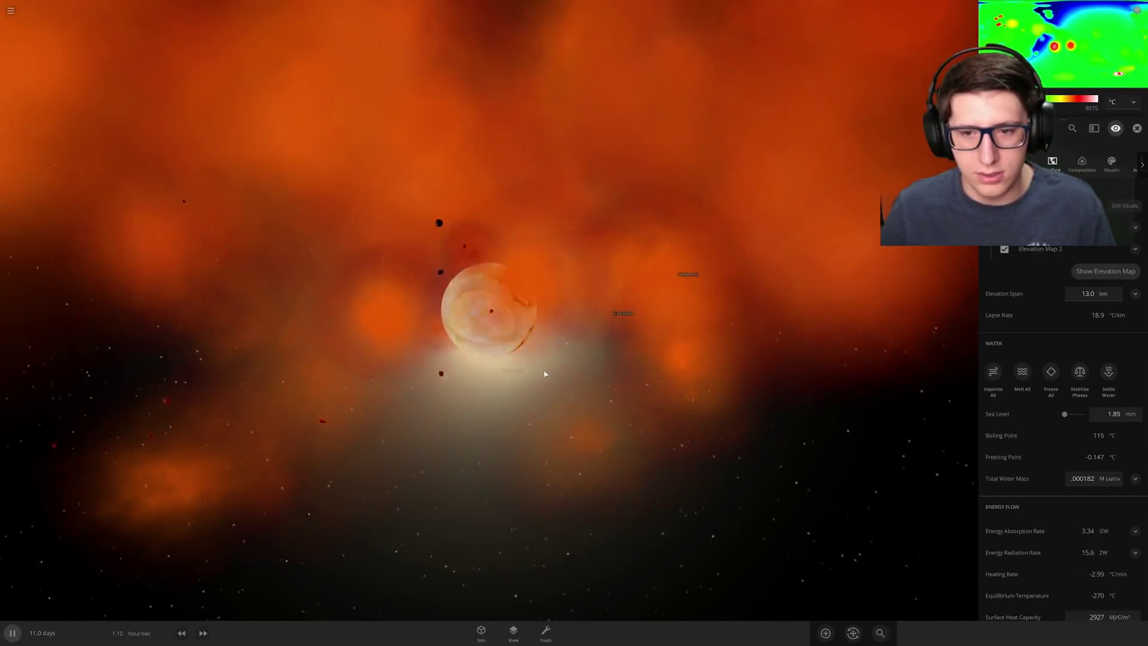
{"action": "key", "text": "Escape"}
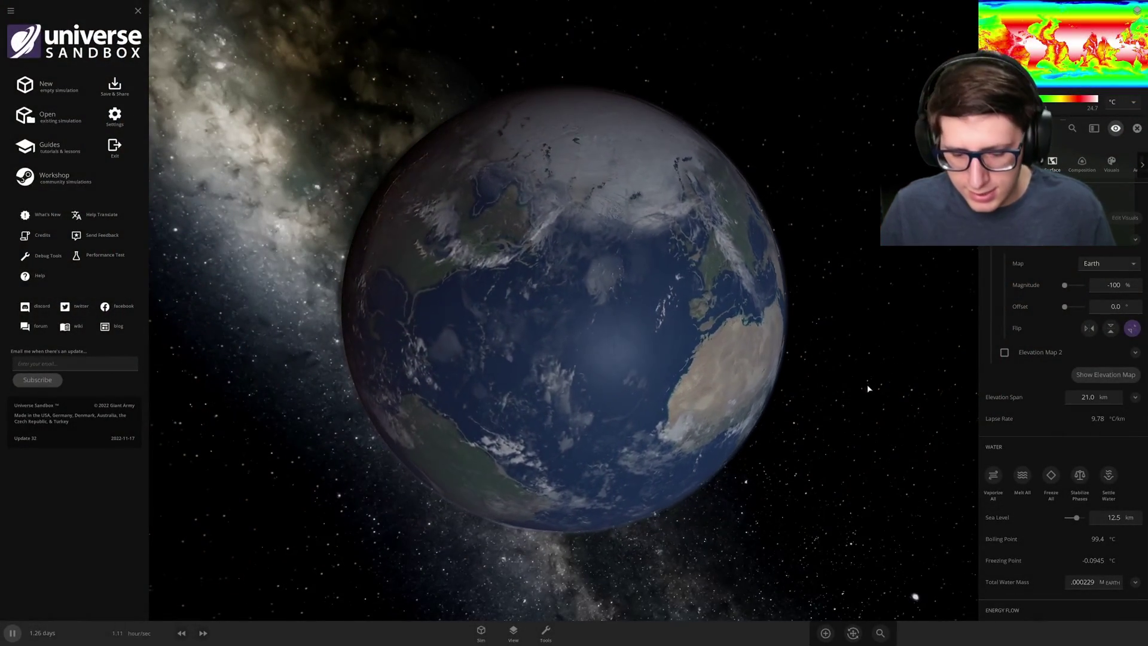
Speed the simulation of Earth up to about 2.55 day/sec, and reduce the target speed to 0.593 hour/sec.
{"action": "key", "text": "period"}
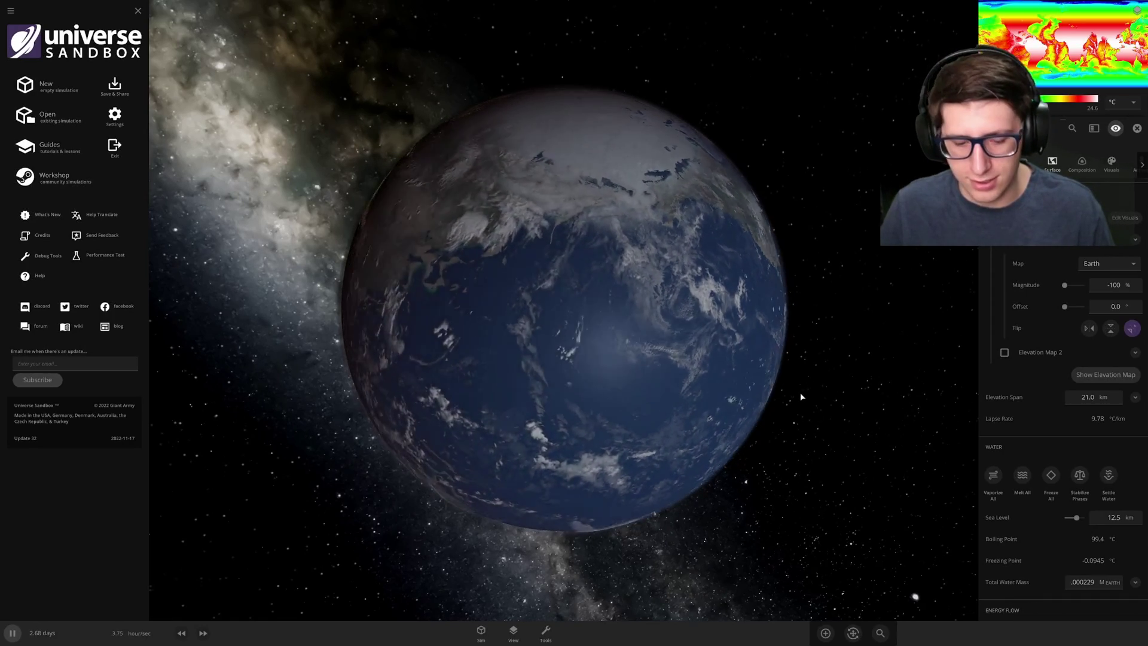
{"action": "key", "text": "bracketright"}
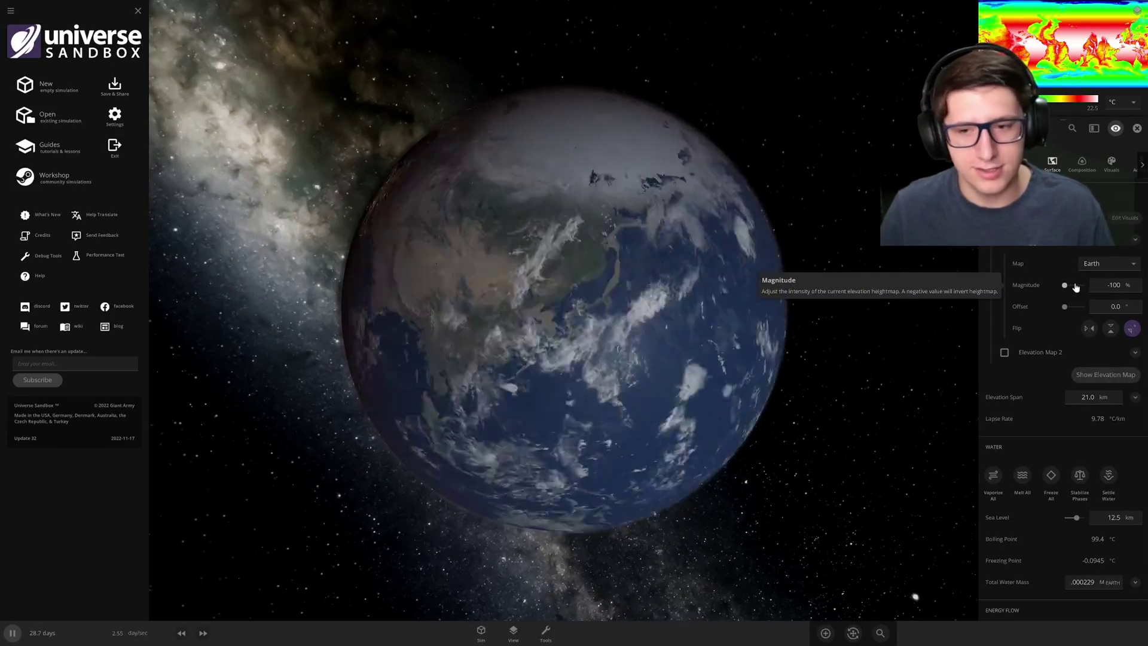
{"action": "key", "text": "bracketleft"}
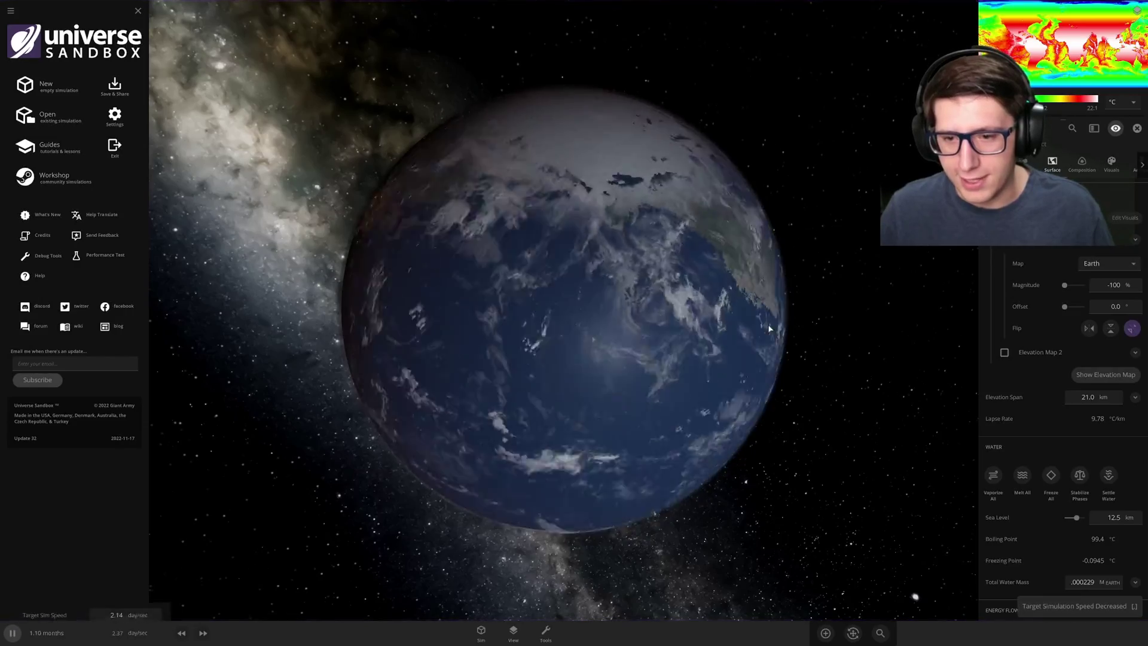
{"action": "key", "text": "bracketleft"}
{"action": "key", "text": "bracketleft"}
{"action": "key", "text": "bracketleft"}
{"action": "key", "text": "bracketleft"}
{"action": "key", "text": "bracketleft"}
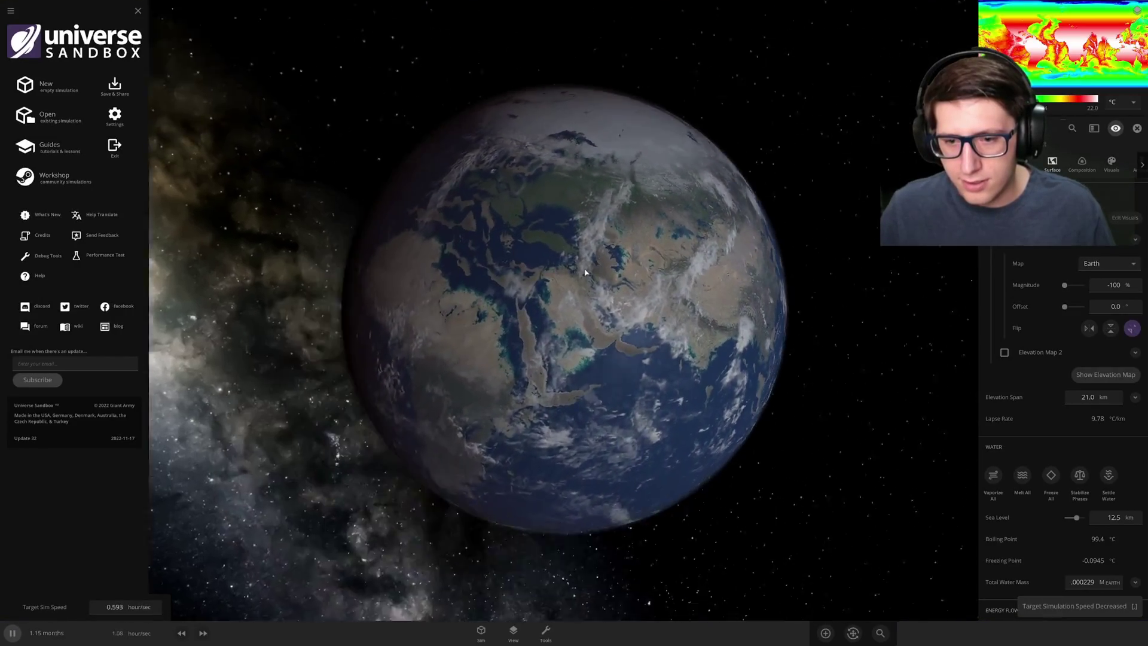
Inspect the inverted Earth from another side and reduce the target simulation speed to 4.68 min/sec.
{"action": "left_click_drag", "start_coordinate": [585, 272], "coordinate": [549, 300]}
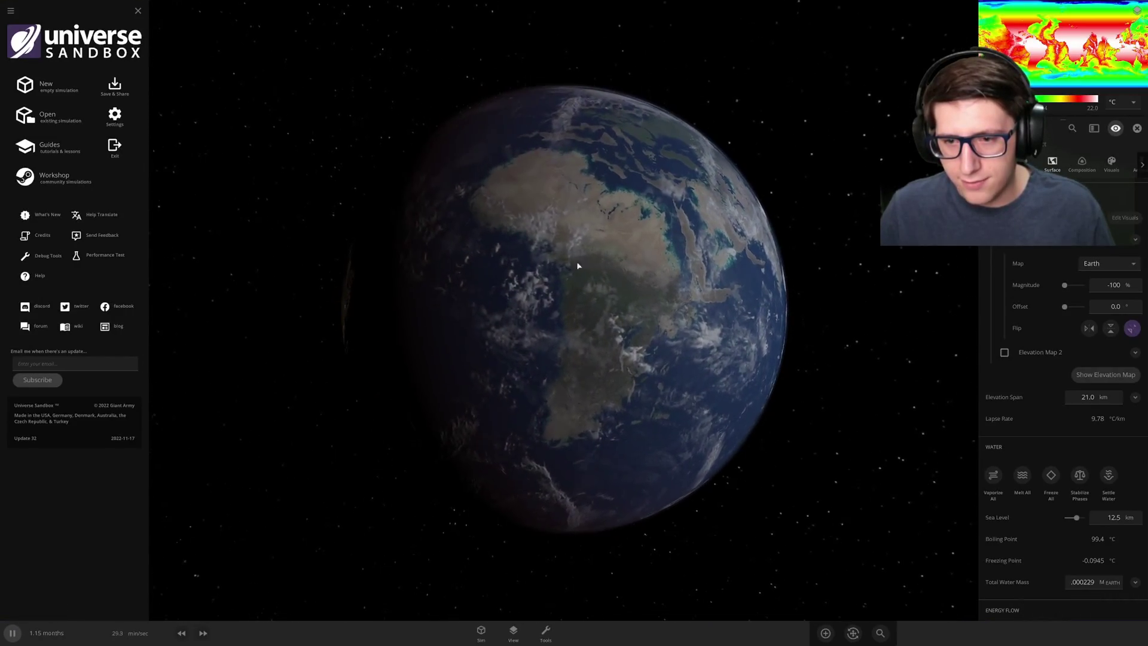
{"action": "key", "text": "period"}
{"action": "key", "text": "period"}
{"action": "key", "text": "period"}
{"action": "key", "text": "period"}
{"action": "key", "text": "period"}
{"action": "key", "text": "bracketleft"}
{"action": "key", "text": "bracketleft"}
{"action": "key", "text": "bracketleft"}
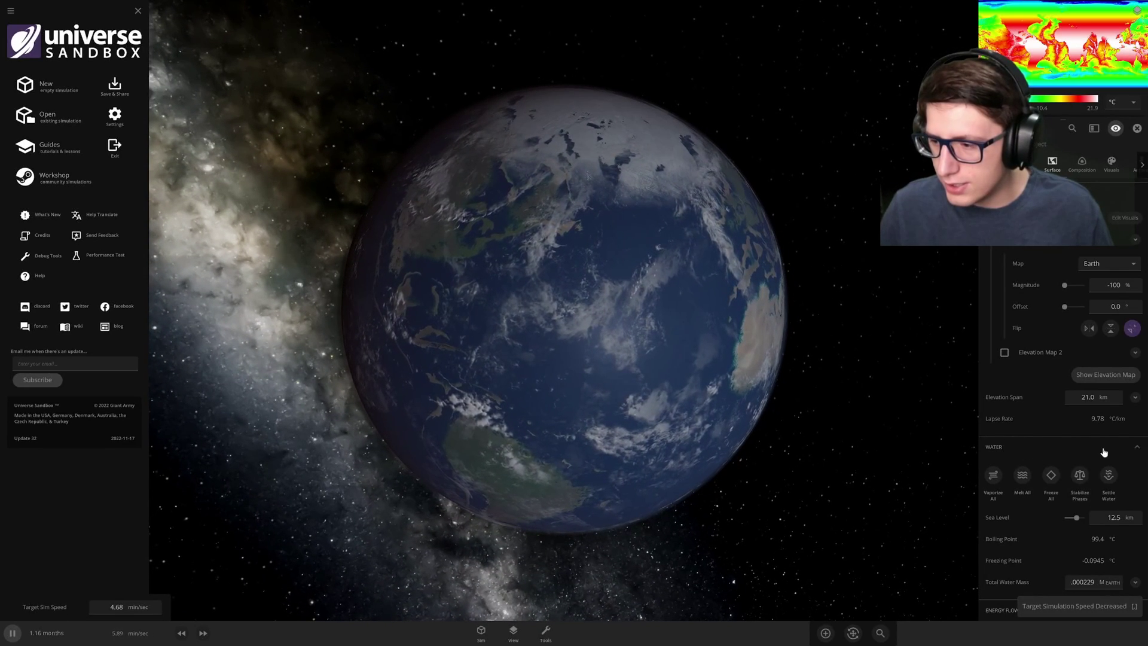
Settle Earth's water over the inverted elevation and check the new land and sea layout.
{"action": "left_click", "coordinate": [1108, 475]}
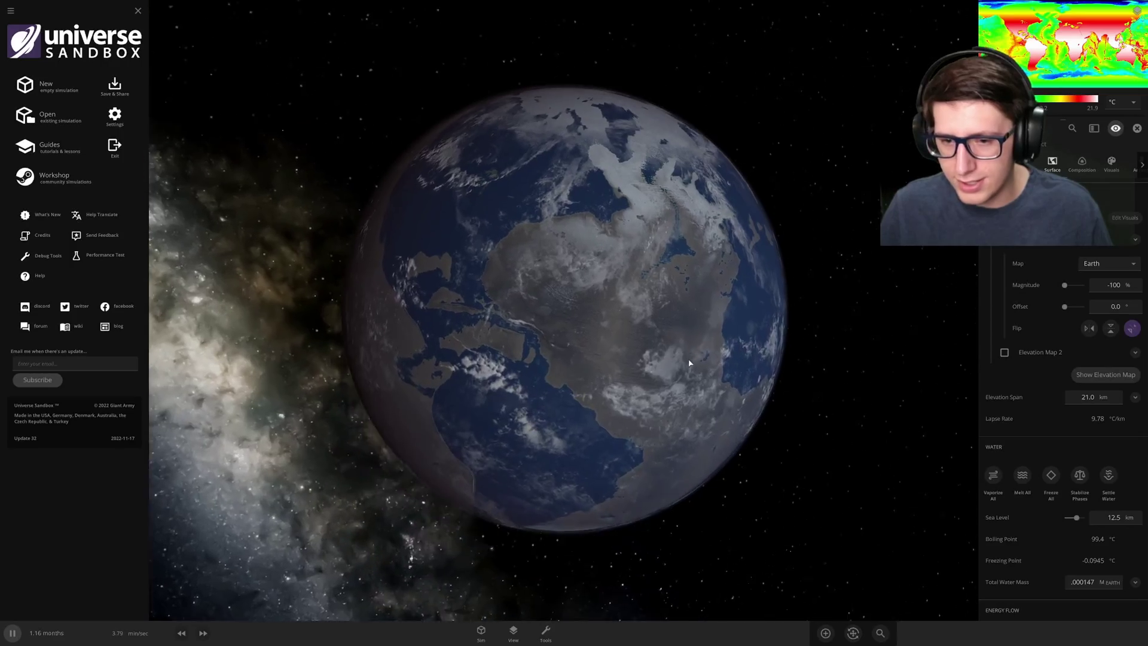
{"action": "scroll", "coordinate": [678, 391], "scroll_direction": "down", "scroll_amount": 4}
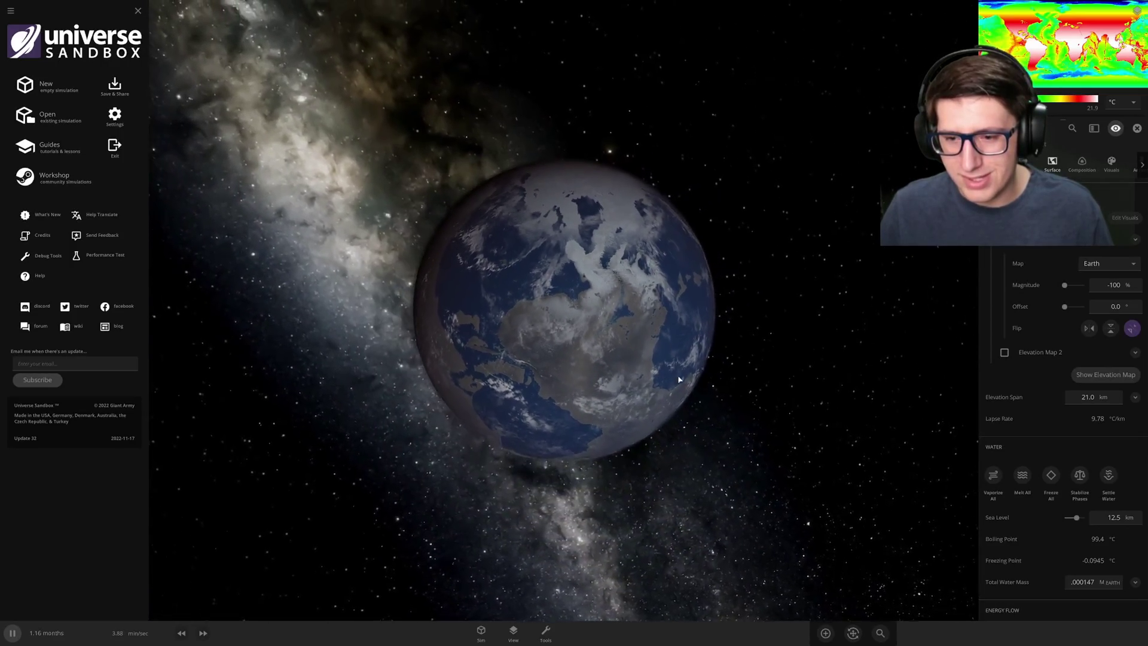
{"action": "left_click_drag", "start_coordinate": [678, 391], "coordinate": [682, 352]}
{"action": "scroll", "coordinate": [682, 352], "scroll_direction": "up", "scroll_amount": 4}
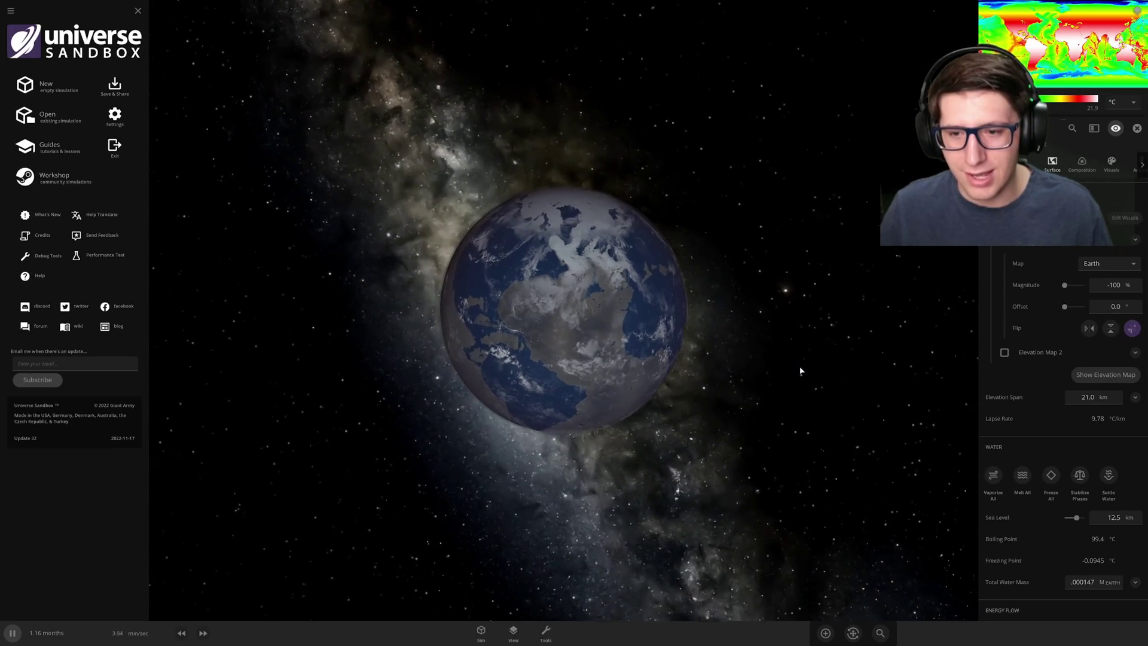
Examine the settled oceans and exposed seabed of the inverted Earth from several sides and distances.
{"action": "mouse_move", "coordinate": [797, 373]}
{"action": "left_mouse_down"}
{"action": "mouse_move", "coordinate": [801, 309]}
{"action": "mouse_move", "coordinate": [787, 367]}
{"action": "mouse_move", "coordinate": [807, 382]}
{"action": "left_mouse_up"}
{"action": "scroll", "coordinate": [748, 329], "scroll_direction": "up", "scroll_amount": 4}
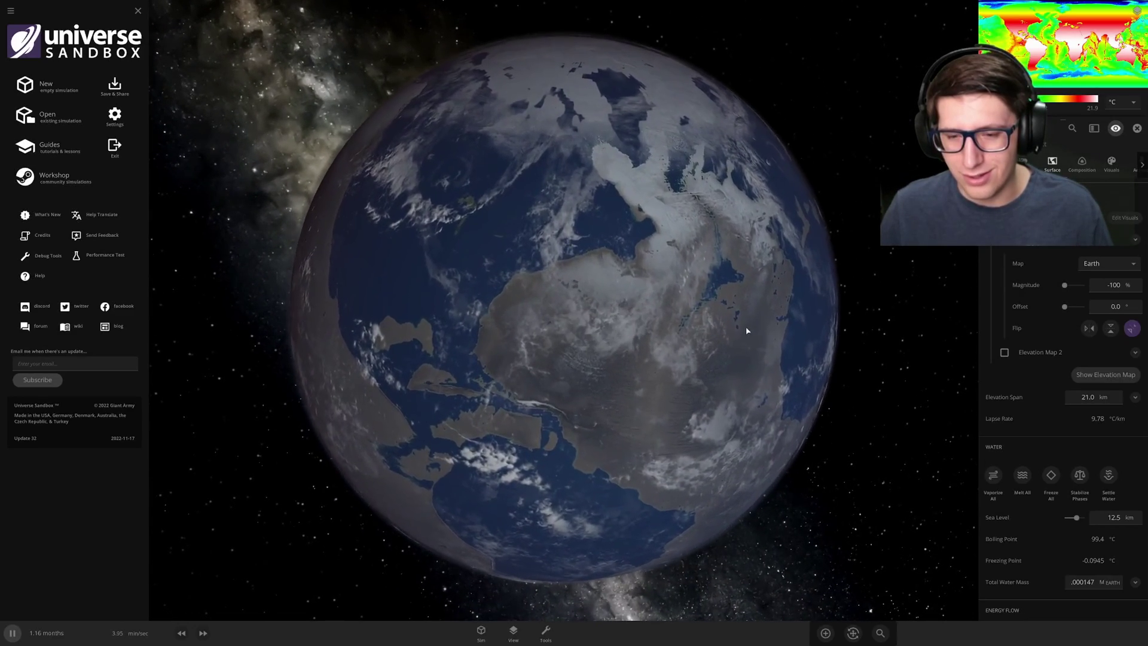
{"action": "mouse_move", "coordinate": [748, 328]}
{"action": "left_mouse_down"}
{"action": "mouse_move", "coordinate": [813, 324]}
{"action": "mouse_move", "coordinate": [738, 319]}
{"action": "mouse_move", "coordinate": [758, 348]}
{"action": "left_mouse_up"}
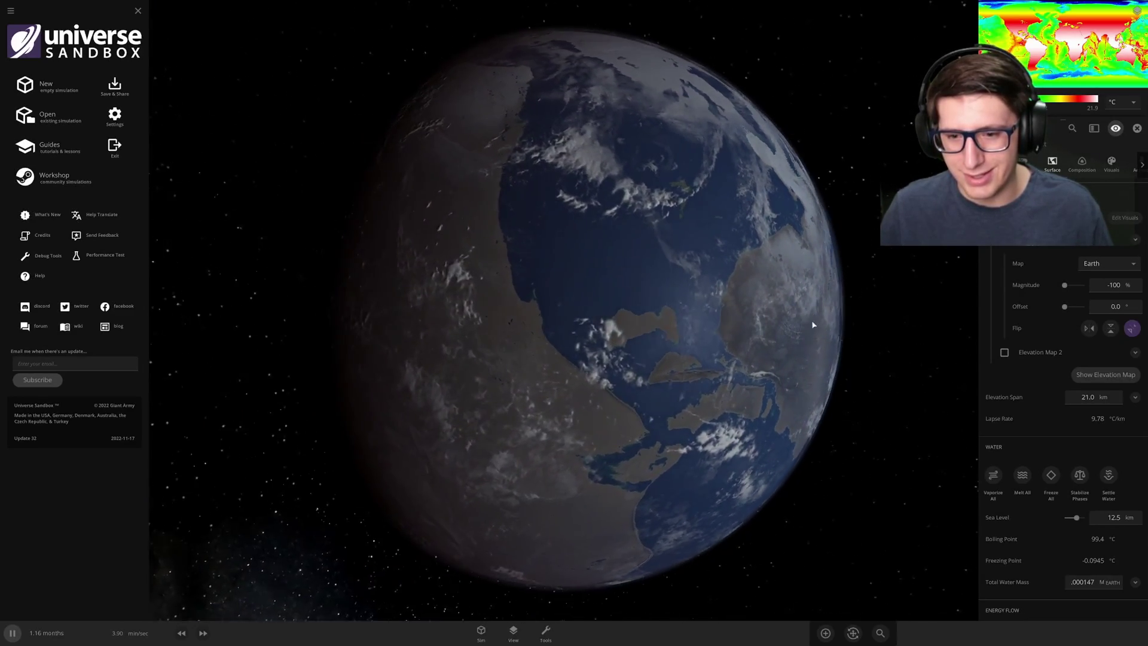
{"action": "scroll", "coordinate": [759, 349], "scroll_direction": "down", "scroll_amount": 4}
{"action": "scroll", "coordinate": [551, 236], "scroll_direction": "up", "scroll_amount": 4}
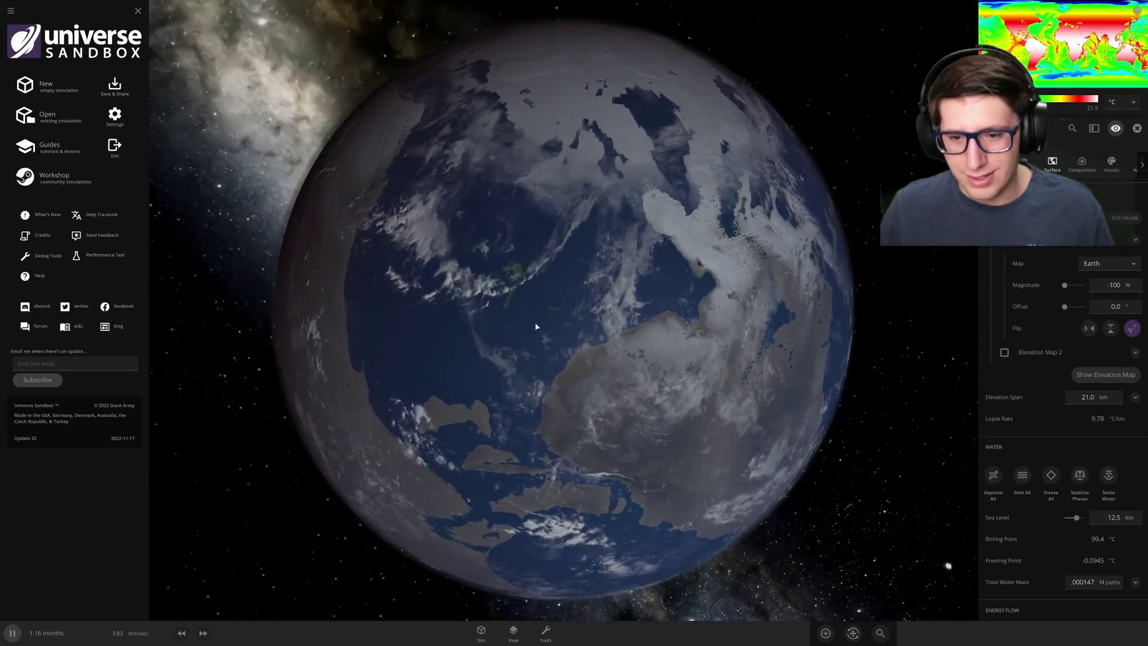
{"action": "left_click_drag", "start_coordinate": [526, 325], "coordinate": [534, 290]}
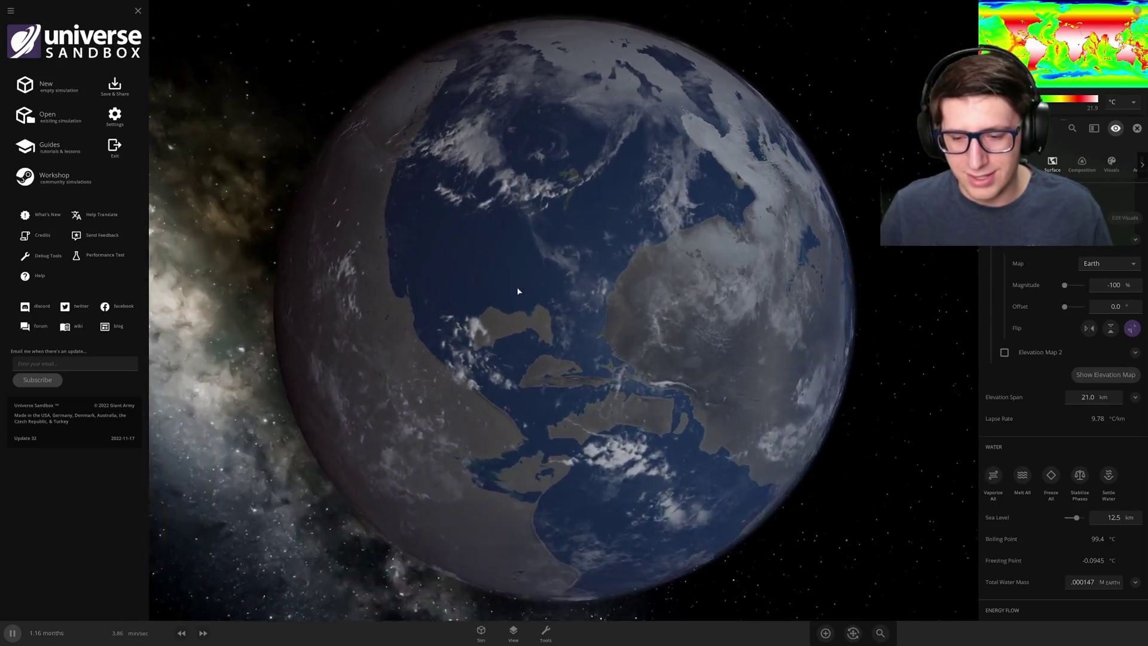
{"action": "scroll", "coordinate": [519, 292], "scroll_direction": "down", "scroll_amount": 5}
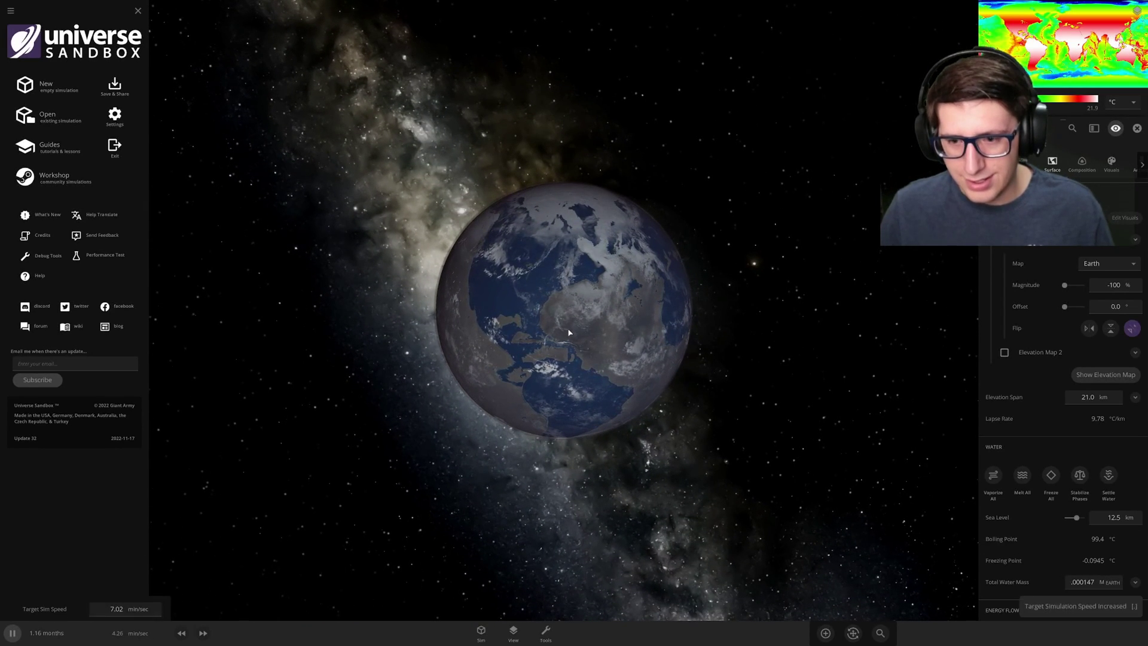
Run the simulation at about 1.11 hour/sec to watch Earth rotate, and pause it for a closer look.
{"action": "left_click_drag", "start_coordinate": [682, 287], "coordinate": [666, 321]}
{"action": "scroll", "coordinate": [622, 252], "scroll_direction": "up", "scroll_amount": 4}
{"action": "key", "text": "space"}
{"action": "scroll", "coordinate": [578, 317], "scroll_direction": "down", "scroll_amount": 3}
{"action": "key", "text": "space"}
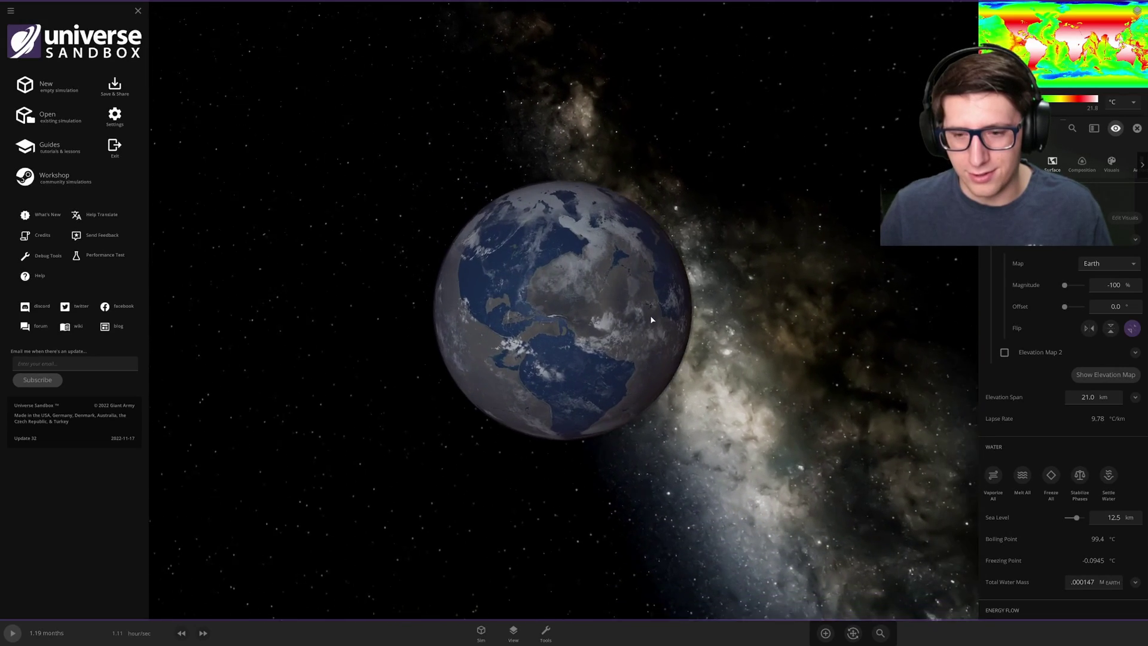
{"action": "scroll", "coordinate": [665, 321], "scroll_direction": "up", "scroll_amount": 3}
{"action": "scroll", "coordinate": [666, 321], "scroll_direction": "down", "scroll_amount": 2}
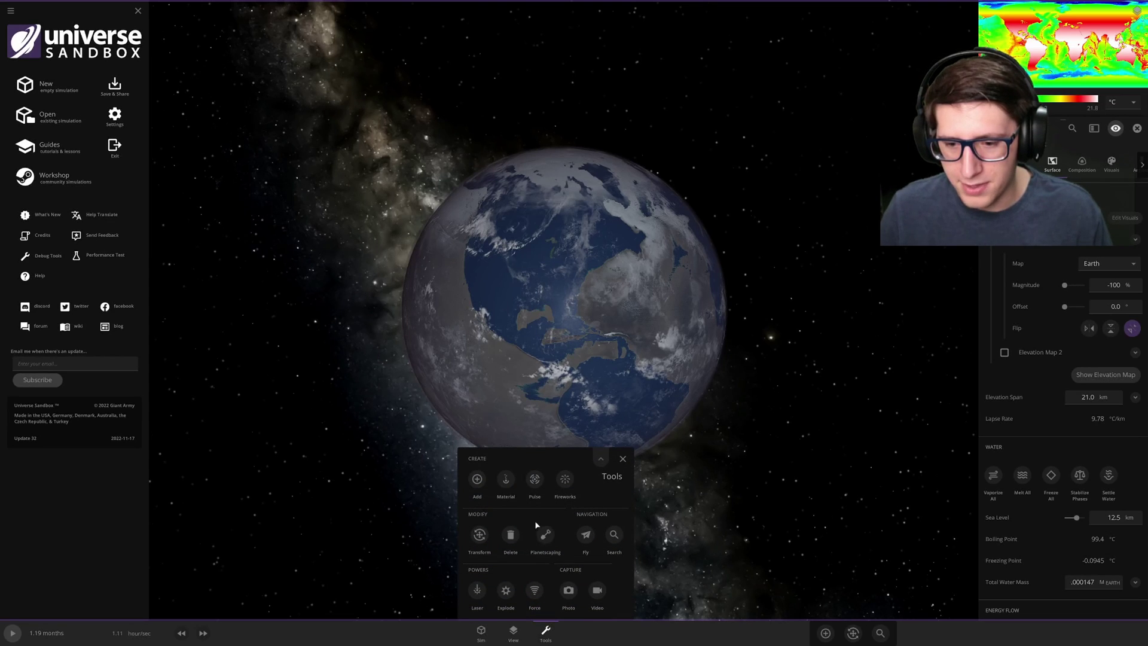
Rotate Earth to another side using the Transform tool, and turn the tool off.
{"action": "left_click", "coordinate": [480, 535]}
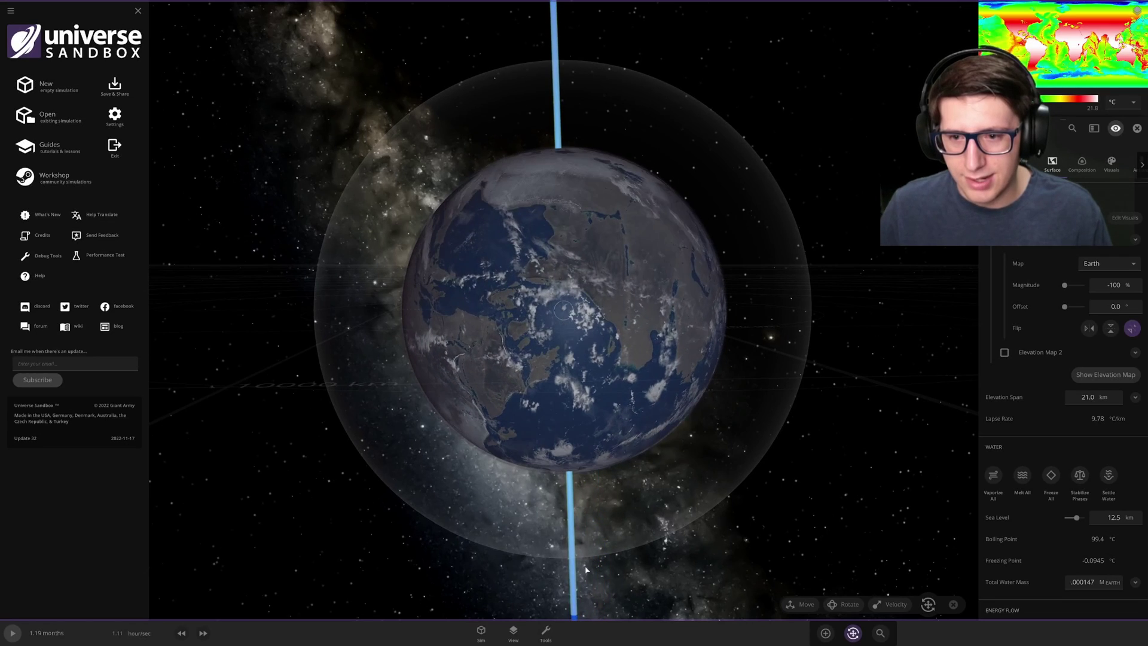
{"action": "left_click_drag", "start_coordinate": [568, 317], "coordinate": [576, 328]}
{"action": "scroll", "coordinate": [577, 327], "scroll_direction": "down", "scroll_amount": 3}
{"action": "scroll", "coordinate": [616, 278], "scroll_direction": "down", "scroll_amount": 3}
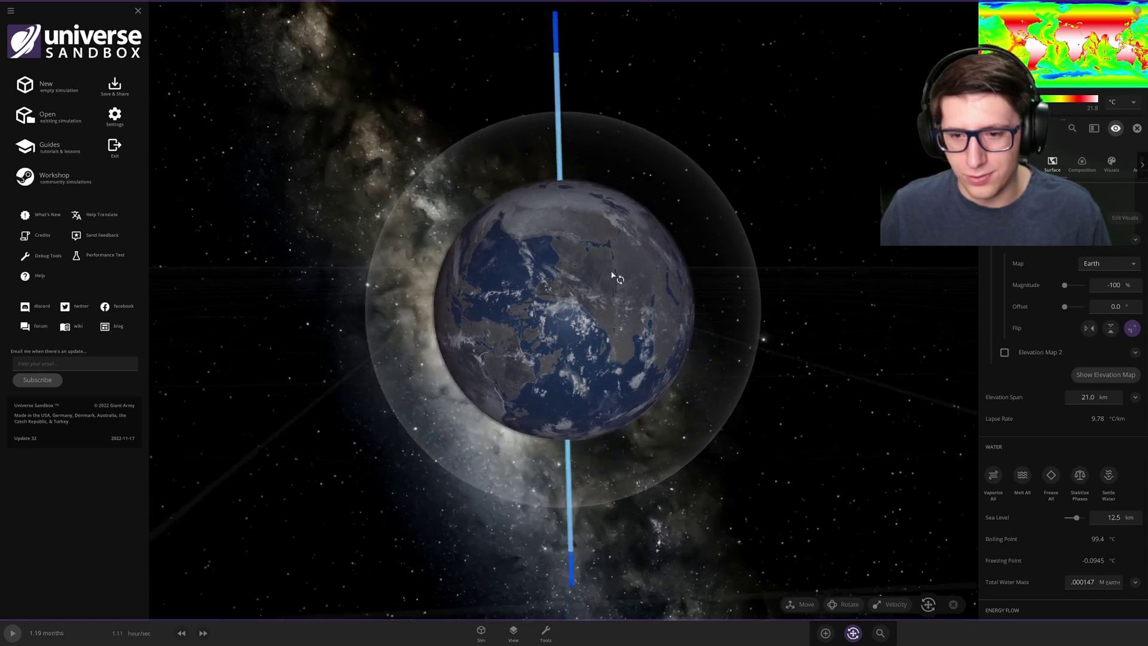
{"action": "left_click", "coordinate": [853, 632]}
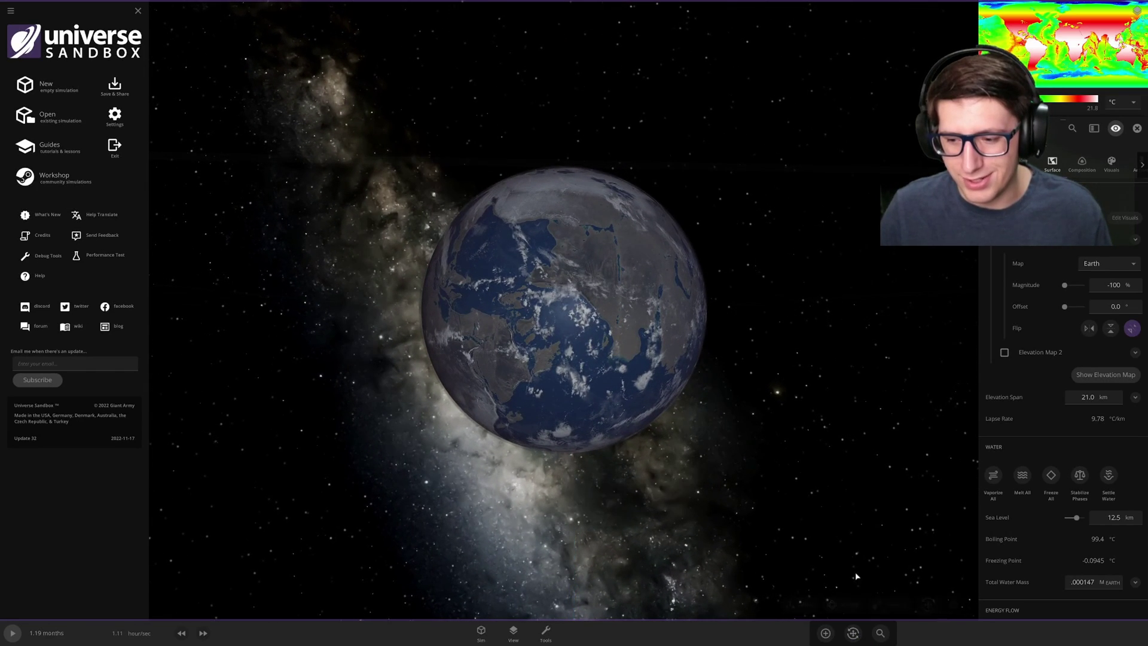
Deselect Earth and watch its inverted continents turn past, pausing and resuming the simulation to study individual sides.
{"action": "scroll", "coordinate": [621, 345], "scroll_direction": "up", "scroll_amount": 3}
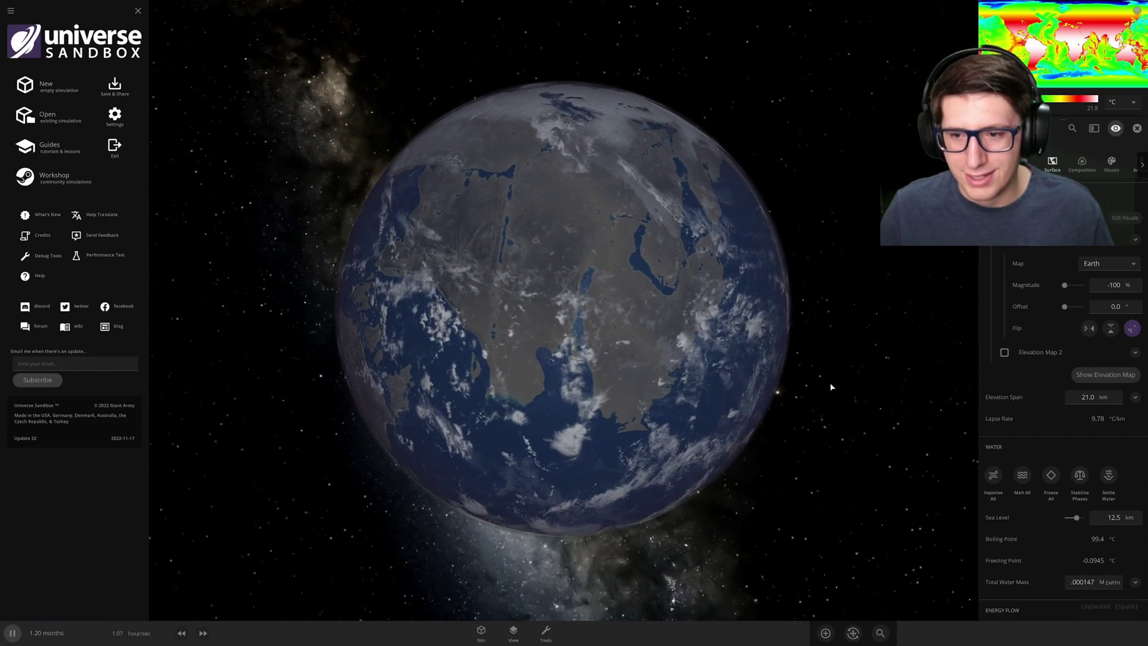
{"action": "scroll", "coordinate": [744, 353], "scroll_direction": "down", "scroll_amount": 3}
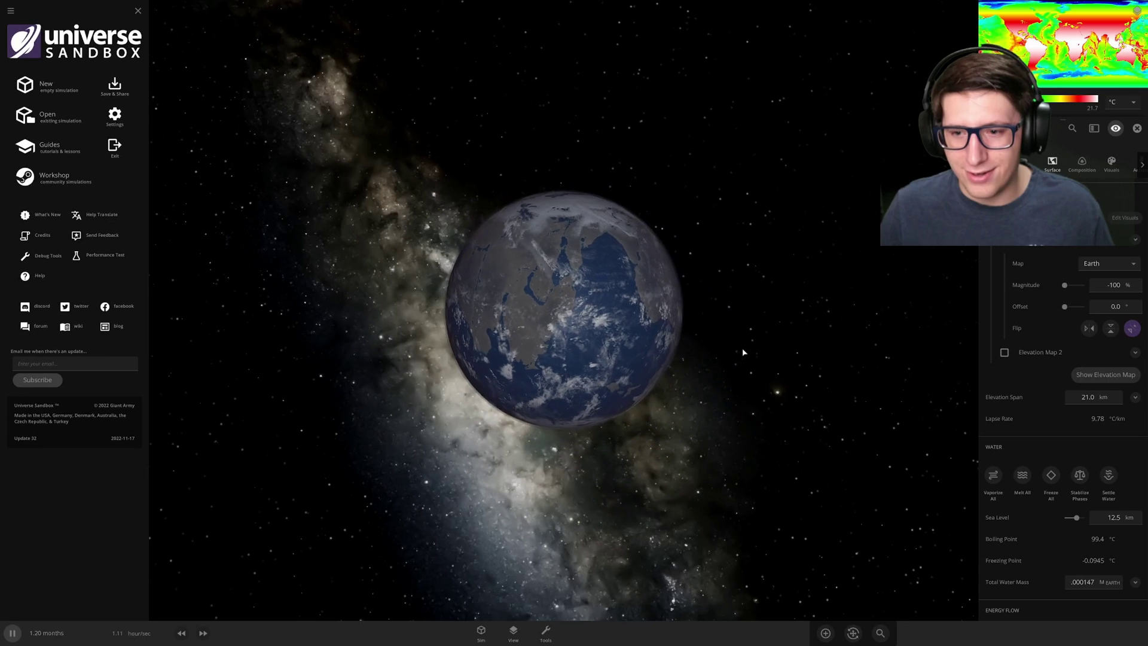
{"action": "left_click", "coordinate": [817, 368]}
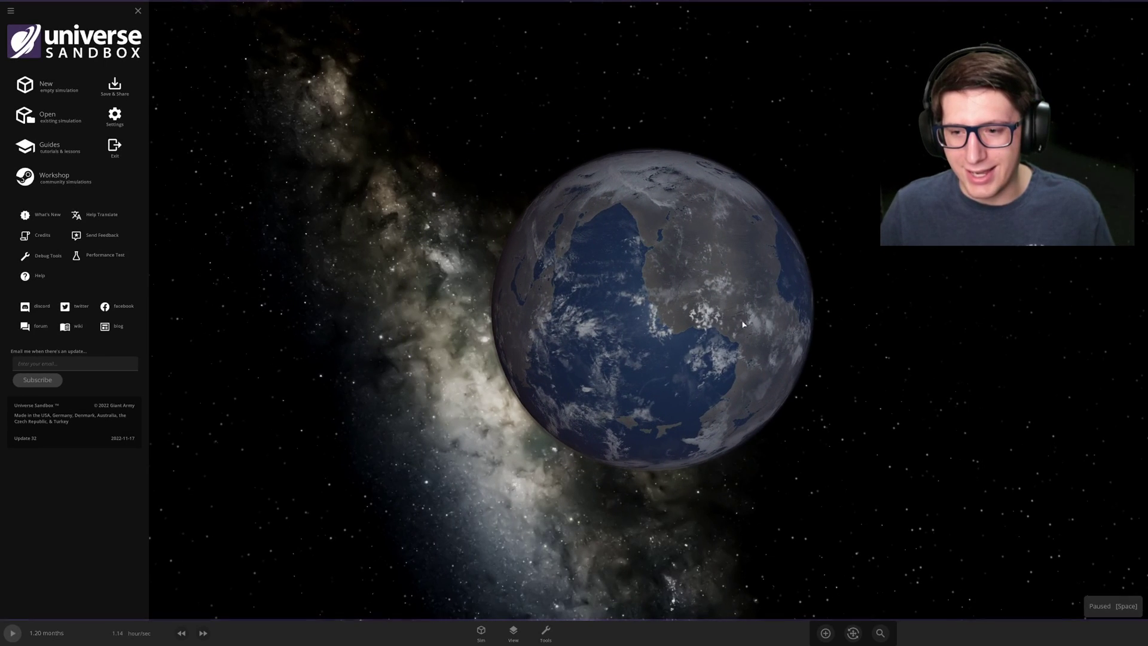
{"action": "key", "text": "space"}
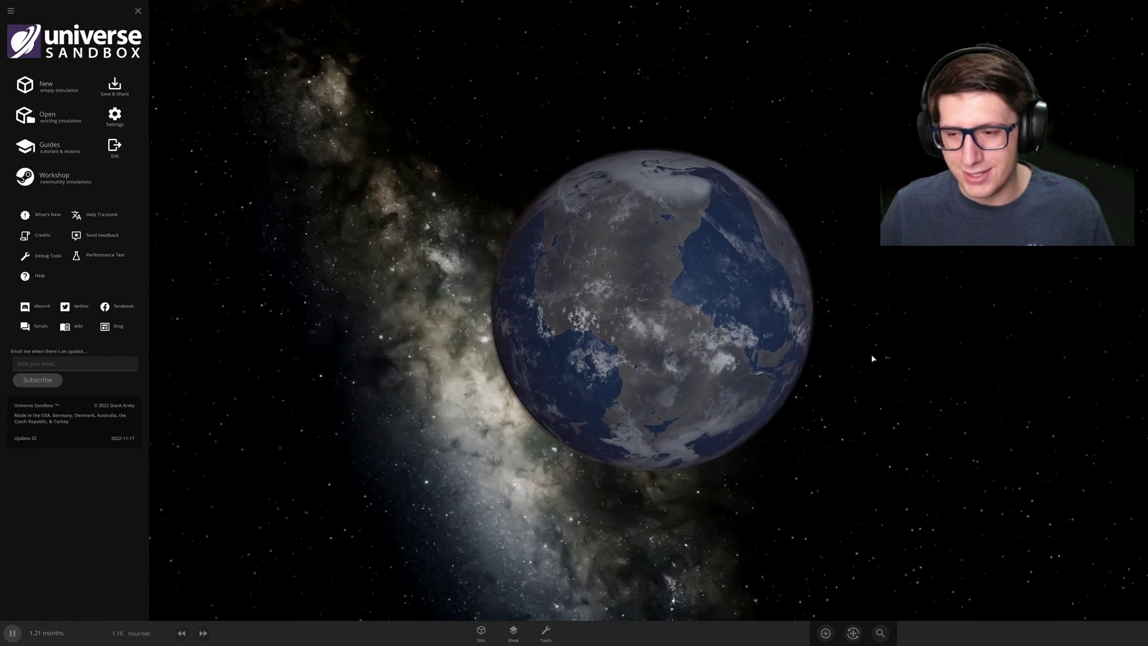
{"action": "key", "text": "space"}
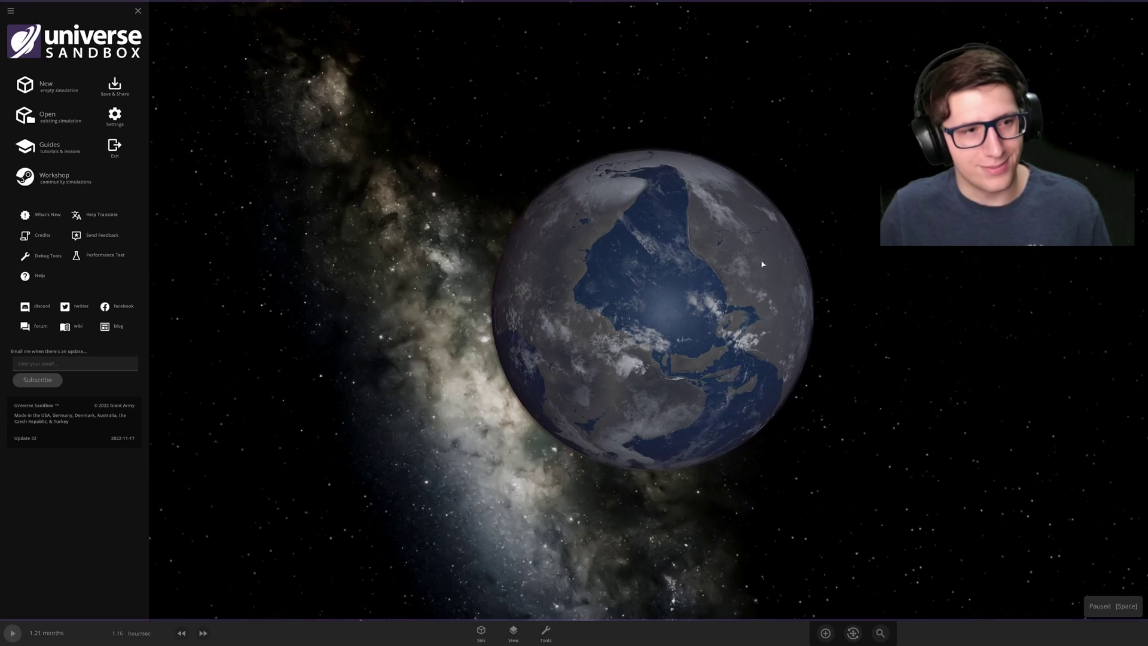
{"action": "key", "text": "space"}
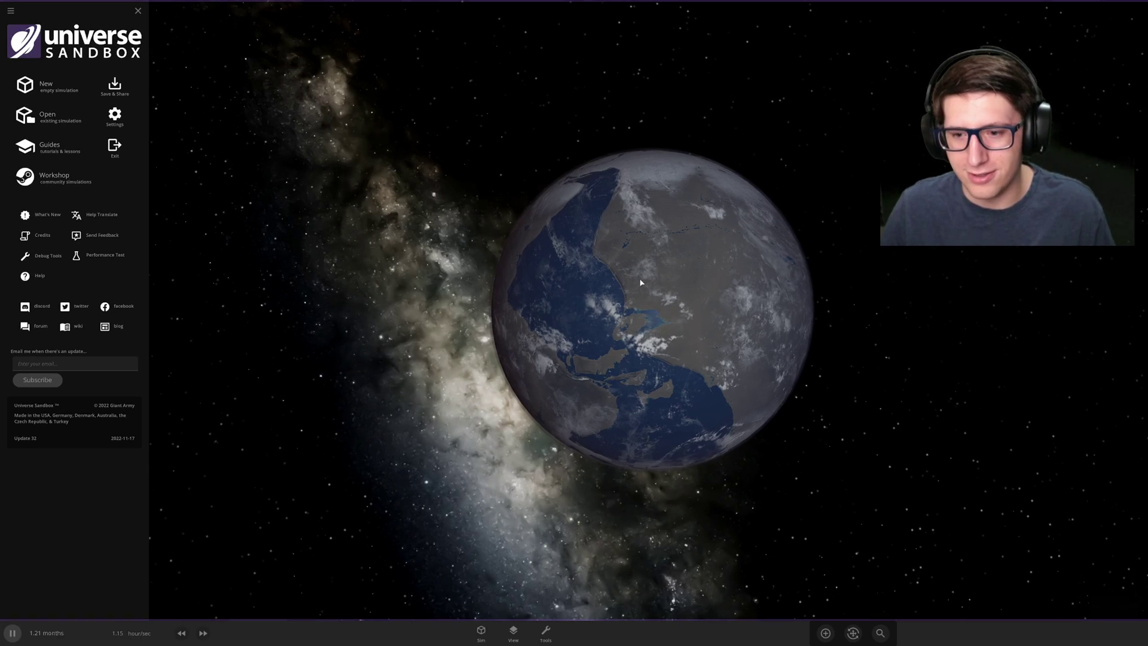
{"action": "key", "text": "space"}
{"action": "scroll", "coordinate": [687, 278], "scroll_direction": "down", "scroll_amount": 4}
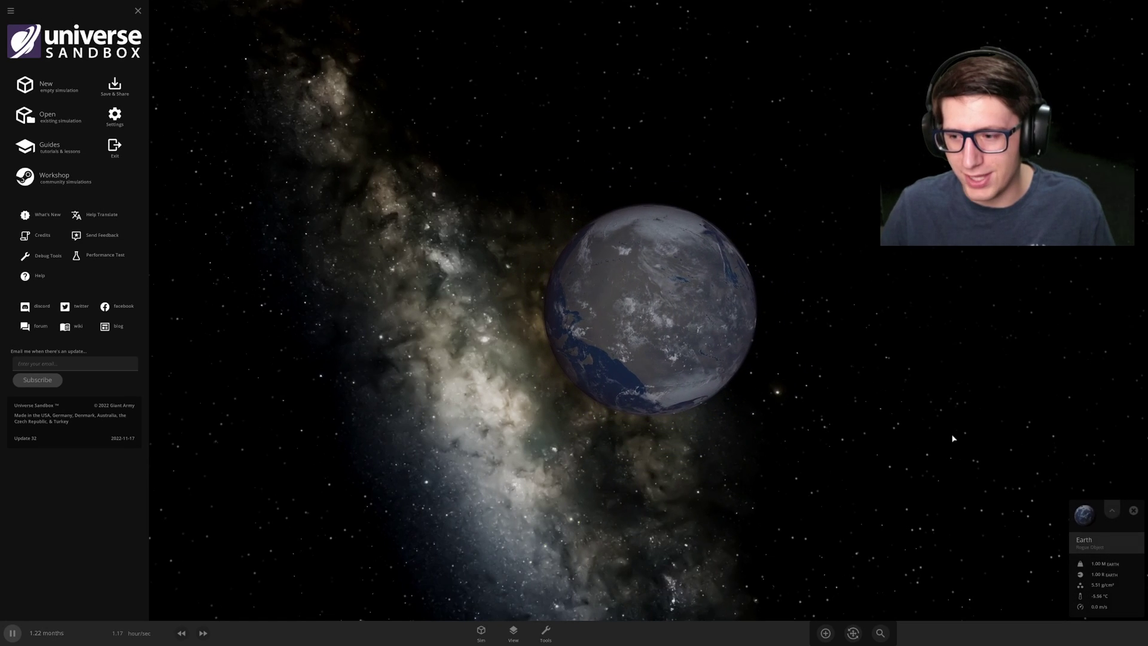
Set Earth's exaggerated terrain to 4.35 in its visual settings and view the relief as the planet rotates.
{"action": "double_click", "coordinate": [733, 319]}
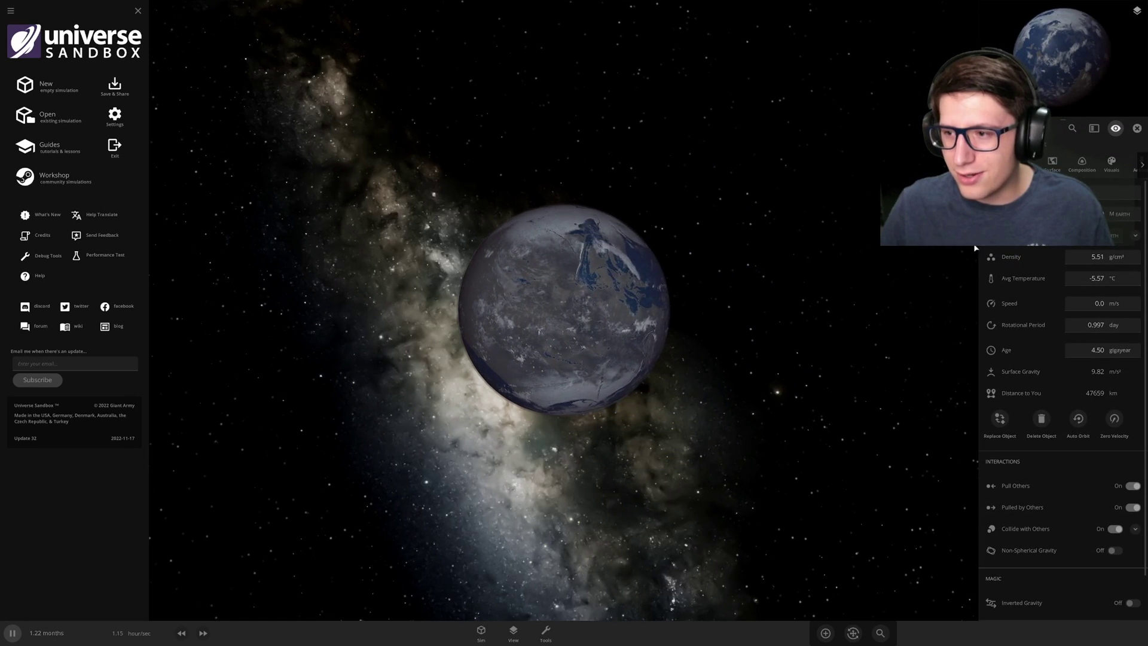
{"action": "left_click", "coordinate": [1112, 163]}
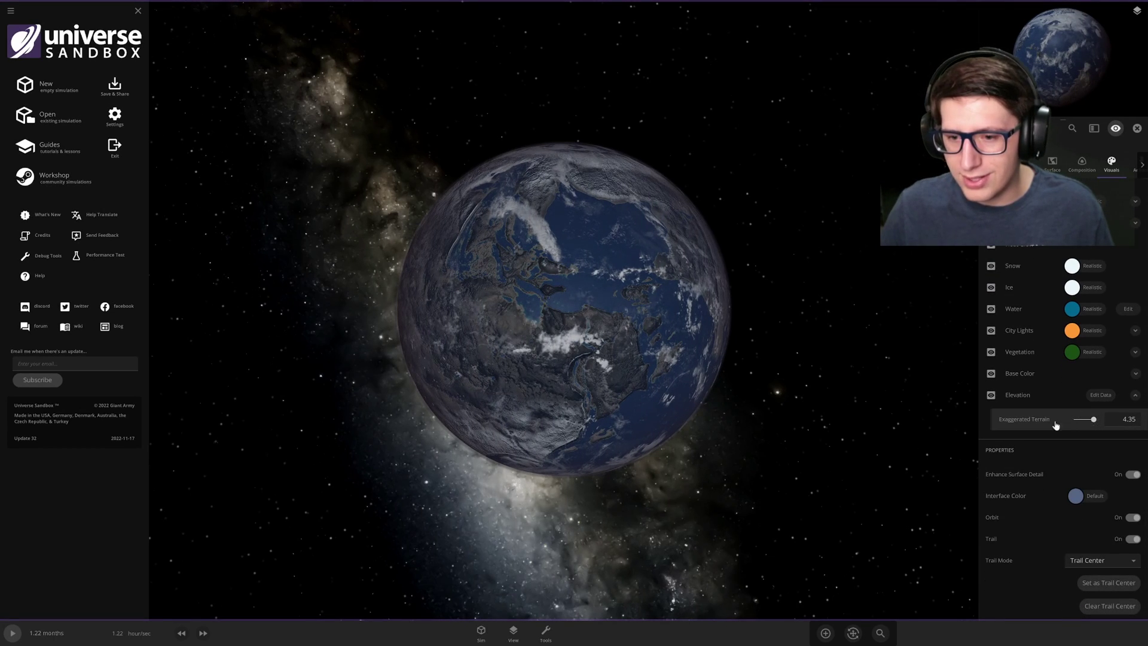
{"action": "key", "text": "space"}
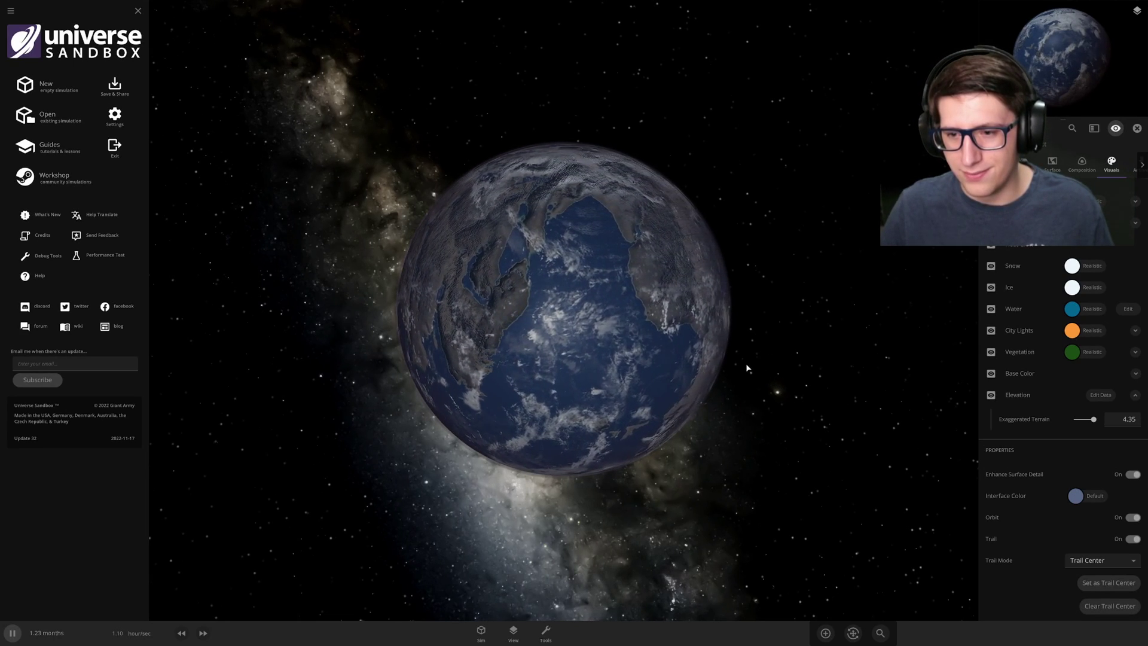
{"action": "left_click_drag", "start_coordinate": [743, 369], "coordinate": [783, 366]}
{"action": "scroll", "coordinate": [837, 338], "scroll_direction": "up", "scroll_amount": 3}
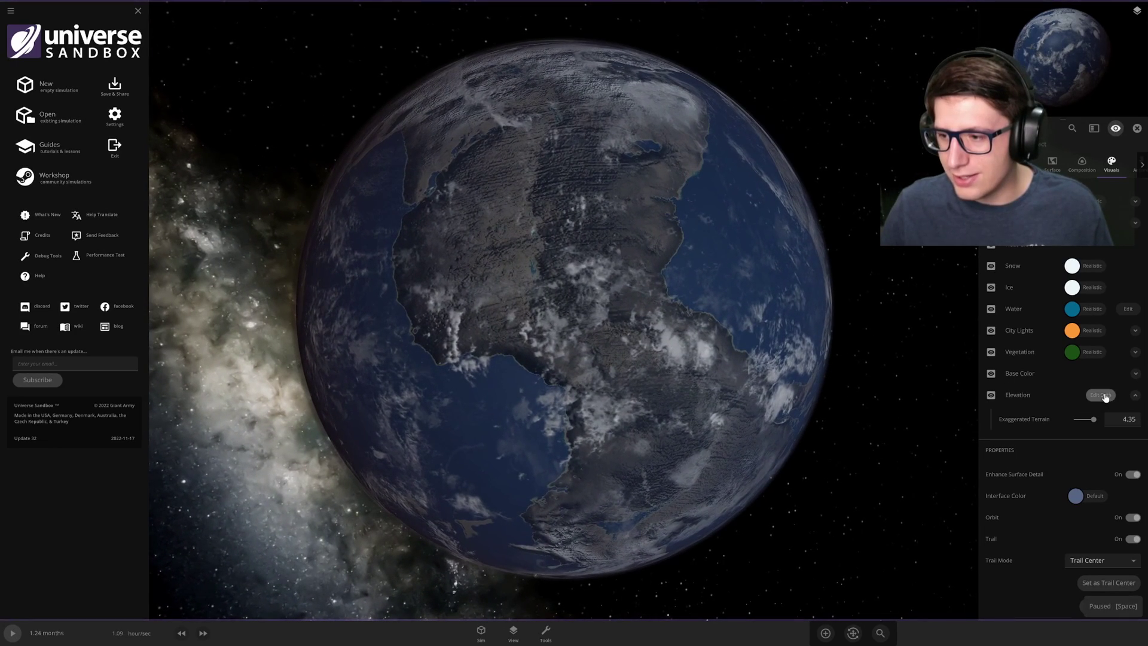
Enable Elevation Map 2 in Earth's elevation data with the simulation paused.
{"action": "left_click", "coordinate": [1100, 394]}
{"action": "key", "text": "space"}
{"action": "left_click", "coordinate": [1005, 354]}
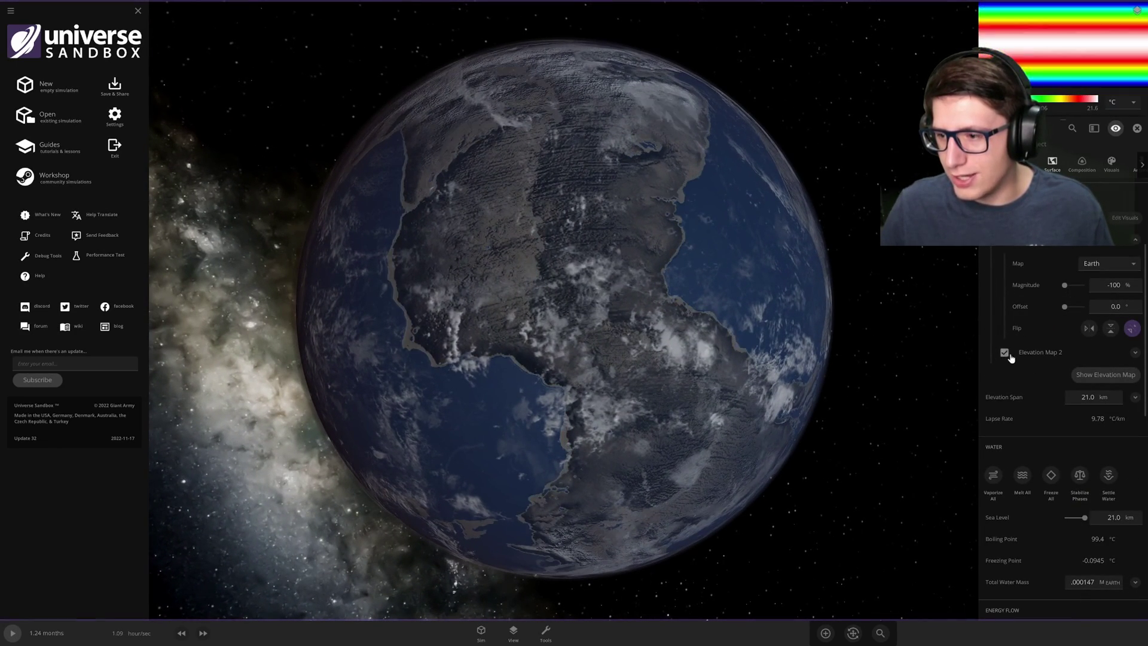
Show Earth's elevation map for viewing, and close the open map windows and side menu.
{"action": "left_click", "coordinate": [1104, 375]}
{"action": "left_click", "coordinate": [1092, 375]}
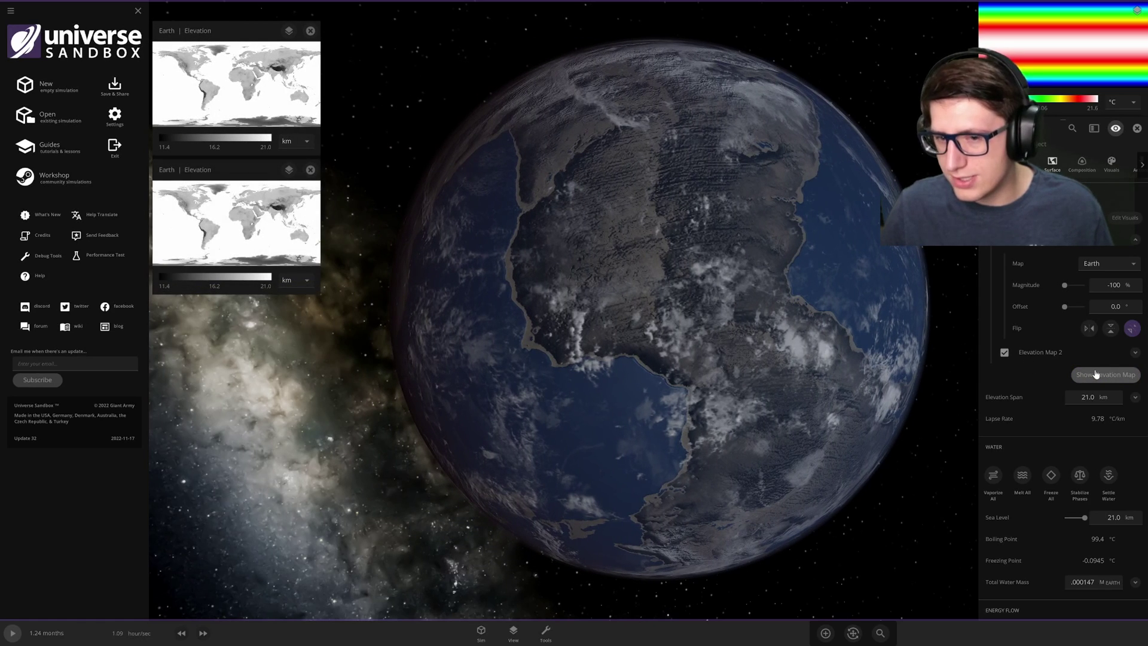
{"action": "left_click", "coordinate": [1097, 377]}
{"action": "key", "text": "Escape"}
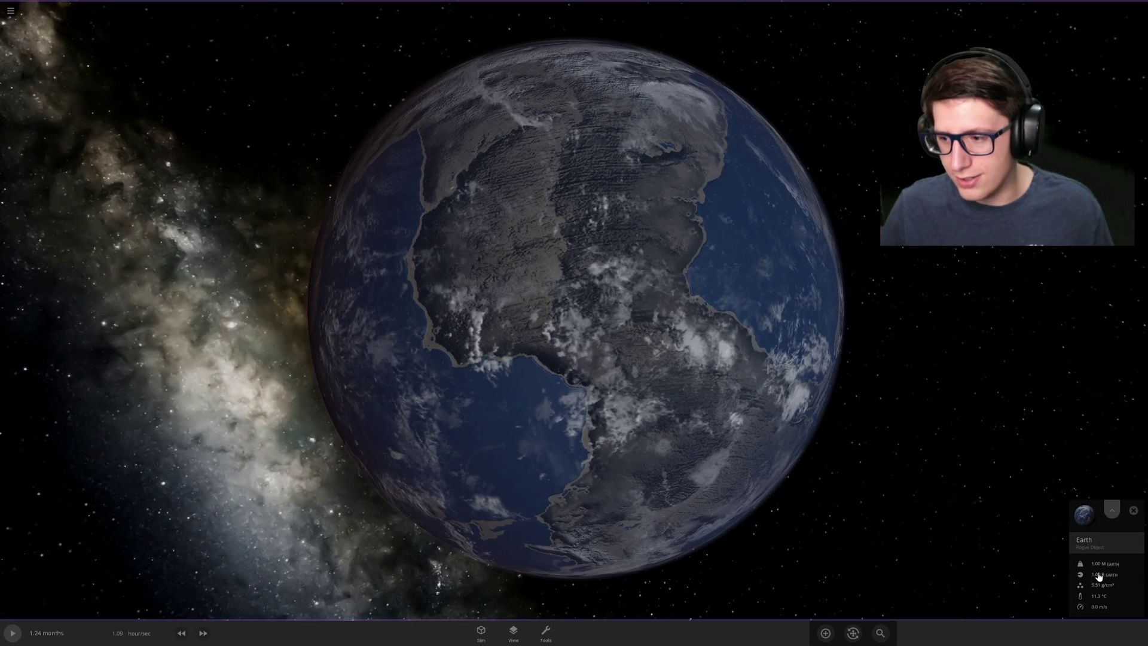
Try Sedna as the source for Earth's Elevation Map 2, and settle on Moon instead.
{"action": "left_click", "coordinate": [1112, 510]}
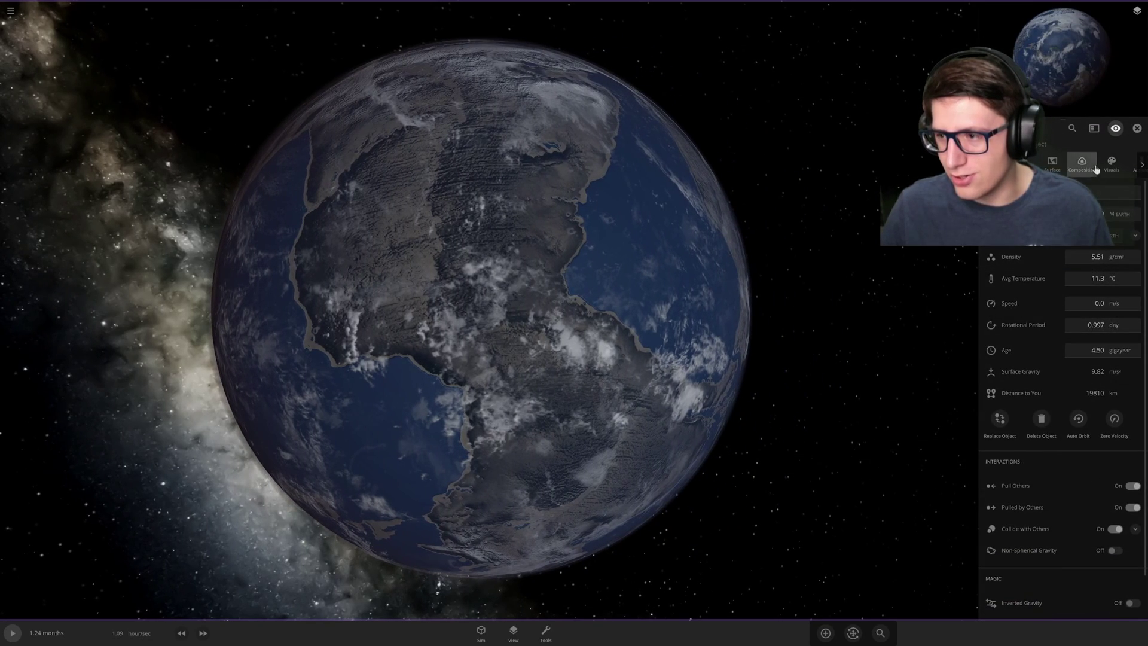
{"action": "left_click", "coordinate": [1111, 166]}
{"action": "scroll", "coordinate": [1104, 395], "scroll_direction": "down", "scroll_amount": 2}
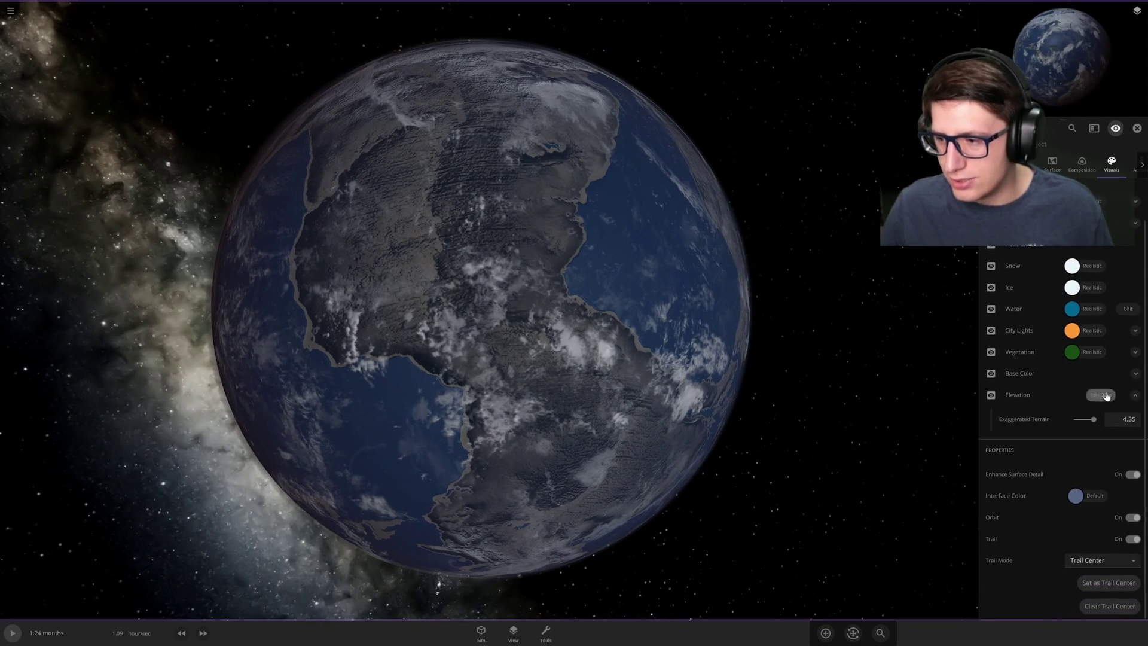
{"action": "left_click", "coordinate": [1106, 396]}
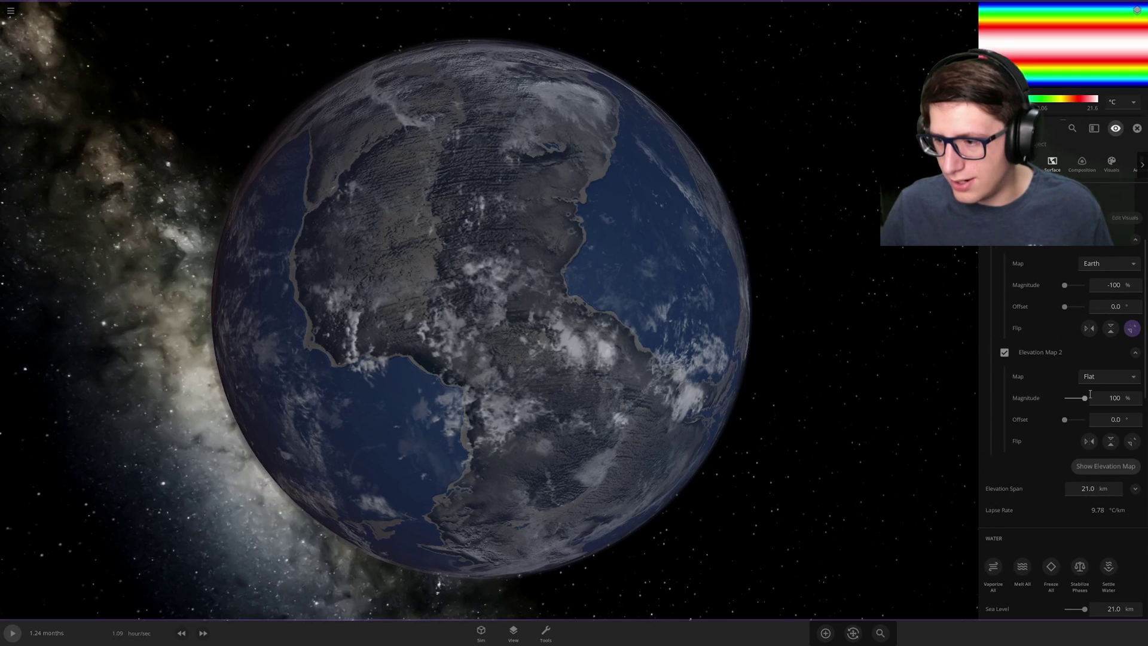
{"action": "left_click", "coordinate": [1101, 377]}
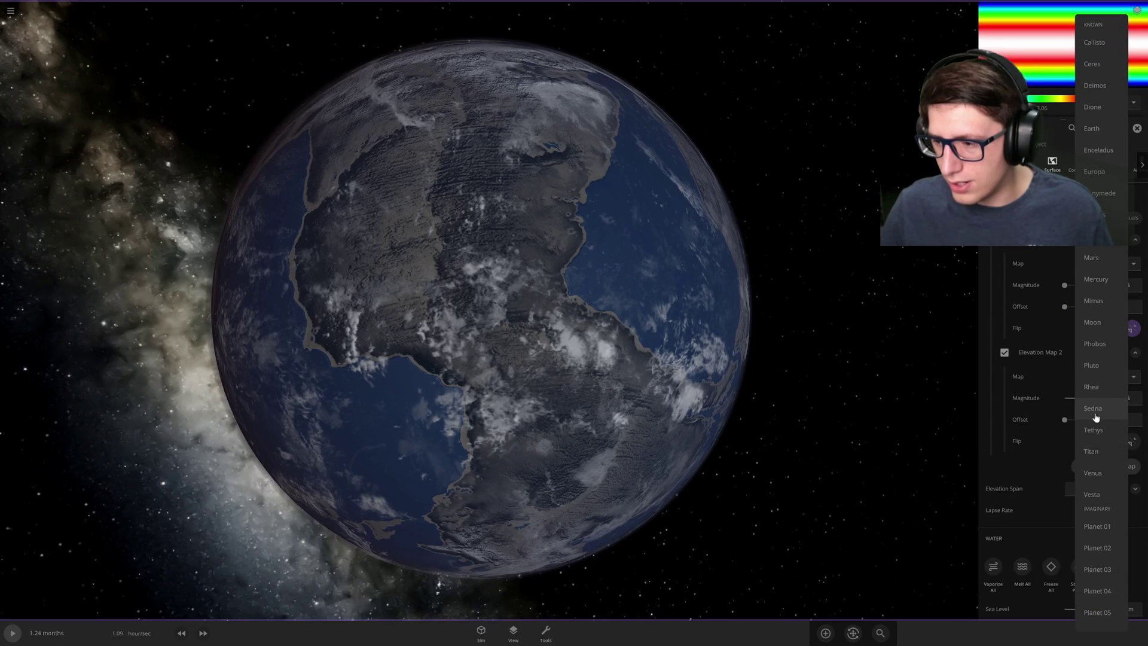
{"action": "left_click", "coordinate": [1100, 408]}
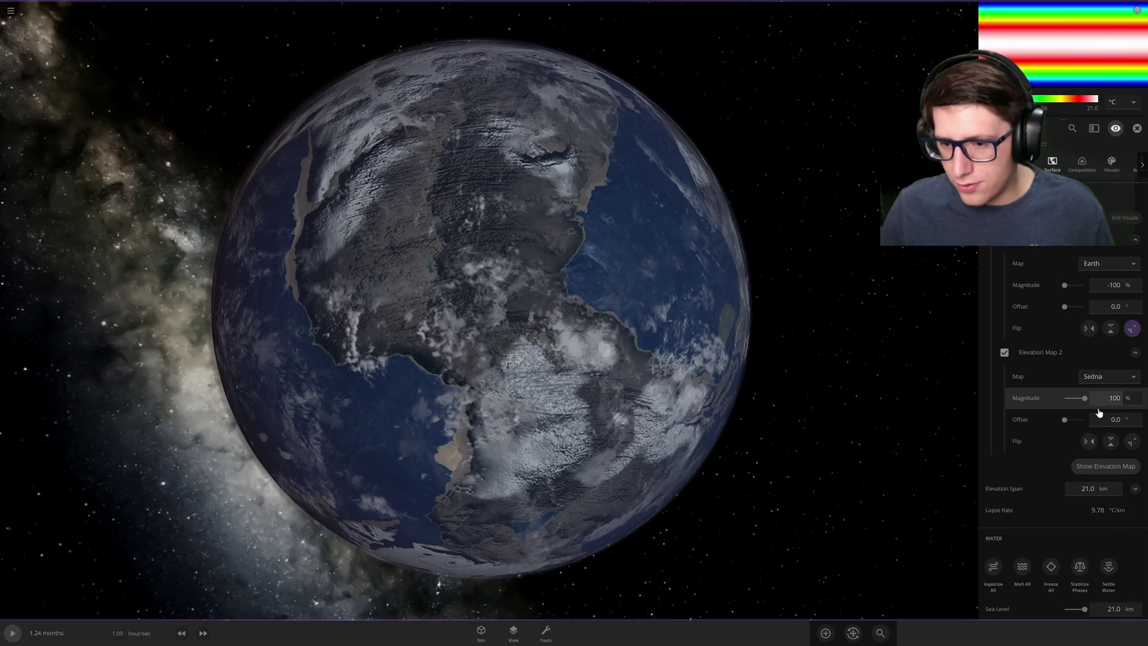
{"action": "left_click", "coordinate": [1105, 376]}
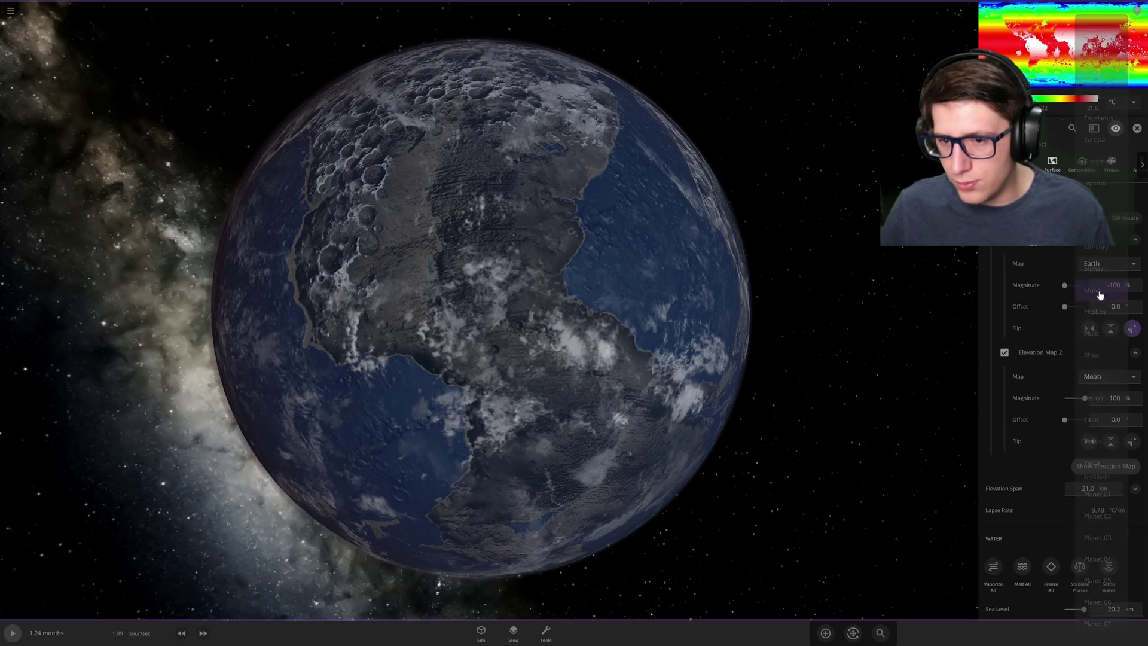
Inspect Earth's combined inverted and Moon terrain from different angles and distances.
{"action": "scroll", "coordinate": [734, 330], "scroll_direction": "down", "scroll_amount": 4}
{"action": "left_click_drag", "start_coordinate": [734, 329], "coordinate": [703, 343]}
{"action": "scroll", "coordinate": [734, 349], "scroll_direction": "up", "scroll_amount": 5}
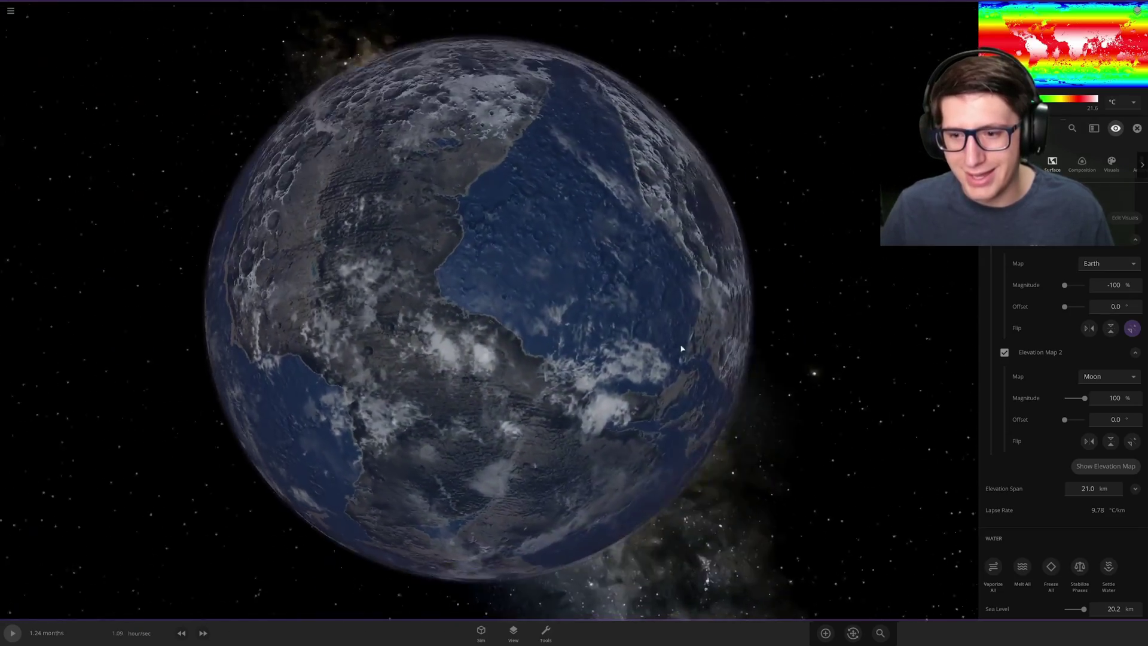
{"action": "scroll", "coordinate": [658, 347], "scroll_direction": "down", "scroll_amount": 5}
{"action": "scroll", "coordinate": [725, 344], "scroll_direction": "up", "scroll_amount": 3}
{"action": "key", "text": "space"}
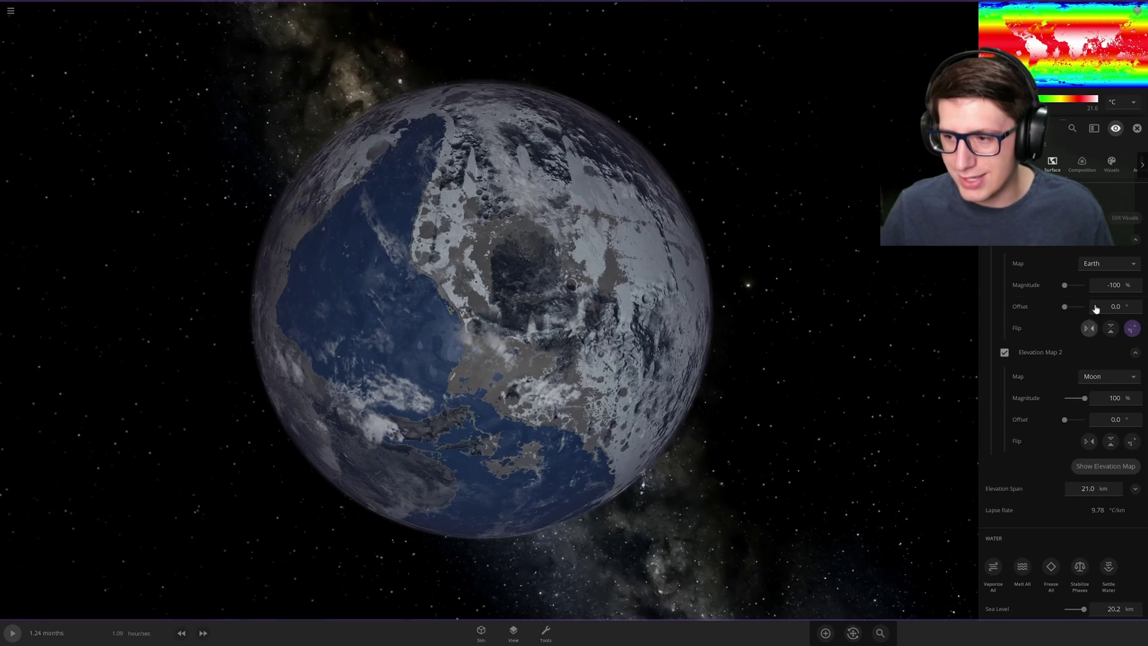
Set the magnitude of Earth's first elevation map to -5.19 %, and run the simulation briefly to view the rotating terrain.
{"action": "left_click_drag", "start_coordinate": [1079, 288], "coordinate": [1079, 289]}
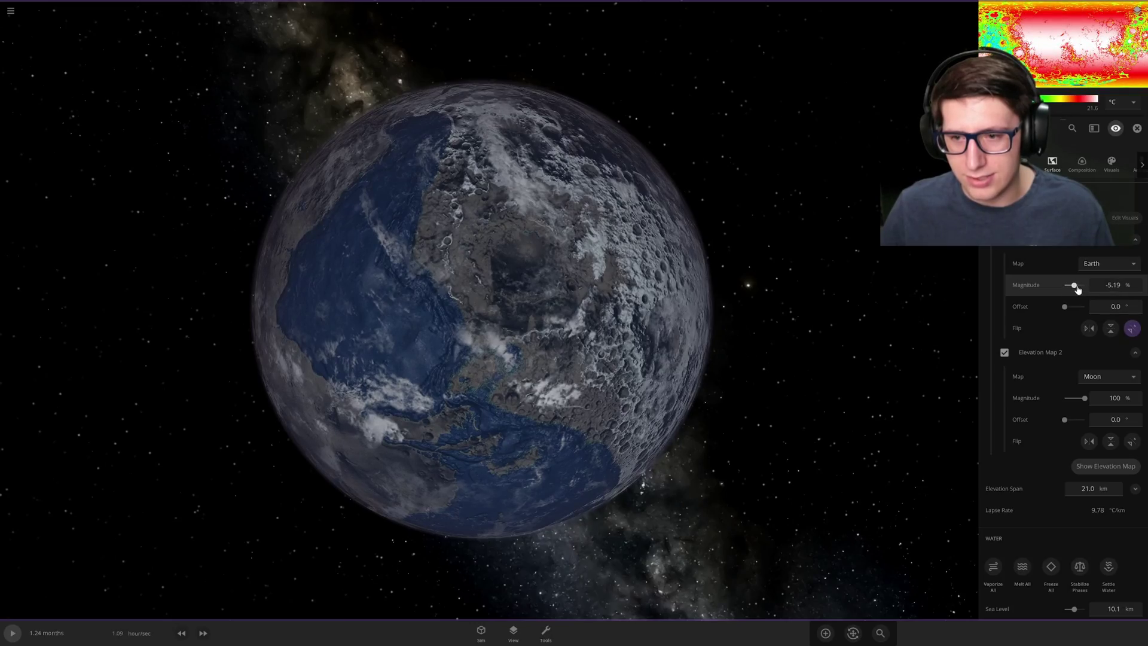
{"action": "scroll", "coordinate": [739, 321], "scroll_direction": "up", "scroll_amount": 3}
{"action": "key", "text": "space"}
{"action": "scroll", "coordinate": [739, 321], "scroll_direction": "down", "scroll_amount": 5}
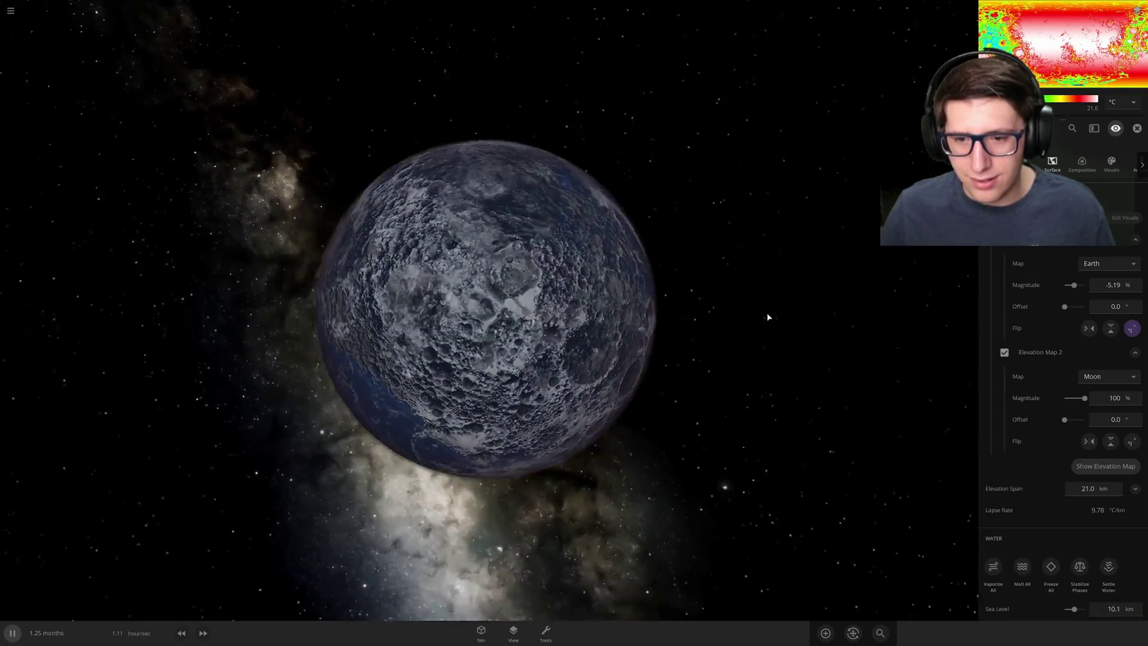
{"action": "scroll", "coordinate": [767, 318], "scroll_direction": "up", "scroll_amount": 3}
{"action": "scroll", "coordinate": [764, 321], "scroll_direction": "down", "scroll_amount": 3}
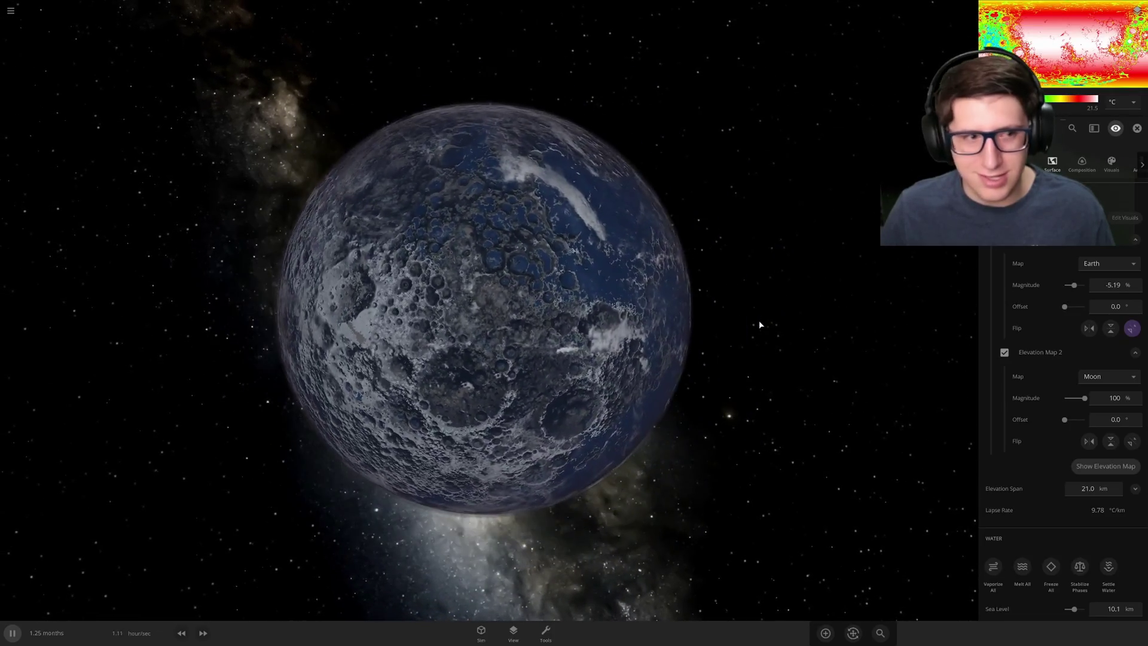
{"action": "scroll", "coordinate": [753, 331], "scroll_direction": "up", "scroll_amount": 3}
{"action": "scroll", "coordinate": [753, 331], "scroll_direction": "down", "scroll_amount": 3}
{"action": "key", "text": "space"}
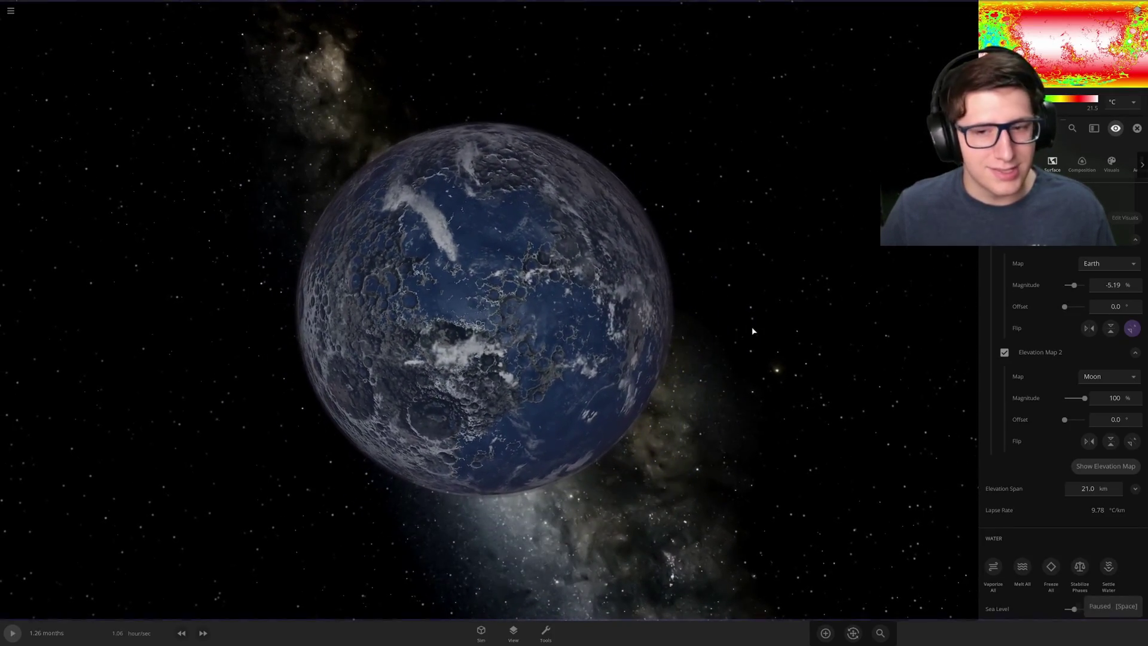
Examine the cratered coastlines and oceans of Earth's blended terrain from different angles and distances.
{"action": "left_click_drag", "start_coordinate": [755, 330], "coordinate": [667, 326]}
{"action": "scroll", "coordinate": [775, 330], "scroll_direction": "up", "scroll_amount": 3}
{"action": "scroll", "coordinate": [768, 331], "scroll_direction": "down", "scroll_amount": 3}
{"action": "scroll", "coordinate": [765, 333], "scroll_direction": "up", "scroll_amount": 4}
{"action": "scroll", "coordinate": [763, 333], "scroll_direction": "down", "scroll_amount": 4}
{"action": "scroll", "coordinate": [673, 322], "scroll_direction": "up", "scroll_amount": 3}
{"action": "scroll", "coordinate": [676, 318], "scroll_direction": "up", "scroll_amount": 2}
{"action": "scroll", "coordinate": [729, 341], "scroll_direction": "down", "scroll_amount": 3}
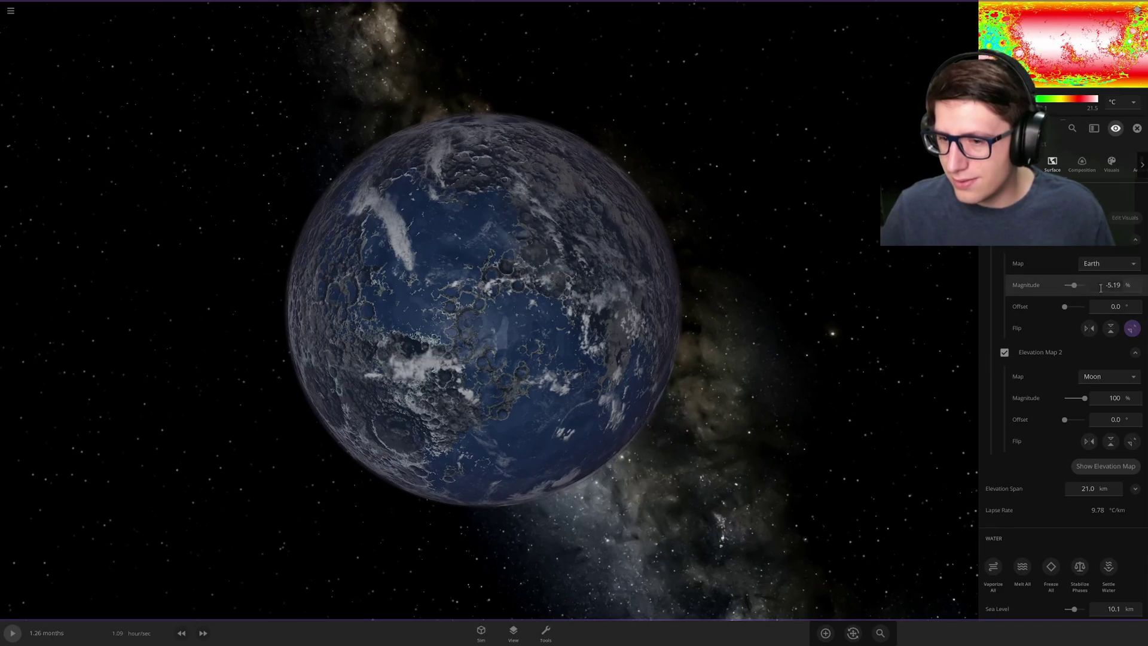
{"action": "mouse_move", "coordinate": [604, 311]}
{"action": "left_mouse_down"}
{"action": "mouse_move", "coordinate": [681, 302]}
{"action": "mouse_move", "coordinate": [611, 299]}
{"action": "left_mouse_up"}
{"action": "scroll", "coordinate": [681, 302], "scroll_direction": "up", "scroll_amount": 4}
{"action": "scroll", "coordinate": [611, 299], "scroll_direction": "down", "scroll_amount": 3}
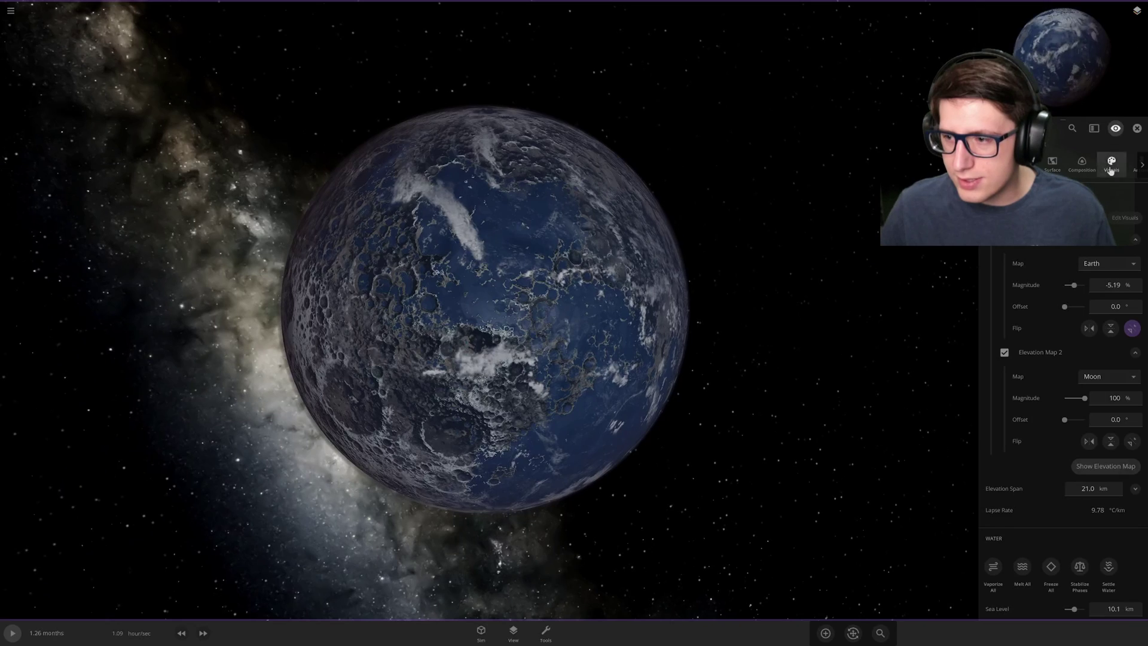
Set Earth's average temperature to 20 °C and run the simulation briefly before examining the surface up close.
{"action": "left_click", "coordinate": [1111, 167]}
{"action": "left_click", "coordinate": [994, 164]}
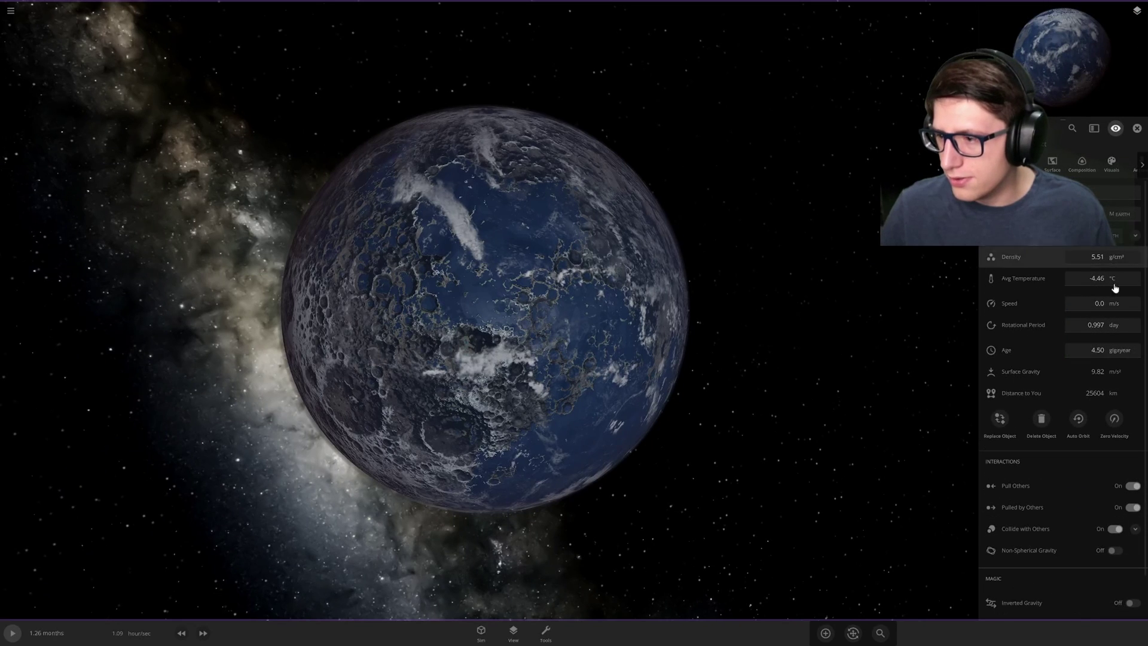
{"action": "left_click", "coordinate": [1090, 280]}
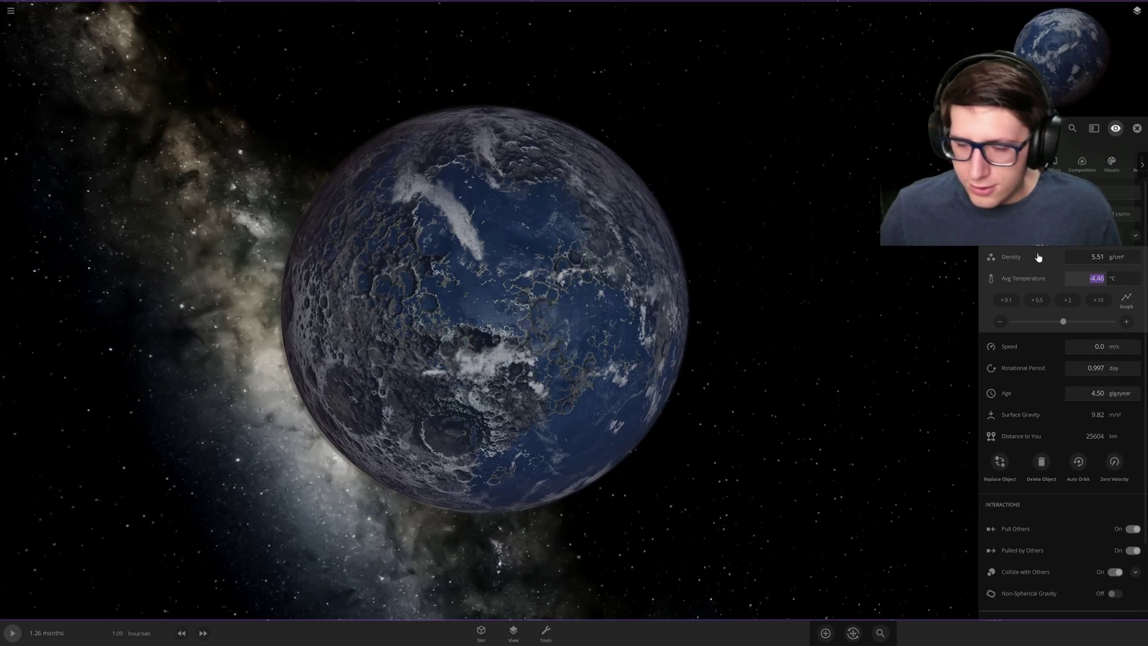
{"action": "key", "text": "Return"}
{"action": "key", "text": "space"}
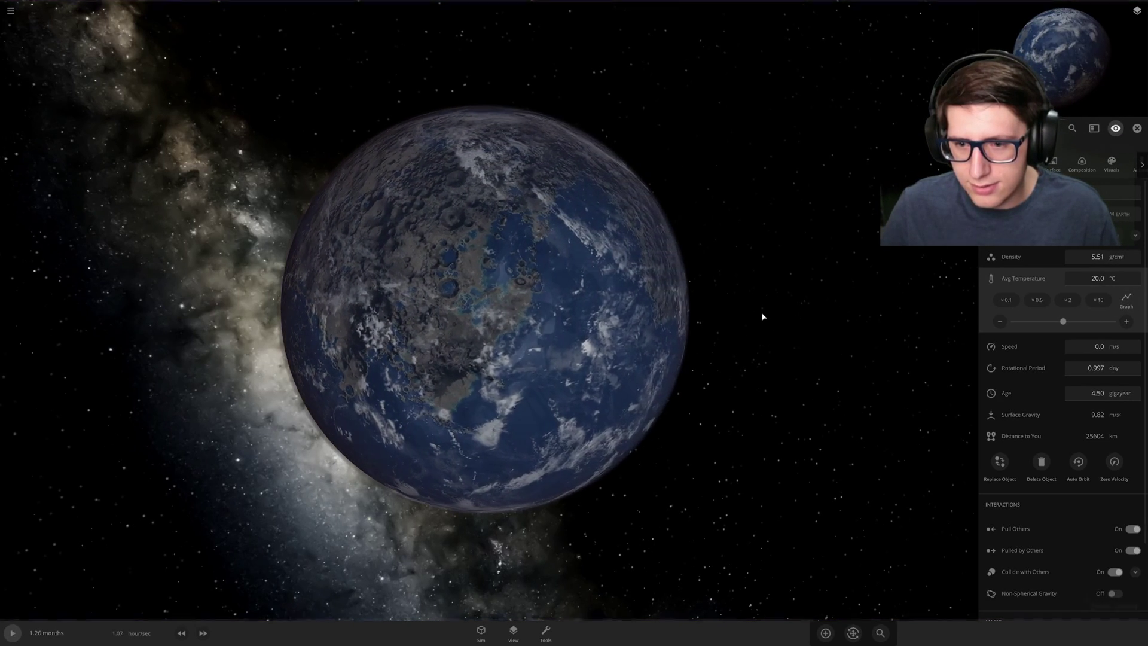
{"action": "key", "text": "space"}
{"action": "scroll", "coordinate": [715, 314], "scroll_direction": "up", "scroll_amount": 4}
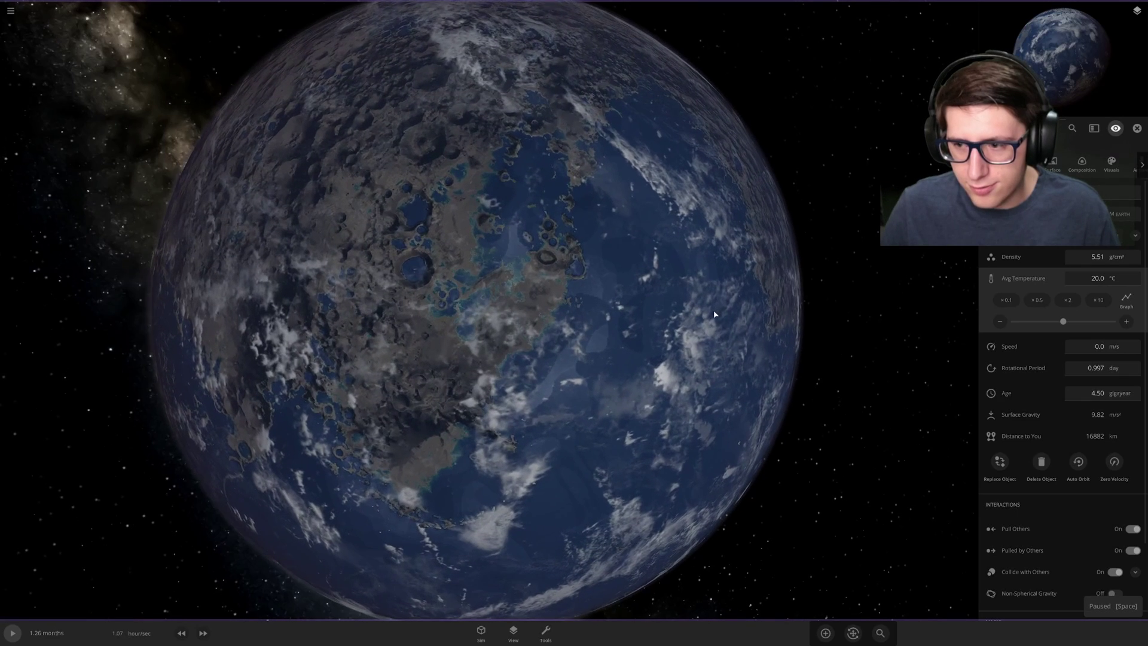
{"action": "scroll", "coordinate": [830, 294], "scroll_direction": "down", "scroll_amount": 4}
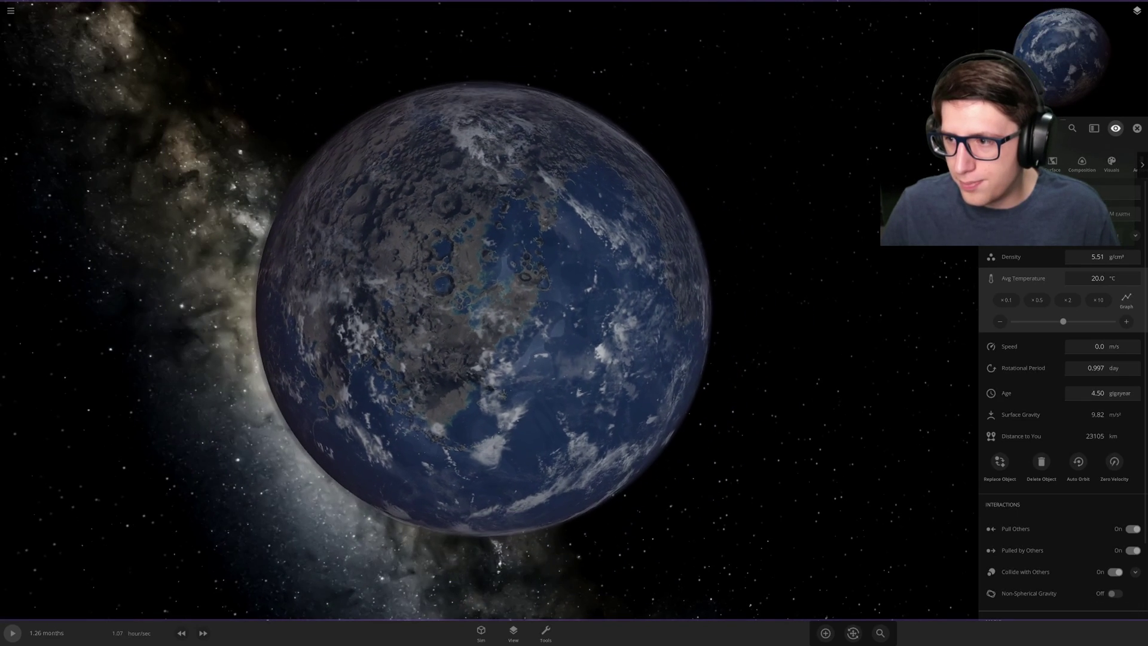
Review Earth's visual settings and its surface water, energy flow, atmosphere and advanced simulation properties.
{"action": "left_click", "coordinate": [1113, 163]}
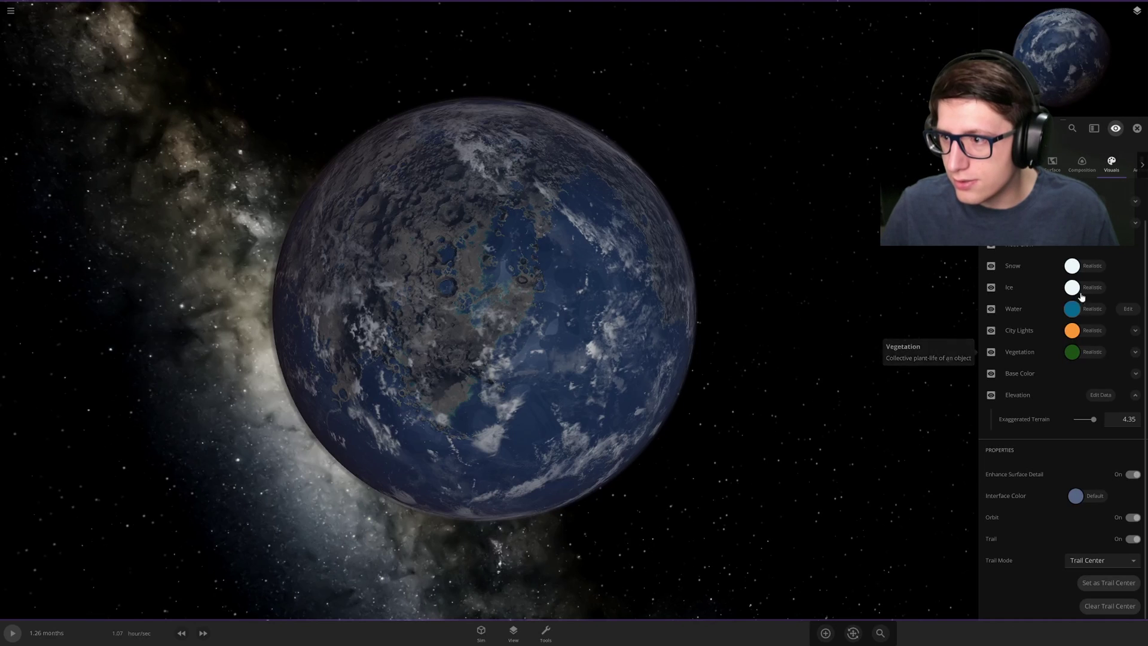
{"action": "left_click", "coordinate": [1059, 163]}
{"action": "scroll", "coordinate": [1040, 281], "scroll_direction": "down", "scroll_amount": 5}
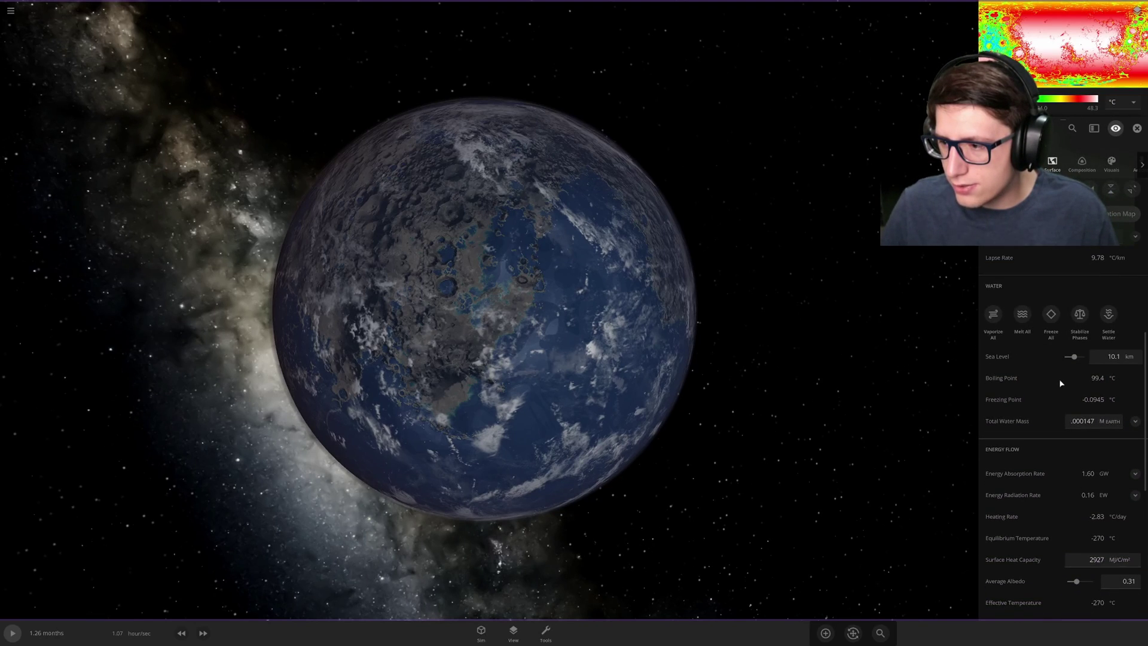
{"action": "scroll", "coordinate": [1050, 376], "scroll_direction": "down", "scroll_amount": 4}
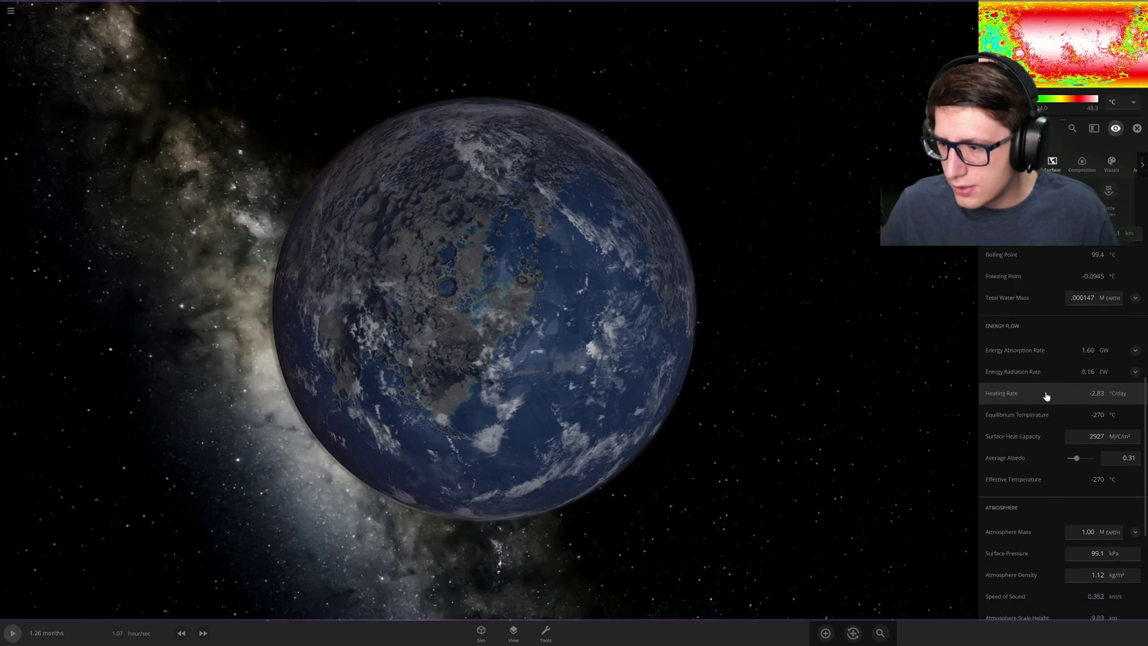
{"action": "scroll", "coordinate": [1021, 393], "scroll_direction": "down", "scroll_amount": 2}
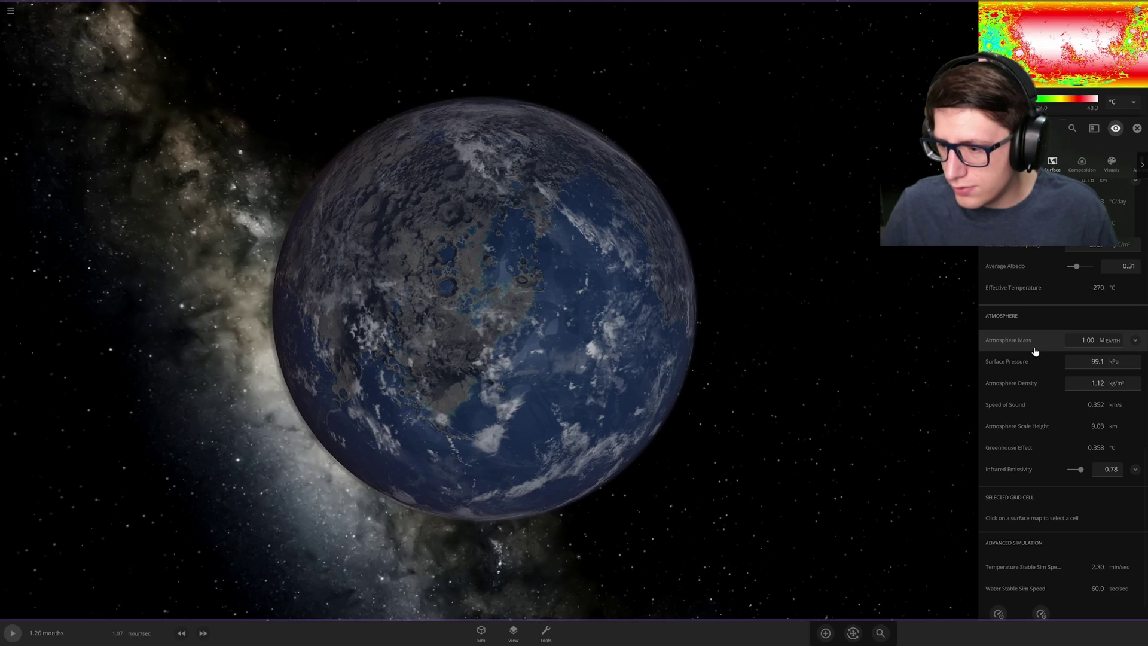
{"action": "scroll", "coordinate": [1026, 359], "scroll_direction": "down", "scroll_amount": 1}
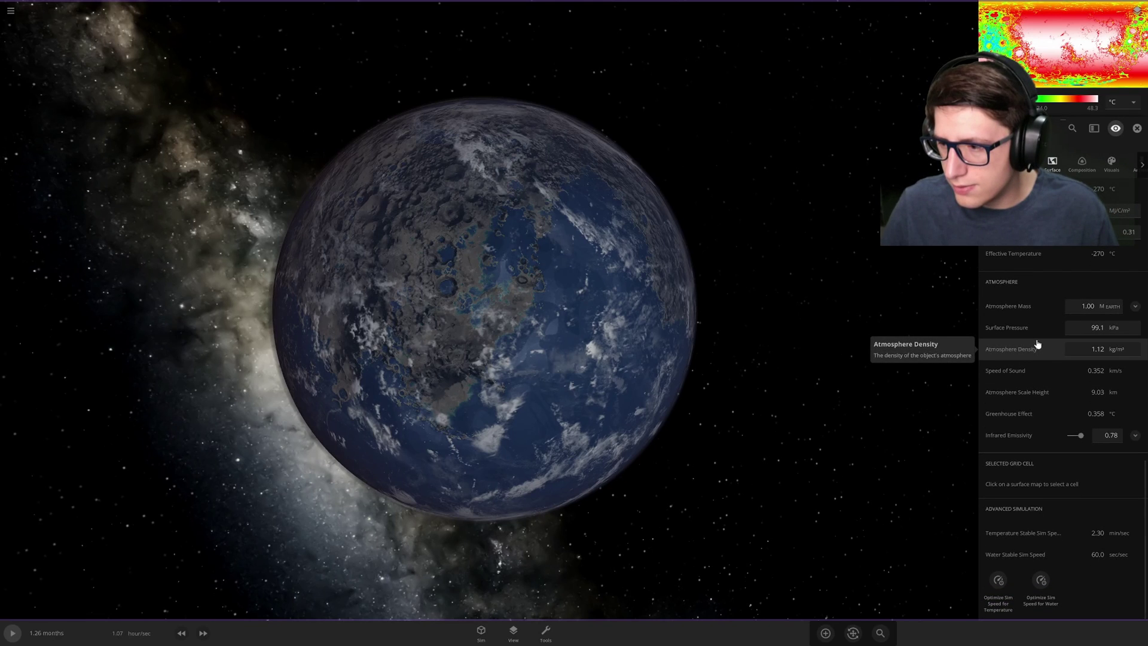
{"action": "scroll", "coordinate": [743, 252], "scroll_direction": "up", "scroll_amount": 3}
Run the simulation, trying a target speed of 6.75 hour/sec before settling on about 44 min/sec.
{"action": "key", "text": "space"}
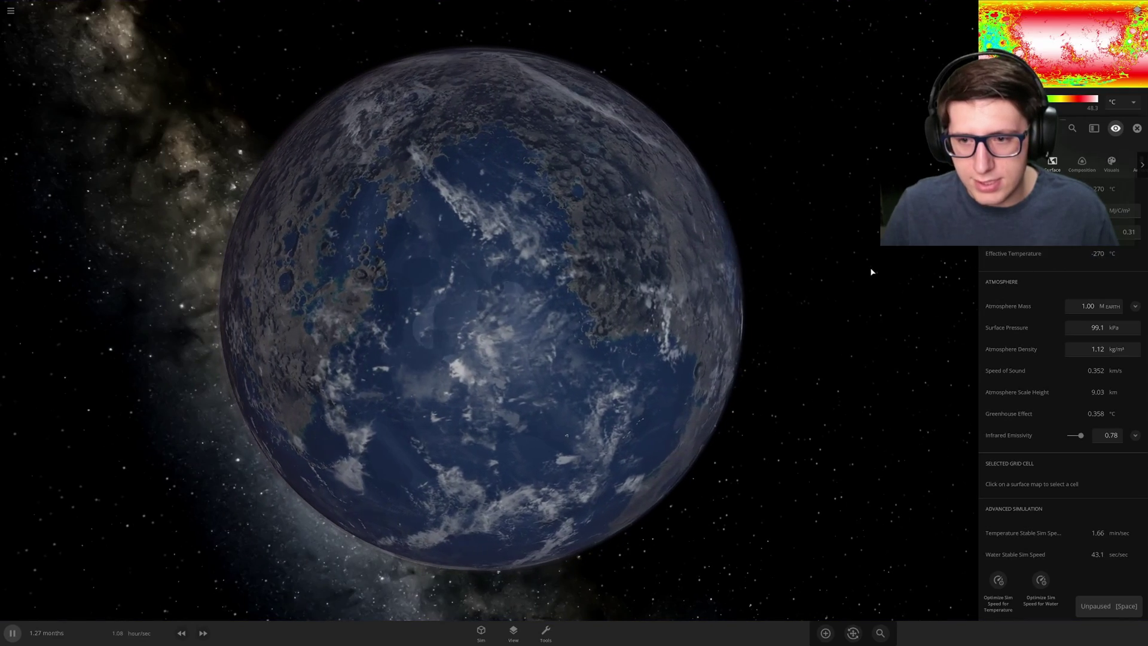
{"action": "left_click", "coordinate": [868, 272]}
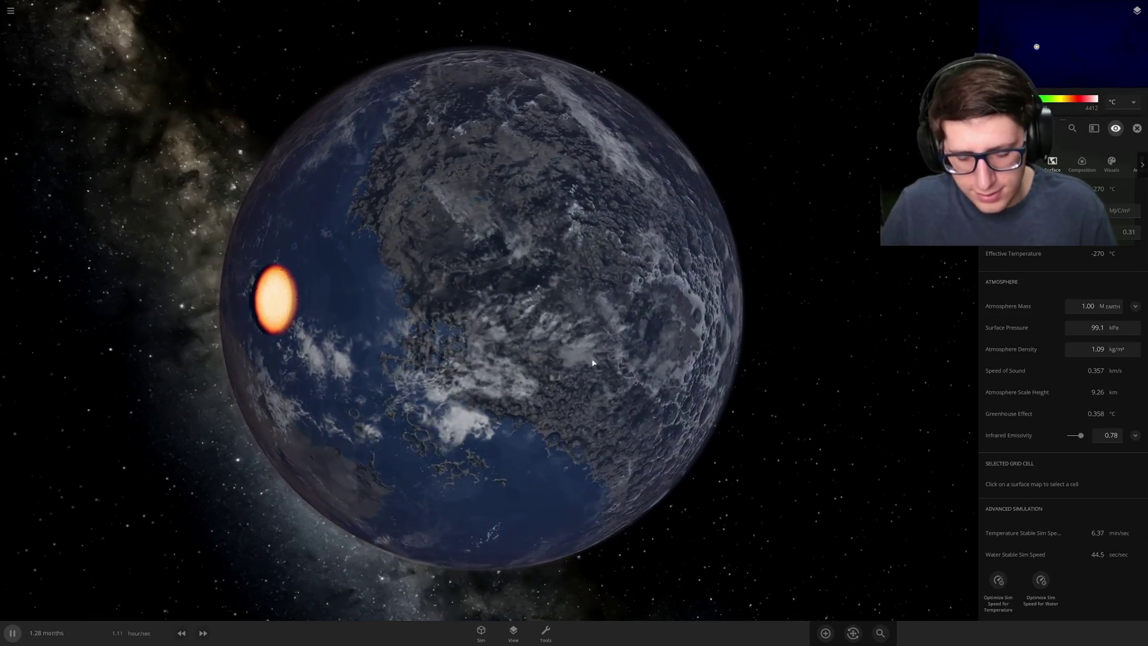
{"action": "key", "text": "bracketright"}
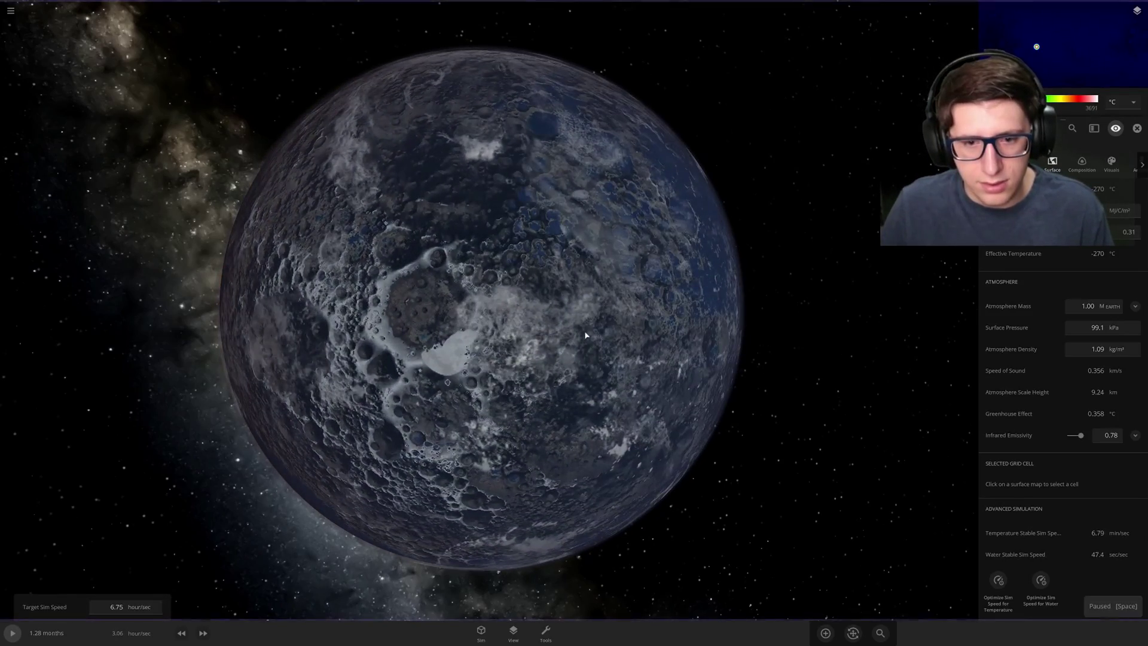
{"action": "key", "text": "space"}
{"action": "key", "text": "space"}
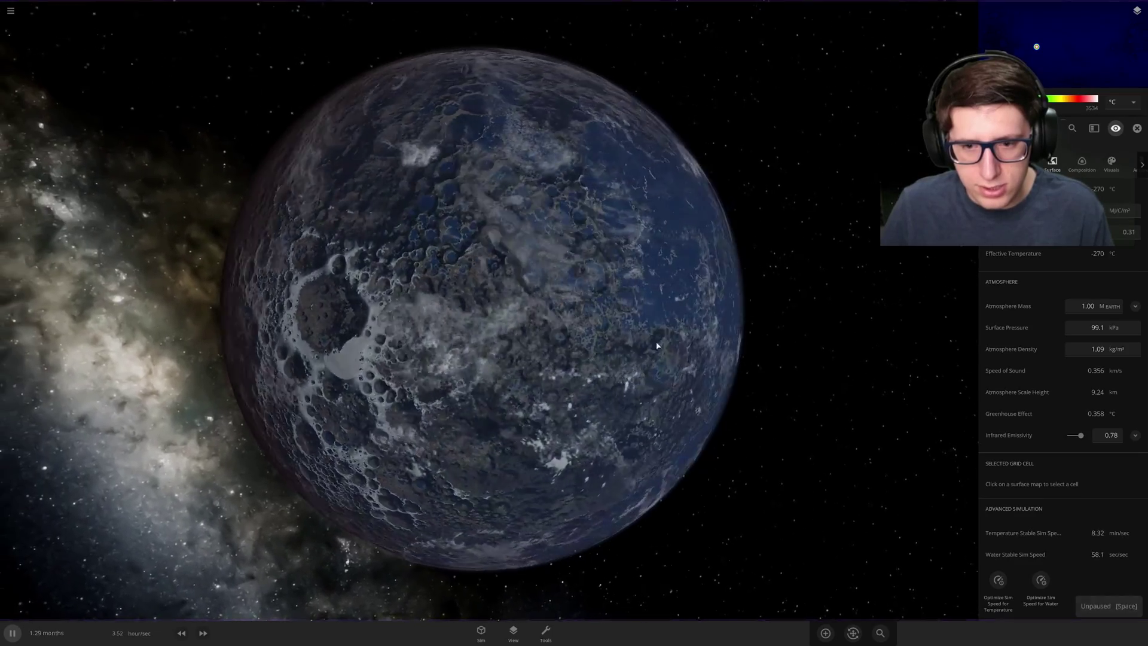
{"action": "key", "text": "bracketleft"}
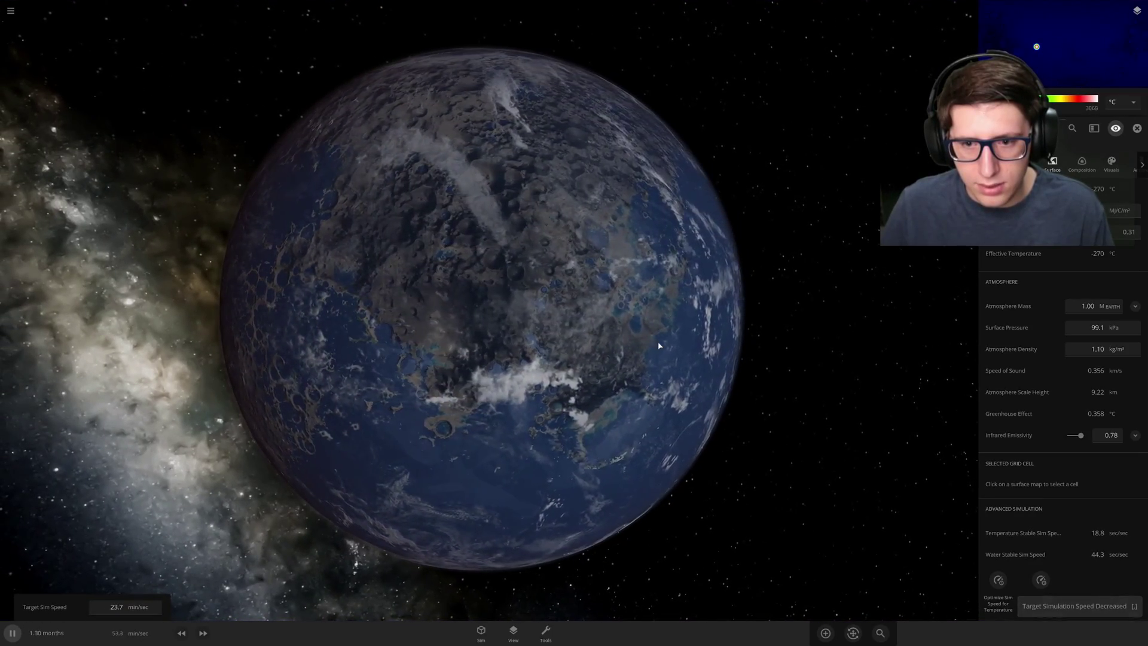
{"action": "key", "text": "bracketright"}
{"action": "key", "text": "bracketright"}
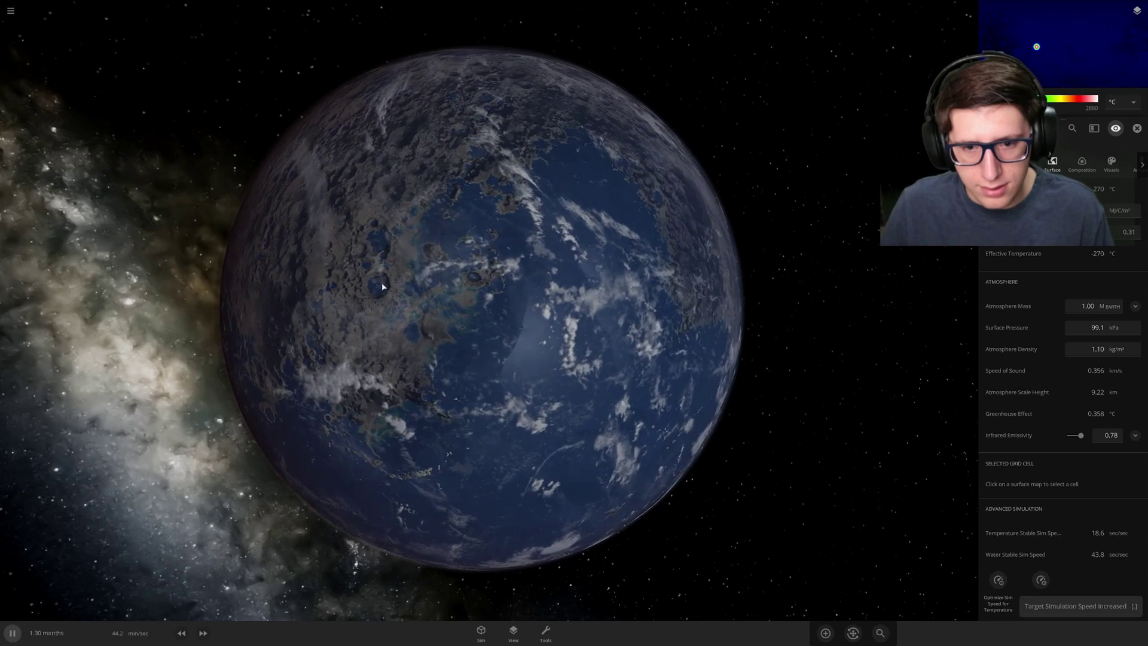
{"action": "key", "text": "space"}
{"action": "key", "text": "space"}
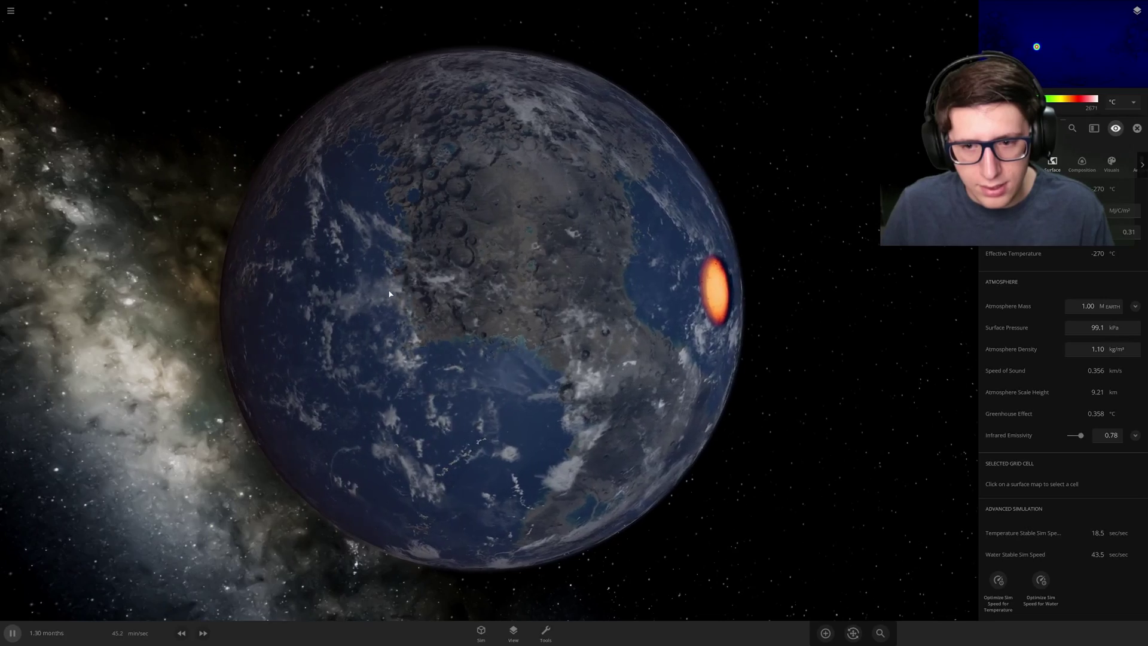
Inspect the glowing hot spot and surrounding coastline on Earth up close as the planet rotates.
{"action": "left_click_drag", "start_coordinate": [508, 323], "coordinate": [506, 332]}
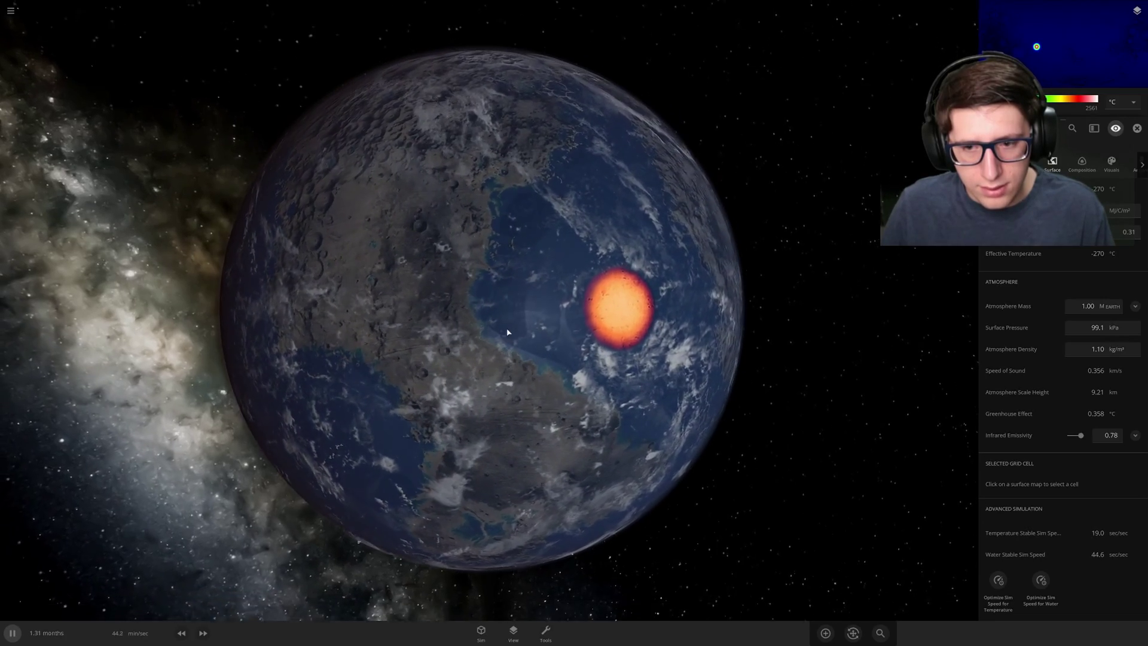
{"action": "scroll", "coordinate": [505, 332], "scroll_direction": "up", "scroll_amount": 4}
{"action": "scroll", "coordinate": [504, 334], "scroll_direction": "down", "scroll_amount": 3}
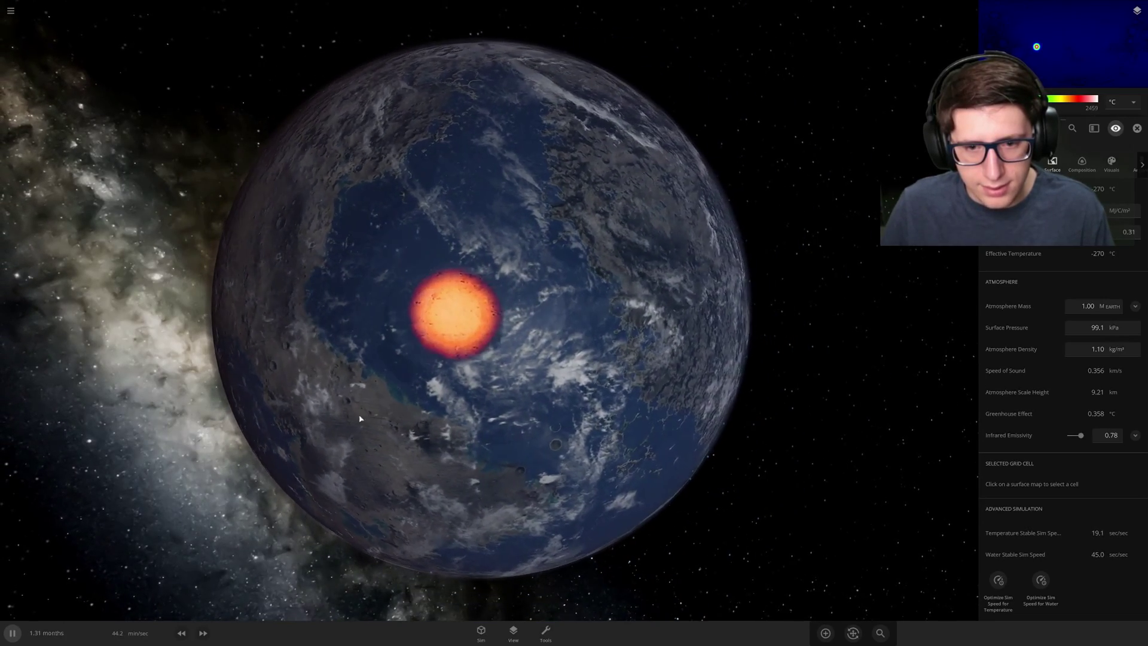
{"action": "key", "text": "space"}
{"action": "key", "text": "space"}
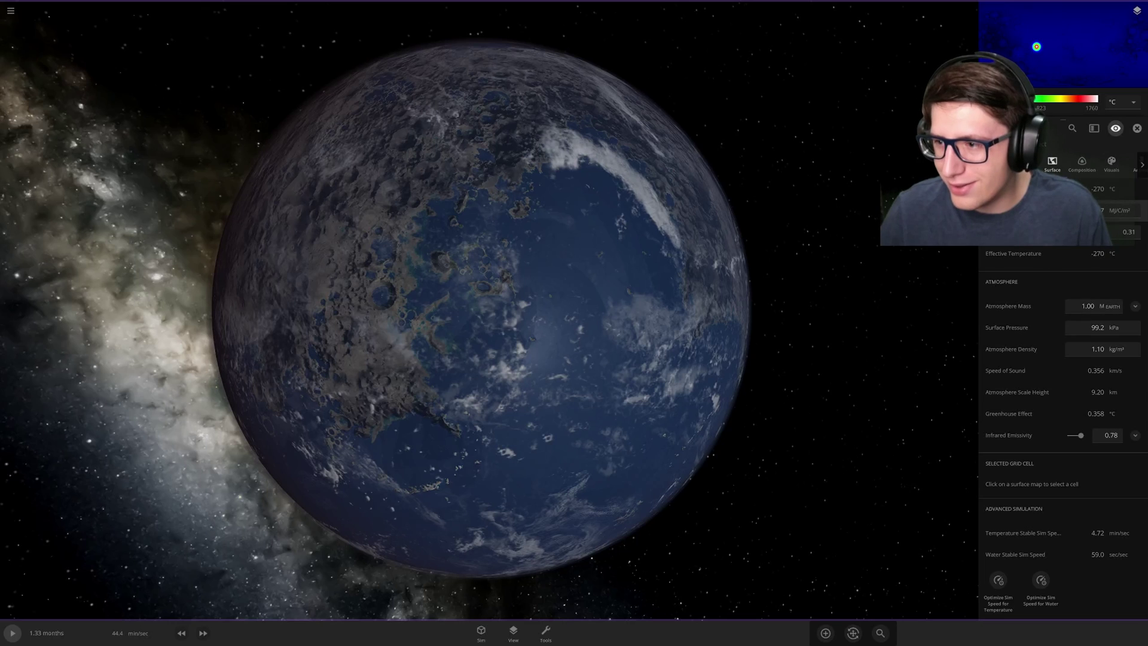
Set Earth's Exaggerated Terrain to 2.56 and the magnitude of the Moon elevation map to 73.3 %.
{"action": "left_click", "coordinate": [1111, 166]}
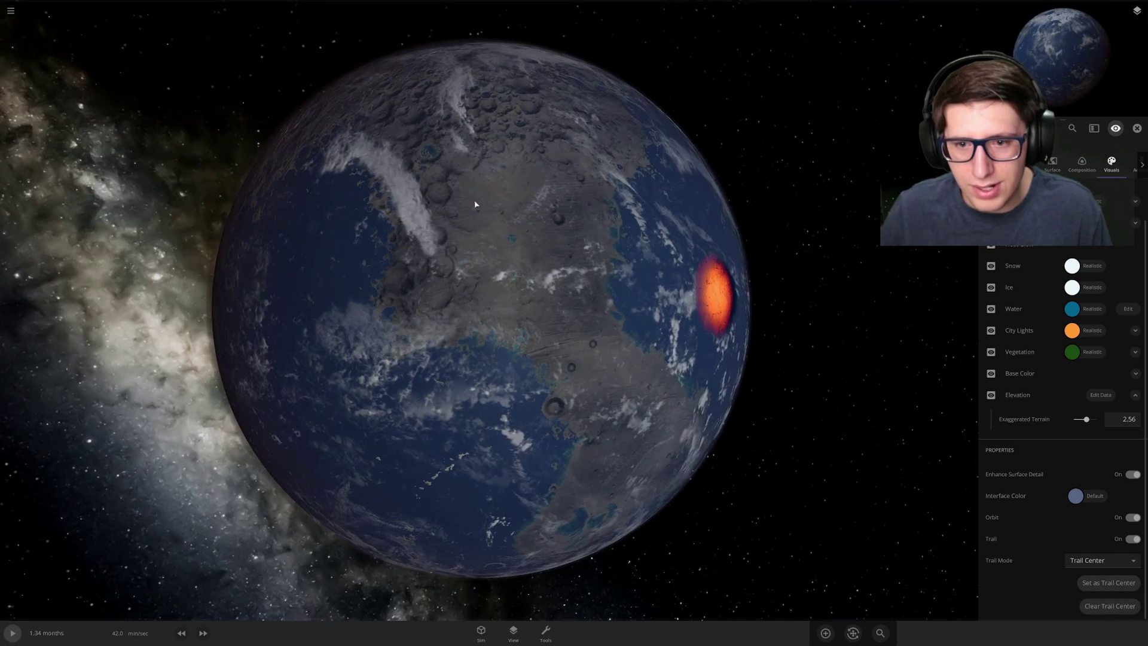
{"action": "left_click", "coordinate": [1103, 395]}
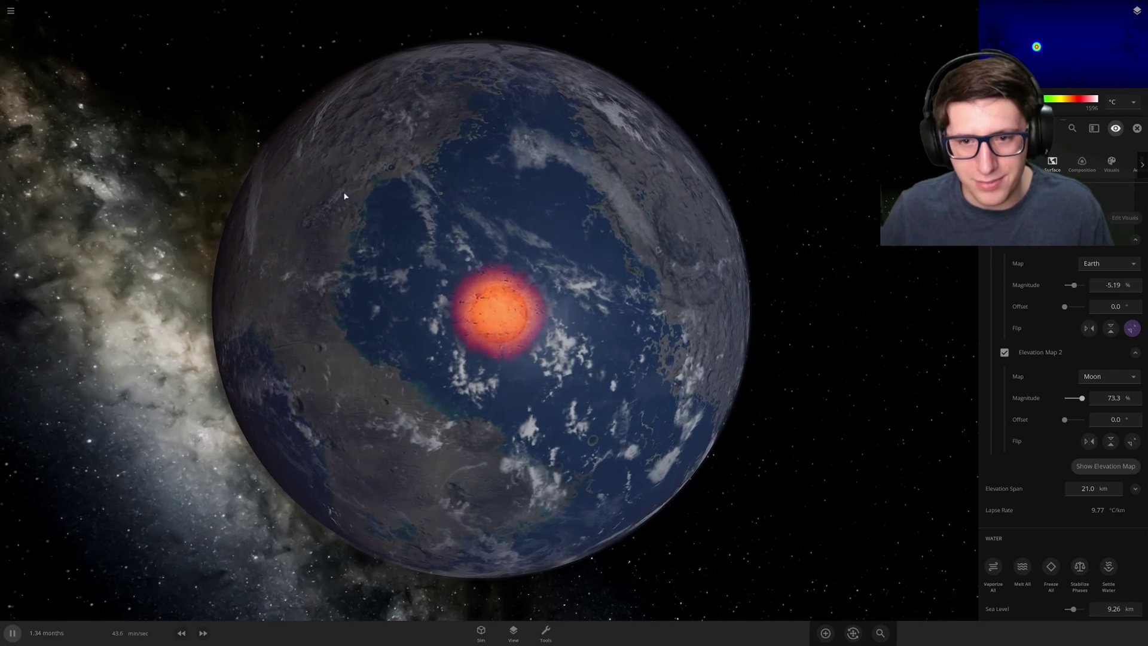
Examine the softened Moon terrain, water-filled craters and hot spot on Earth from several angles and distances.
{"action": "left_click_drag", "start_coordinate": [744, 242], "coordinate": [647, 280]}
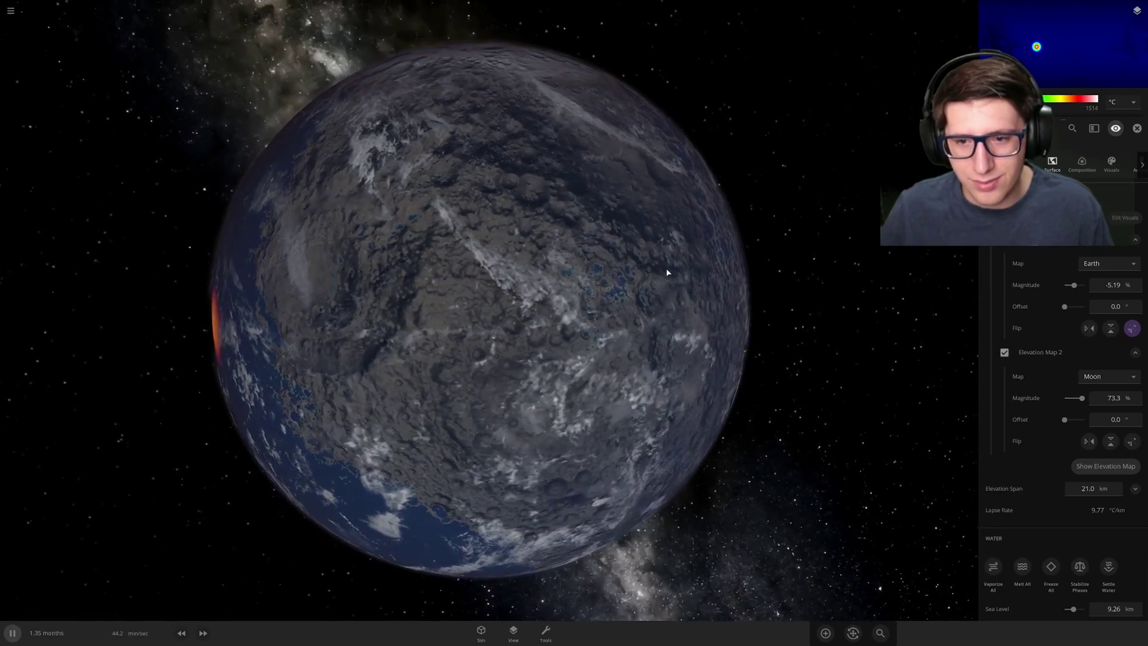
{"action": "scroll", "coordinate": [668, 272], "scroll_direction": "down", "scroll_amount": 4}
{"action": "left_click_drag", "start_coordinate": [672, 272], "coordinate": [656, 267]}
{"action": "scroll", "coordinate": [655, 269], "scroll_direction": "up", "scroll_amount": 4}
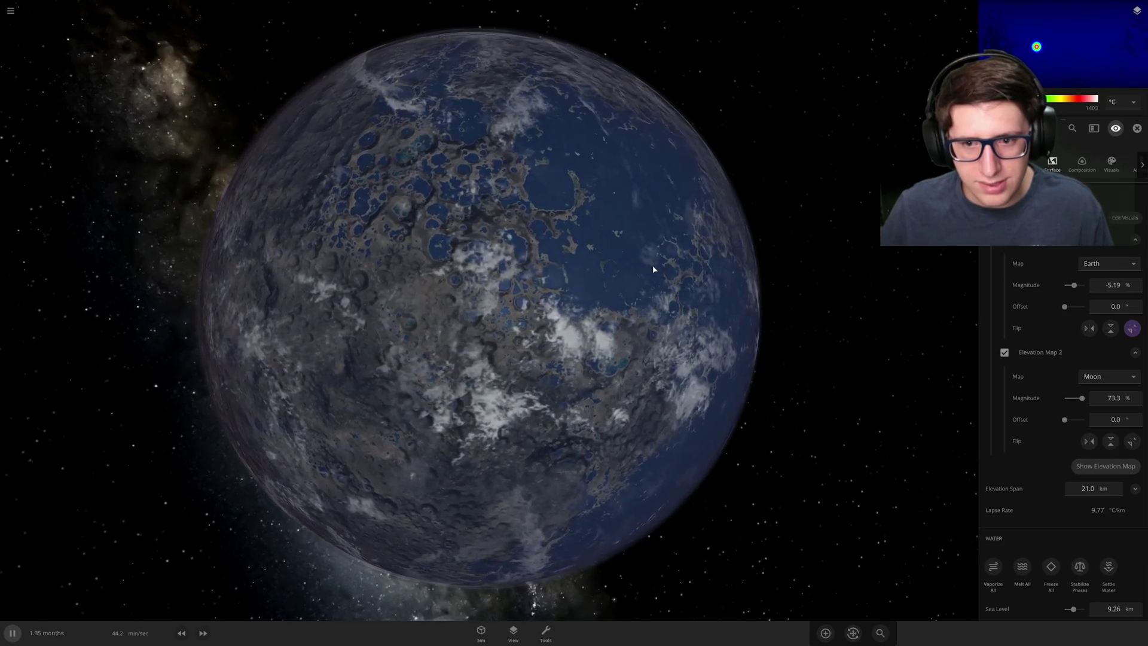
{"action": "scroll", "coordinate": [654, 269], "scroll_direction": "down", "scroll_amount": 5}
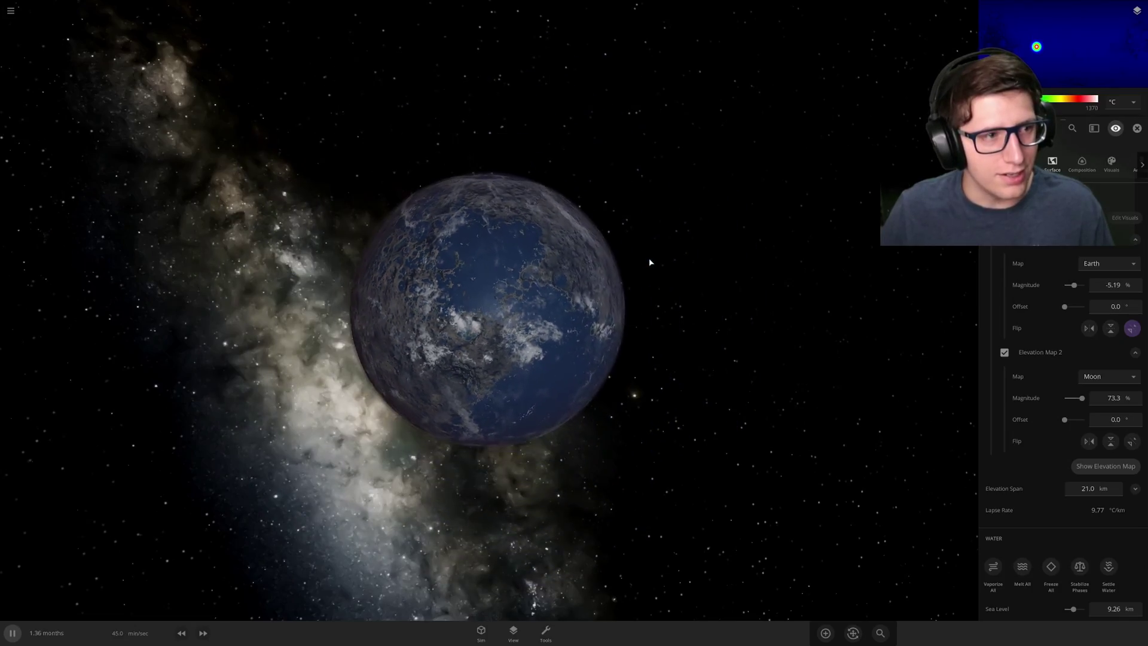
{"action": "scroll", "coordinate": [651, 262], "scroll_direction": "up", "scroll_amount": 8}
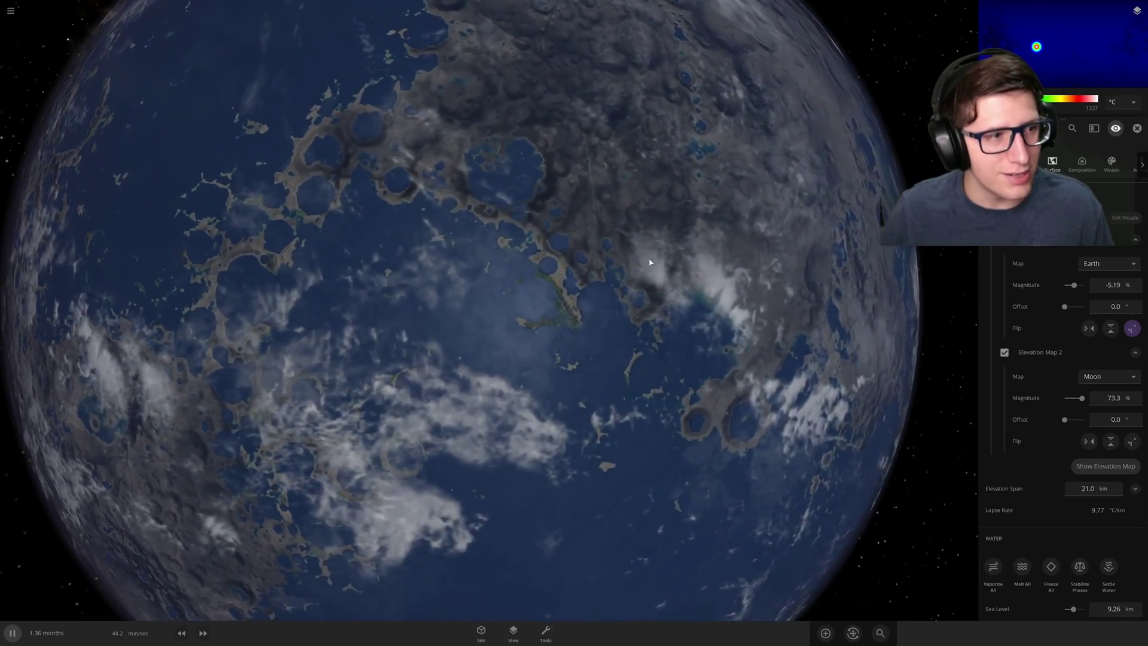
{"action": "scroll", "coordinate": [650, 261], "scroll_direction": "down", "scroll_amount": 5}
{"action": "scroll", "coordinate": [649, 258], "scroll_direction": "up", "scroll_amount": 5}
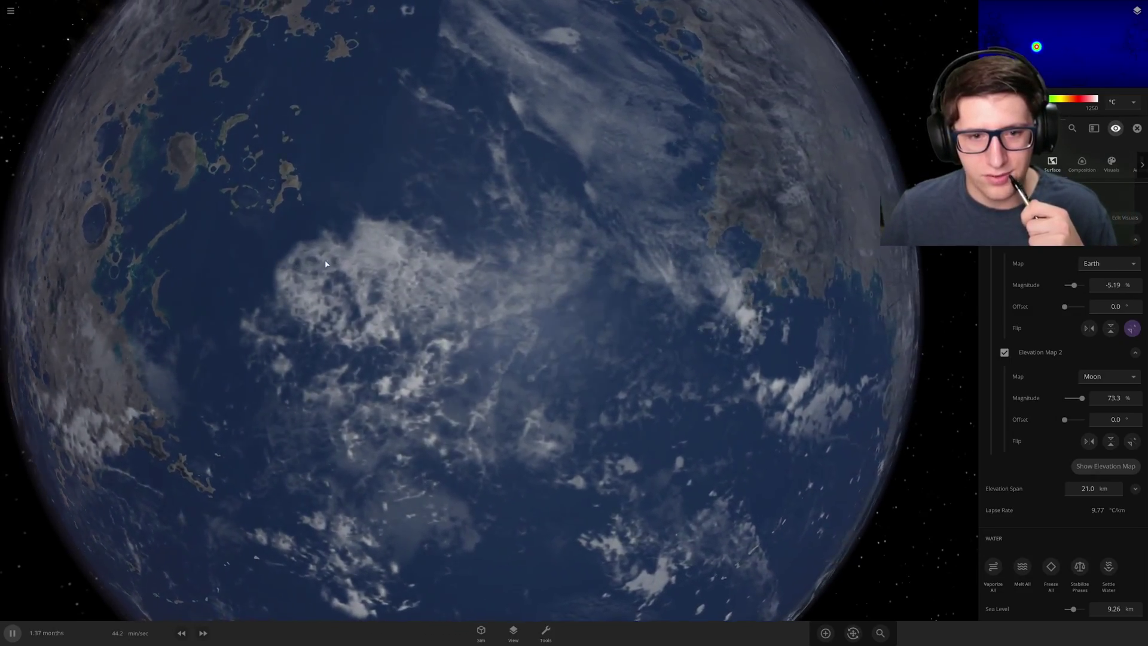
{"action": "scroll", "coordinate": [359, 272], "scroll_direction": "down", "scroll_amount": 5}
{"action": "scroll", "coordinate": [538, 281], "scroll_direction": "up", "scroll_amount": 2}
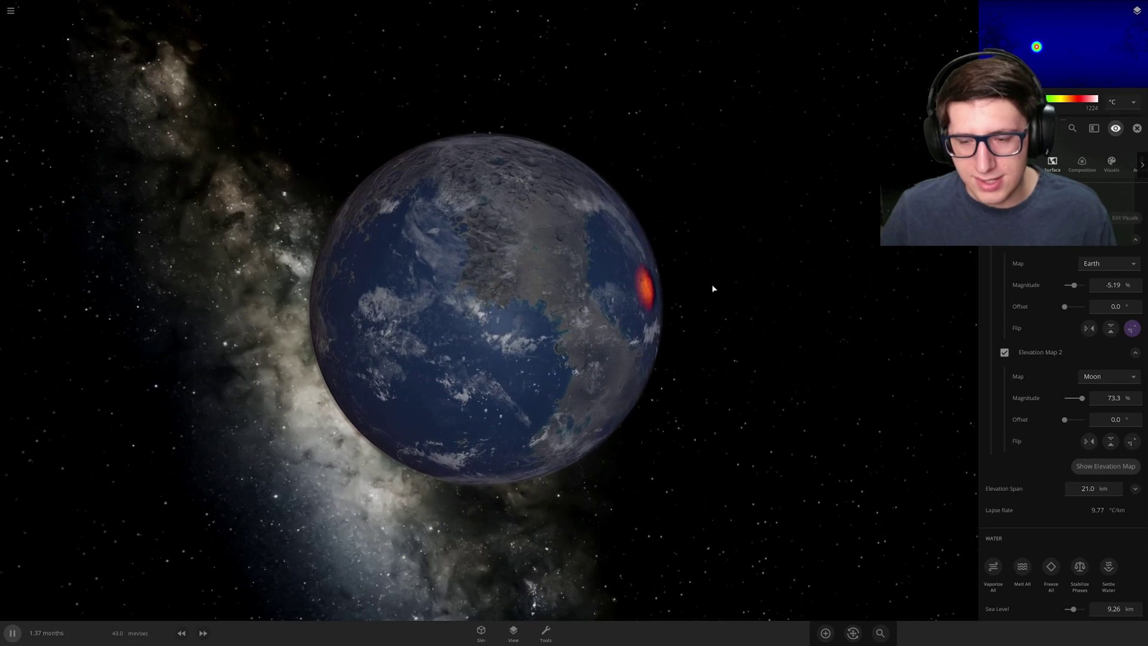
{"action": "scroll", "coordinate": [708, 290], "scroll_direction": "down", "scroll_amount": 3}
{"action": "scroll", "coordinate": [682, 282], "scroll_direction": "up", "scroll_amount": 3}
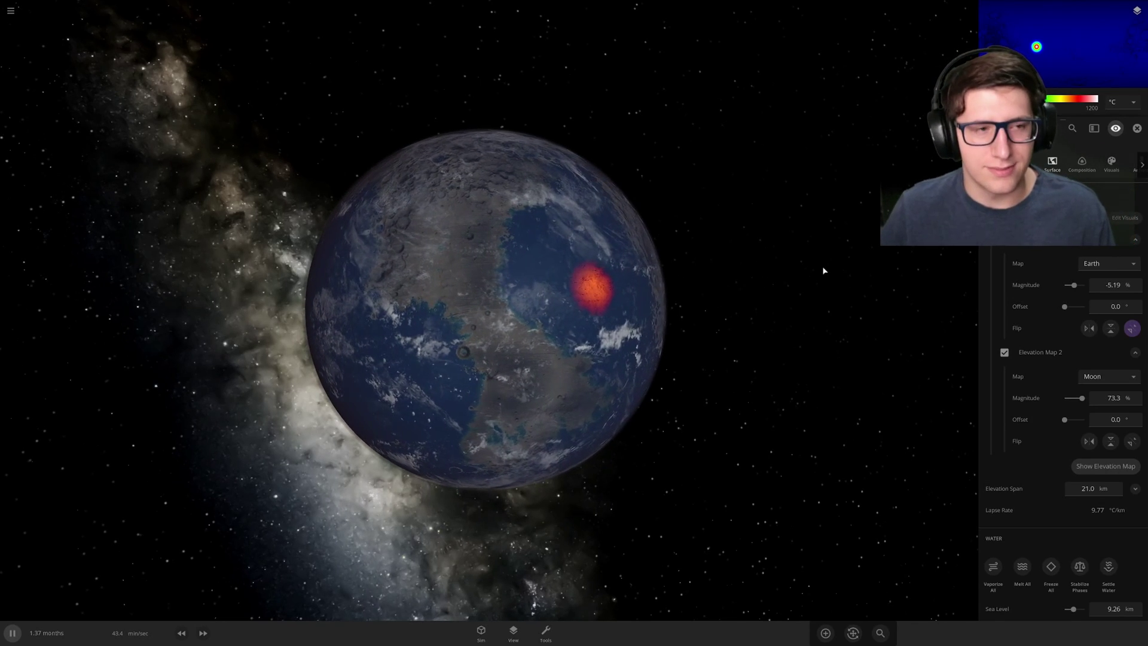
Change Earth's ice and snow colours to white in its visual settings.
{"action": "left_click", "coordinate": [1111, 169]}
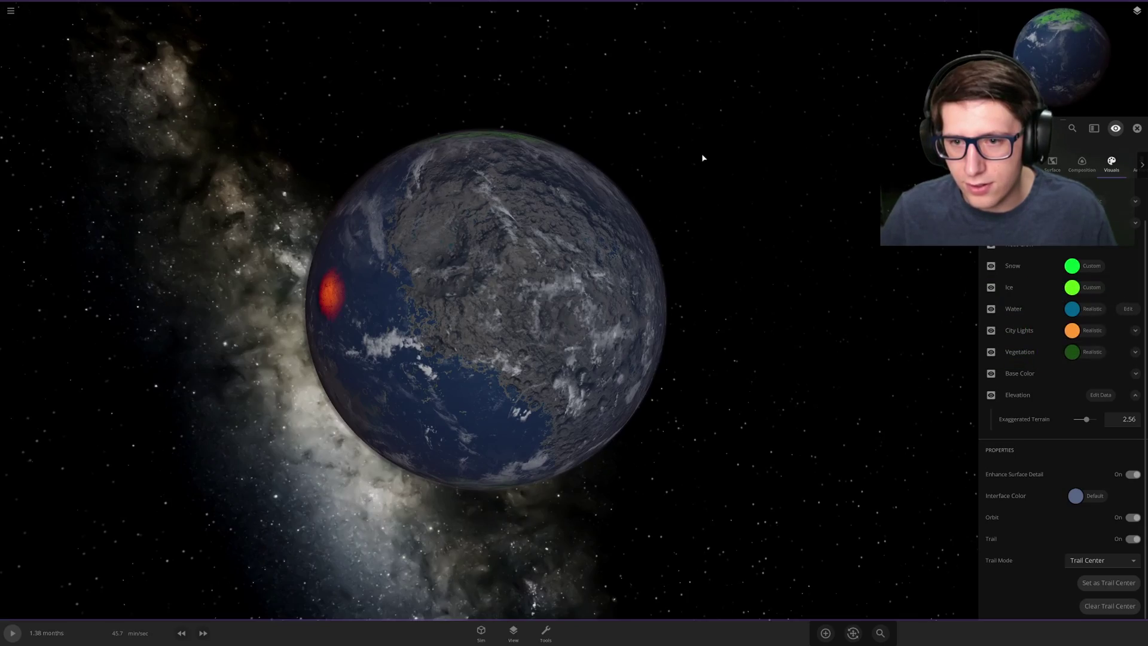
{"action": "left_click_drag", "start_coordinate": [703, 159], "coordinate": [671, 249]}
{"action": "scroll", "coordinate": [451, 169], "scroll_direction": "up", "scroll_amount": 5}
{"action": "left_click_drag", "start_coordinate": [451, 169], "coordinate": [538, 253]}
{"action": "scroll", "coordinate": [524, 192], "scroll_direction": "down", "scroll_amount": 2}
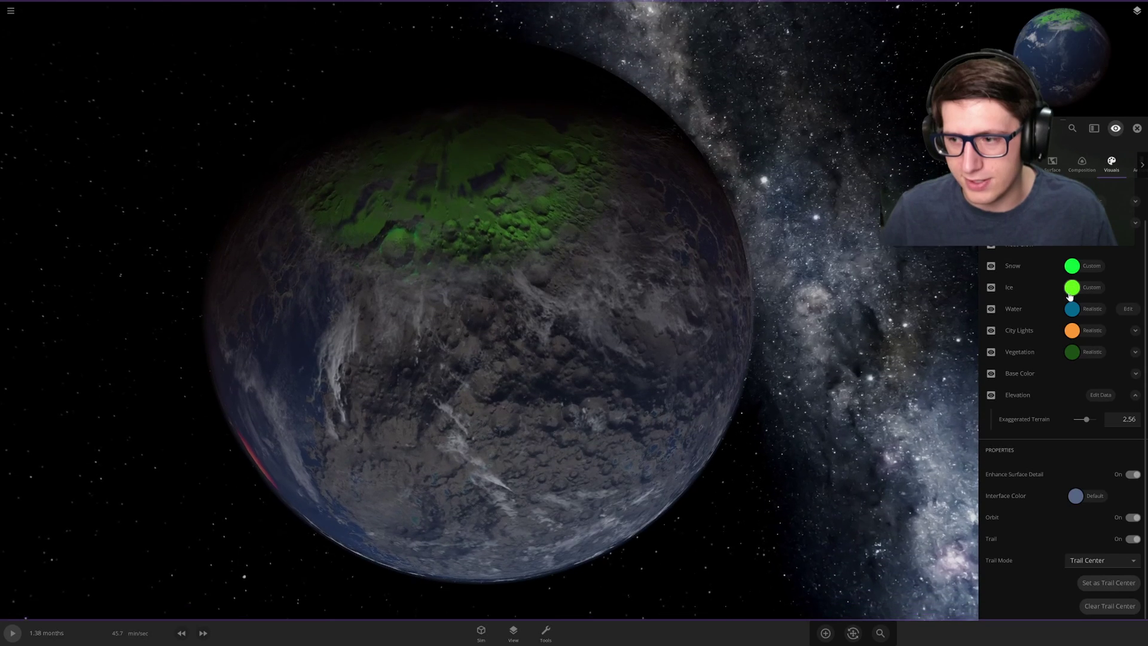
{"action": "left_click", "coordinate": [1071, 290]}
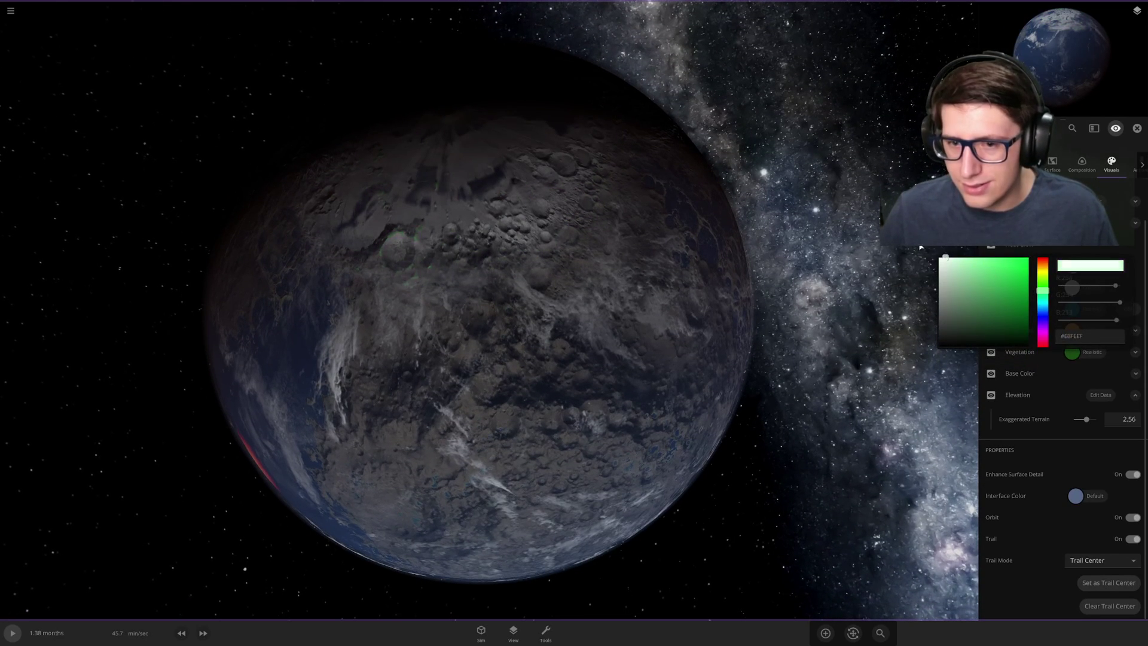
{"action": "left_click_drag", "start_coordinate": [910, 363], "coordinate": [887, 254]}
Try None as Earth's base color map and inspect the bare cratered terrain.
{"action": "left_click", "coordinate": [1133, 374]}
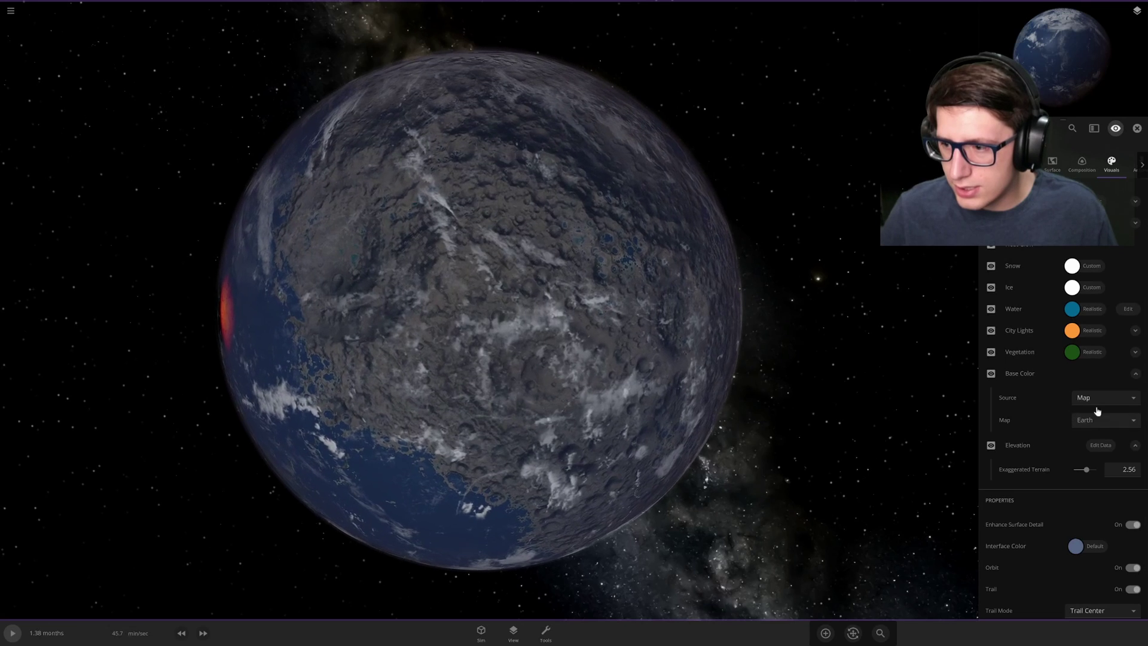
{"action": "left_click", "coordinate": [1115, 421]}
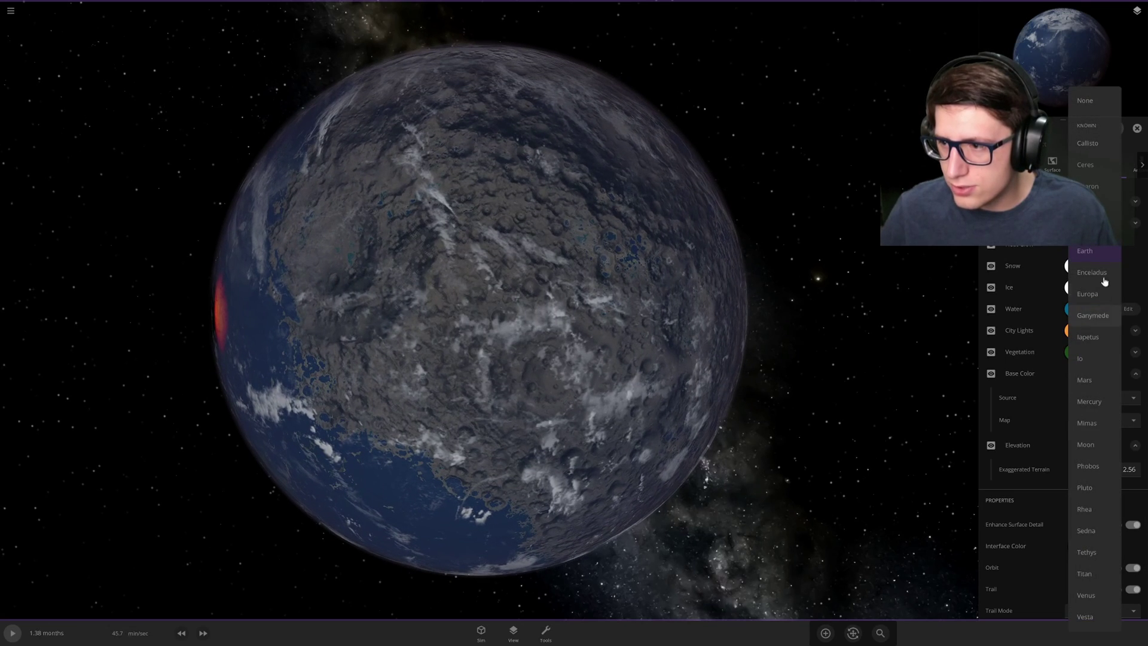
{"action": "left_click", "coordinate": [1086, 102]}
{"action": "scroll", "coordinate": [873, 348], "scroll_direction": "down", "scroll_amount": 3}
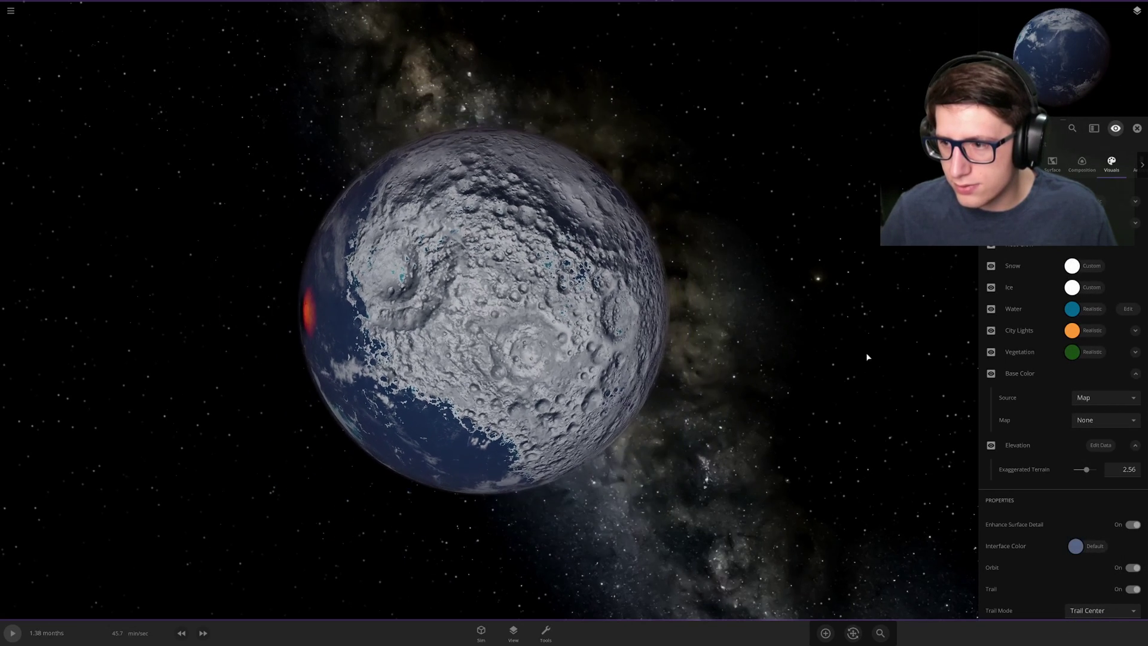
{"action": "left_click_drag", "start_coordinate": [866, 354], "coordinate": [855, 355]}
{"action": "scroll", "coordinate": [858, 354], "scroll_direction": "up", "scroll_amount": 4}
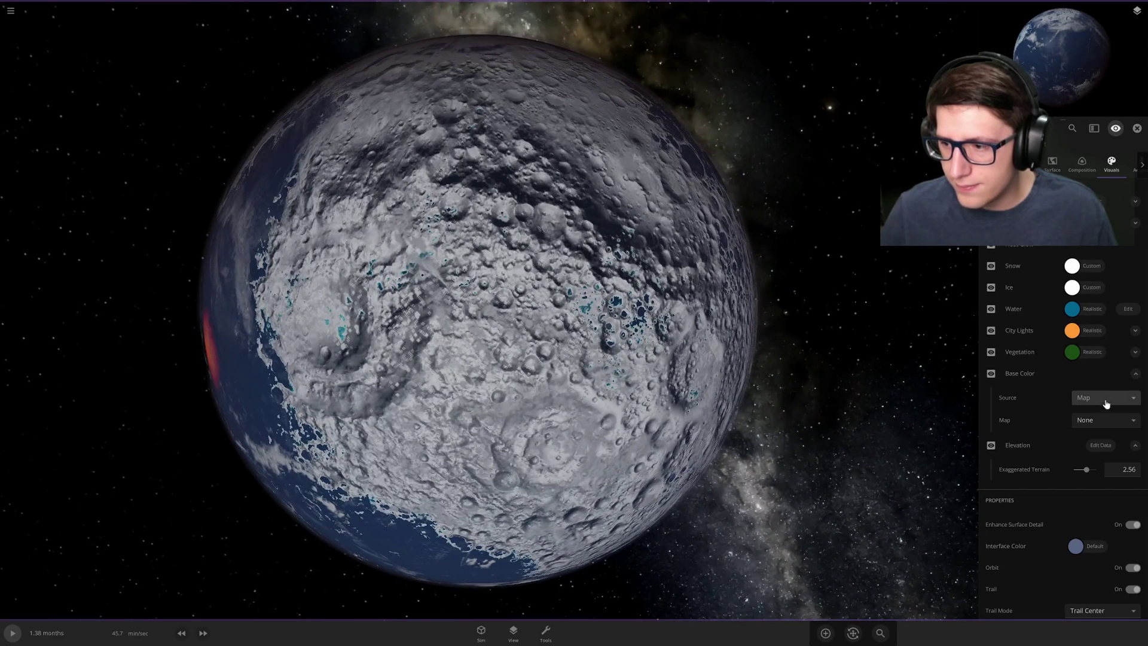
{"action": "scroll", "coordinate": [1077, 429], "scroll_direction": "up", "scroll_amount": 2}
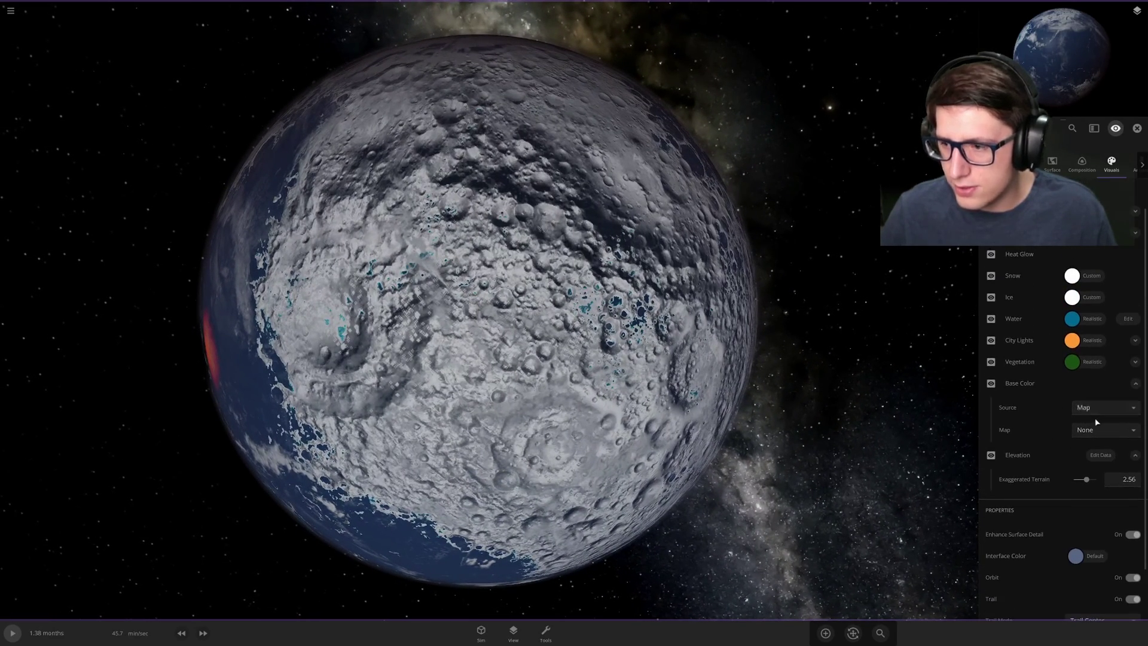
Set Earth's base color map to Mars and run the simulation to view the recoloured terrain.
{"action": "left_click", "coordinate": [1094, 432]}
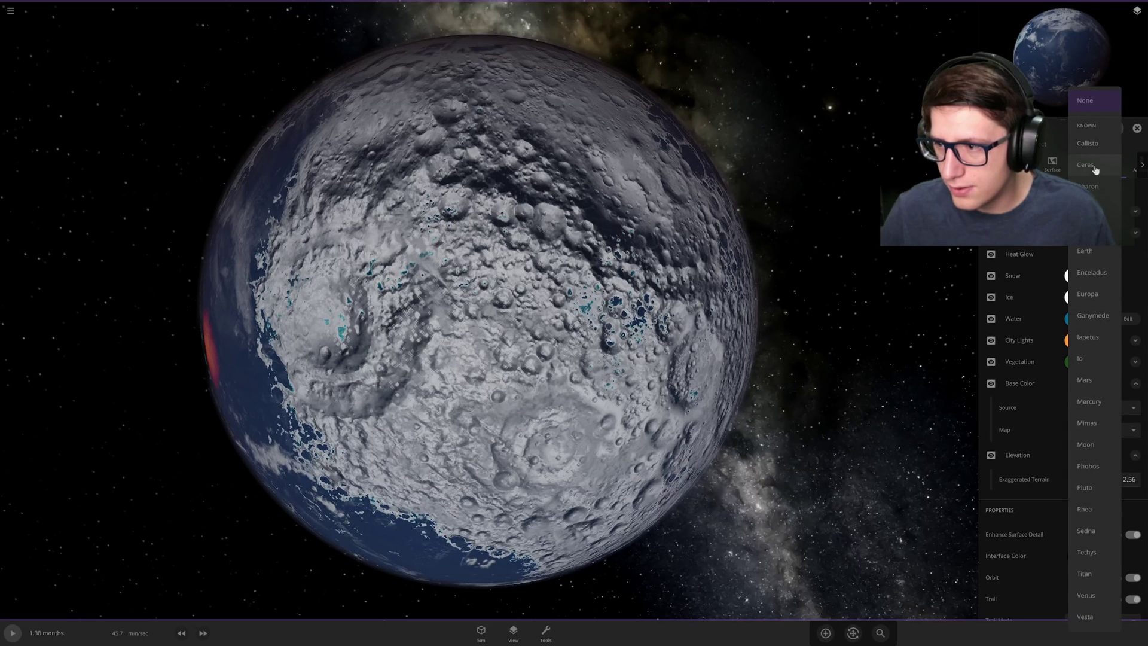
{"action": "left_click", "coordinate": [1092, 385]}
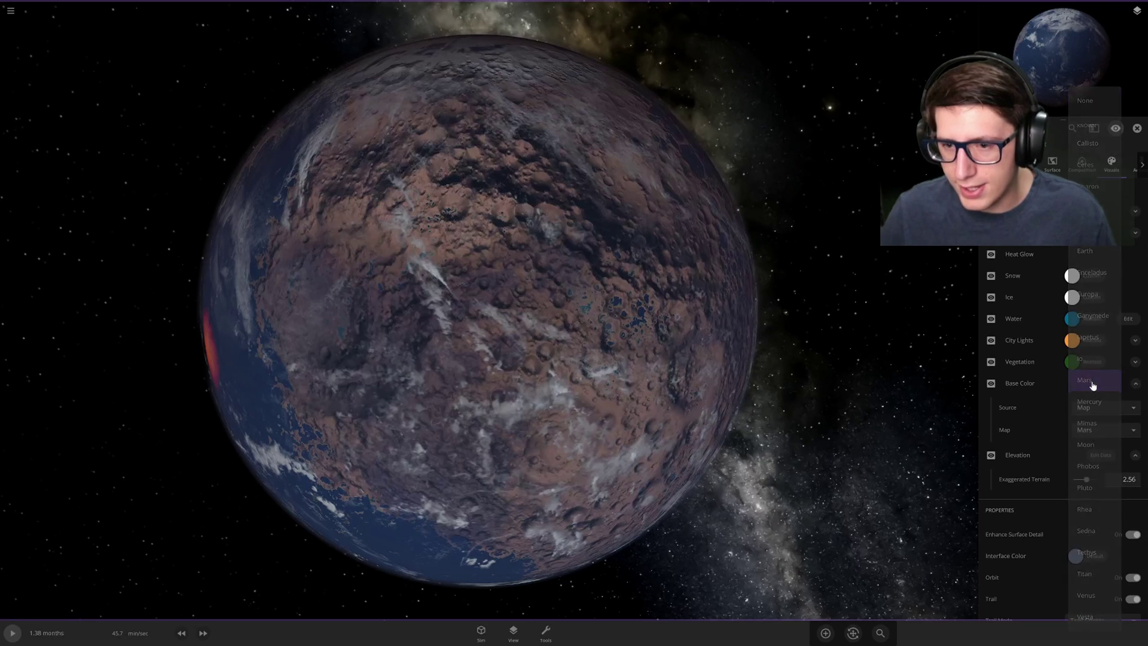
{"action": "left_click_drag", "start_coordinate": [858, 352], "coordinate": [896, 333]}
{"action": "scroll", "coordinate": [896, 332], "scroll_direction": "down", "scroll_amount": 4}
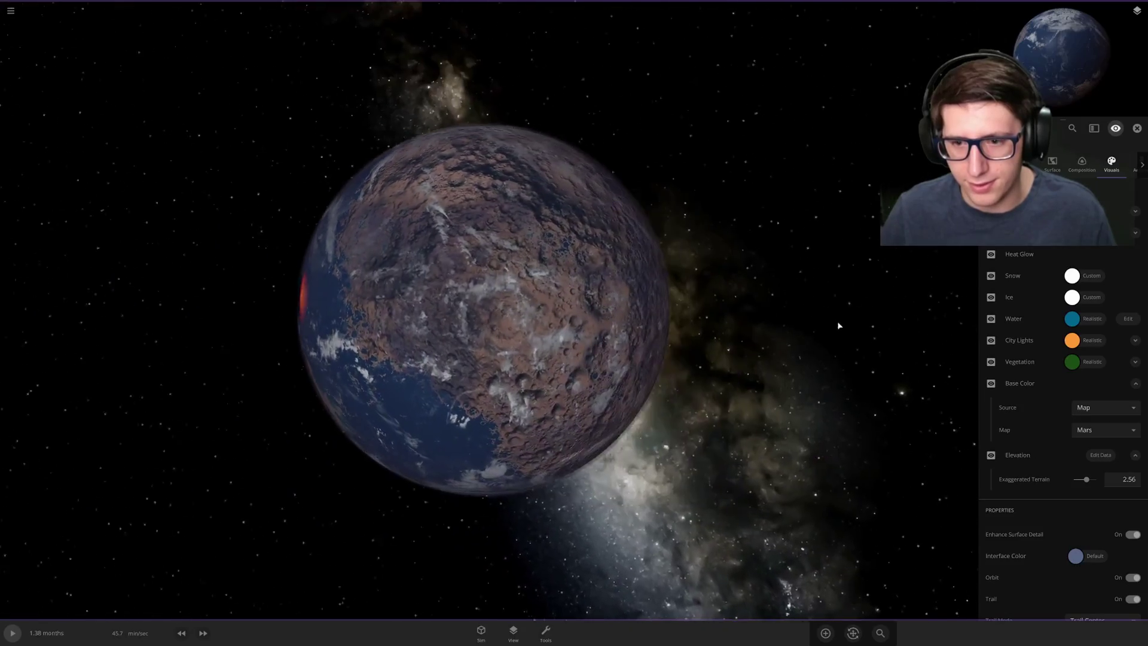
{"action": "key", "text": "space"}
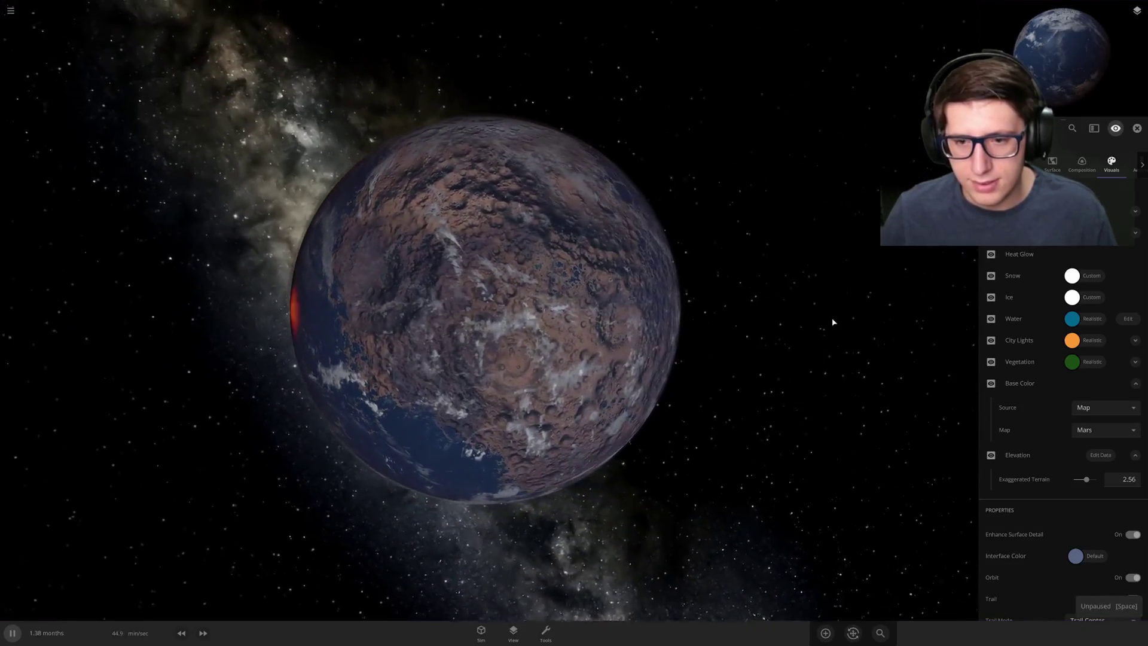
{"action": "scroll", "coordinate": [840, 322], "scroll_direction": "up", "scroll_amount": 3}
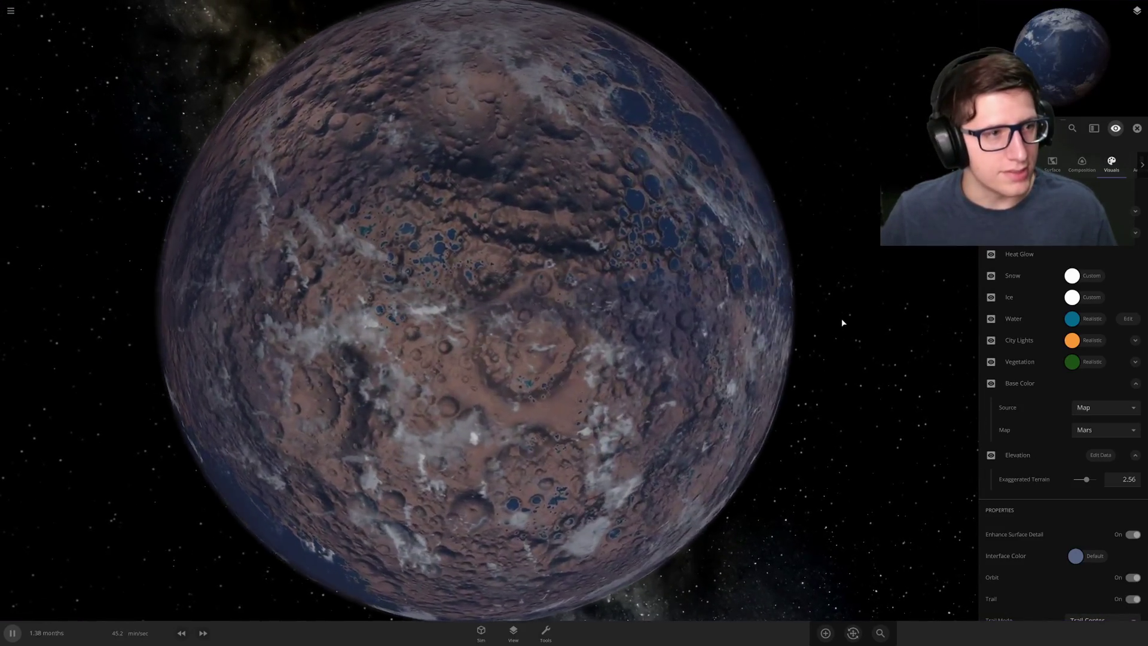
{"action": "scroll", "coordinate": [841, 323], "scroll_direction": "down", "scroll_amount": 3}
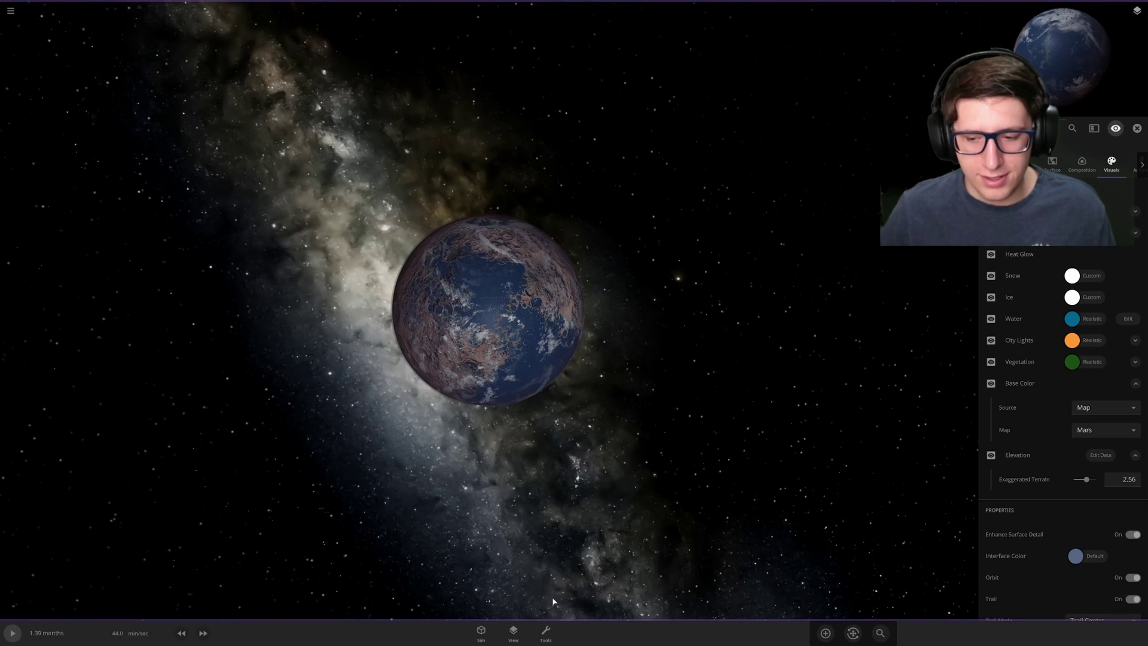
Add a random rocky planet in orbit around Earth.
{"action": "left_click", "coordinate": [825, 634]}
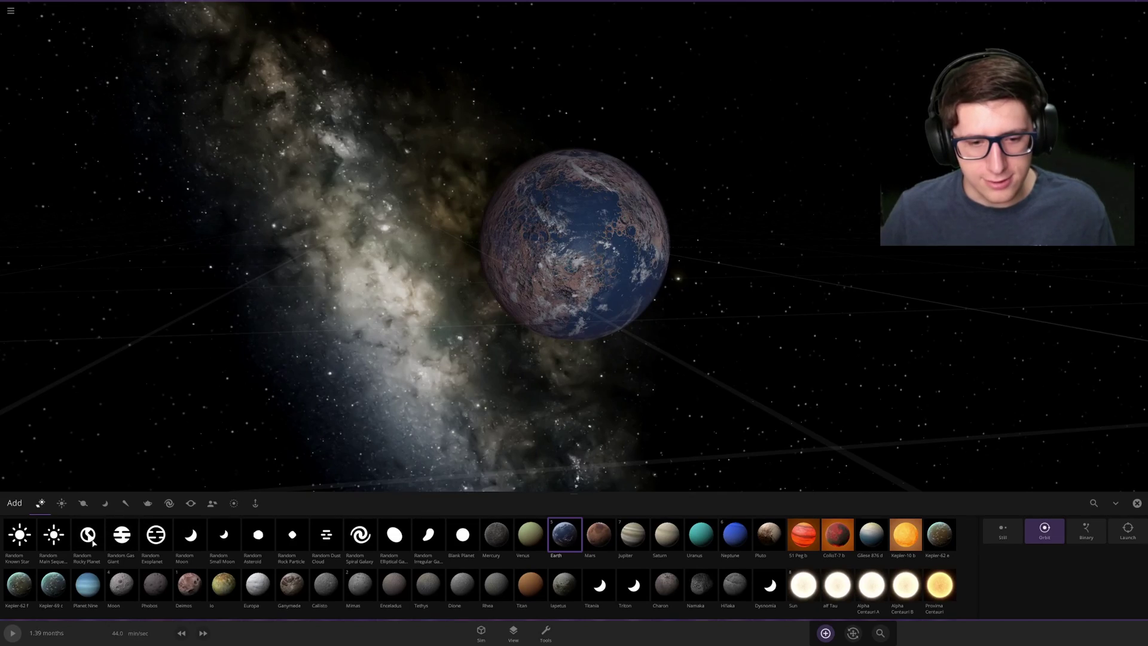
{"action": "left_click", "coordinate": [83, 544]}
{"action": "scroll", "coordinate": [607, 307], "scroll_direction": "down", "scroll_amount": 5}
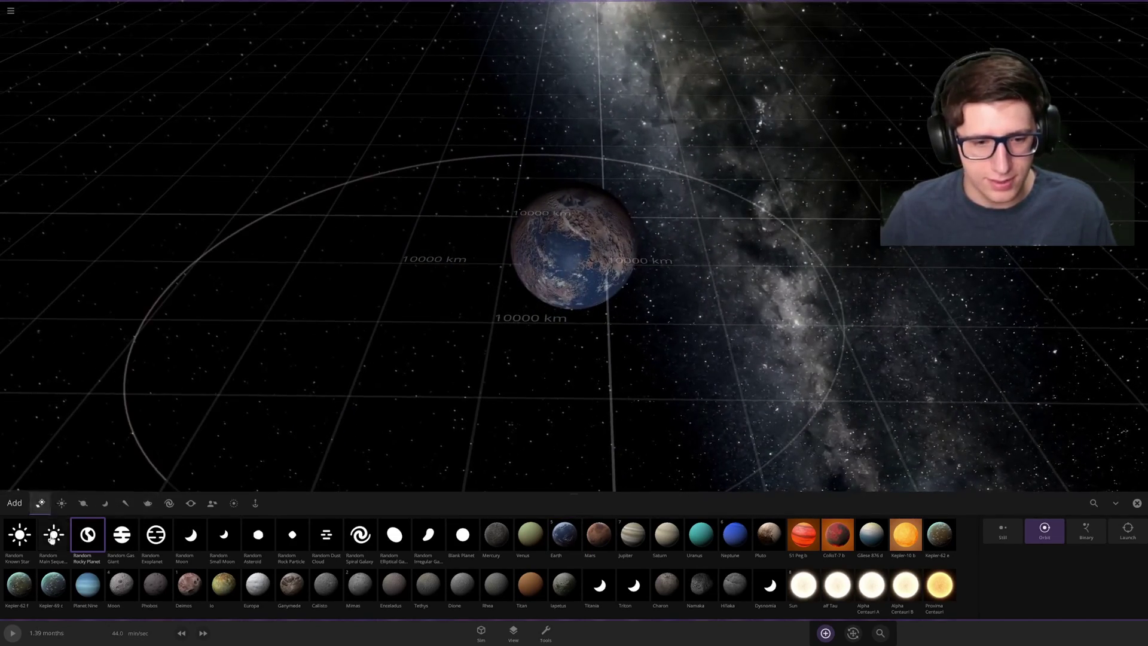
{"action": "left_click", "coordinate": [157, 343]}
{"action": "key", "text": "Escape"}
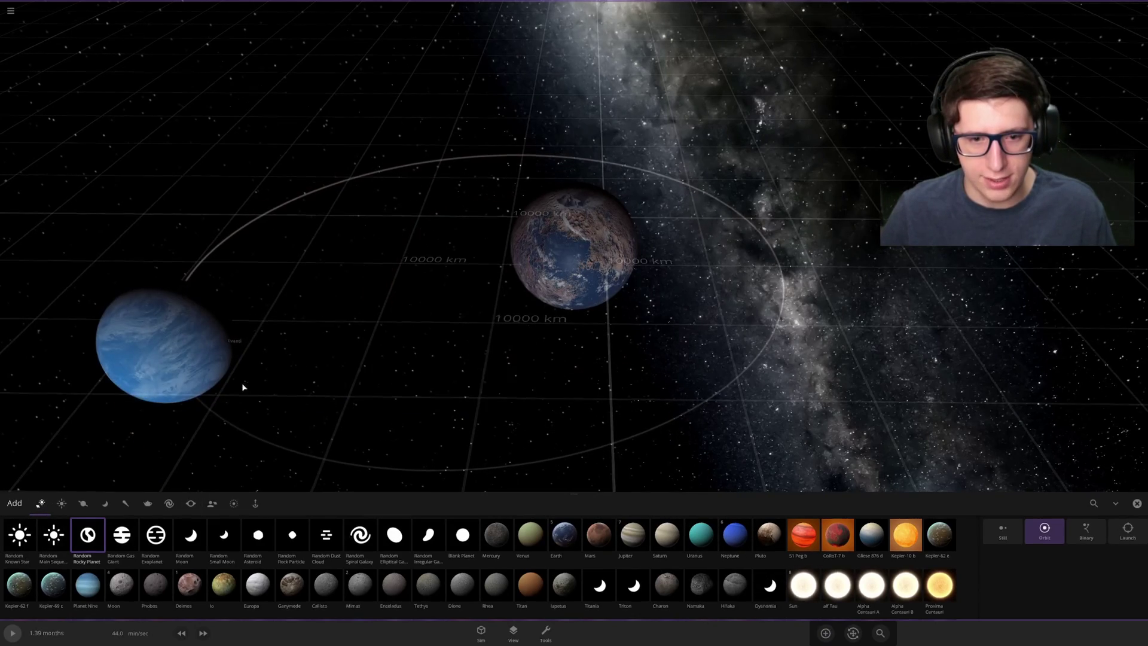
Focus on the new blue planet and set the silicate share of its composition to 99 %.
{"action": "double_click", "coordinate": [185, 389]}
{"action": "scroll", "coordinate": [506, 318], "scroll_direction": "up", "scroll_amount": 5}
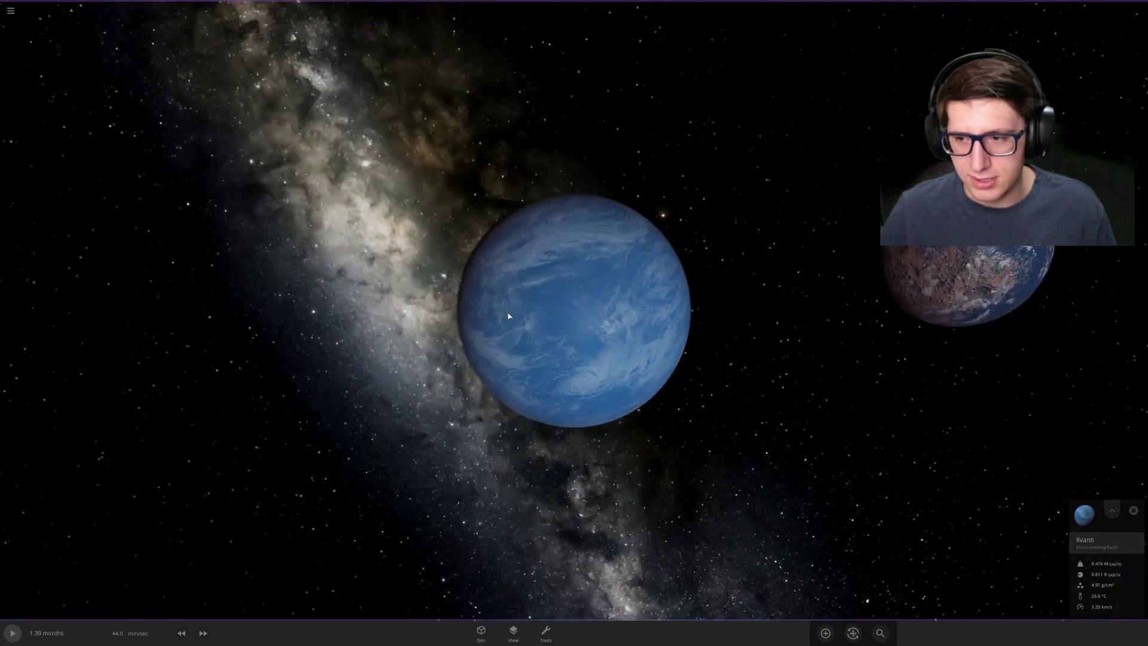
{"action": "left_click_drag", "start_coordinate": [661, 378], "coordinate": [814, 428]}
{"action": "left_click", "coordinate": [1112, 510]}
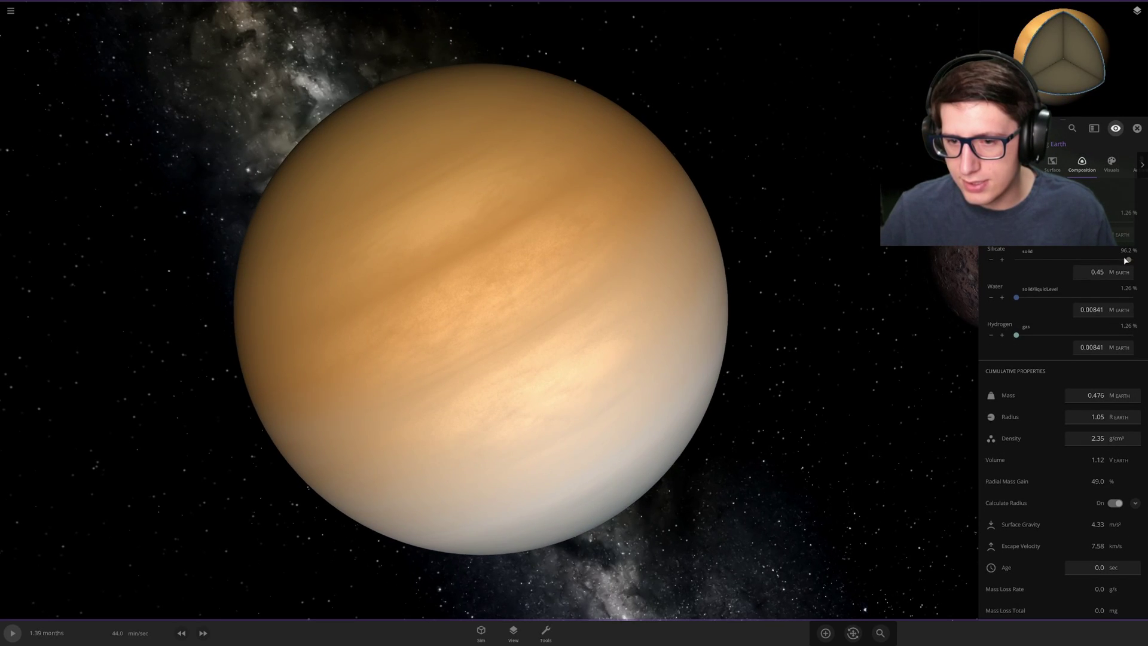
{"action": "left_click_drag", "start_coordinate": [1128, 261], "coordinate": [1142, 260]}
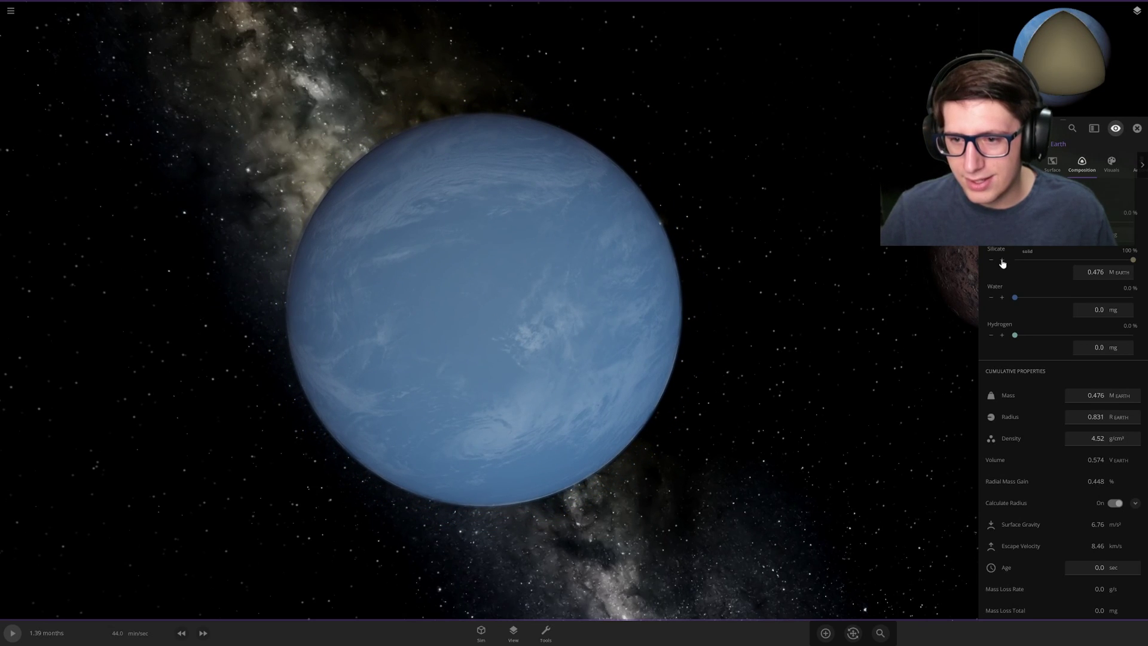
{"action": "left_click", "coordinate": [991, 261]}
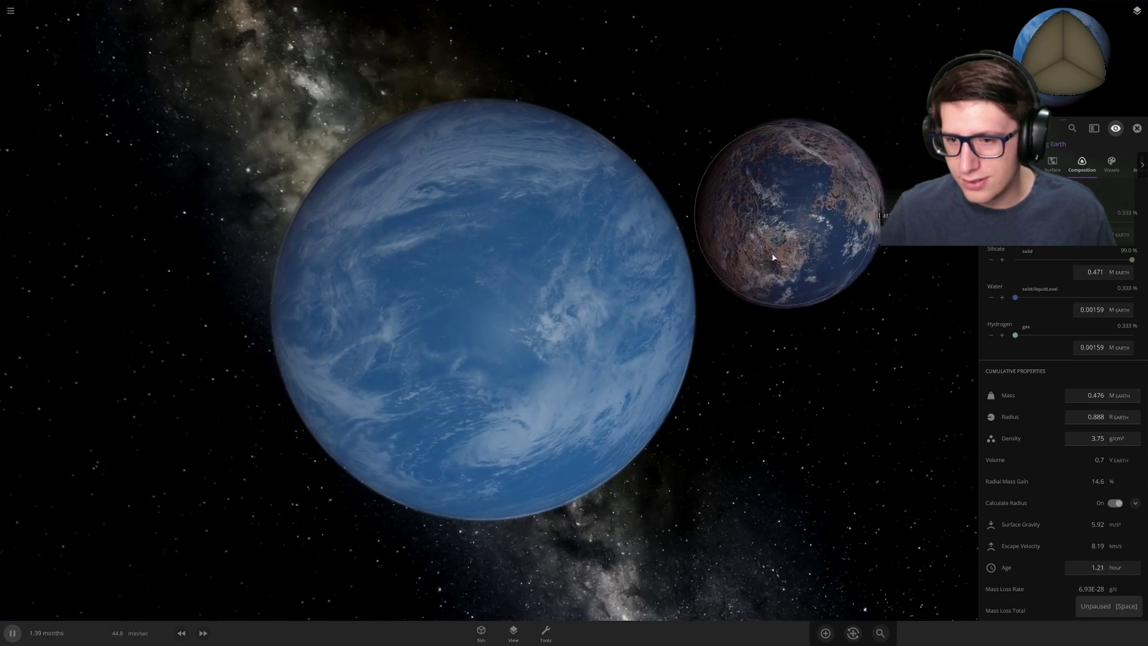
Watch the blue planet and Earth orbit from several angles and distances.
{"action": "left_click_drag", "start_coordinate": [771, 257], "coordinate": [651, 351]}
{"action": "scroll", "coordinate": [683, 283], "scroll_direction": "down", "scroll_amount": 3}
{"action": "scroll", "coordinate": [667, 255], "scroll_direction": "down", "scroll_amount": 3}
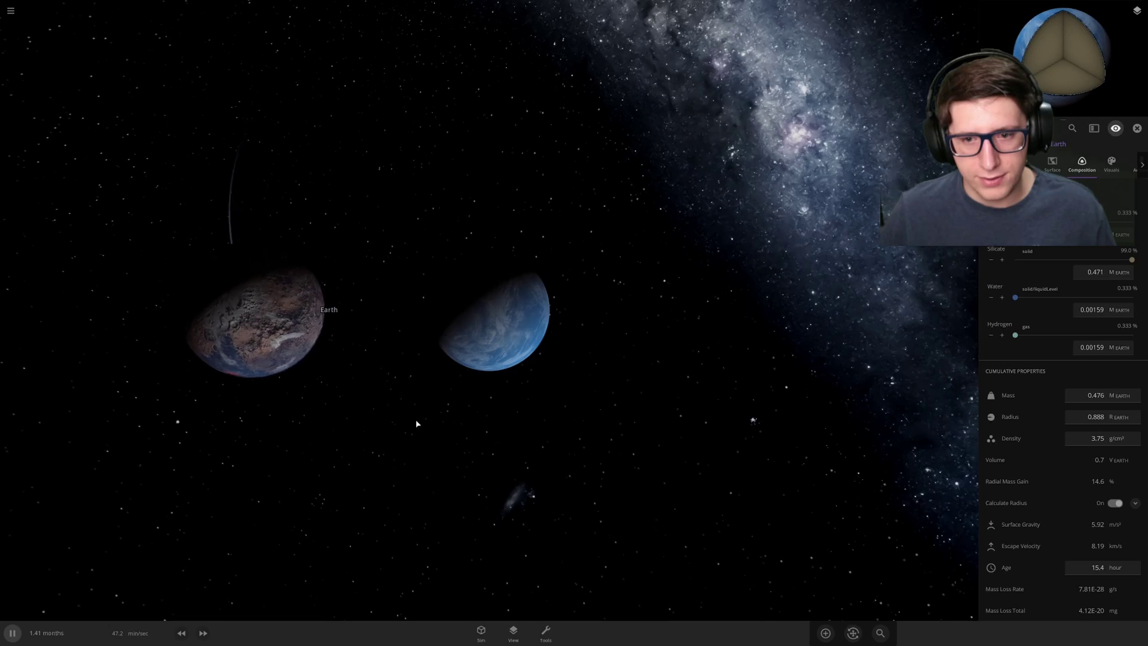
{"action": "left_click_drag", "start_coordinate": [407, 422], "coordinate": [715, 218]}
{"action": "left_click", "coordinate": [727, 280]}
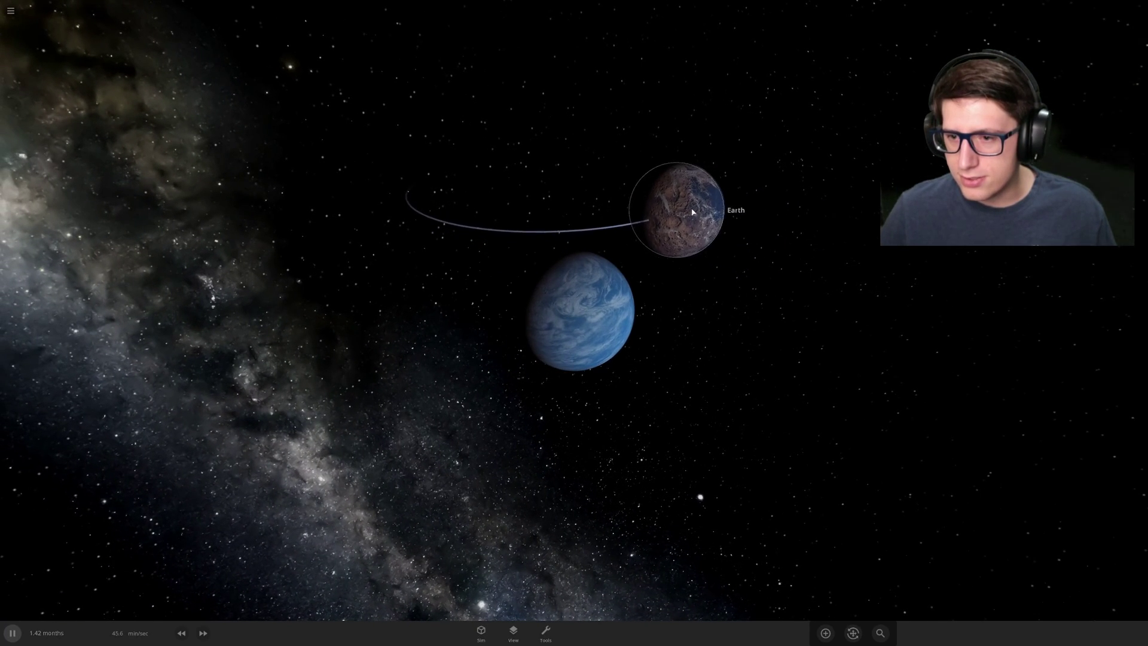
View the overview properties of Earth and of the blue planet while they orbit.
{"action": "double_click", "coordinate": [691, 212]}
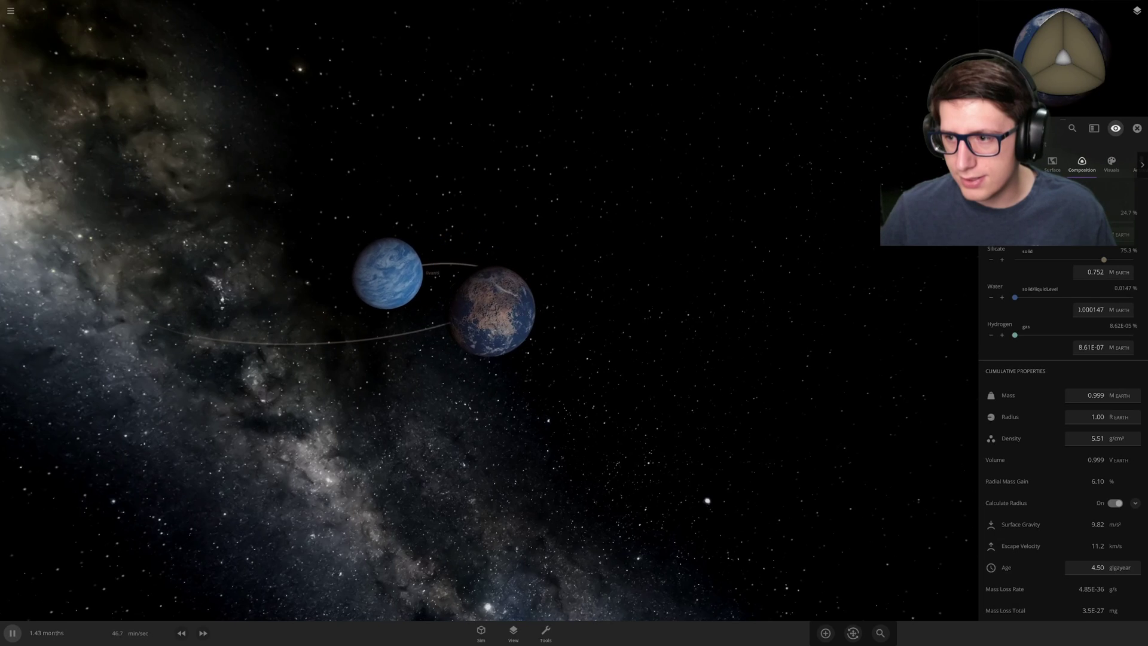
{"action": "left_click", "coordinate": [994, 163]}
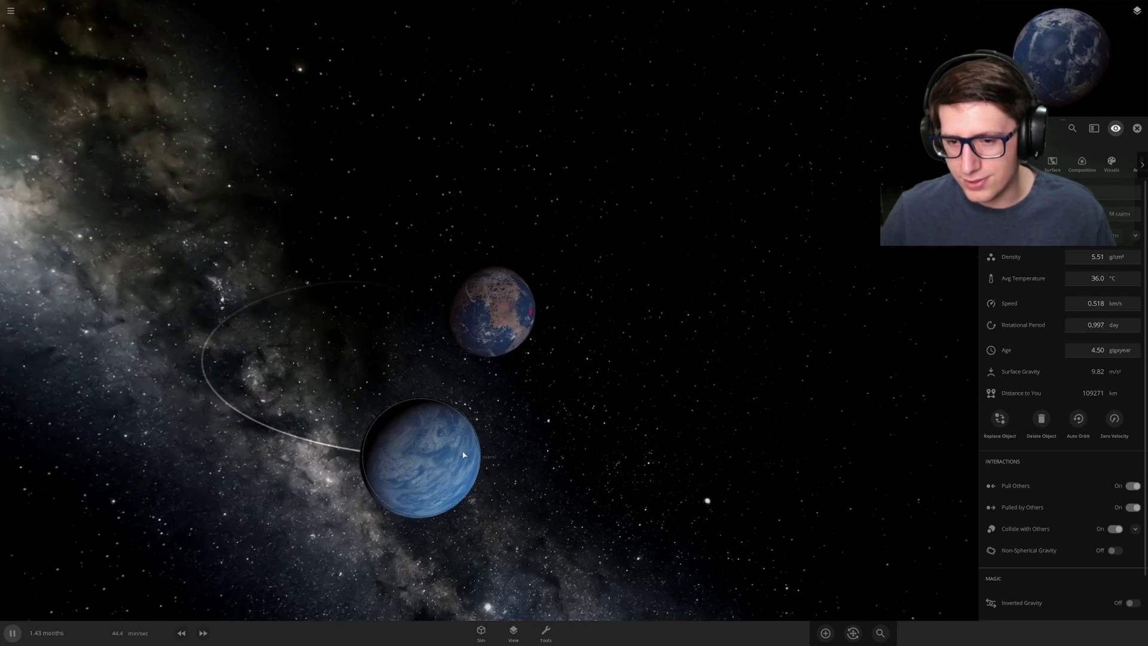
{"action": "left_click_drag", "start_coordinate": [470, 456], "coordinate": [581, 430]}
{"action": "double_click", "coordinate": [587, 428]}
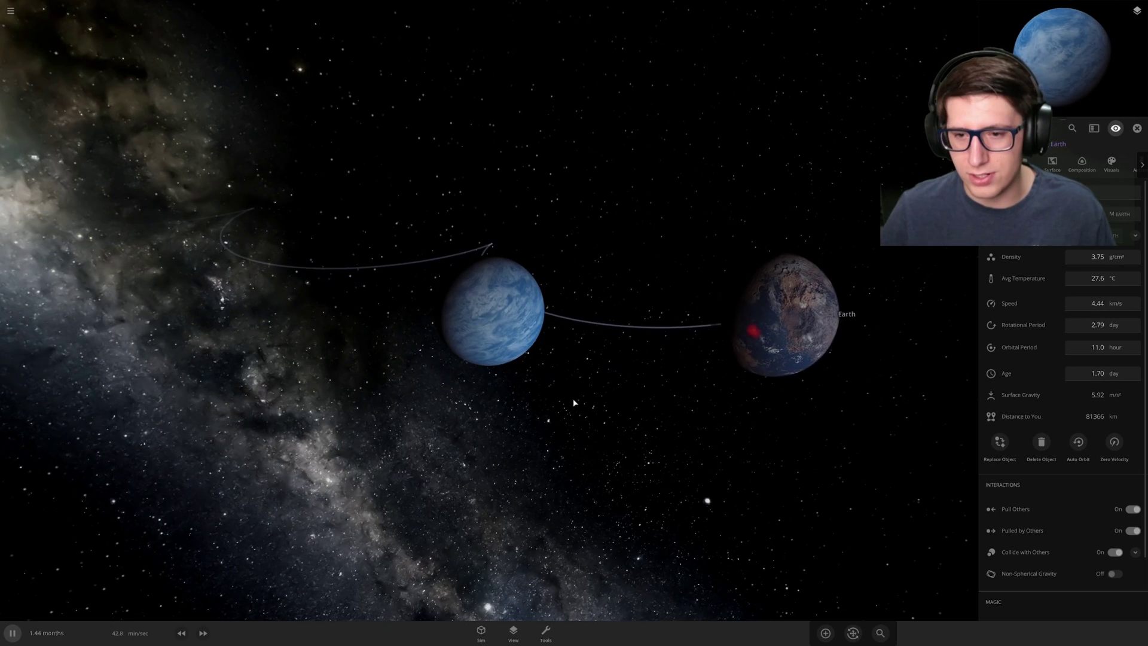
{"action": "left_click_drag", "start_coordinate": [574, 408], "coordinate": [397, 423]}
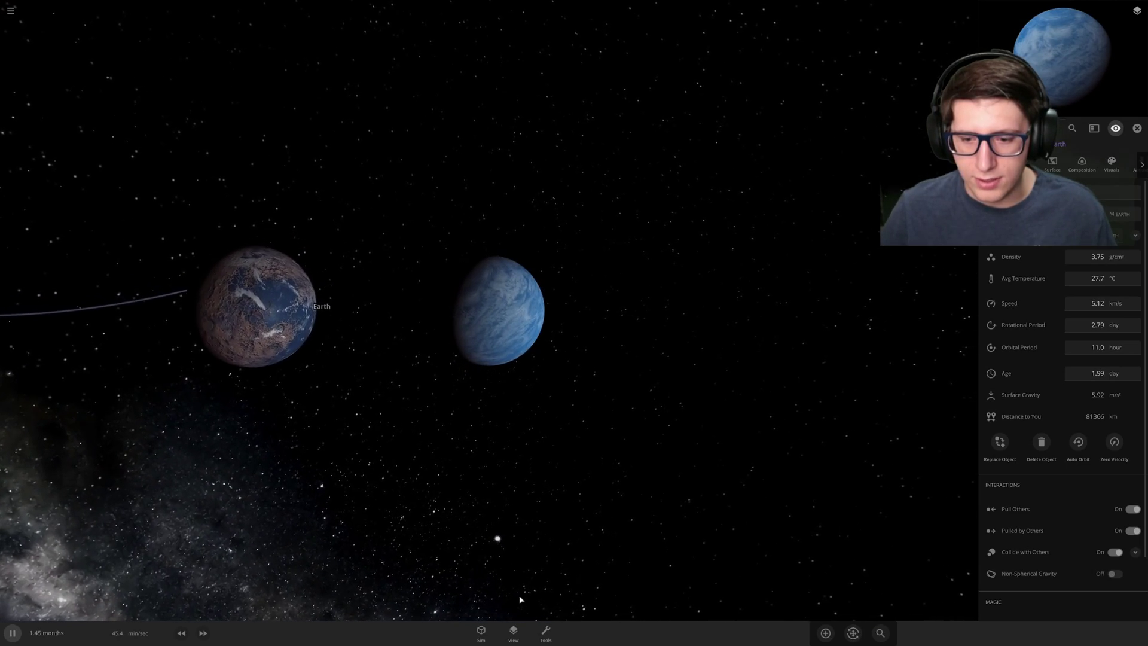
Place another body onto the blue planet to make the two collide.
{"action": "left_click", "coordinate": [826, 633]}
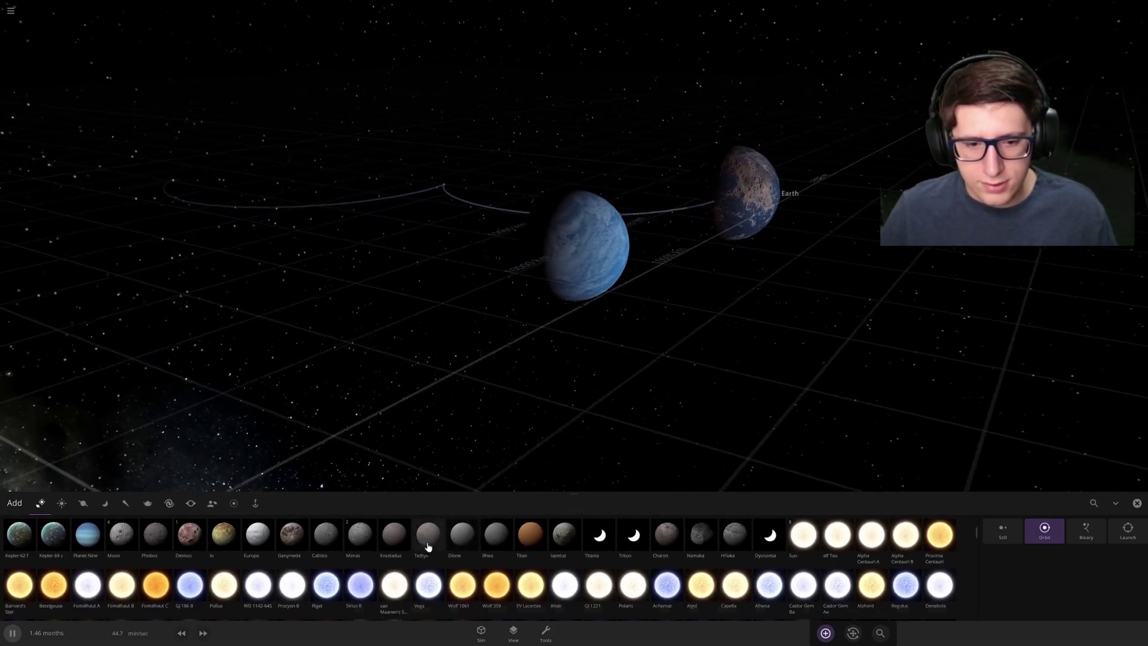
{"action": "scroll", "coordinate": [622, 263], "scroll_direction": "down", "scroll_amount": 3}
{"action": "left_click_drag", "start_coordinate": [621, 246], "coordinate": [610, 300]}
{"action": "scroll", "coordinate": [616, 311], "scroll_direction": "up", "scroll_amount": 2}
{"action": "left_click", "coordinate": [607, 312]}
{"action": "key", "text": "Escape"}
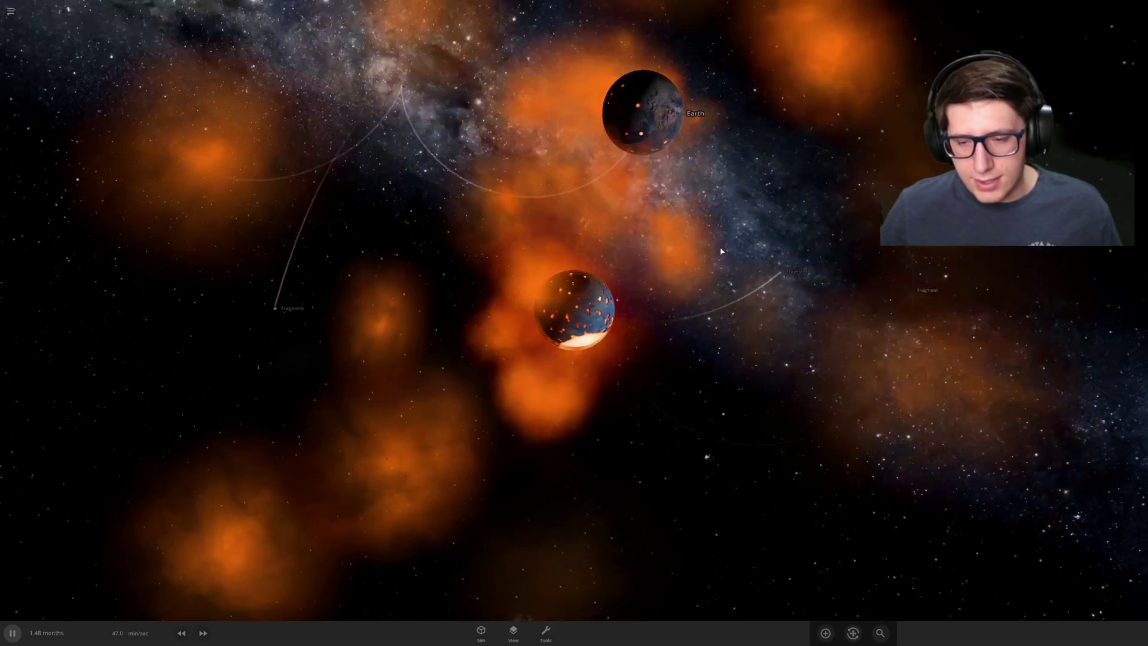
Examine the impact fragments and glowing scars around the blue planet and Earth.
{"action": "left_click_drag", "start_coordinate": [804, 308], "coordinate": [440, 331]}
{"action": "left_click", "coordinate": [556, 399]}
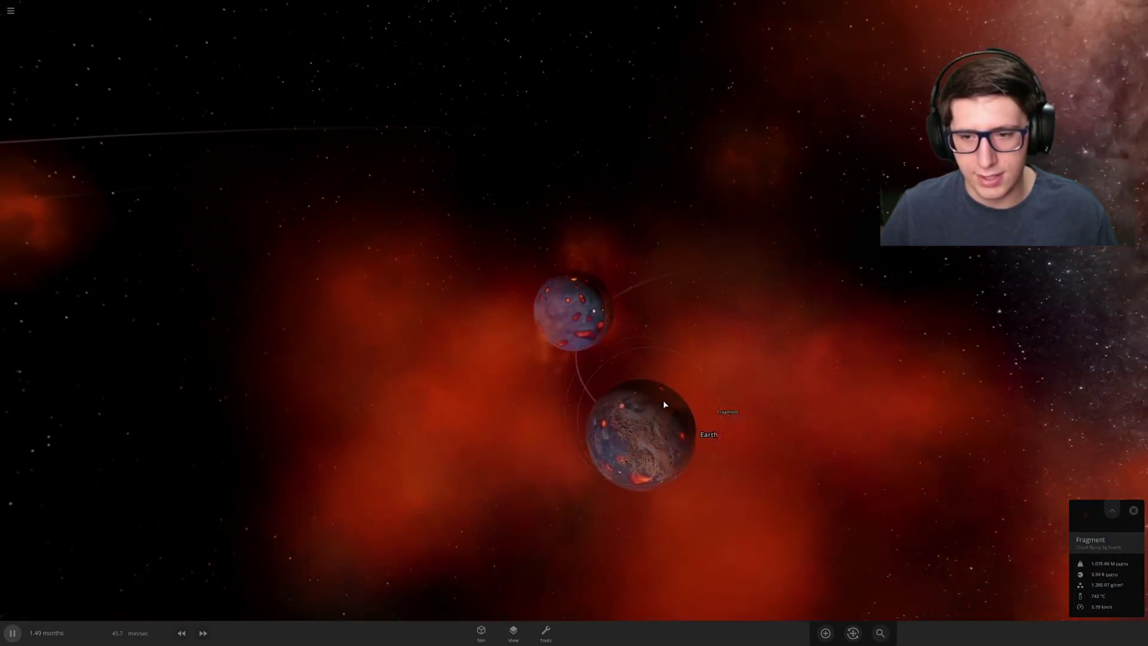
{"action": "left_click", "coordinate": [710, 409]}
{"action": "left_click_drag", "start_coordinate": [867, 353], "coordinate": [792, 356]}
{"action": "left_click", "coordinate": [583, 329]}
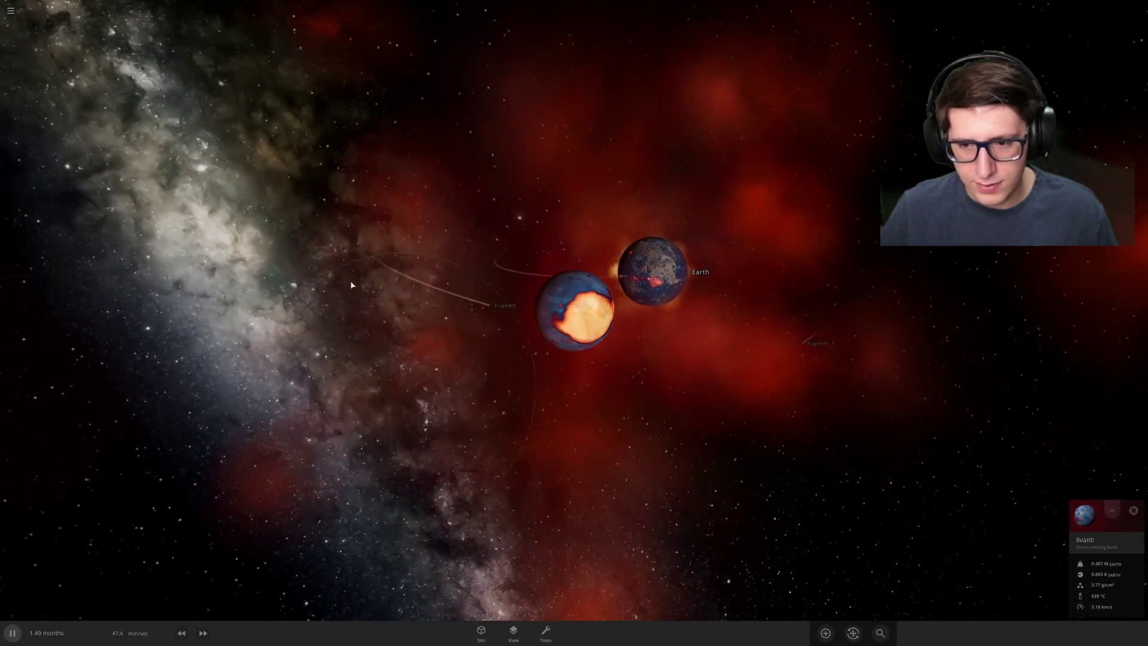
Start a new empty simulation, add Mars and focus on it.
{"action": "left_click", "coordinate": [11, 11]}
{"action": "left_click", "coordinate": [69, 119]}
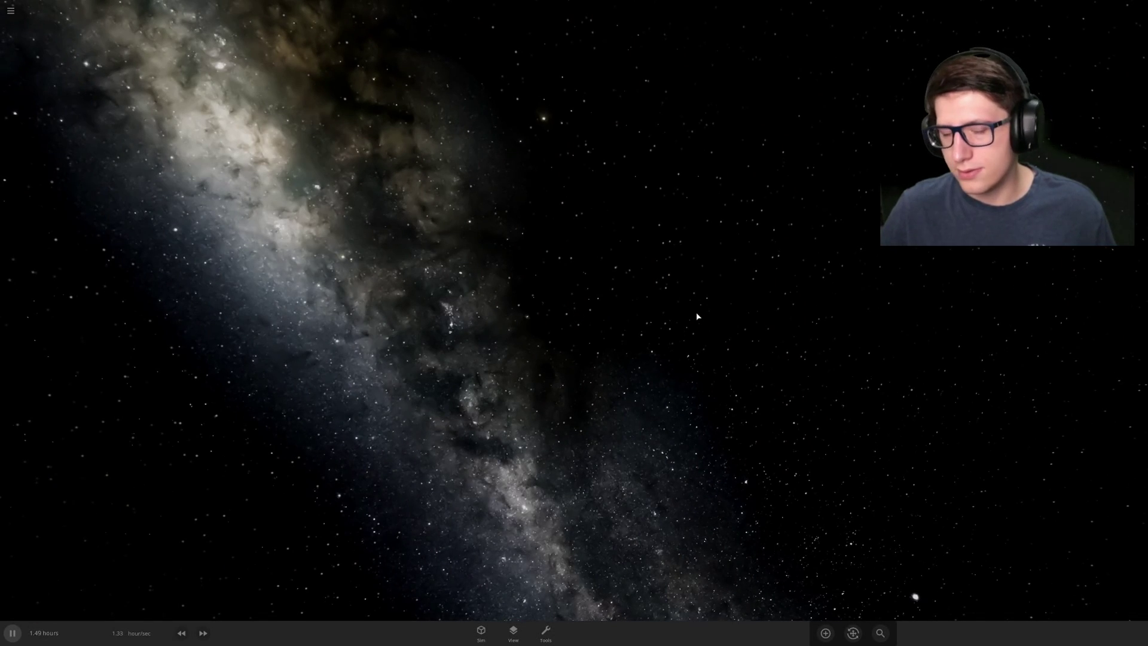
{"action": "left_click", "coordinate": [823, 640]}
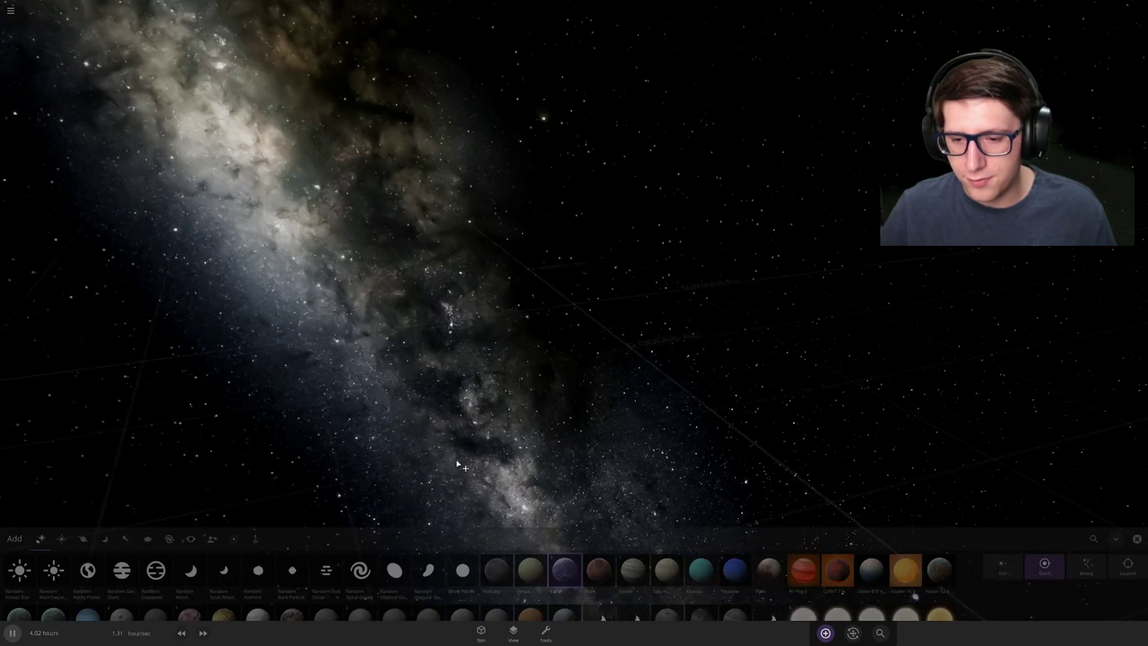
{"action": "left_click", "coordinate": [600, 534]}
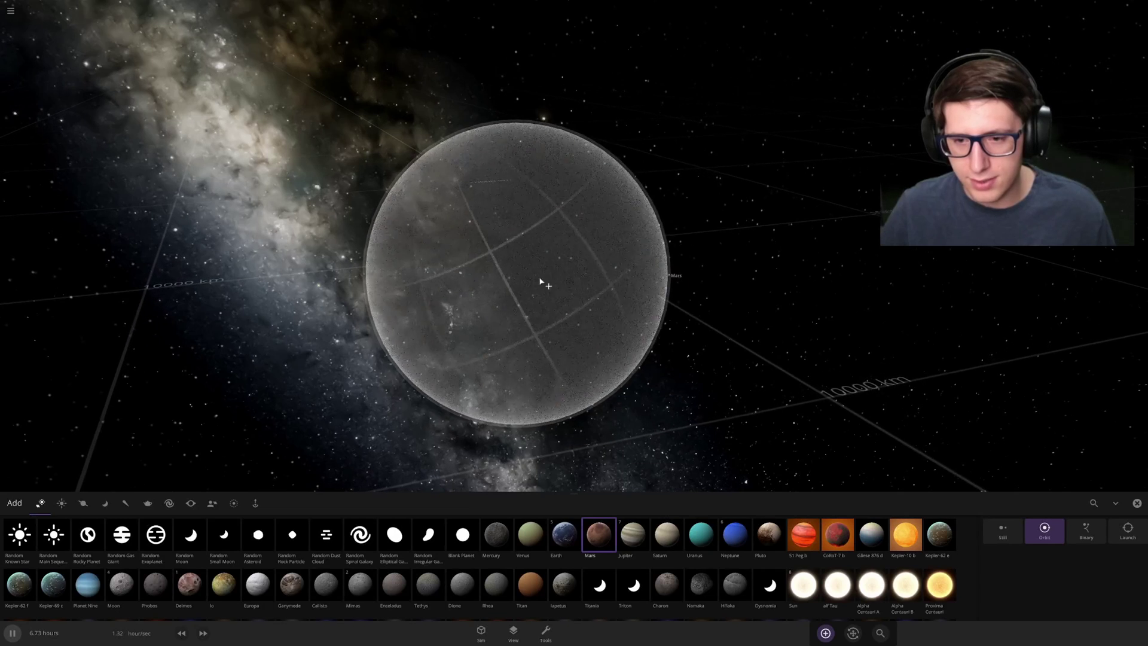
{"action": "left_click", "coordinate": [515, 286]}
{"action": "double_click", "coordinate": [541, 306]}
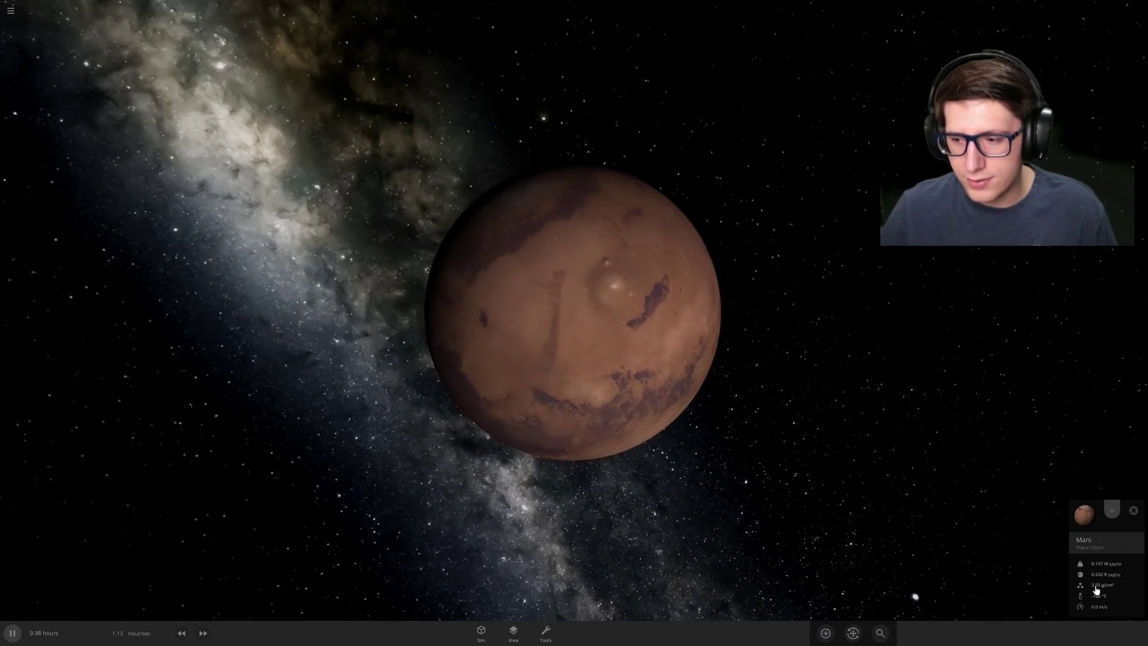
Pause the simulation and enable Mars's Elevation Map 2, using the Earth map.
{"action": "left_click", "coordinate": [581, 261]}
{"action": "scroll", "coordinate": [550, 254], "scroll_direction": "up", "scroll_amount": 5}
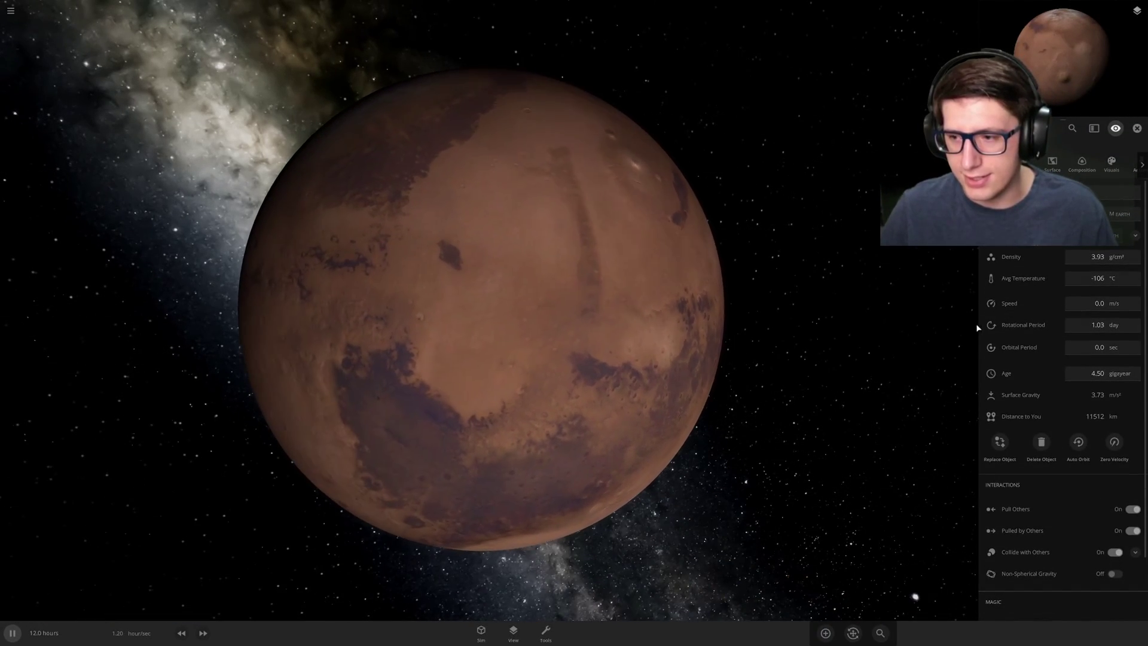
{"action": "key", "text": "space"}
{"action": "left_click", "coordinate": [1053, 162]}
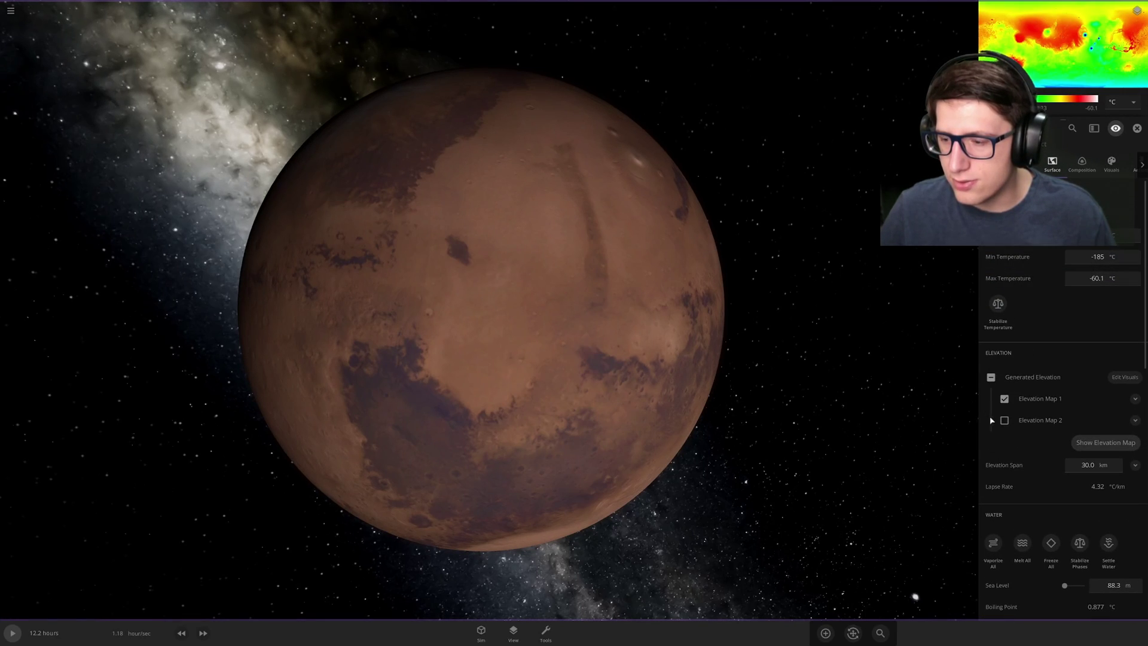
{"action": "left_click", "coordinate": [1134, 421]}
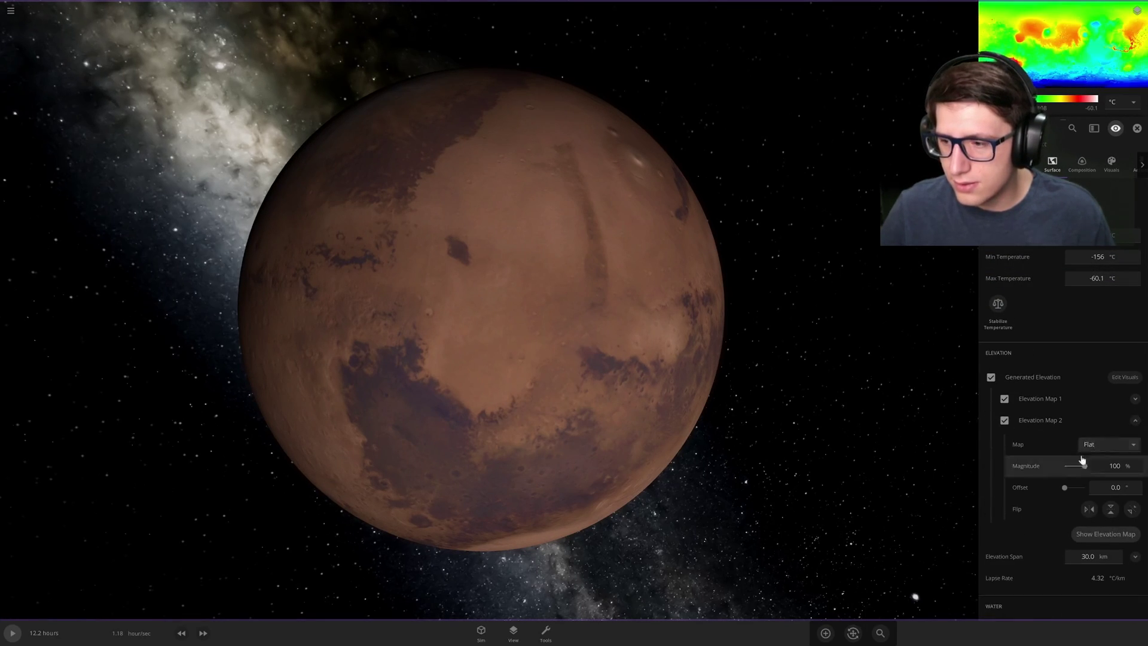
{"action": "left_click", "coordinate": [1099, 450]}
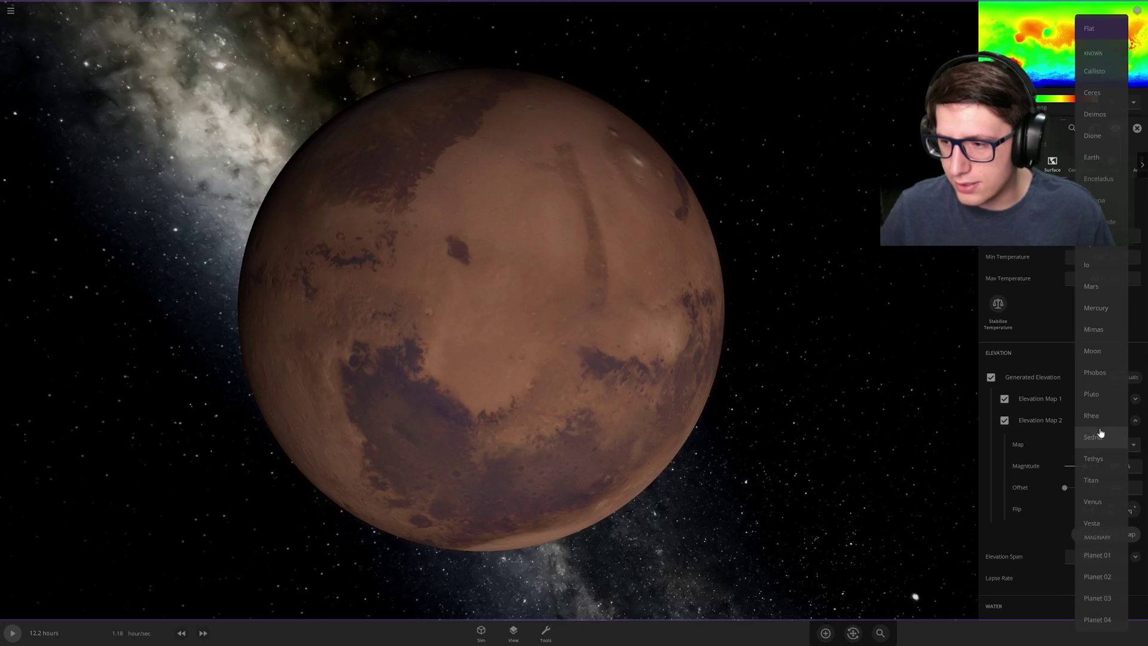
{"action": "left_click", "coordinate": [1091, 156]}
{"action": "left_click_drag", "start_coordinate": [628, 306], "coordinate": [608, 286]}
{"action": "scroll", "coordinate": [594, 316], "scroll_direction": "up", "scroll_amount": 3}
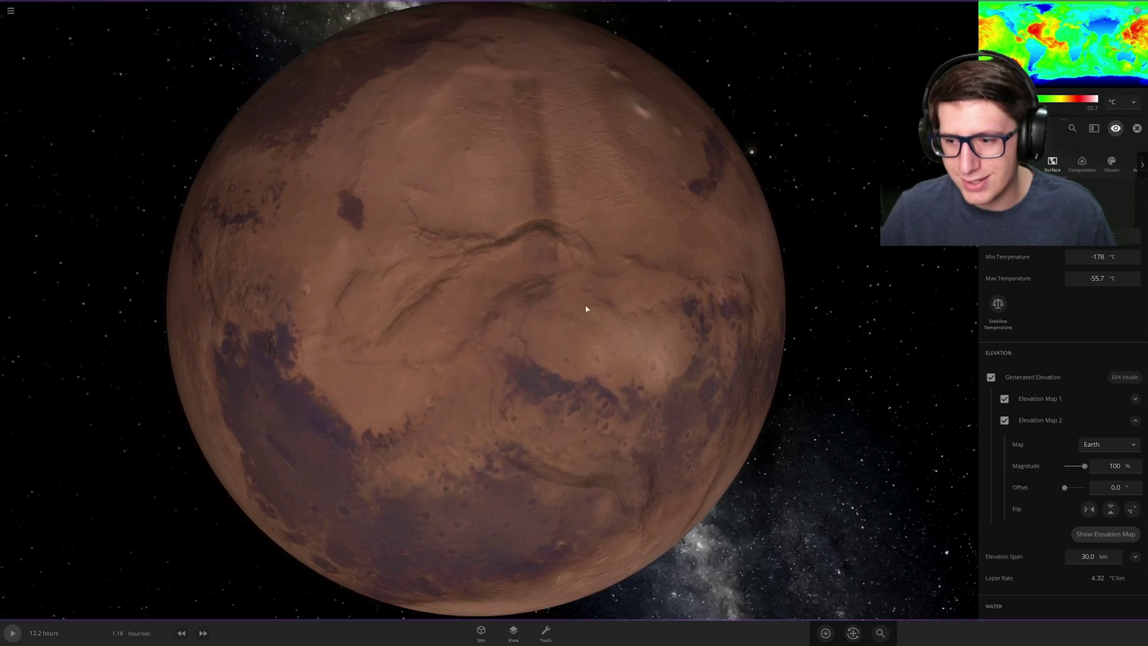
{"action": "scroll", "coordinate": [622, 326], "scroll_direction": "down", "scroll_amount": 3}
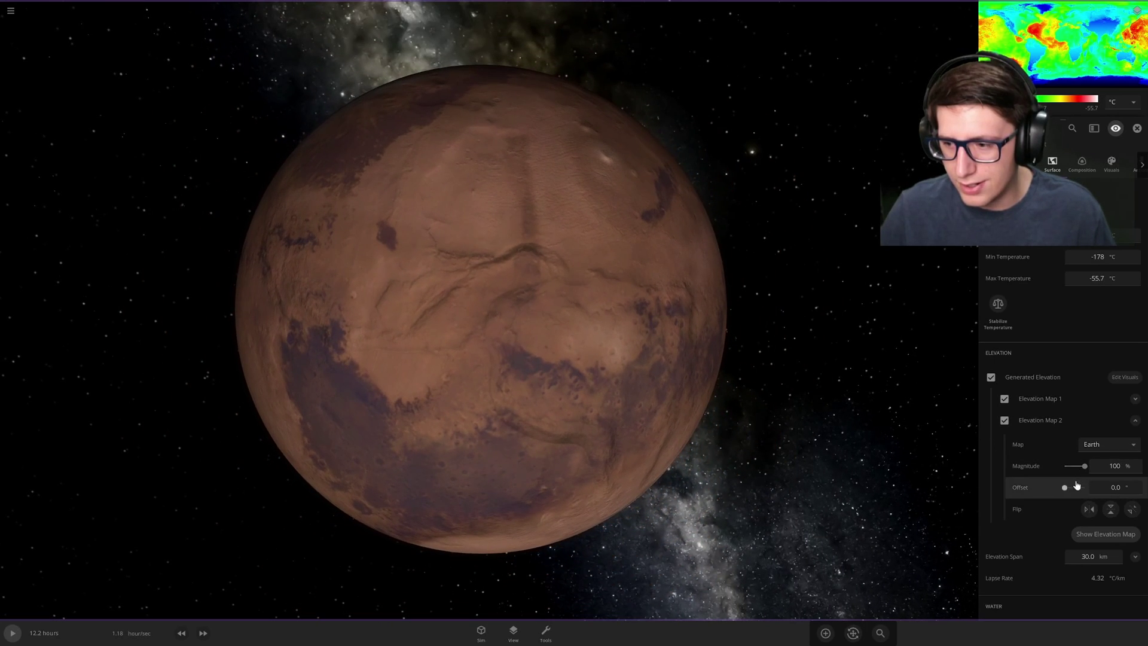
Set Elevation Map 2's magnitude to -100 % and offset to 0, with its third flip option turned on.
{"action": "mouse_move", "coordinate": [1066, 491]}
{"action": "left_mouse_down"}
{"action": "mouse_move", "coordinate": [1088, 491]}
{"action": "mouse_move", "coordinate": [1063, 489]}
{"action": "left_mouse_up"}
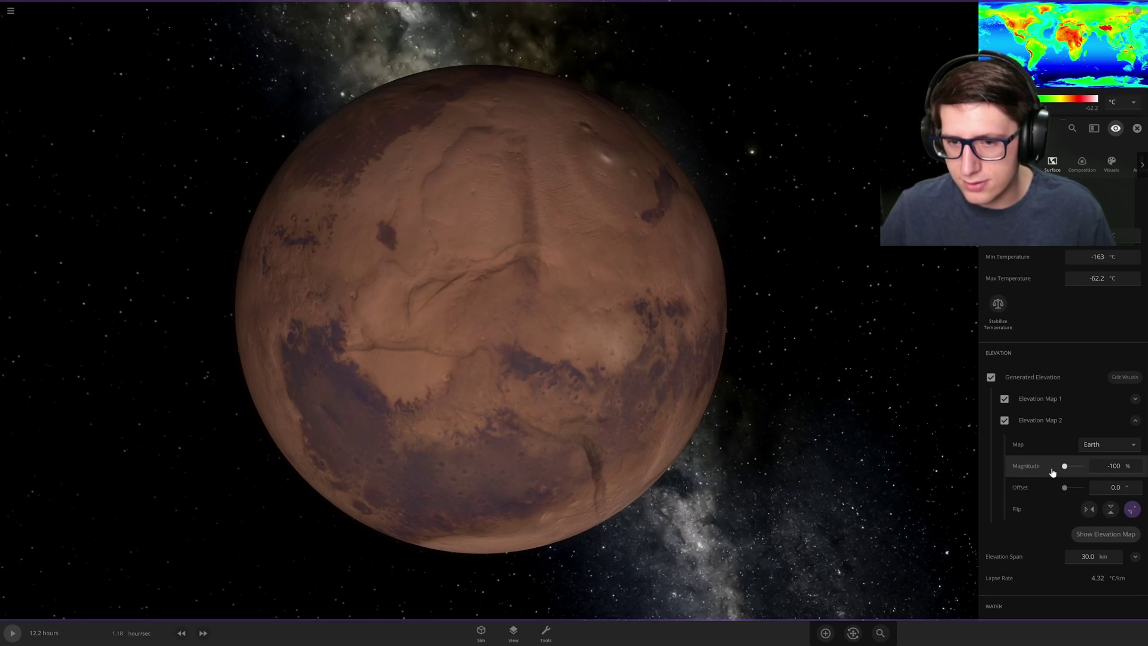
{"action": "mouse_move", "coordinate": [1060, 473]}
{"action": "left_mouse_down"}
{"action": "mouse_move", "coordinate": [1084, 476]}
{"action": "mouse_move", "coordinate": [1055, 479]}
{"action": "left_mouse_up"}
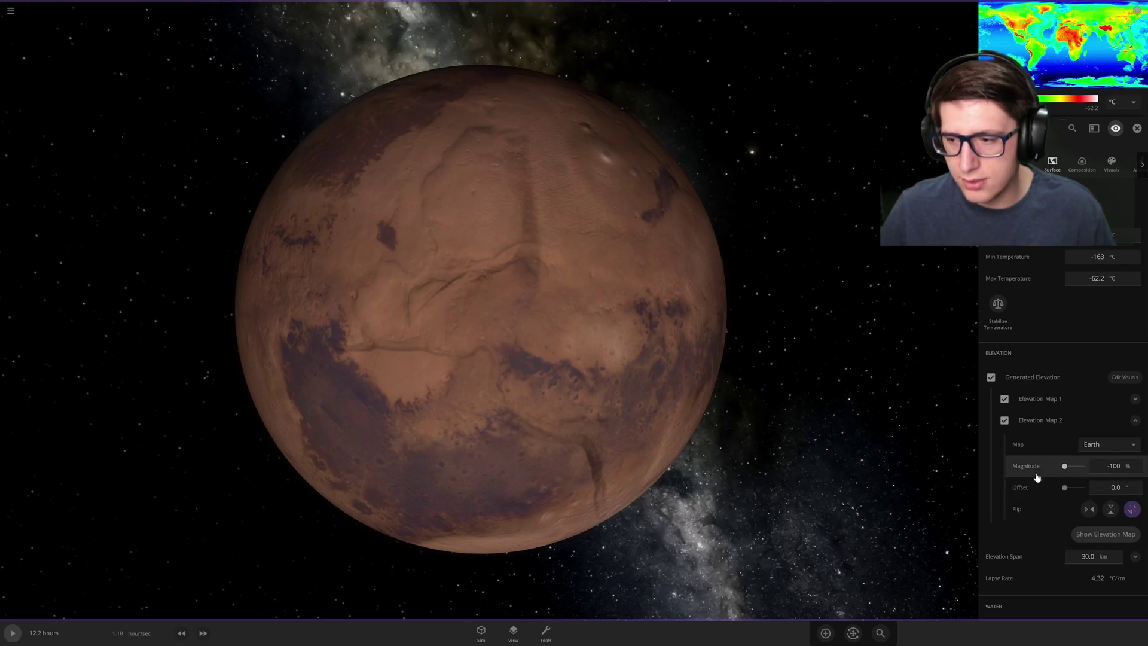
{"action": "left_click_drag", "start_coordinate": [673, 221], "coordinate": [630, 249]}
Increase Mars's water mass to about 3.23E-05 Earth masses, running the simulation briefly.
{"action": "left_click", "coordinate": [1082, 165]}
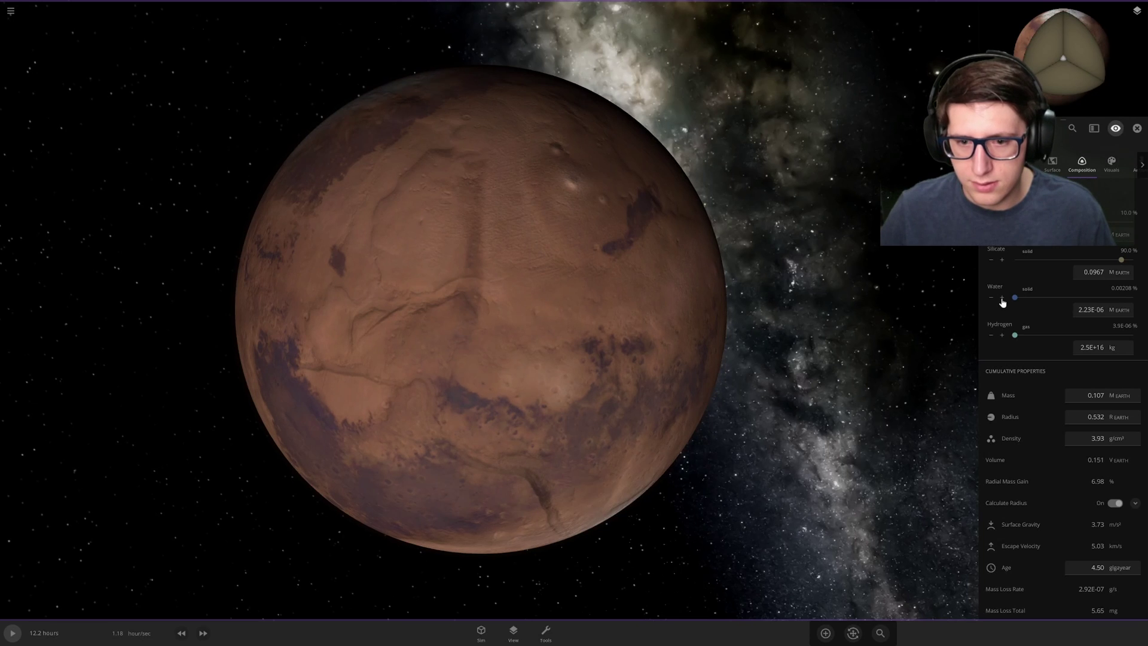
{"action": "left_click", "coordinate": [1003, 302]}
{"action": "key", "text": "space"}
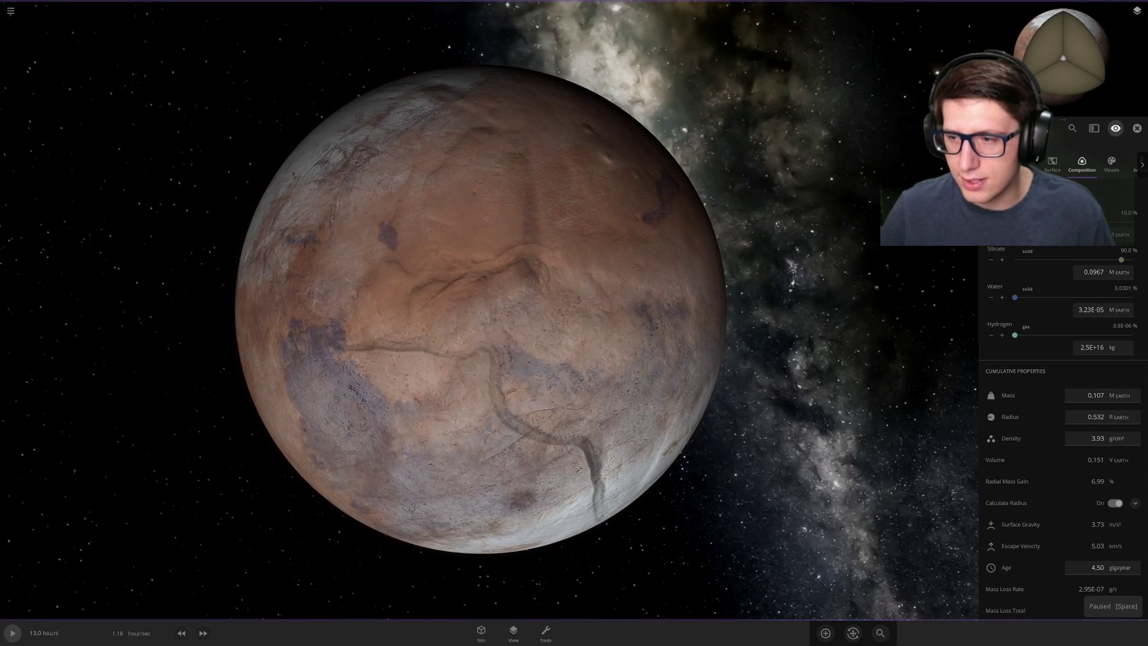
Raise Mars's average temperature to about 23 °C and run the simulation, briefly speeding up time before slowing it again.
{"action": "left_click", "coordinate": [994, 165]}
{"action": "left_click", "coordinate": [1087, 278]}
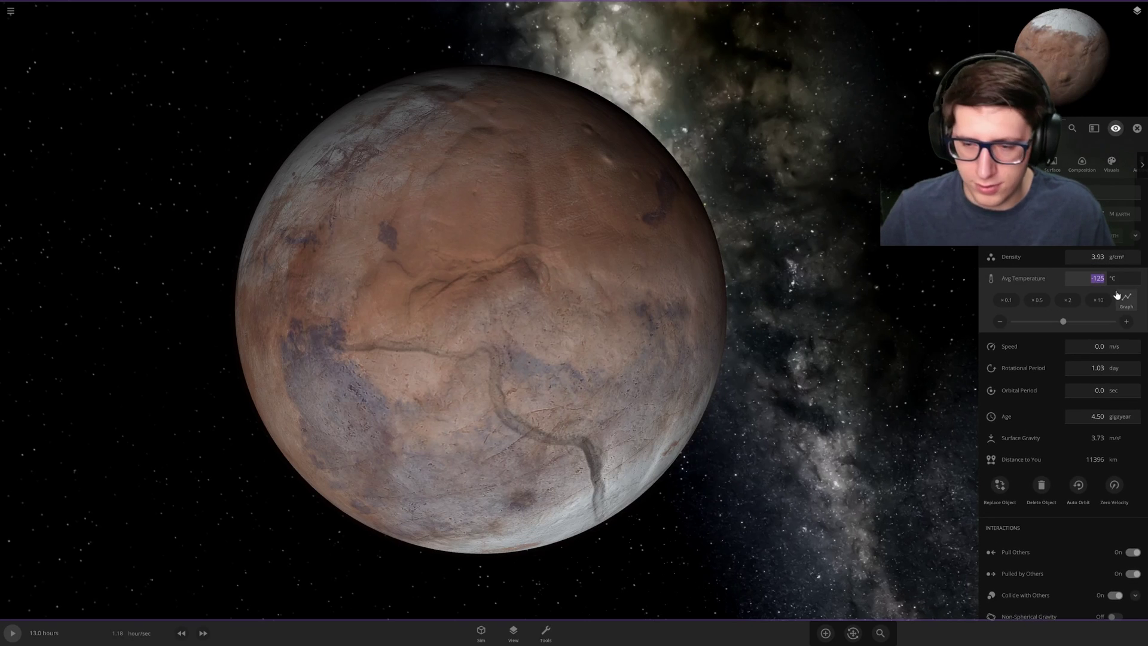
{"action": "key", "text": "space"}
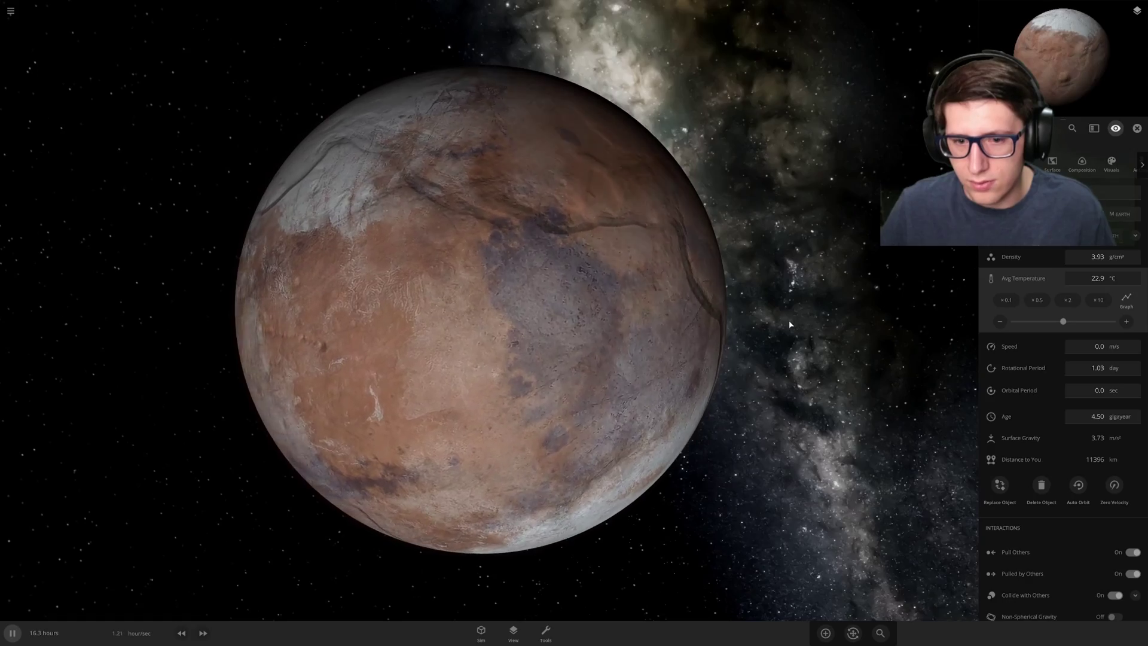
{"action": "key", "text": "bracketright"}
{"action": "key", "text": "bracketright"}
{"action": "key", "text": "bracketright"}
{"action": "key", "text": "bracketright"}
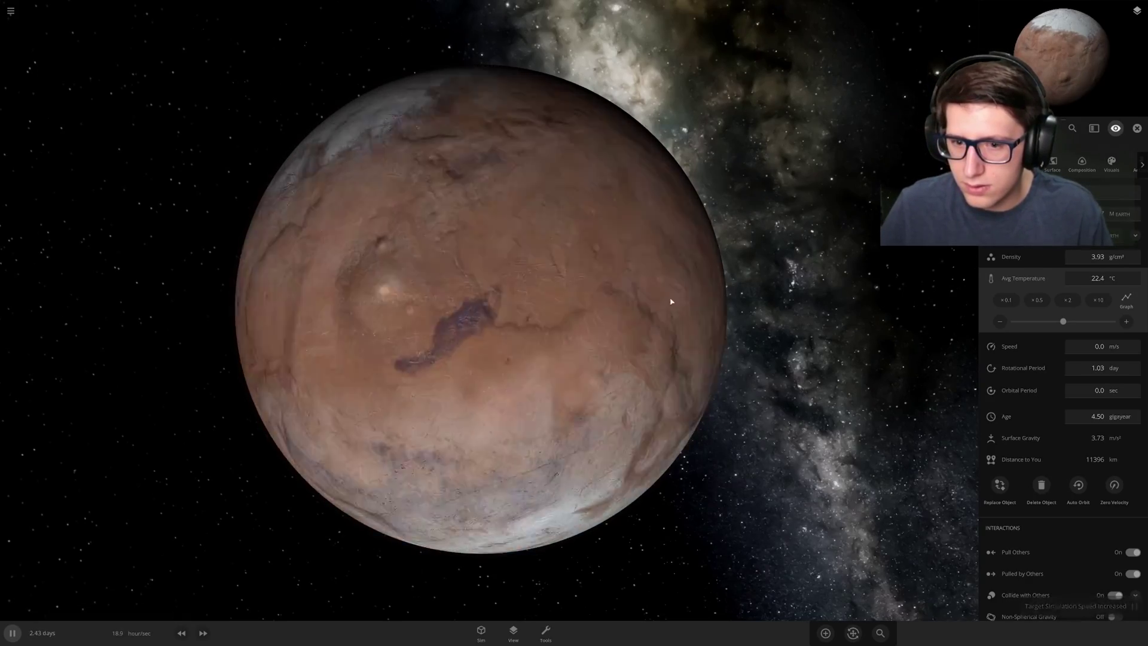
{"action": "key", "text": "bracketleft"}
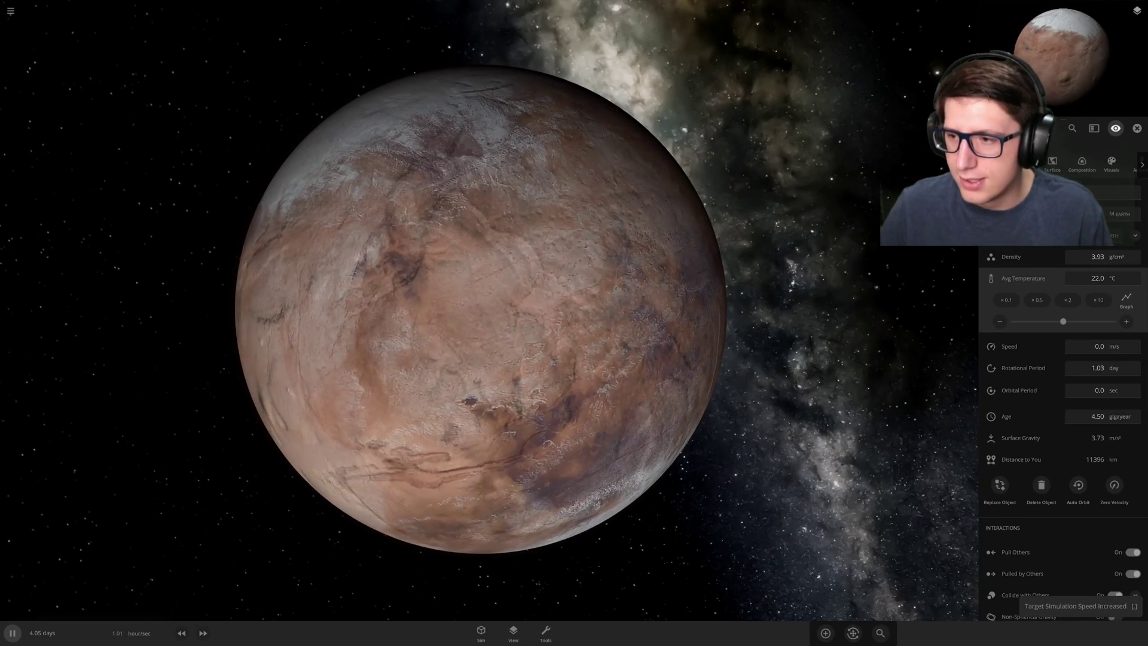
Review the visual and elevation settings, then increase the planet's water to about 7.39E-05 Earth masses and resume the simulation.
{"action": "left_click", "coordinate": [1113, 167]}
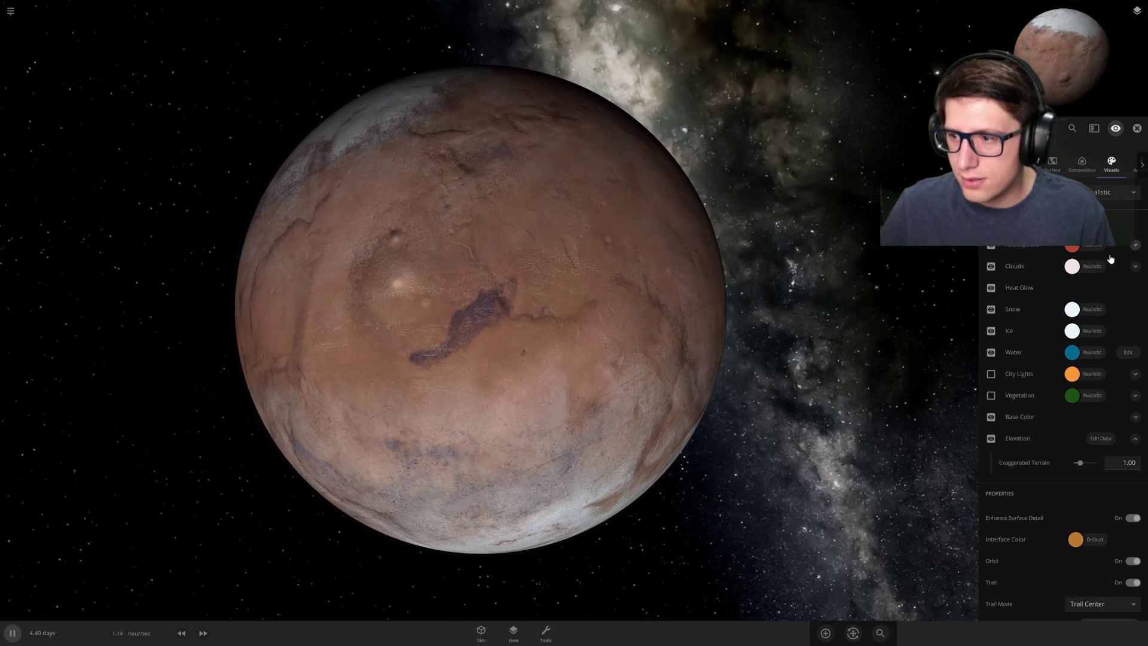
{"action": "key", "text": "space"}
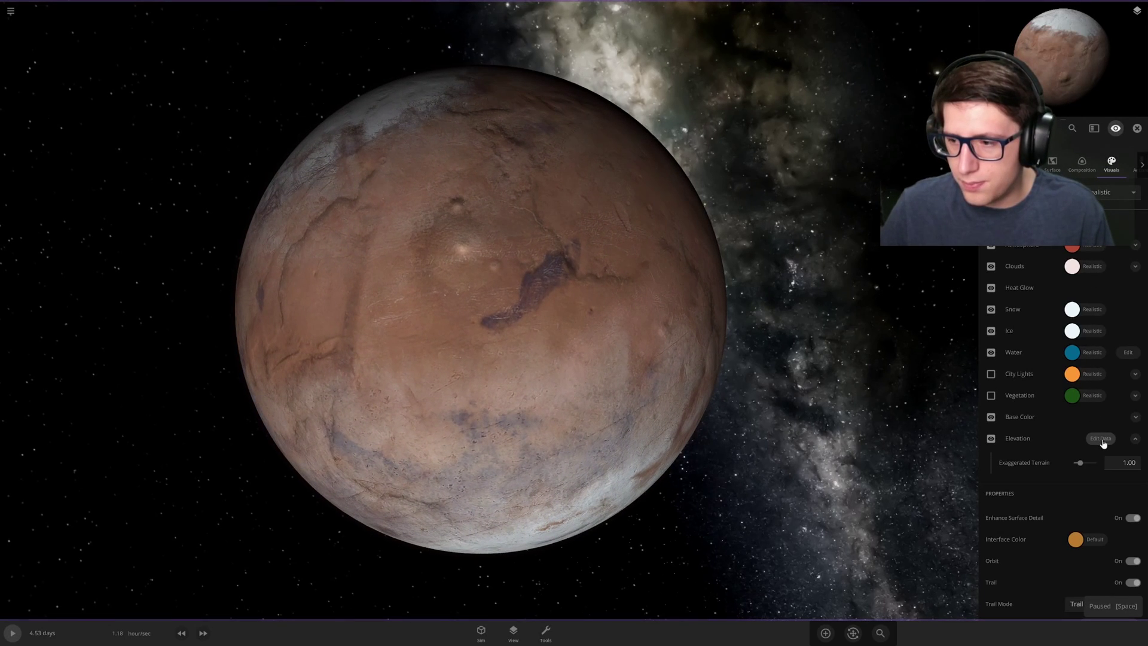
{"action": "left_click", "coordinate": [1101, 439]}
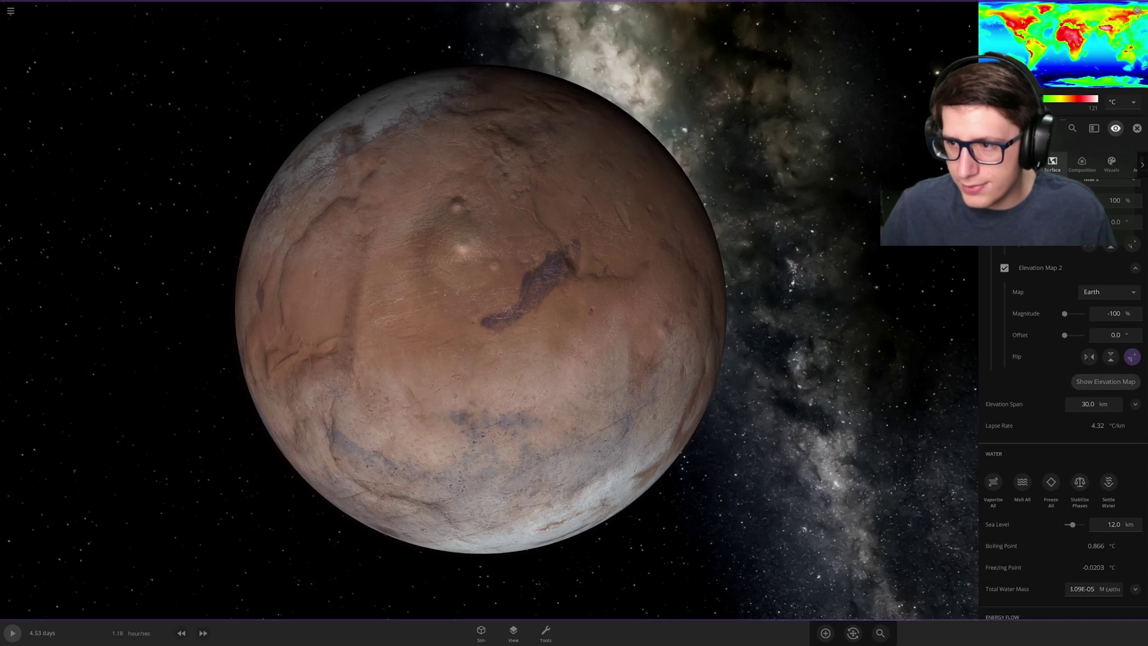
{"action": "left_click", "coordinate": [1080, 166]}
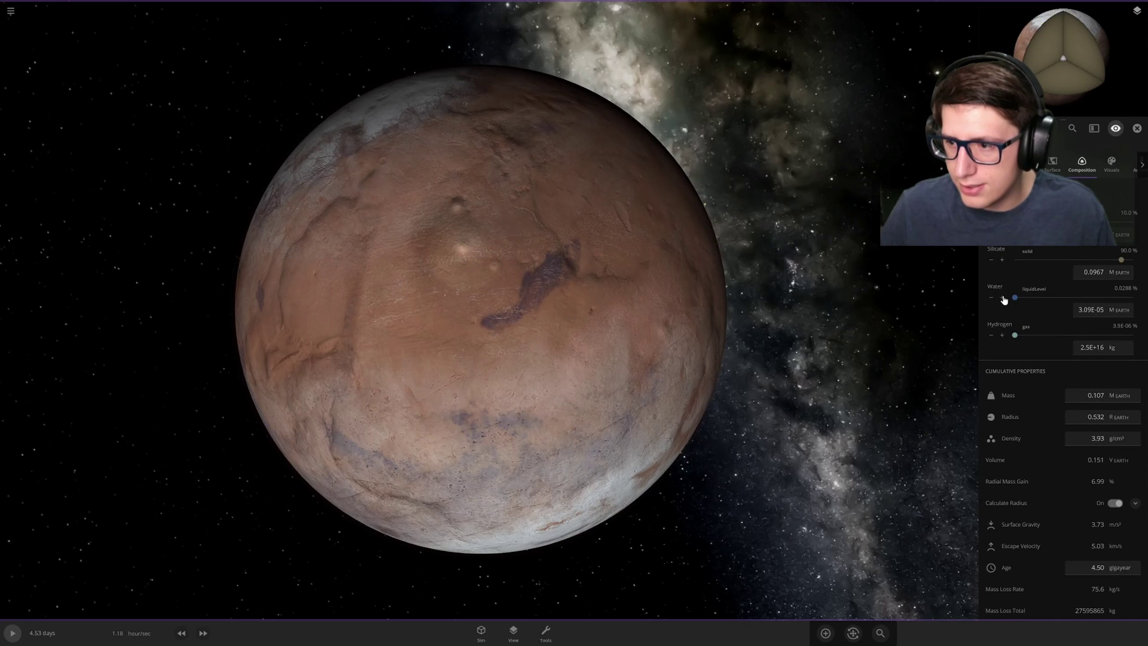
{"action": "key", "text": "space"}
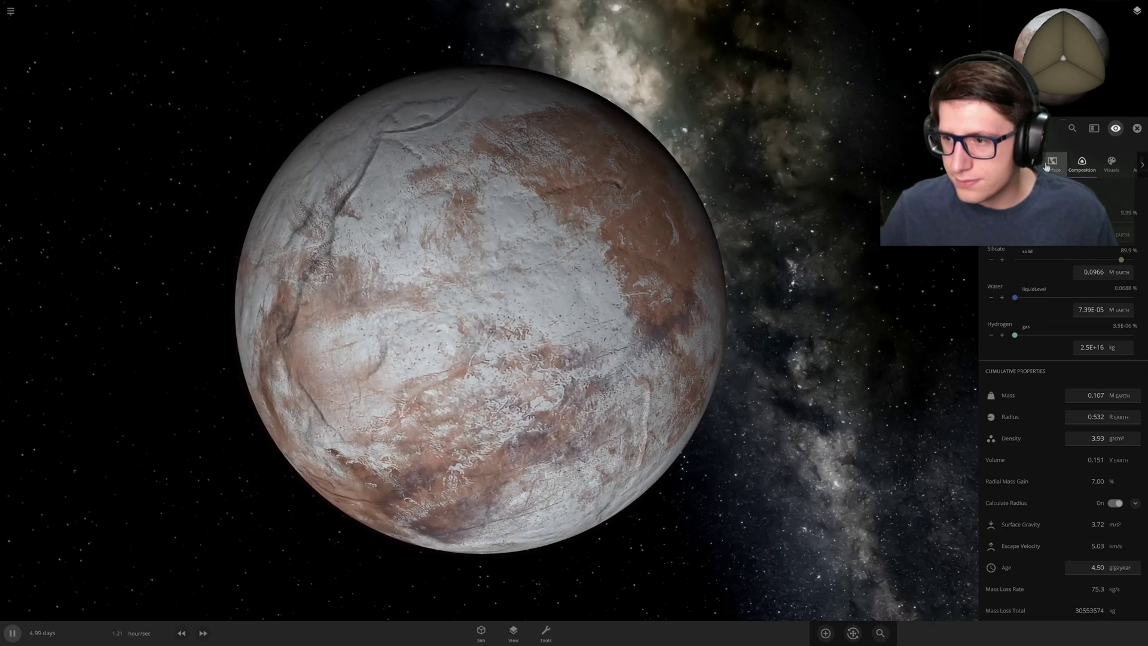
Heat the planet to about 670 °C, cool it to about 353 °C, then pause and open its visual settings.
{"action": "left_click", "coordinate": [994, 165]}
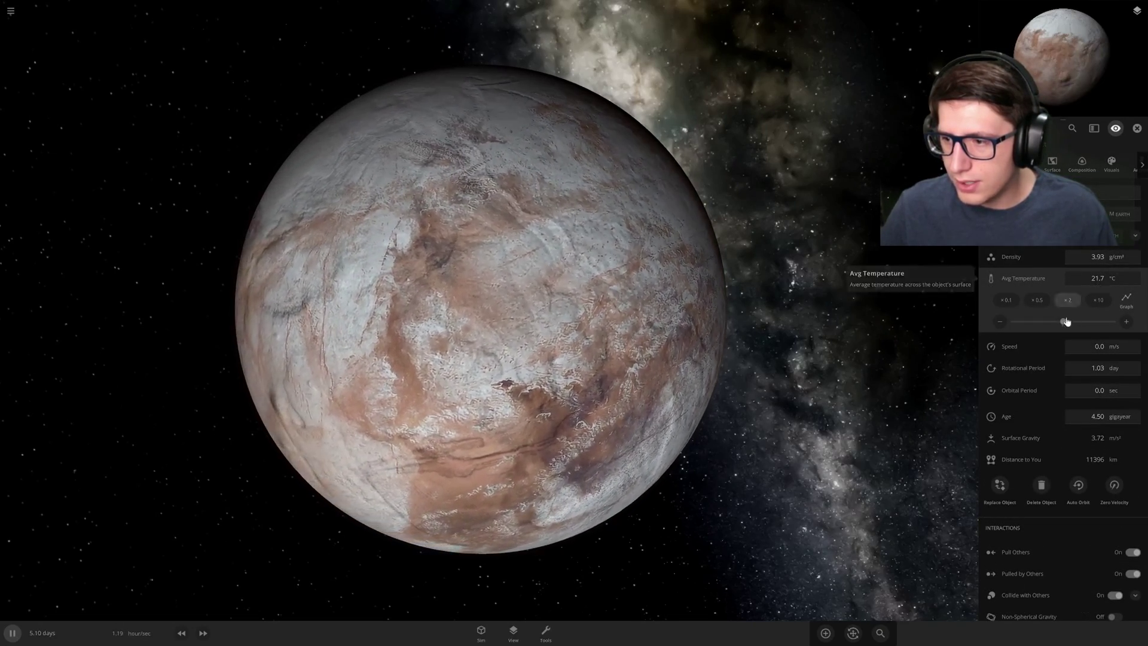
{"action": "left_click_drag", "start_coordinate": [1065, 323], "coordinate": [1109, 323]}
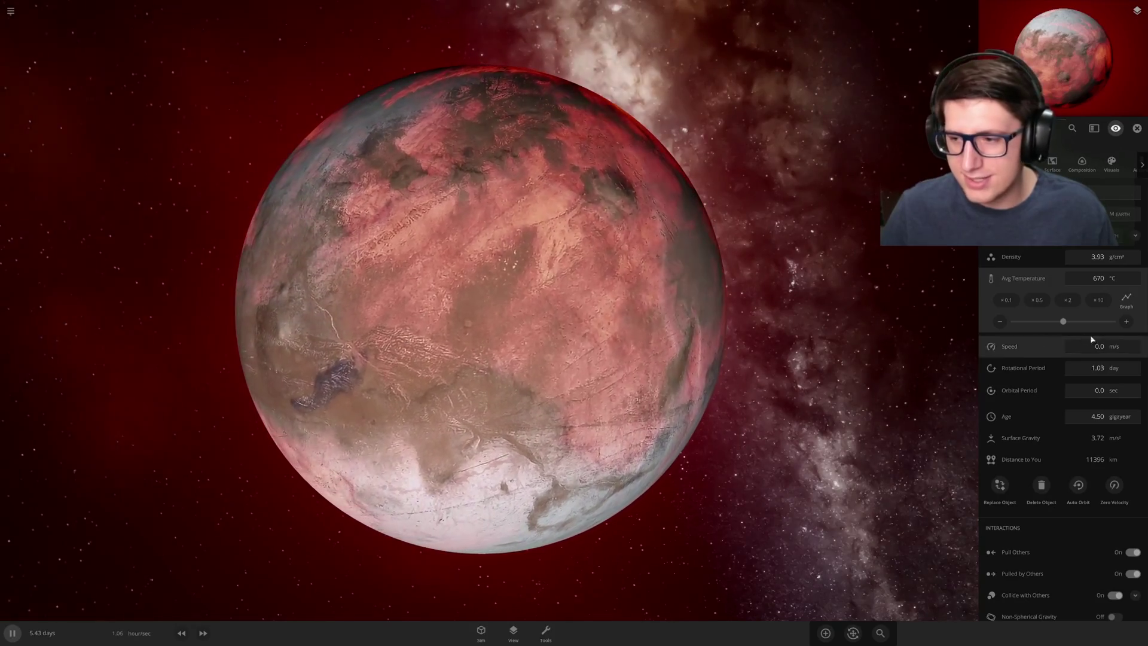
{"action": "left_click_drag", "start_coordinate": [1027, 323], "coordinate": [1022, 325]}
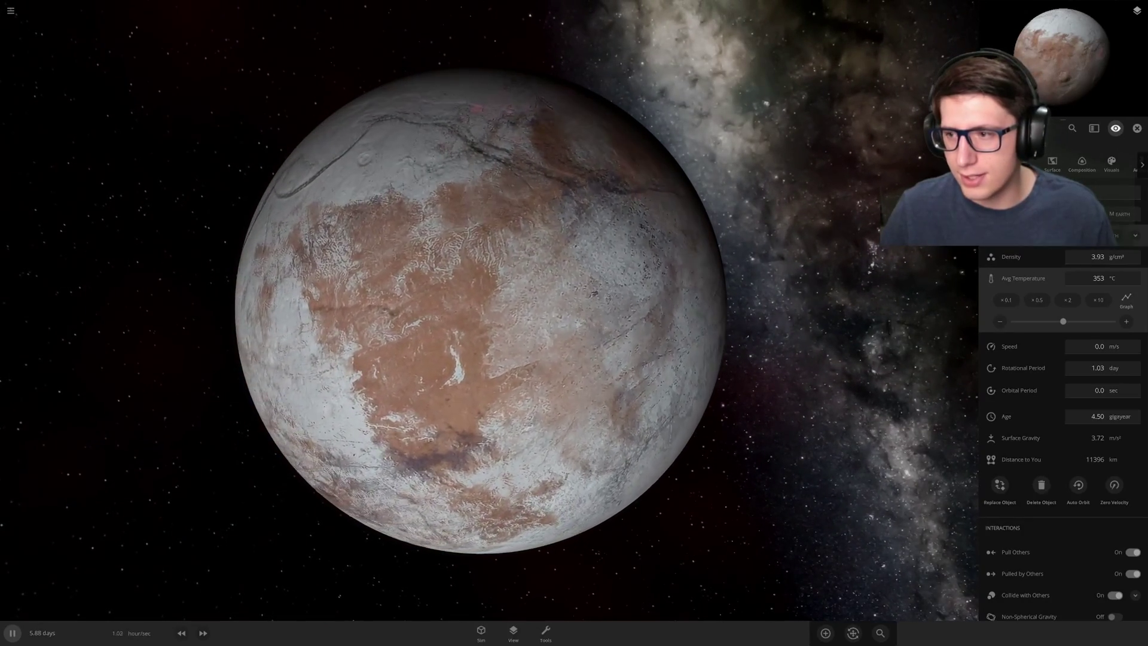
{"action": "scroll", "coordinate": [1034, 338], "scroll_direction": "down", "scroll_amount": 3}
{"action": "key", "text": "space"}
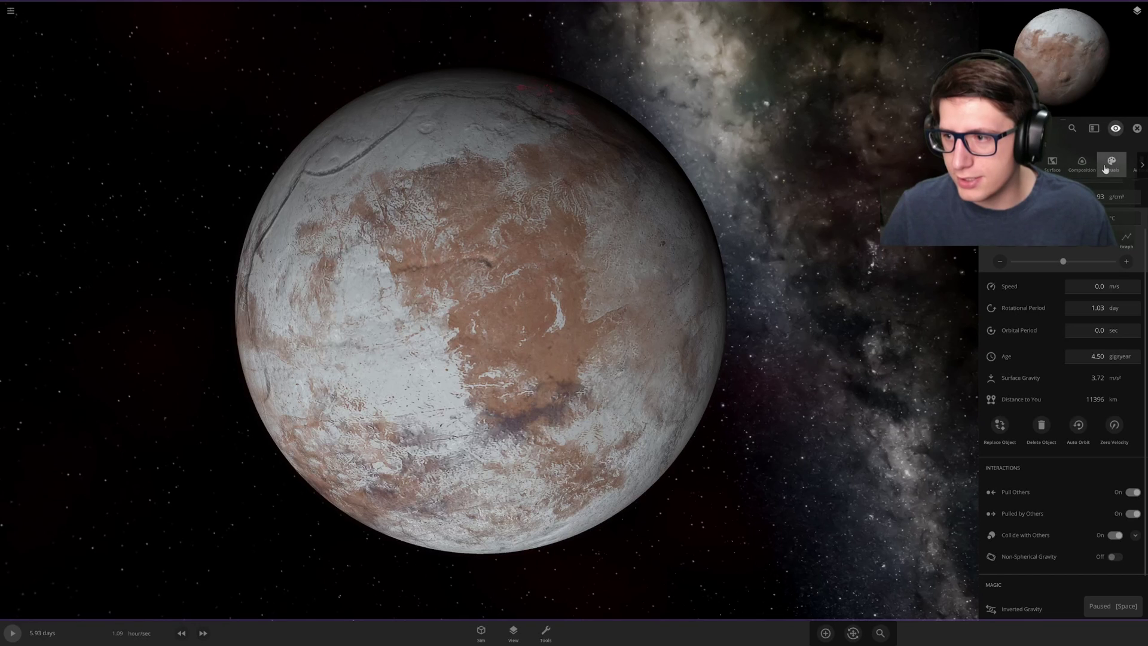
{"action": "left_click", "coordinate": [1106, 169]}
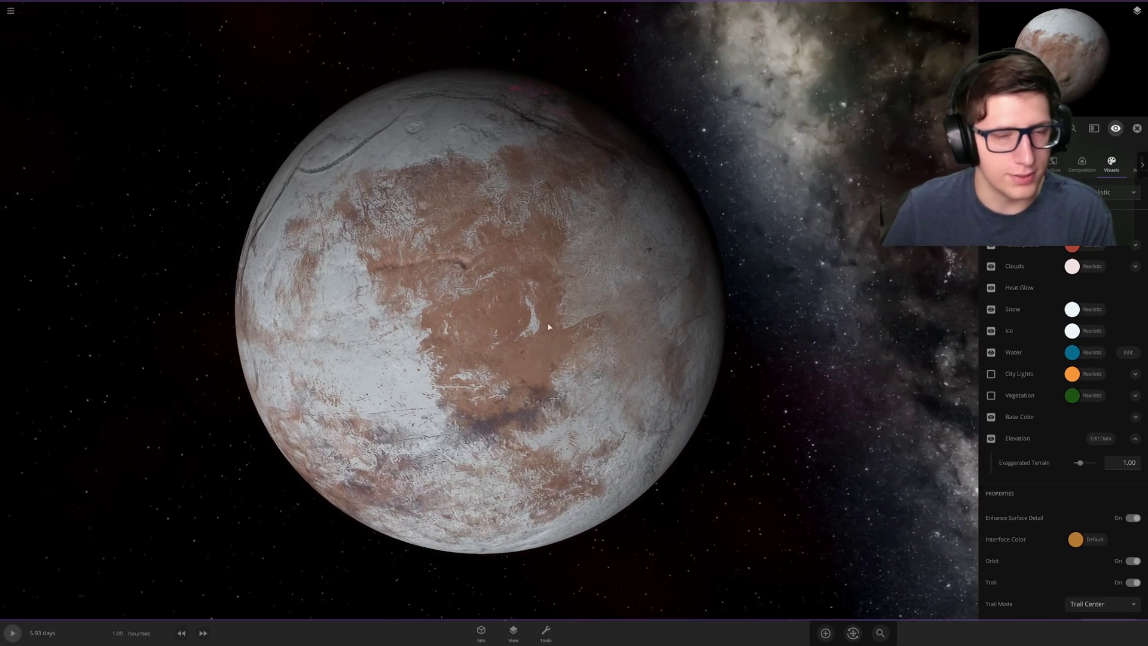
Replace the modified planet with a fresh Mars, open its properties and resume the simulation.
{"action": "key", "text": "Delete"}
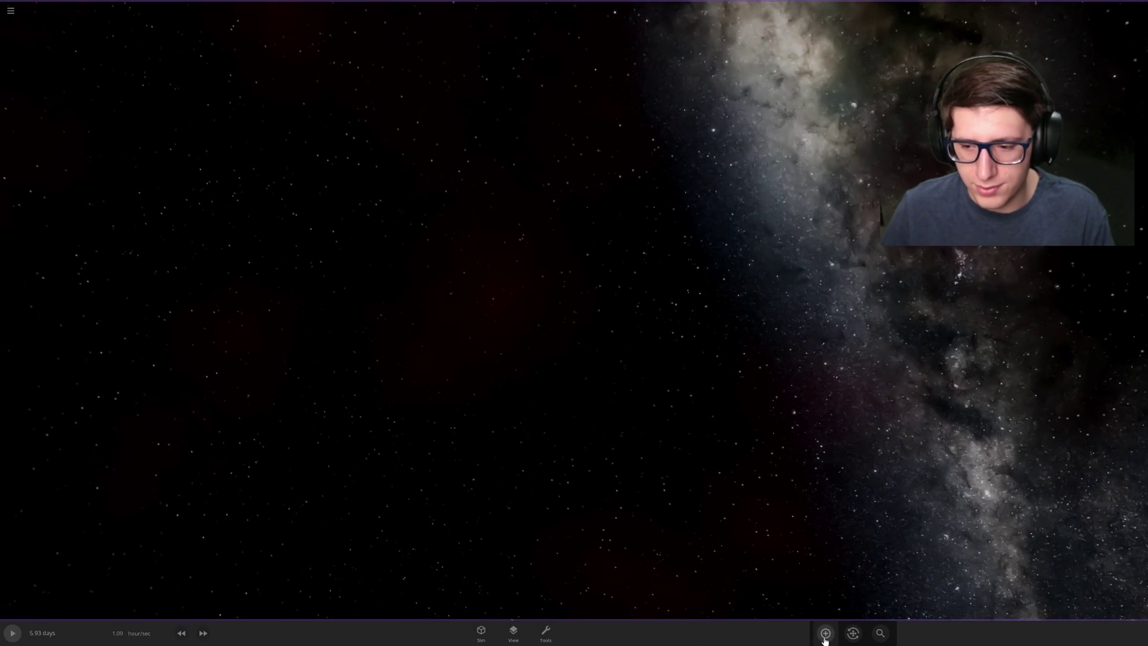
{"action": "left_click", "coordinate": [825, 636]}
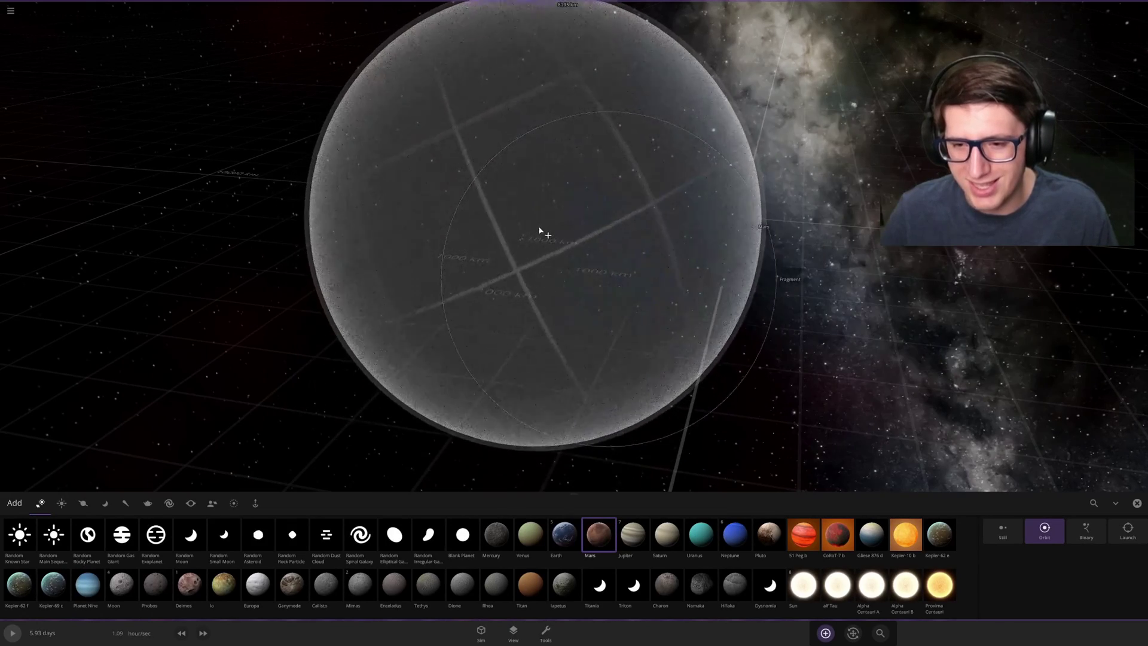
{"action": "left_click", "coordinate": [544, 235]}
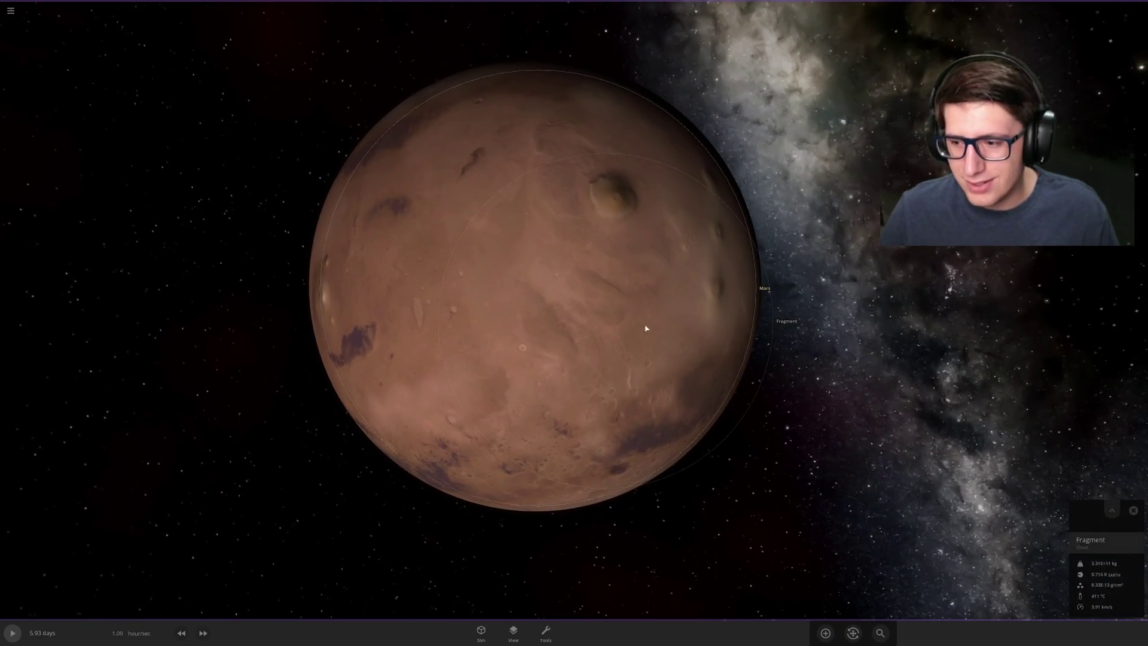
{"action": "left_click", "coordinate": [1111, 510]}
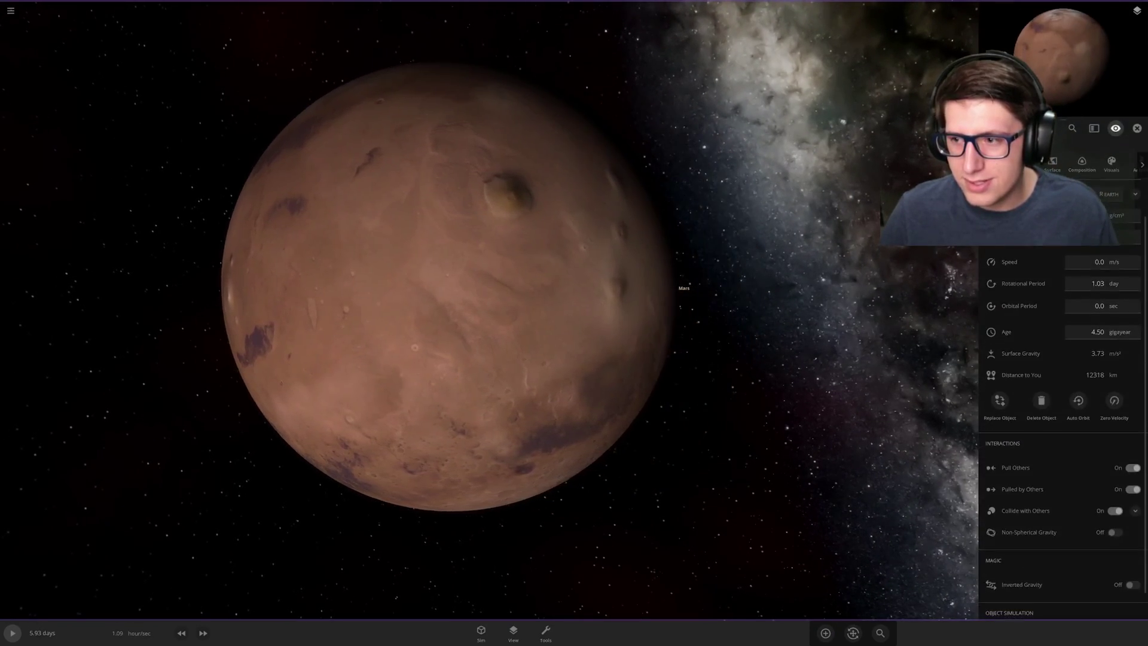
{"action": "key", "text": "space"}
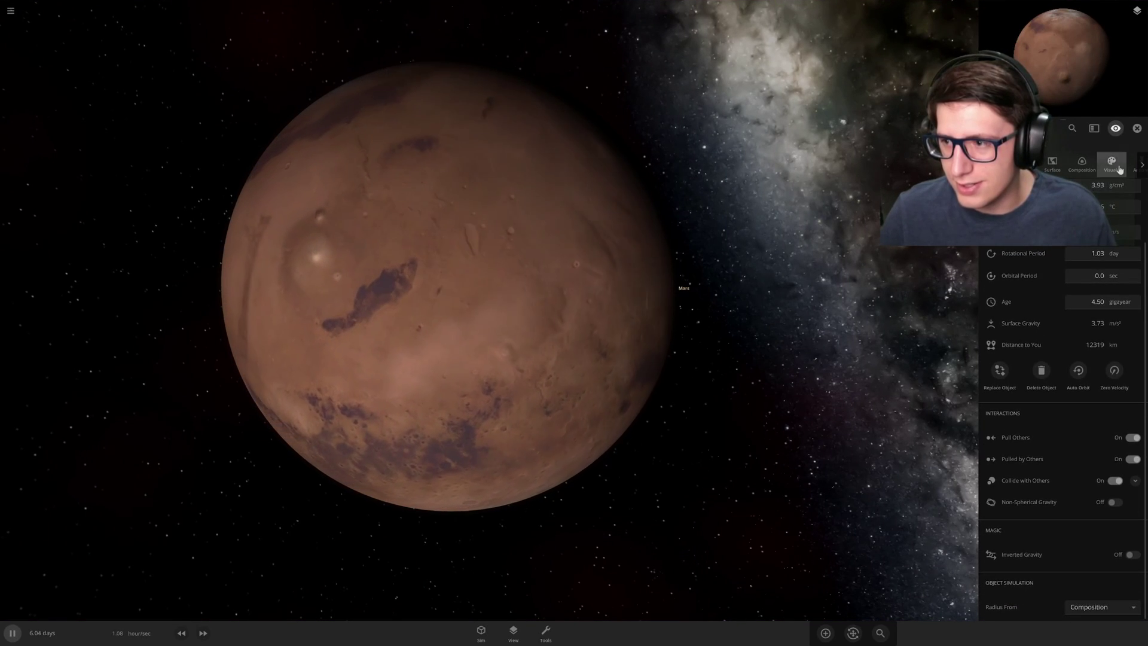
Examine the new Mars's visual settings and its composition, core, comparison and magnetic field properties.
{"action": "left_click", "coordinate": [1111, 163]}
{"action": "scroll", "coordinate": [1105, 332], "scroll_direction": "down", "scroll_amount": 1}
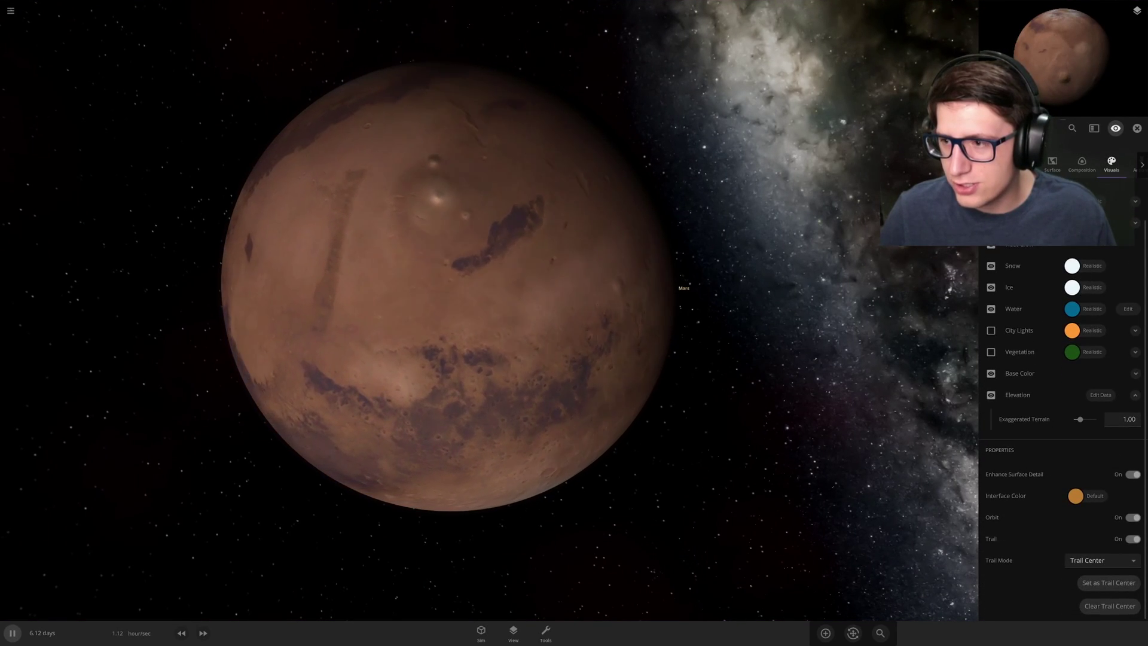
{"action": "left_click", "coordinate": [1082, 165]}
{"action": "scroll", "coordinate": [1067, 367], "scroll_direction": "down", "scroll_amount": 6}
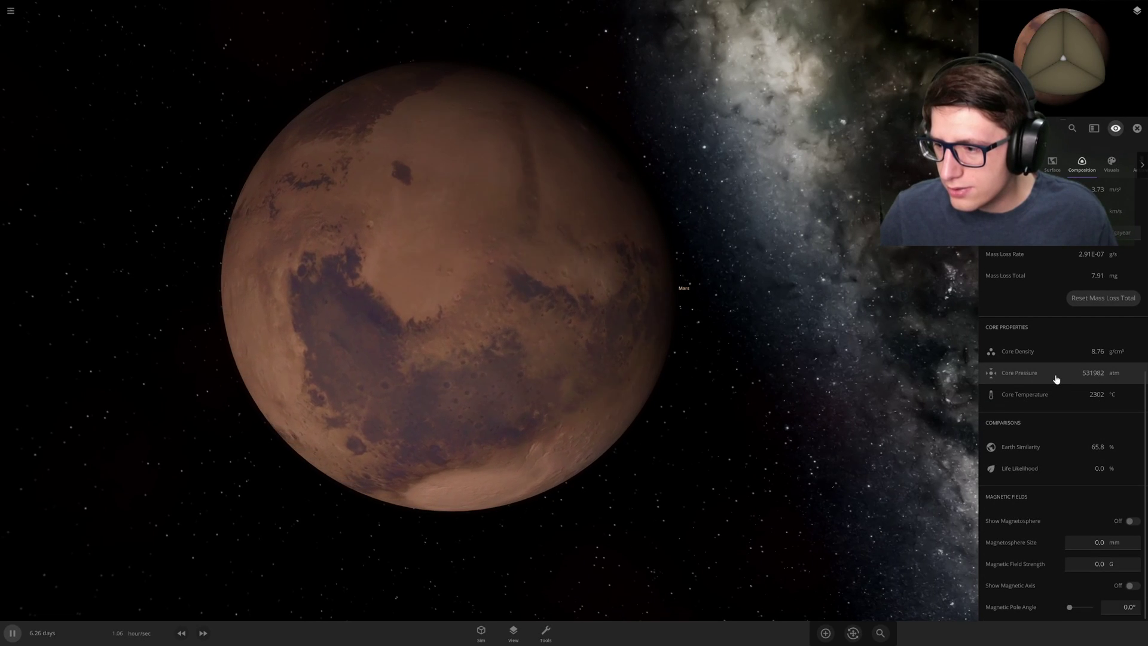
{"action": "scroll", "coordinate": [1052, 383], "scroll_direction": "up", "scroll_amount": 4}
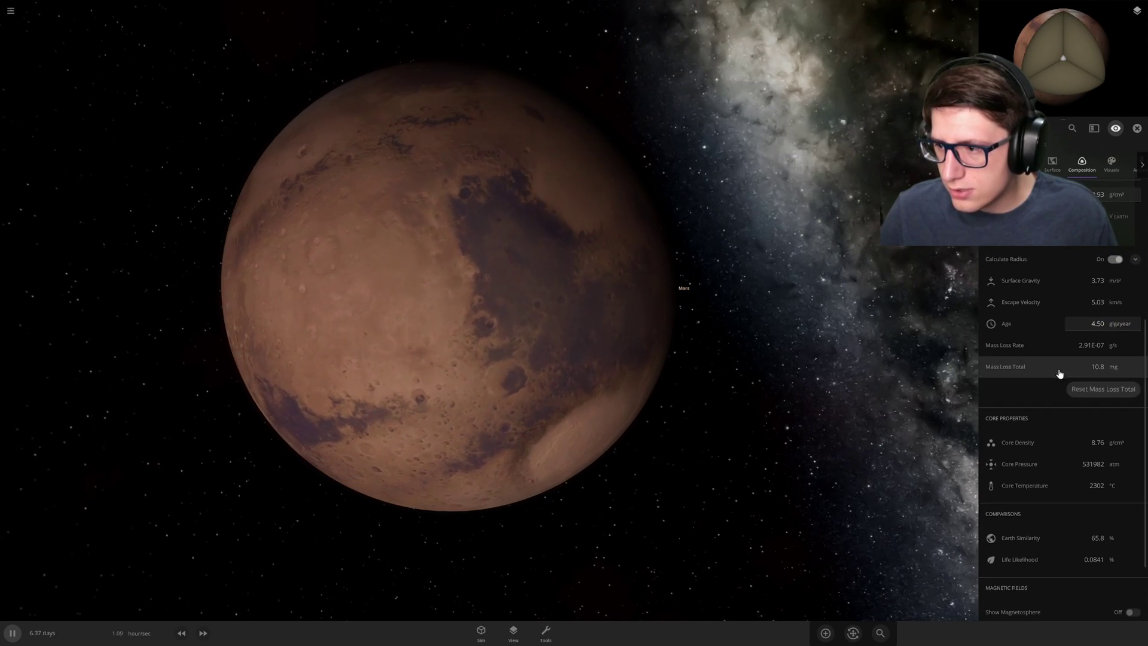
{"action": "scroll", "coordinate": [1059, 372], "scroll_direction": "down", "scroll_amount": 3}
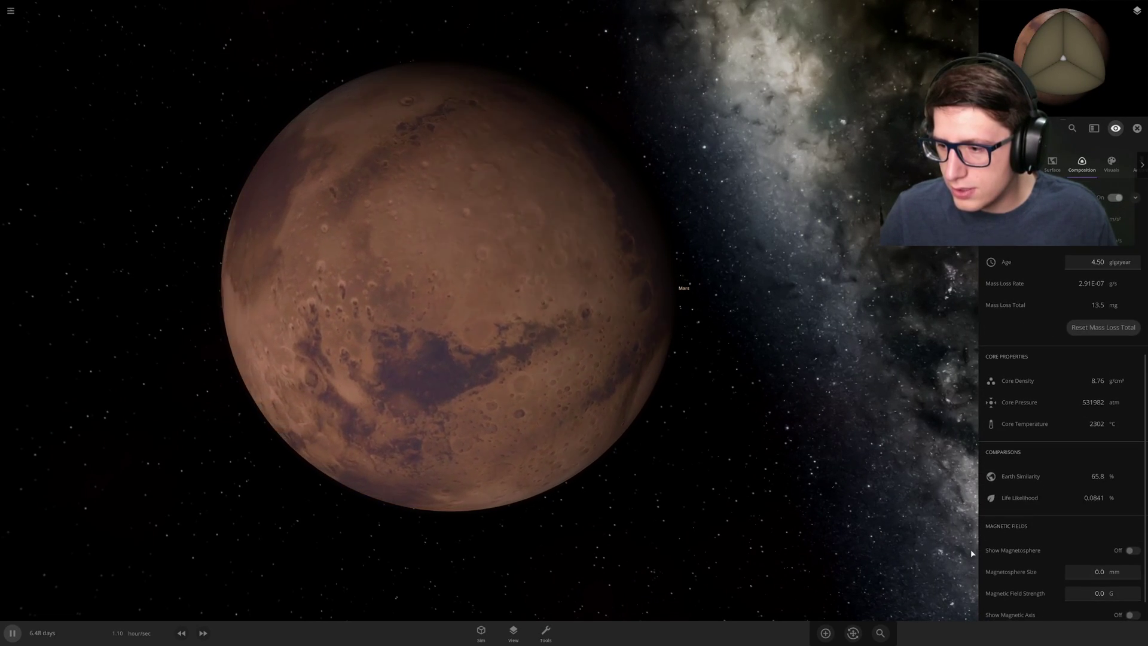
{"action": "scroll", "coordinate": [1070, 551], "scroll_direction": "down", "scroll_amount": 1}
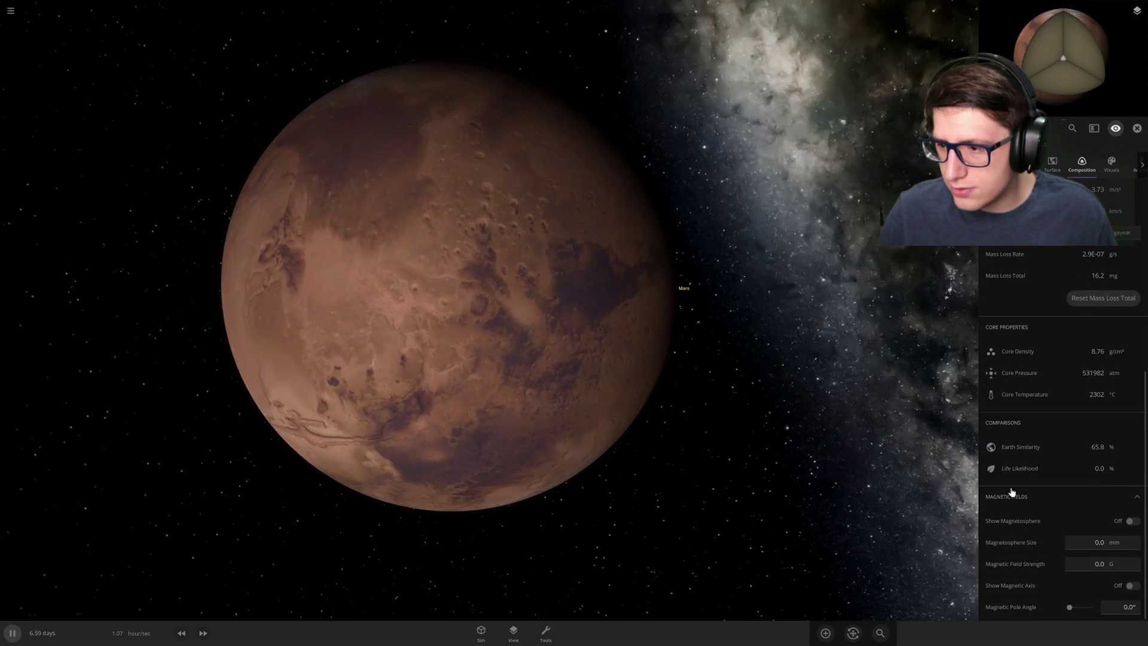
{"action": "scroll", "coordinate": [1064, 422], "scroll_direction": "up", "scroll_amount": 8}
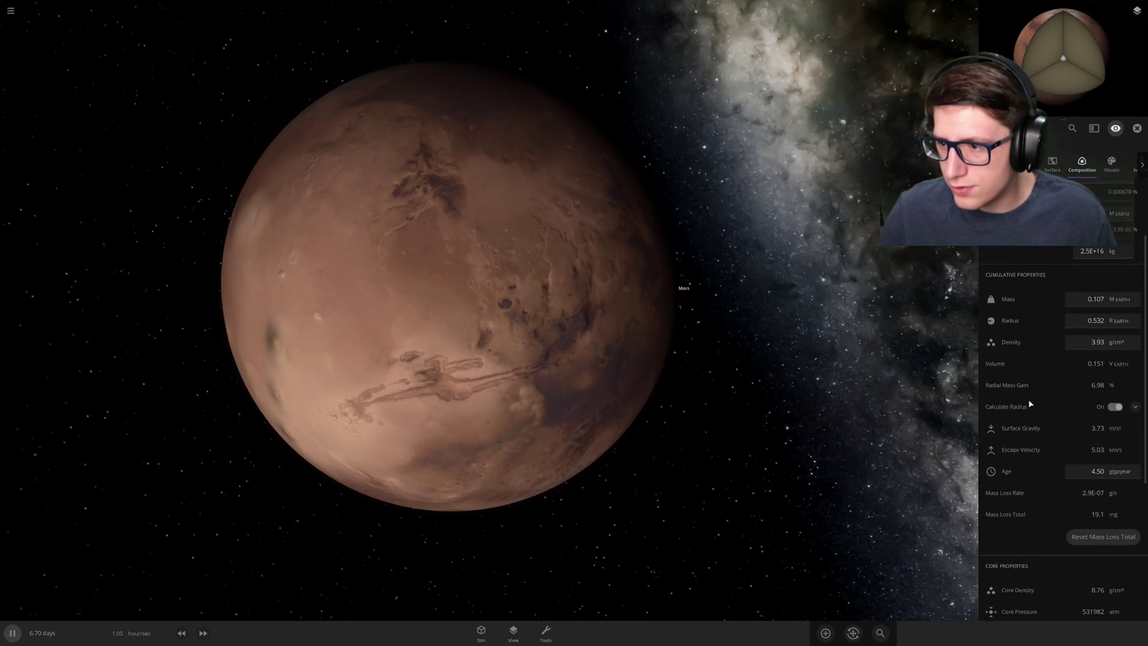
Increase Mars's water to about 2.16E-05 Earth masses and pause the simulation.
{"action": "scroll", "coordinate": [1047, 280], "scroll_direction": "up", "scroll_amount": 1}
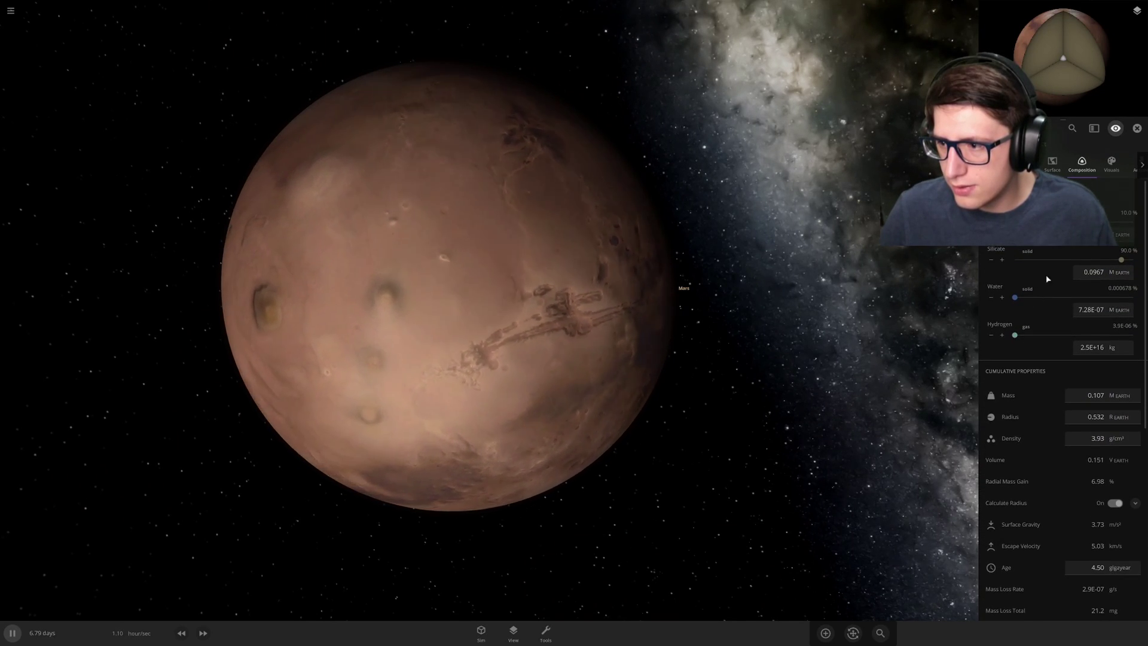
{"action": "left_click", "coordinate": [1003, 301]}
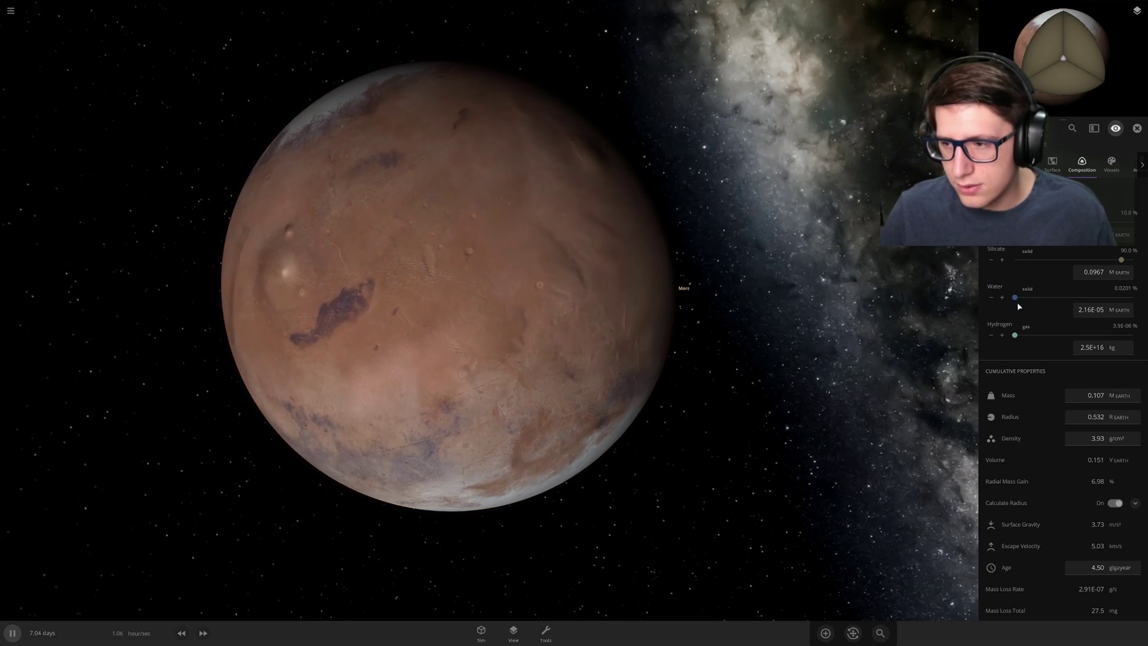
{"action": "key", "text": "space"}
Set the atmosphere mass to 1 Earth atmosphere mass and run the simulation briefly before pausing it.
{"action": "left_click", "coordinate": [1052, 163]}
{"action": "scroll", "coordinate": [1064, 406], "scroll_direction": "down", "scroll_amount": 6}
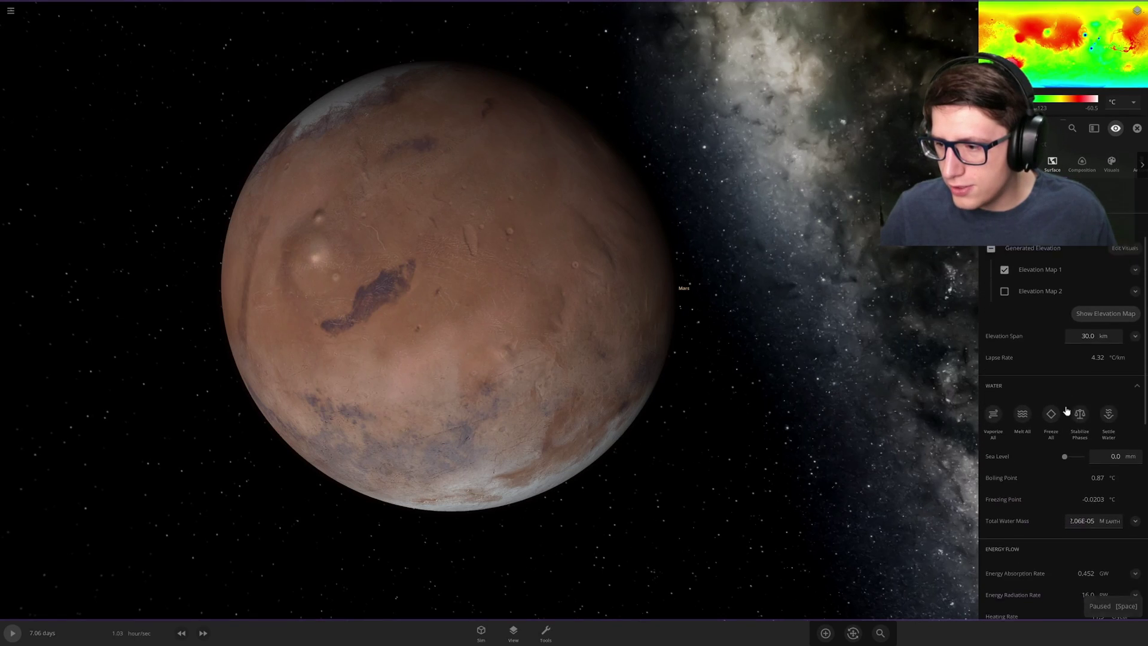
{"action": "scroll", "coordinate": [1068, 459], "scroll_direction": "down", "scroll_amount": 8}
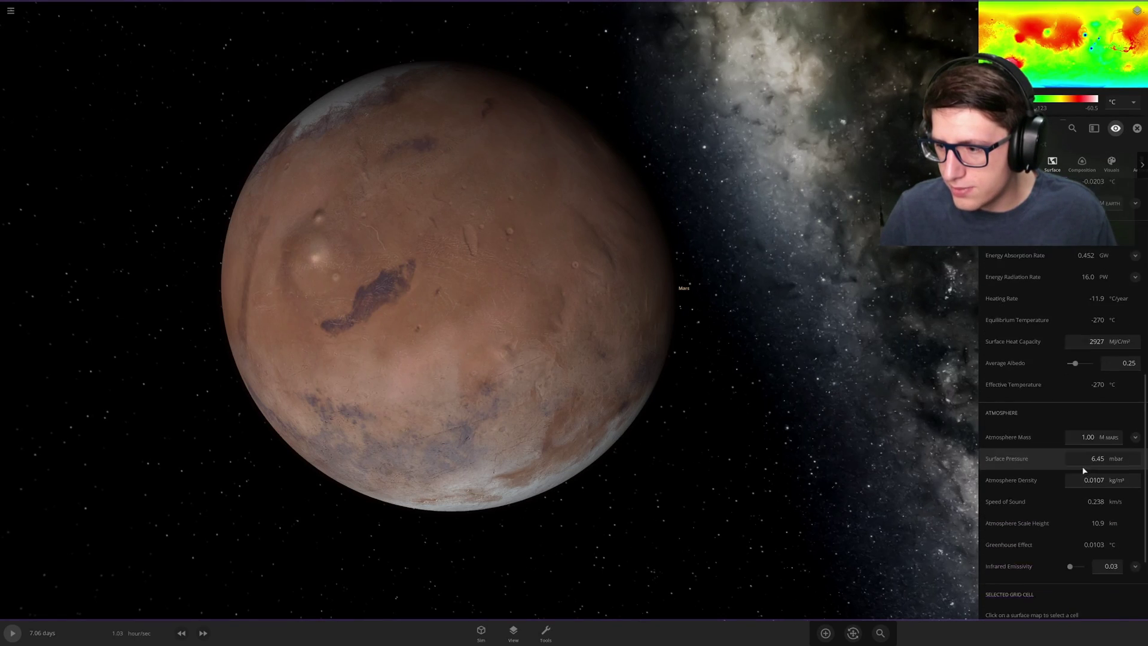
{"action": "left_click", "coordinate": [1118, 413]}
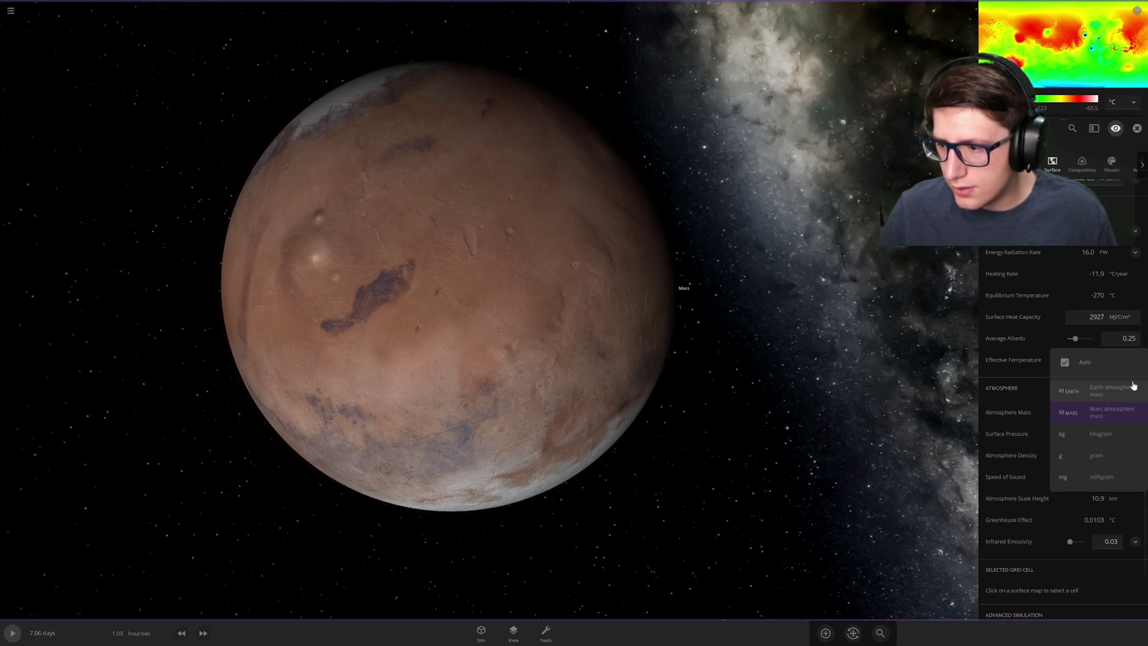
{"action": "left_click", "coordinate": [1125, 396]}
{"action": "left_click", "coordinate": [1135, 420]}
{"action": "type", "text": "1"}
{"action": "key", "text": "Return"}
{"action": "key", "text": "space"}
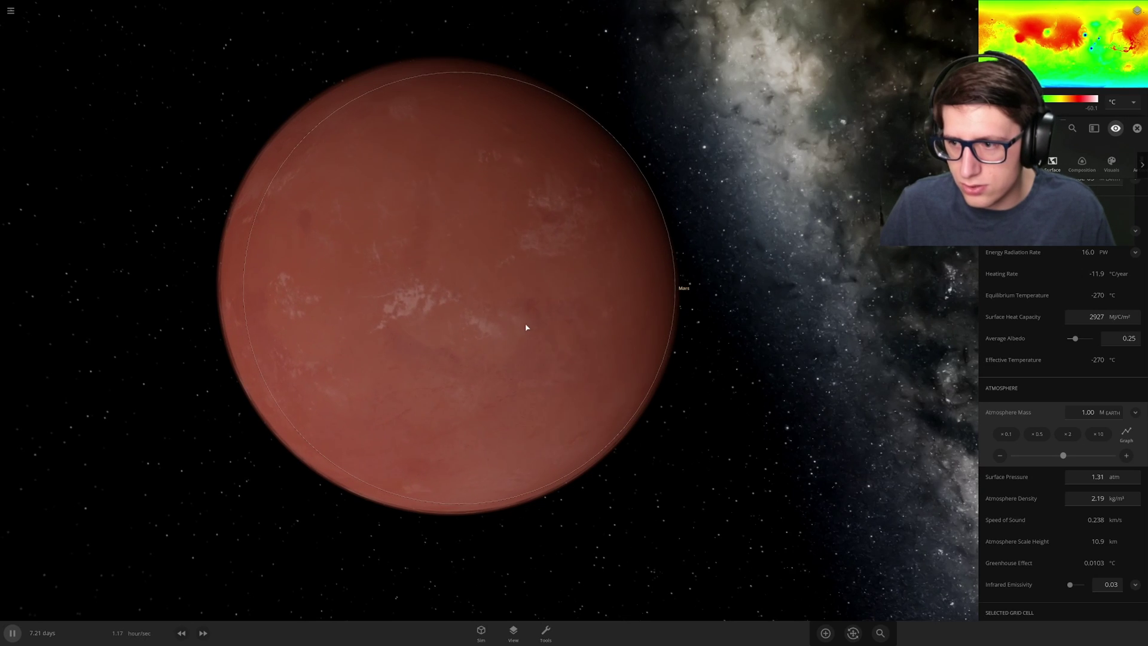
{"action": "key", "text": "space"}
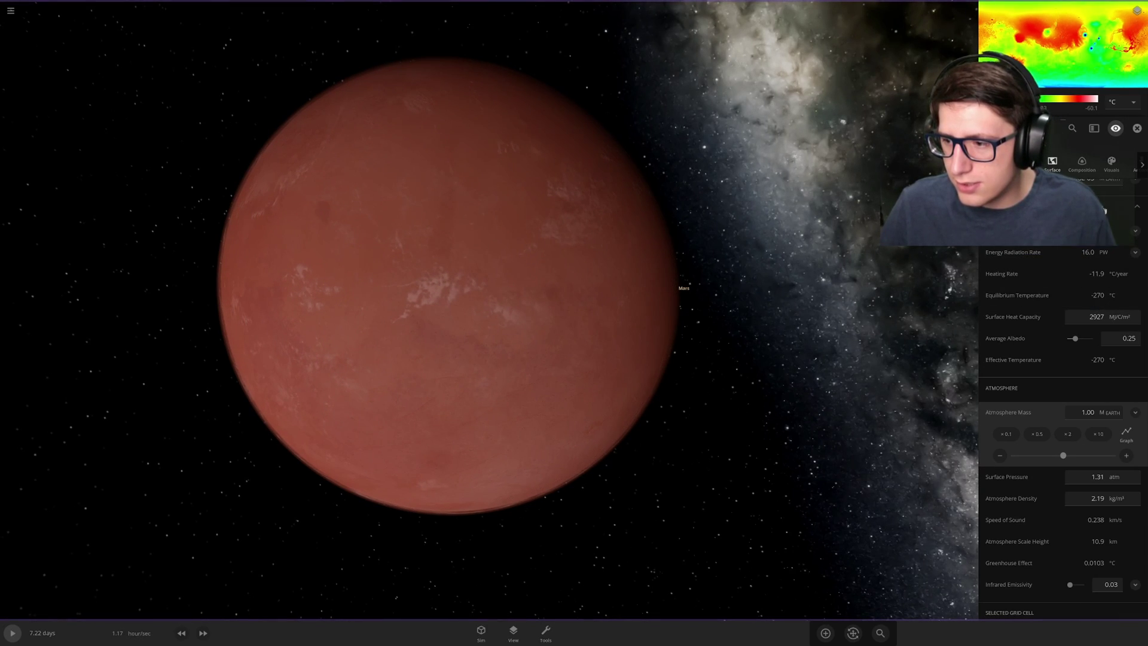
Set the planet's surface pressure to 1 atm and run the simulation briefly before pausing it.
{"action": "left_click", "coordinate": [1112, 413]}
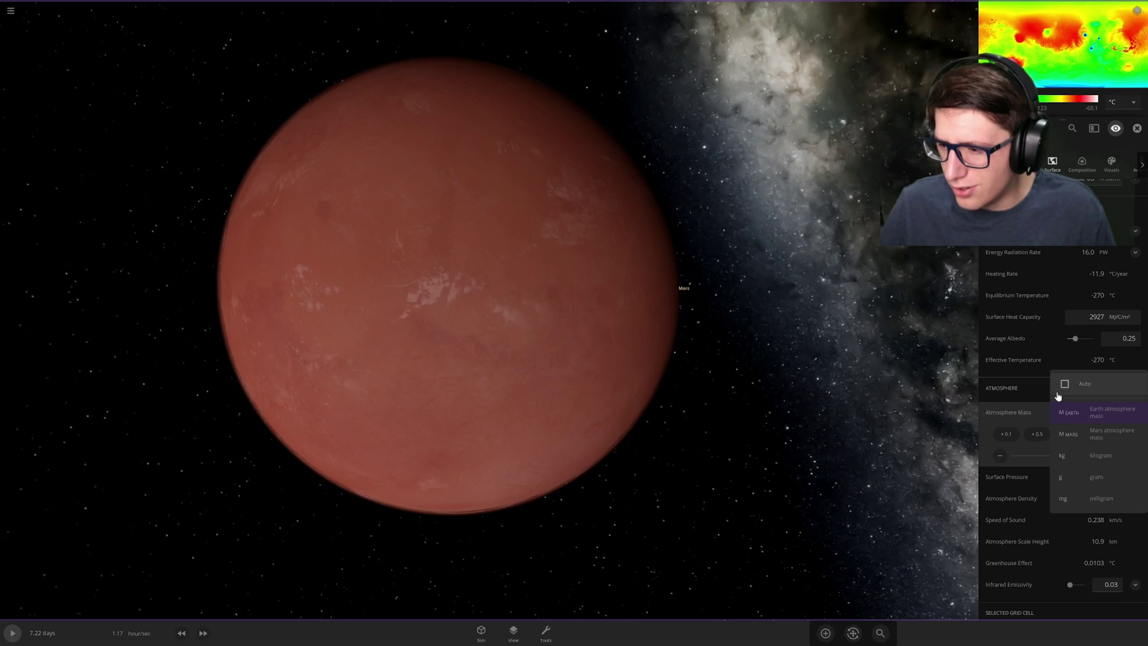
{"action": "left_click", "coordinate": [1037, 409]}
{"action": "left_click", "coordinate": [1119, 440]}
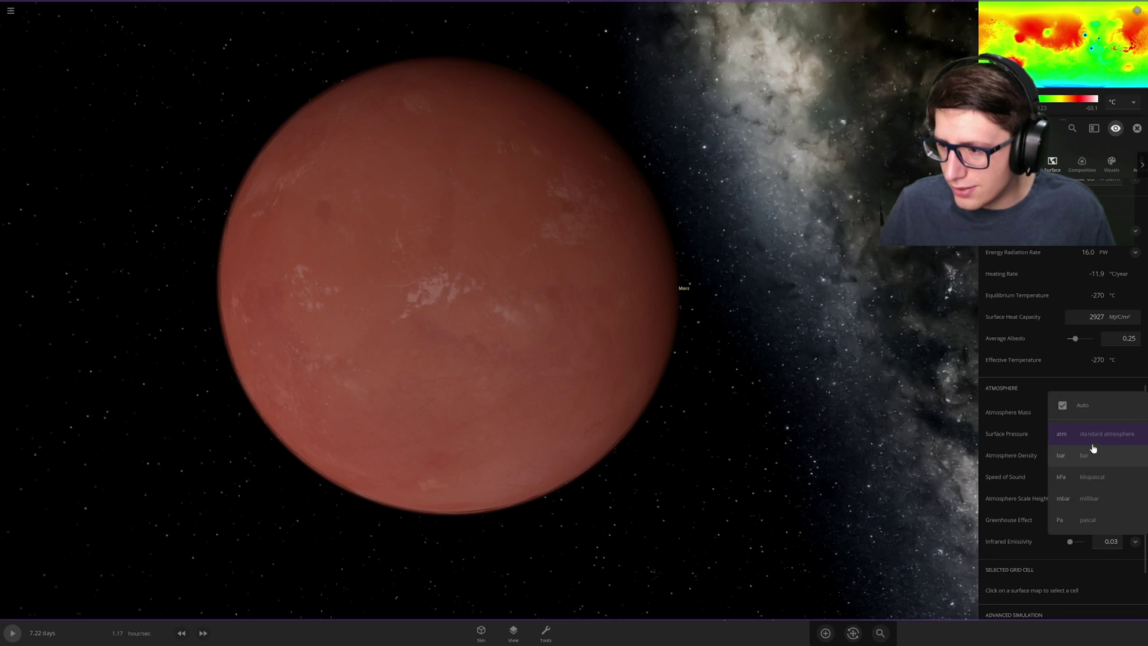
{"action": "left_click", "coordinate": [1036, 442]}
{"action": "left_click", "coordinate": [1058, 442]}
{"action": "type", "text": "1"}
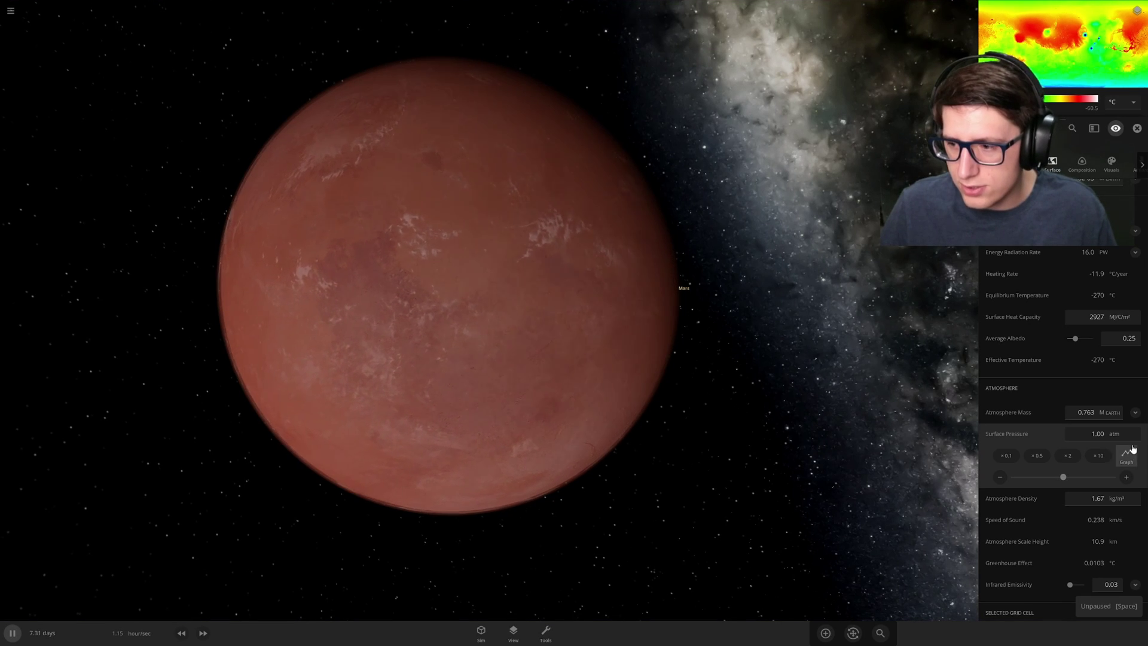
{"action": "key", "text": "space"}
Hide the atmosphere layer in the planet's visual settings.
{"action": "left_click", "coordinate": [1081, 164]}
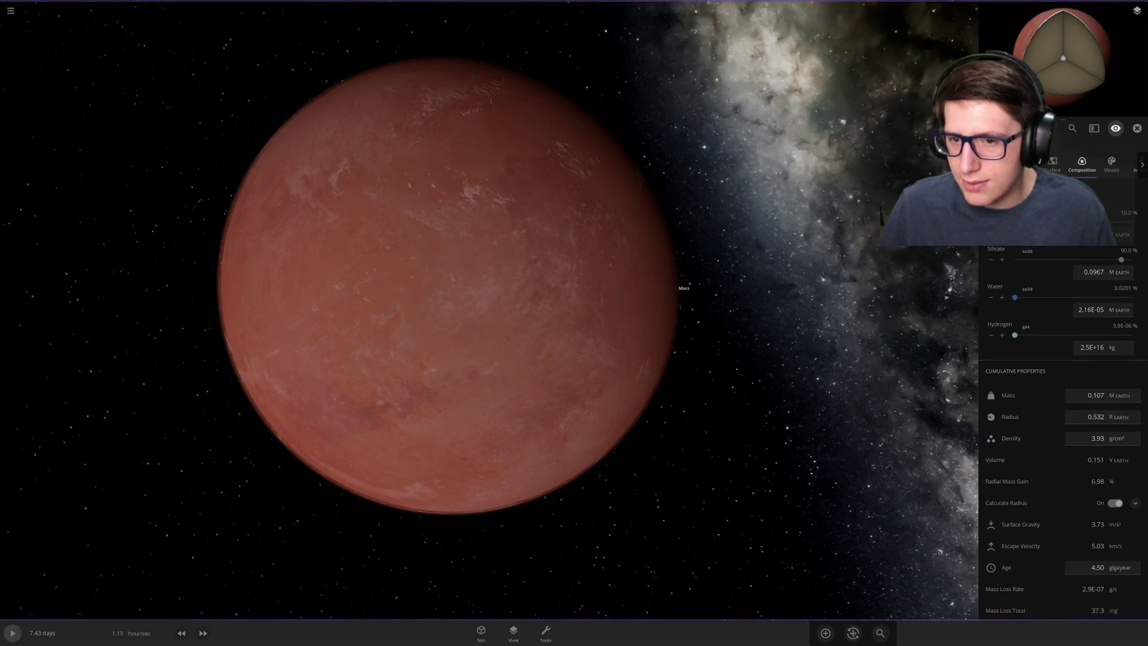
{"action": "left_click", "coordinate": [1113, 168]}
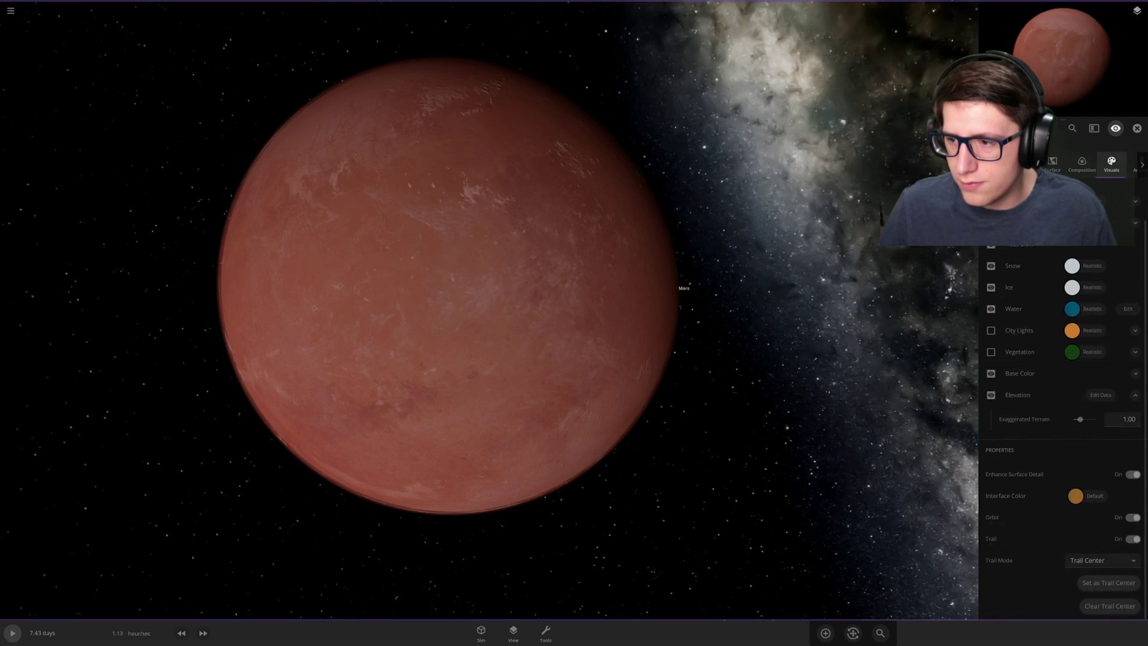
{"action": "left_click", "coordinate": [990, 202]}
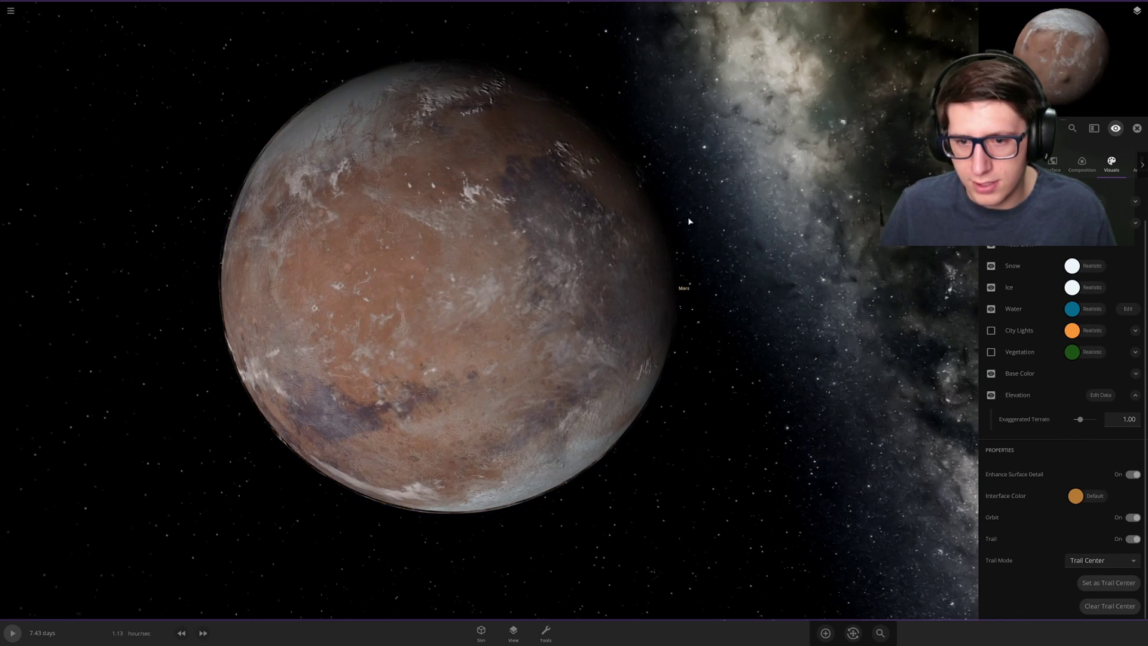
Examine the planet's surface and clouds from different angles and distances with the simulation running, then pause it.
{"action": "left_click_drag", "start_coordinate": [683, 219], "coordinate": [797, 195]}
{"action": "scroll", "coordinate": [694, 214], "scroll_direction": "up", "scroll_amount": 3}
{"action": "left_click_drag", "start_coordinate": [694, 214], "coordinate": [564, 233]}
{"action": "scroll", "coordinate": [546, 233], "scroll_direction": "down", "scroll_amount": 3}
{"action": "key", "text": "space"}
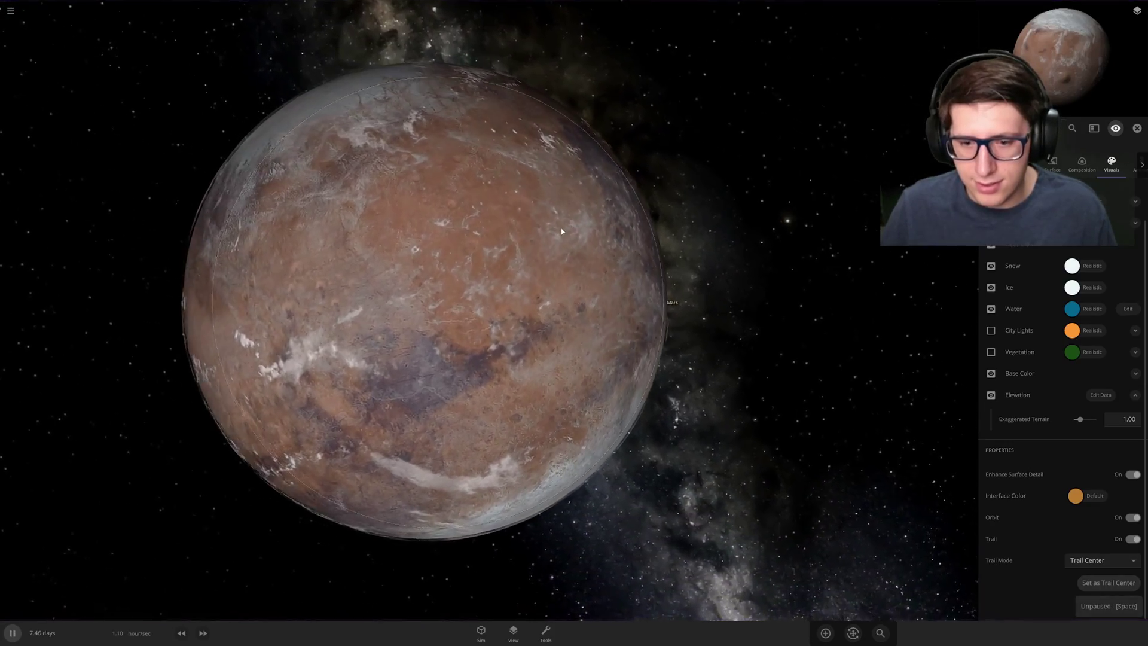
{"action": "scroll", "coordinate": [567, 235], "scroll_direction": "up", "scroll_amount": 3}
{"action": "scroll", "coordinate": [574, 240], "scroll_direction": "down", "scroll_amount": 3}
{"action": "scroll", "coordinate": [579, 244], "scroll_direction": "up", "scroll_amount": 4}
{"action": "key", "text": "space"}
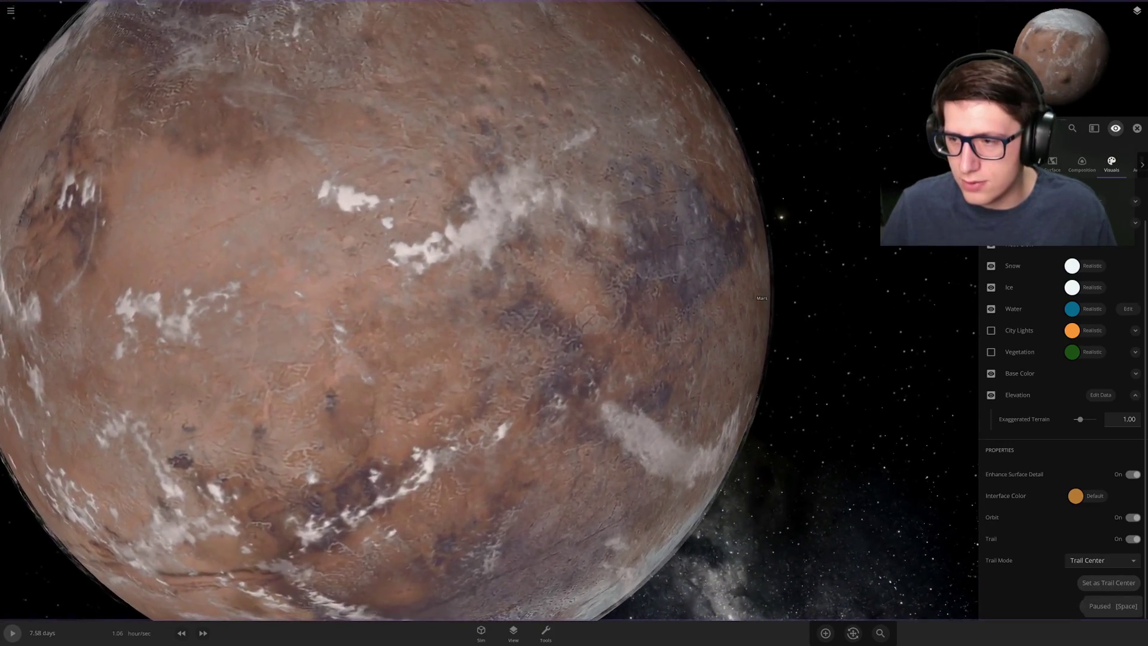
Raise the planet's average temperature in its overview properties and resume the simulation.
{"action": "left_click", "coordinate": [994, 164]}
{"action": "scroll", "coordinate": [1063, 418], "scroll_direction": "up", "scroll_amount": 2}
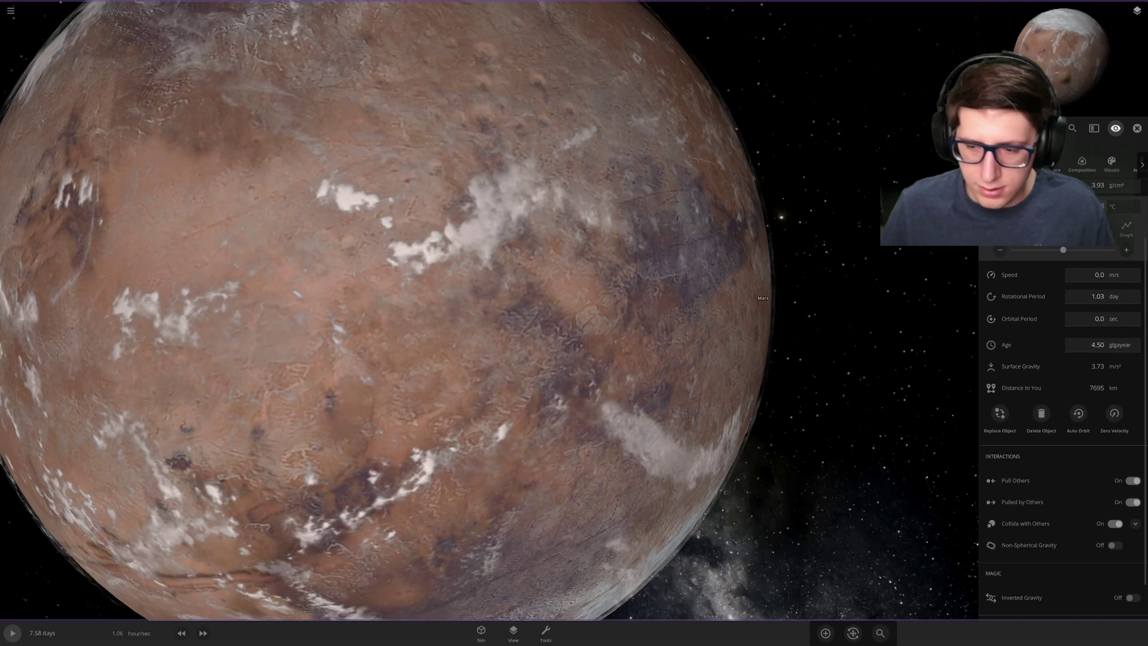
{"action": "key", "text": "space"}
{"action": "scroll", "coordinate": [462, 333], "scroll_direction": "down", "scroll_amount": 5}
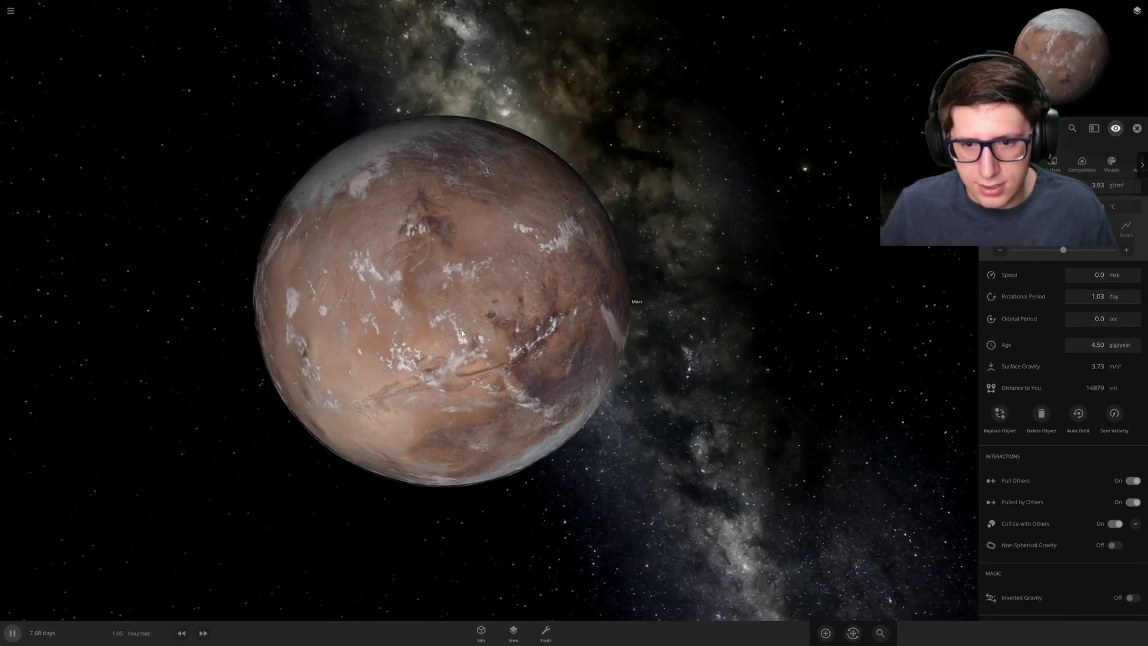
{"action": "scroll", "coordinate": [462, 333], "scroll_direction": "up", "scroll_amount": 3}
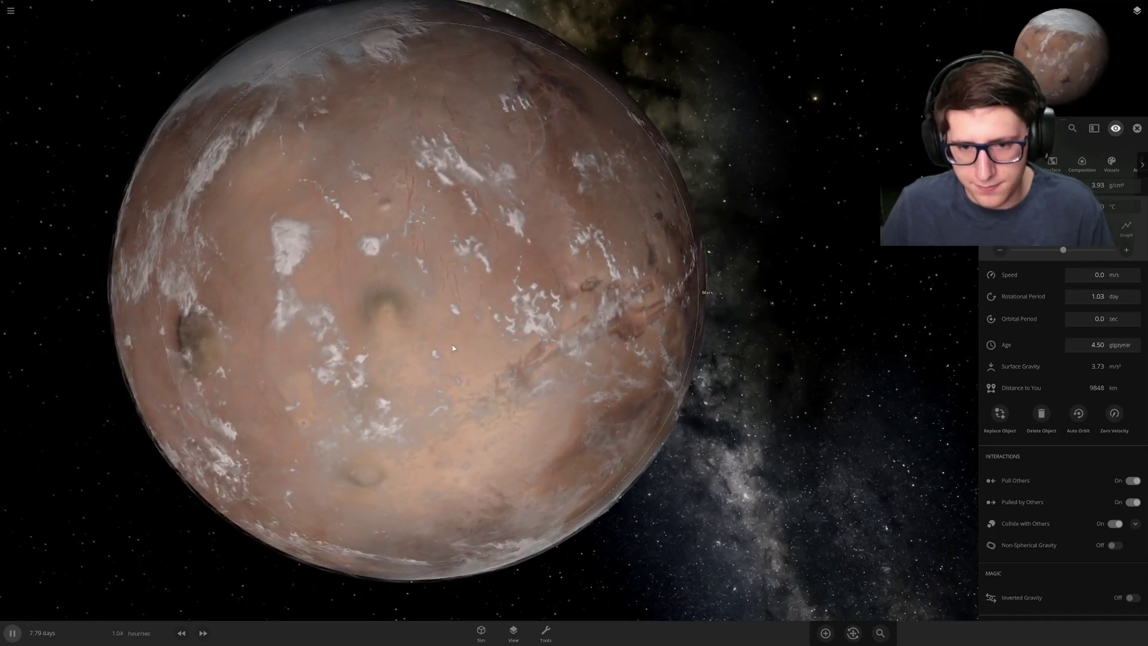
Speed the simulation up to 7.21 days per second, then slow it to 0.0833 days per second.
{"action": "key", "text": "period"}
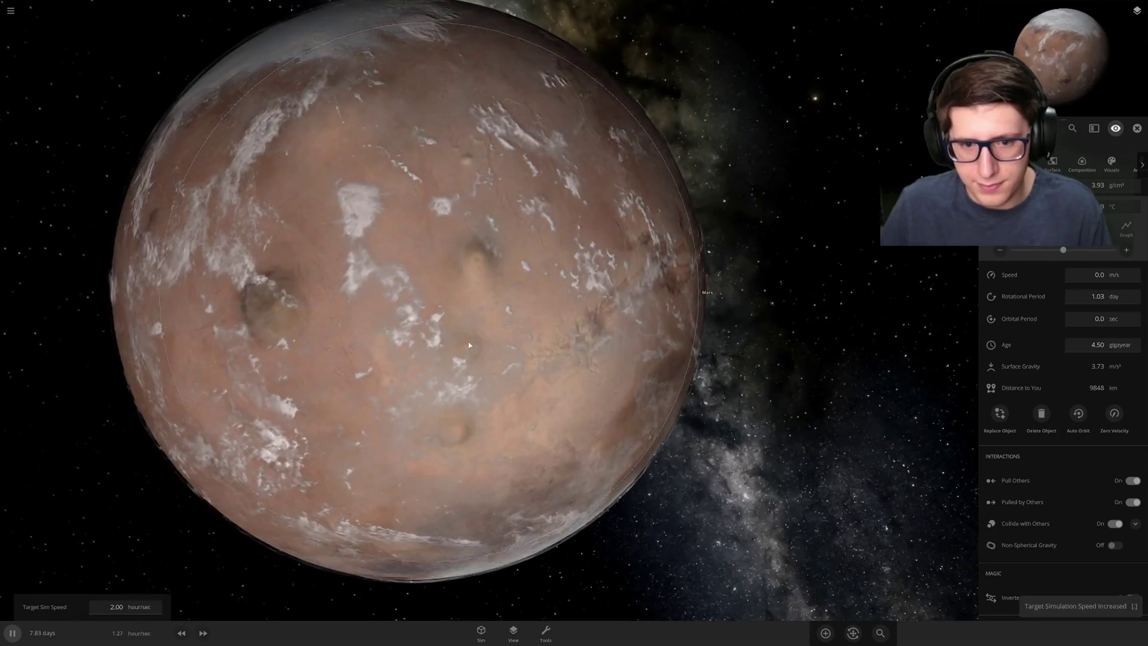
{"action": "scroll", "coordinate": [469, 345], "scroll_direction": "down", "scroll_amount": 2}
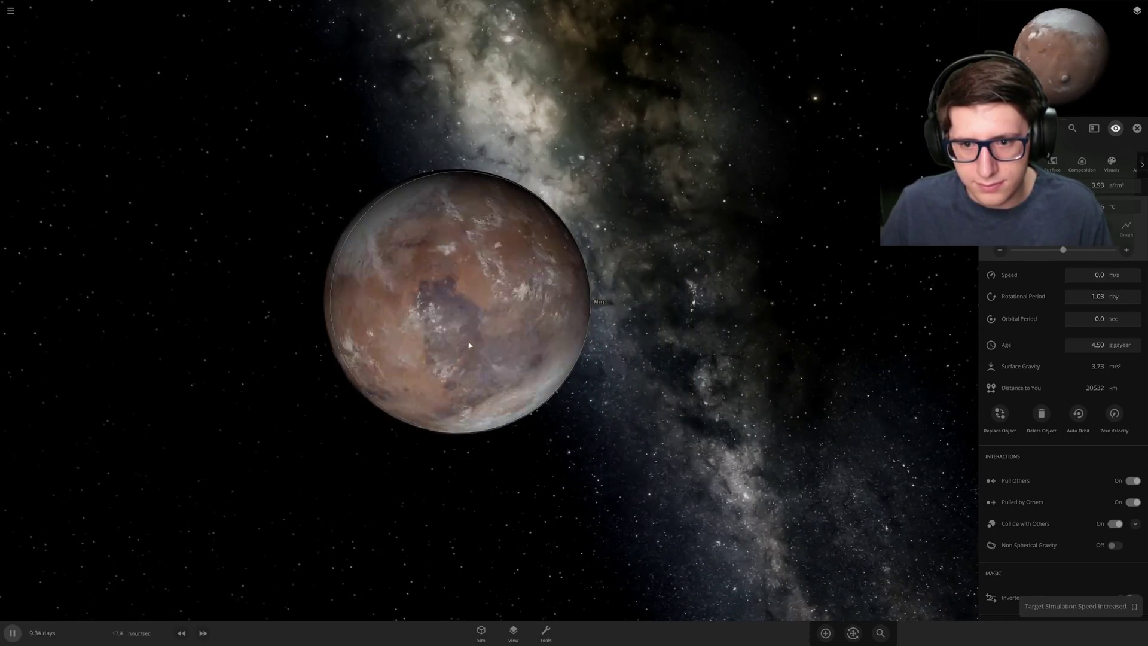
{"action": "key", "text": "period"}
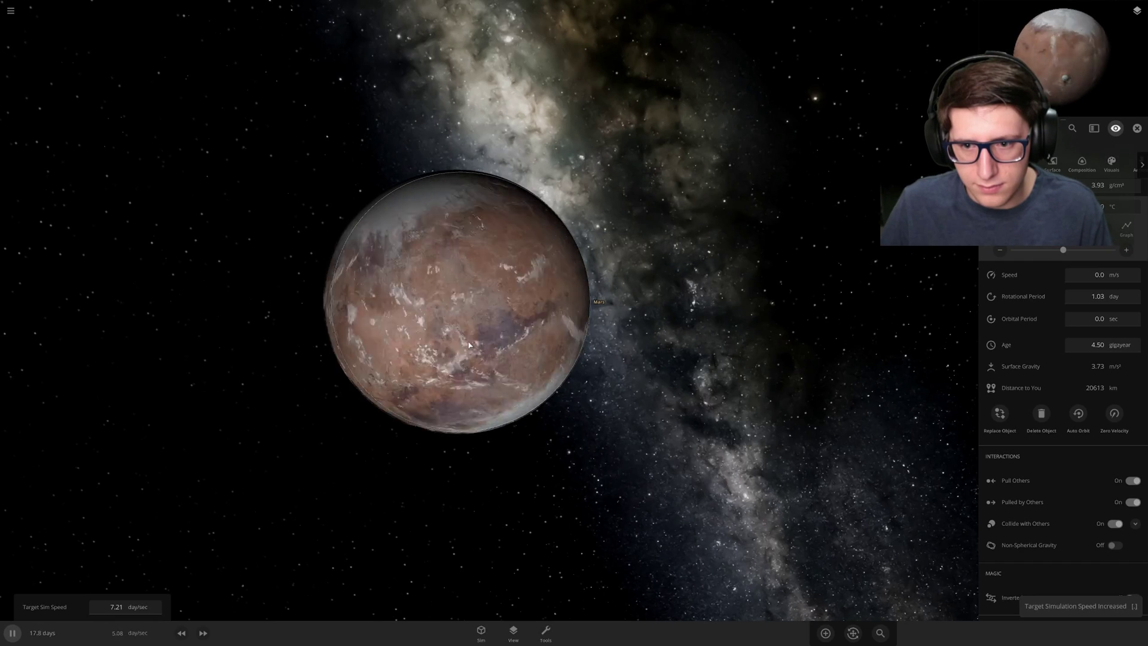
{"action": "key", "text": "comma"}
{"action": "key", "text": "comma"}
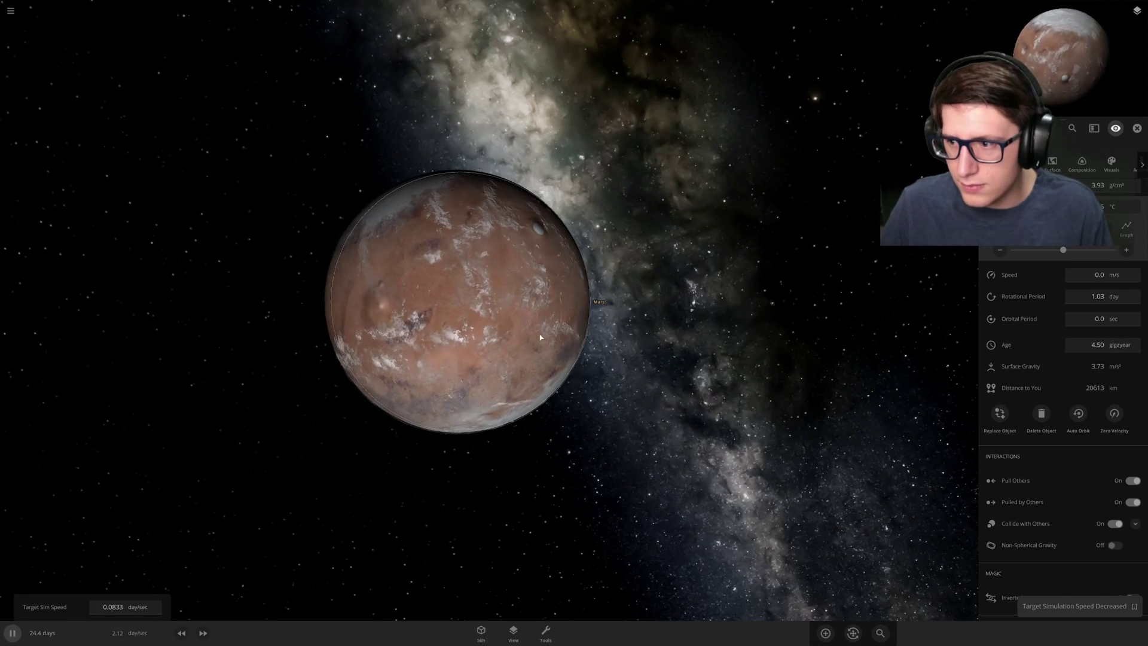
{"action": "scroll", "coordinate": [756, 223], "scroll_direction": "up", "scroll_amount": 5}
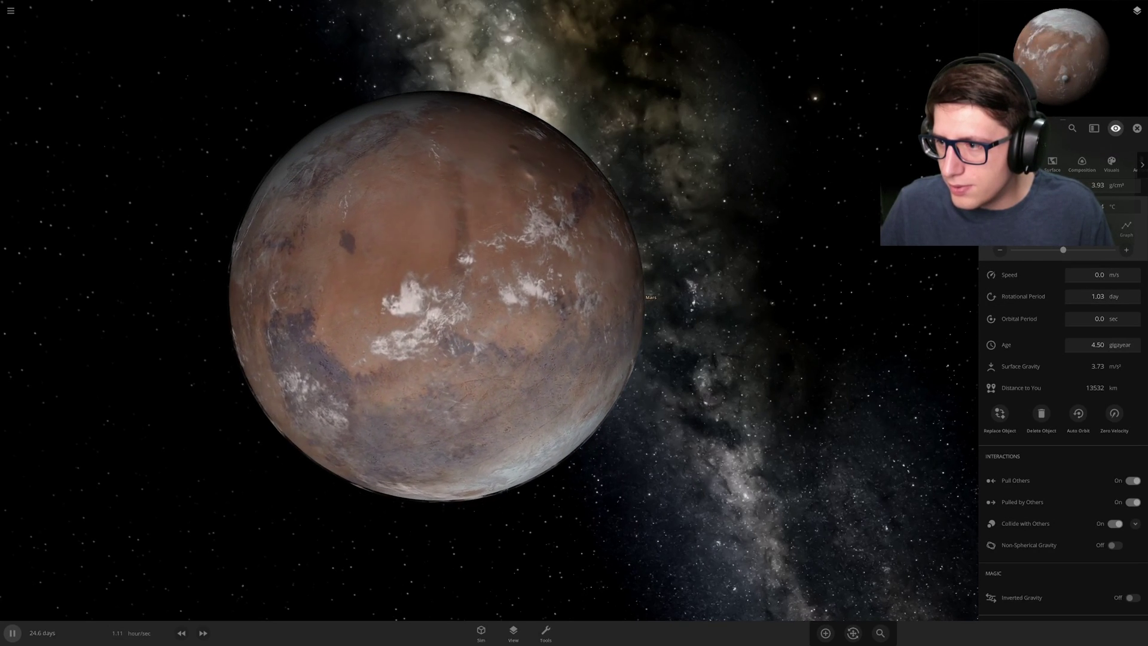
Show the average temperature in a graph over time, then close the graph.
{"action": "scroll", "coordinate": [1097, 283], "scroll_direction": "up", "scroll_amount": 3}
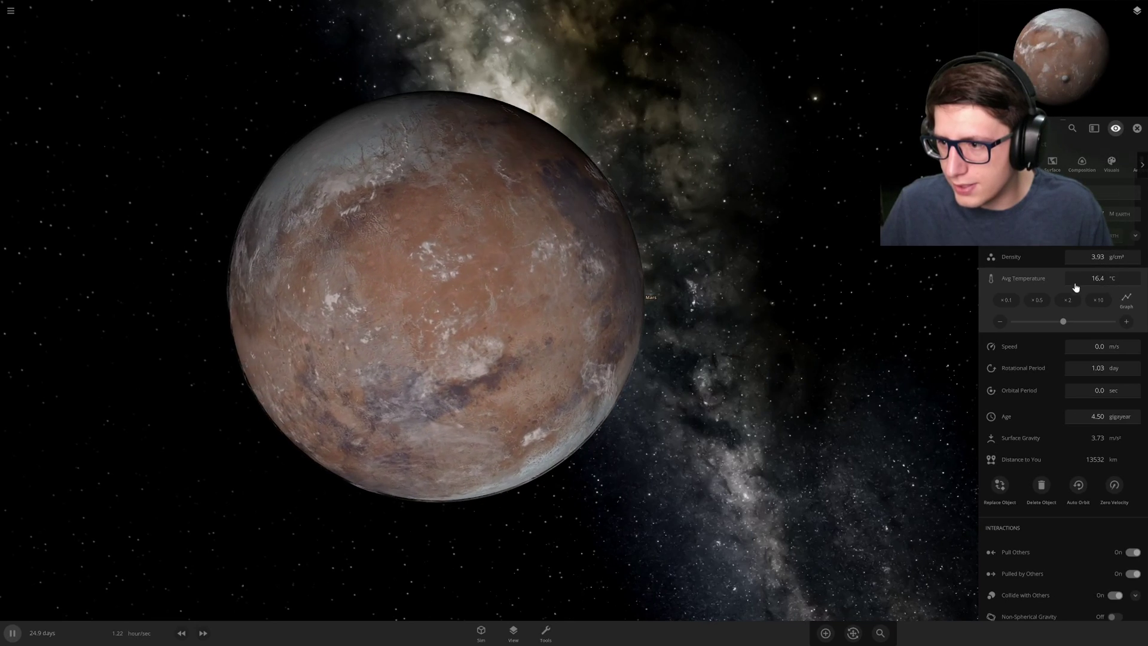
{"action": "left_click", "coordinate": [1126, 300]}
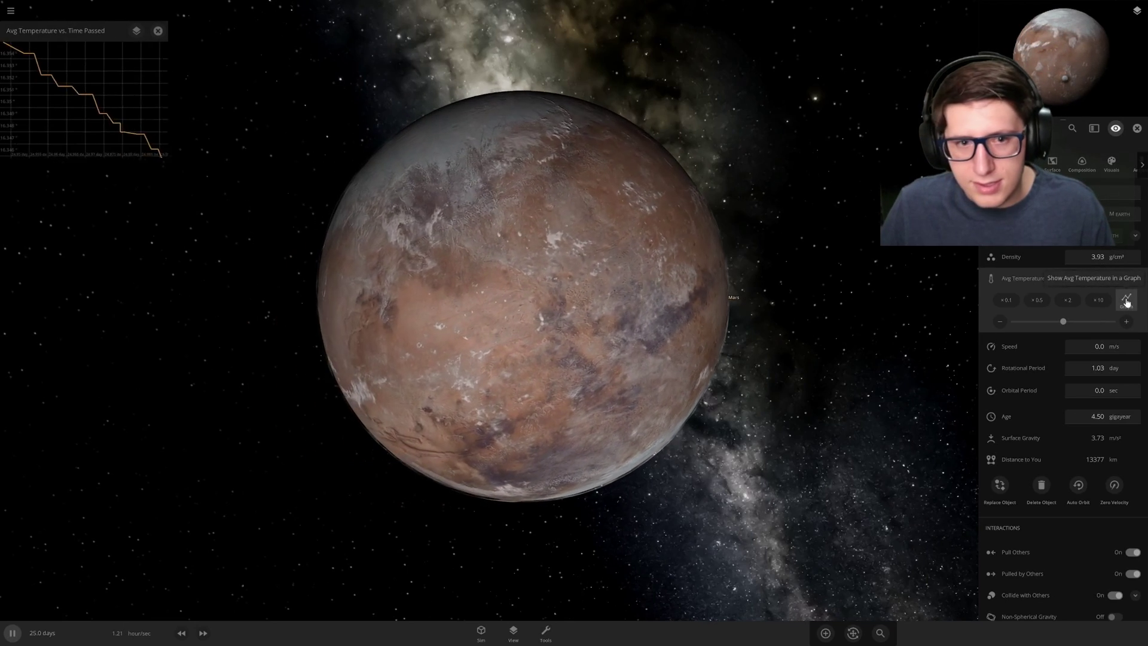
{"action": "left_click", "coordinate": [157, 31]}
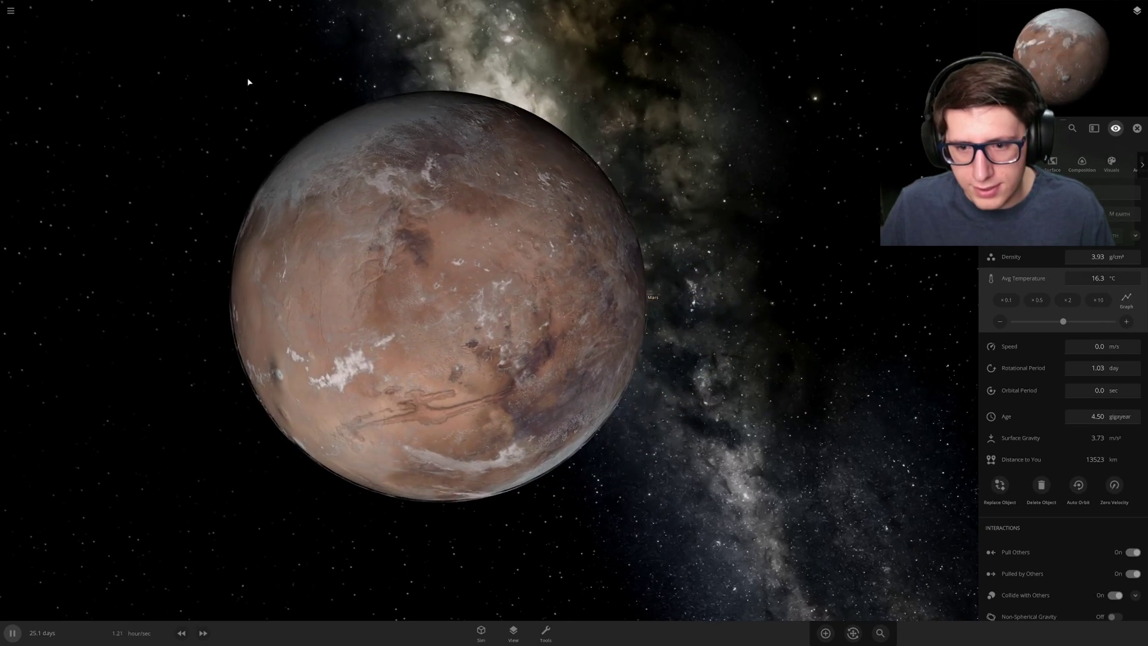
Raise the planet's sea level to about 7.20 km and pause the simulation.
{"action": "left_click", "coordinate": [1054, 164]}
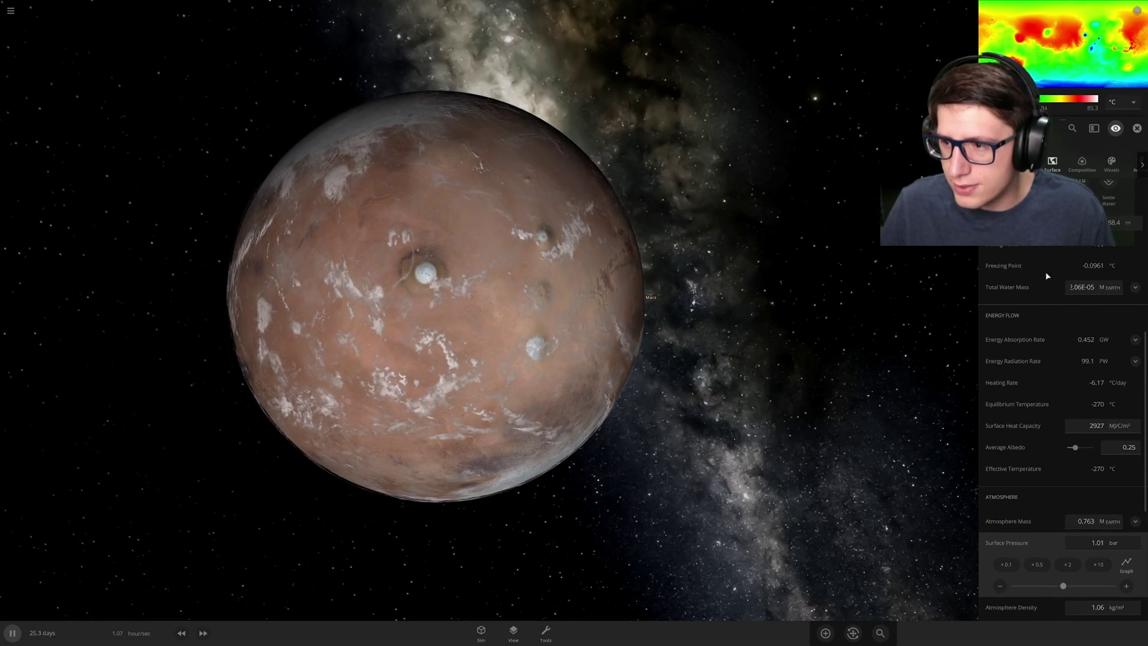
{"action": "scroll", "coordinate": [1049, 303], "scroll_direction": "up", "scroll_amount": 2}
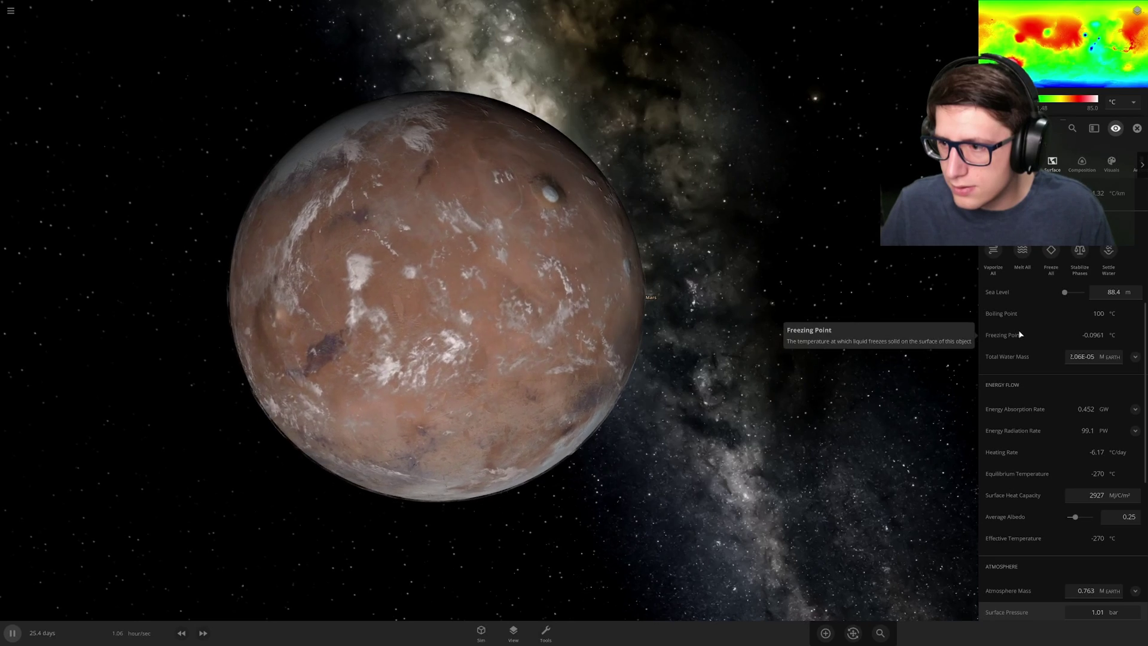
{"action": "scroll", "coordinate": [1065, 409], "scroll_direction": "up", "scroll_amount": 3}
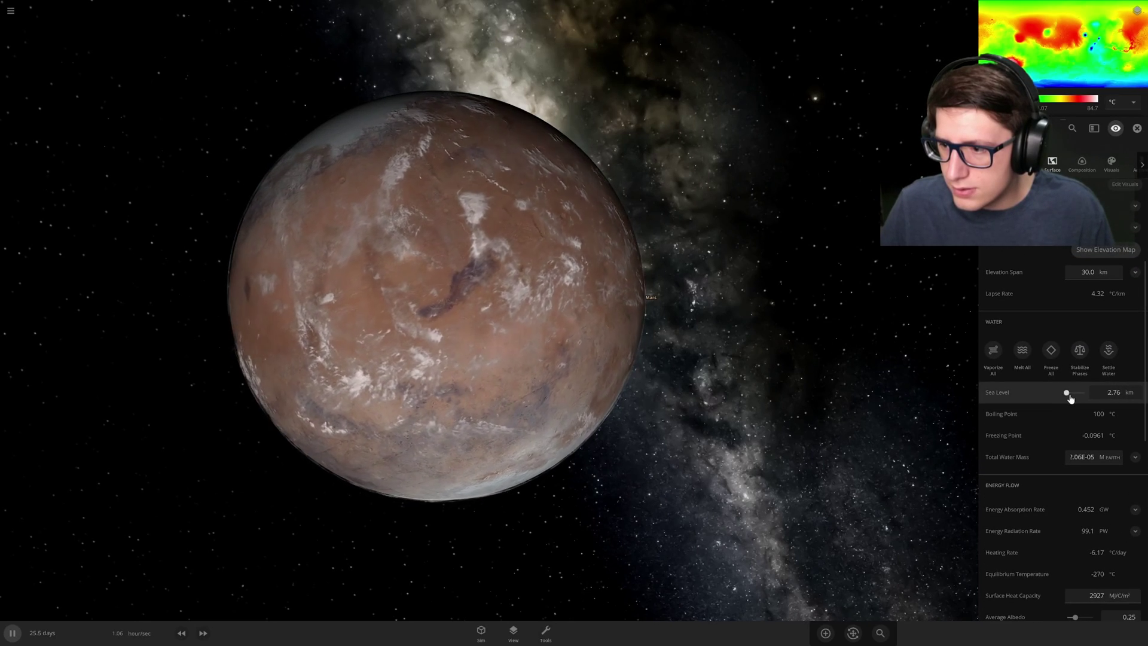
{"action": "left_click_drag", "start_coordinate": [1071, 398], "coordinate": [1071, 398]}
{"action": "key", "text": "space"}
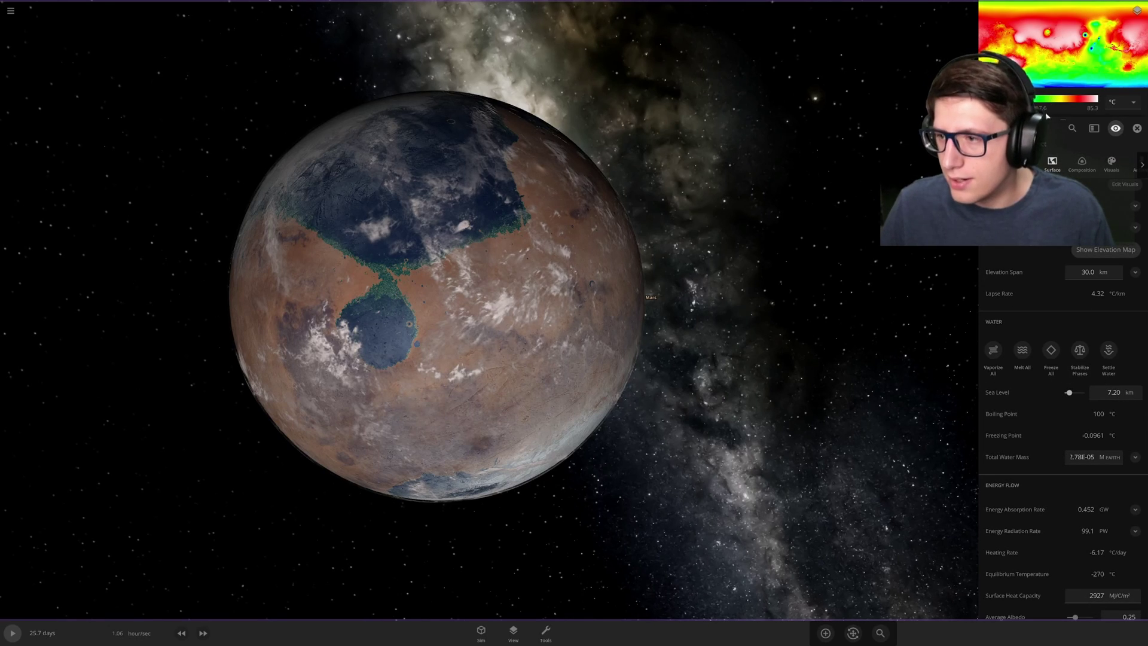
Review the planet's composition, surface and visual settings, including the available surface data views.
{"action": "left_click", "coordinate": [1090, 164]}
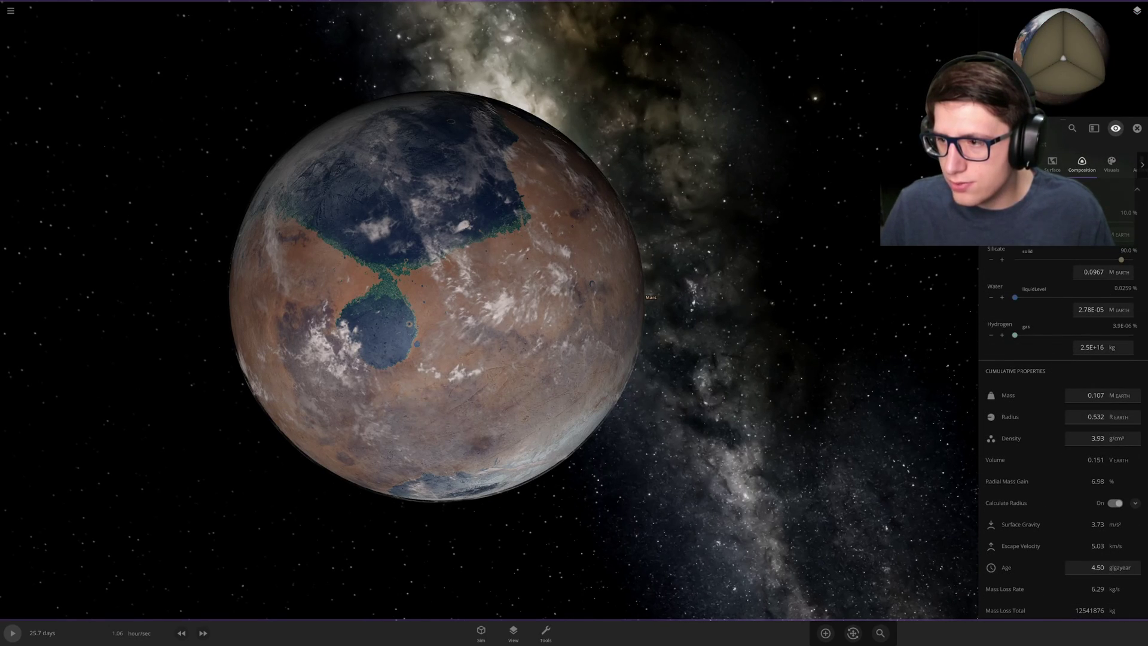
{"action": "left_click", "coordinate": [1049, 168]}
{"action": "scroll", "coordinate": [1069, 383], "scroll_direction": "down", "scroll_amount": 5}
{"action": "scroll", "coordinate": [1086, 323], "scroll_direction": "up", "scroll_amount": 4}
{"action": "left_click", "coordinate": [1110, 166]}
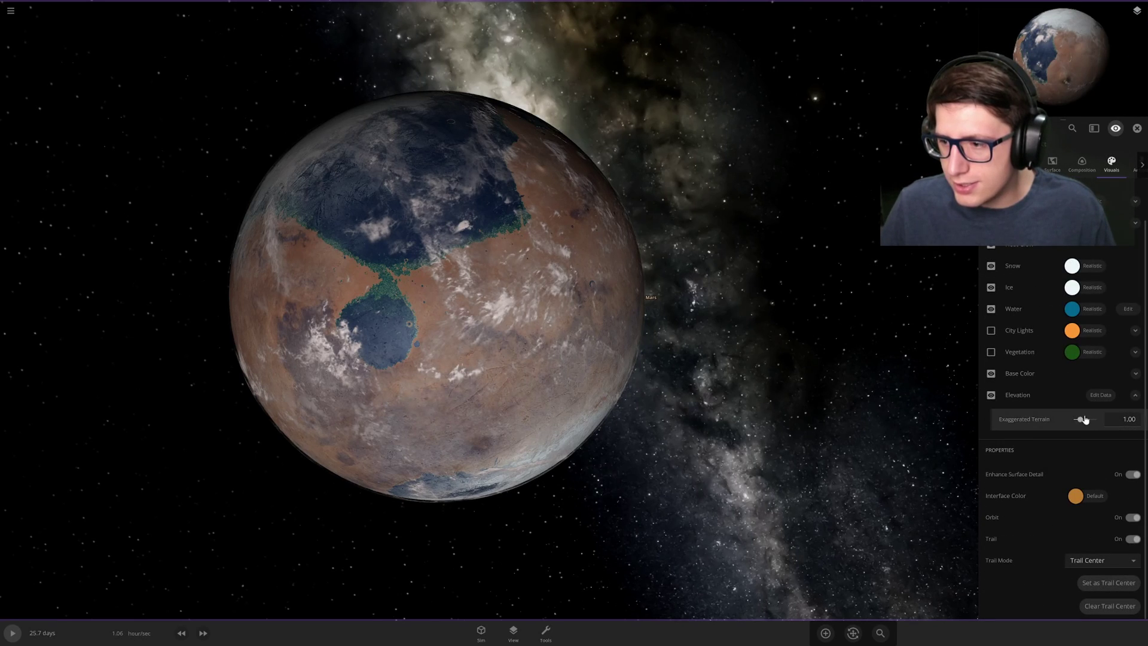
{"action": "scroll", "coordinate": [1079, 439], "scroll_direction": "up", "scroll_amount": 2}
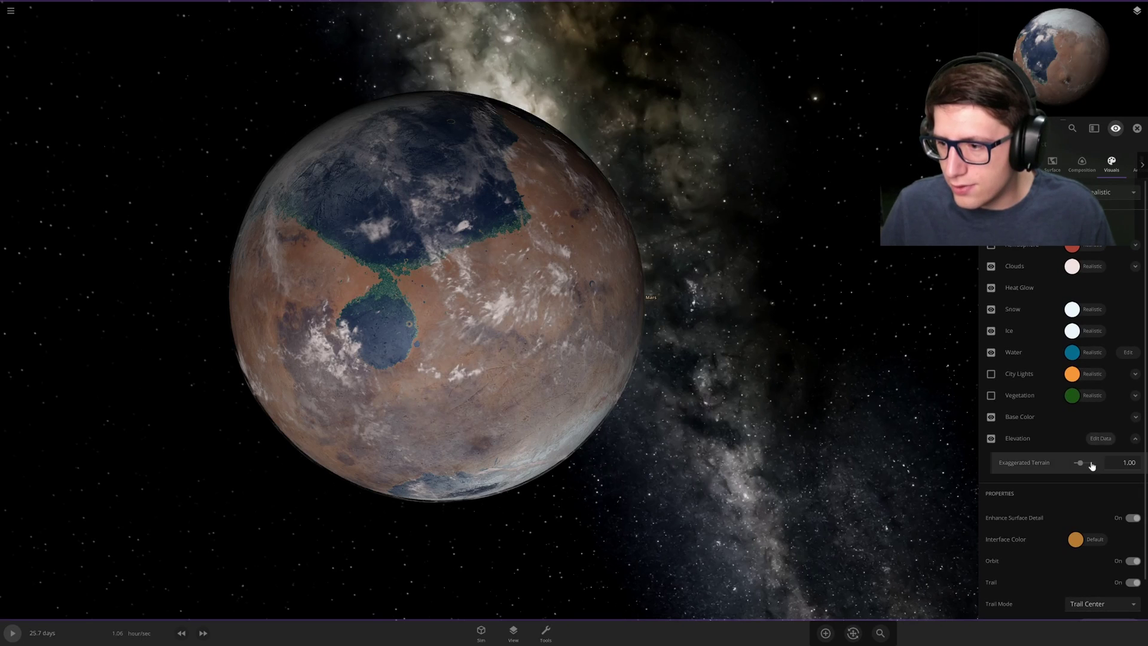
{"action": "left_click", "coordinate": [1116, 193]}
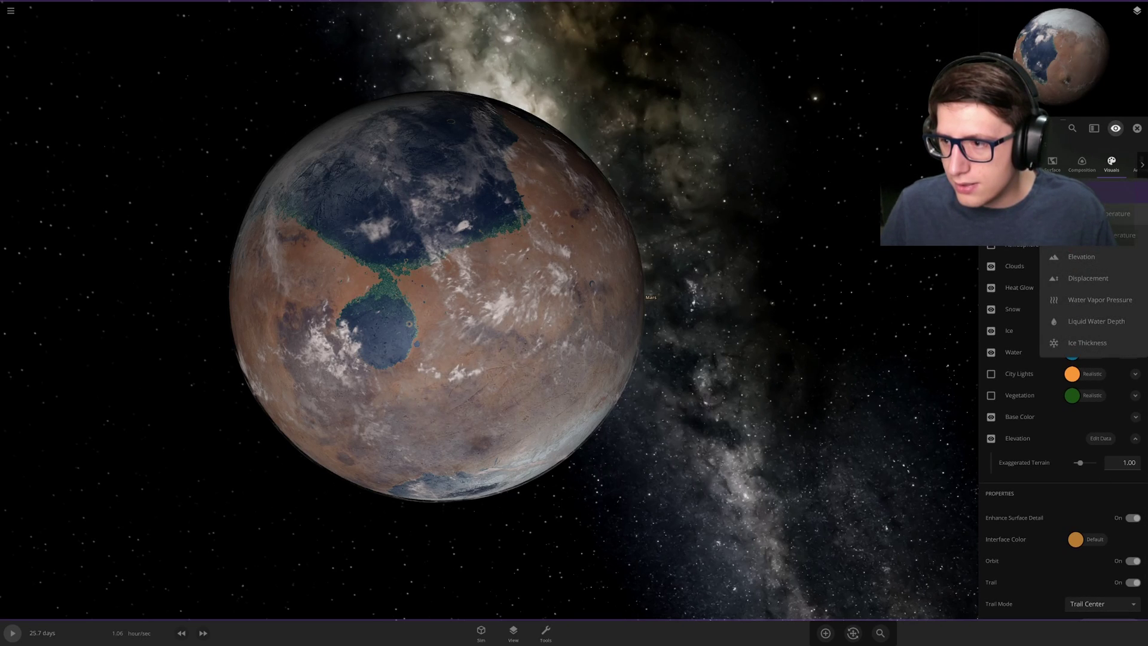
{"action": "left_click", "coordinate": [1116, 211]}
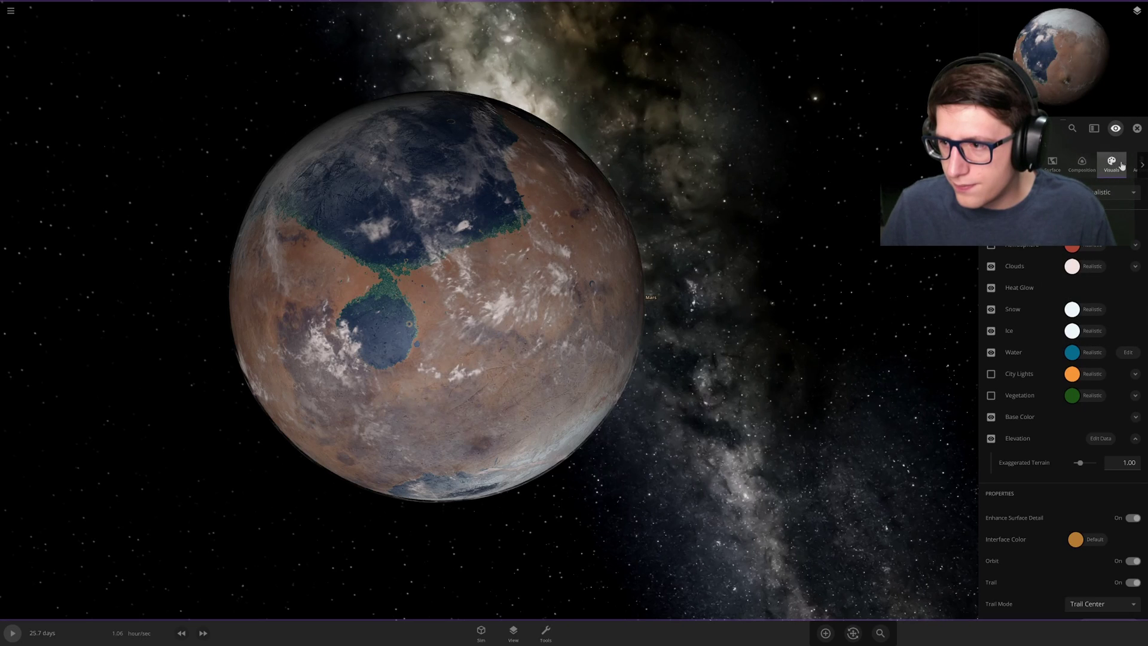
Open the elevation data, enable Elevation Map 2 and assign the Earth map to it.
{"action": "left_click", "coordinate": [1101, 439]}
{"action": "left_click", "coordinate": [1005, 356]}
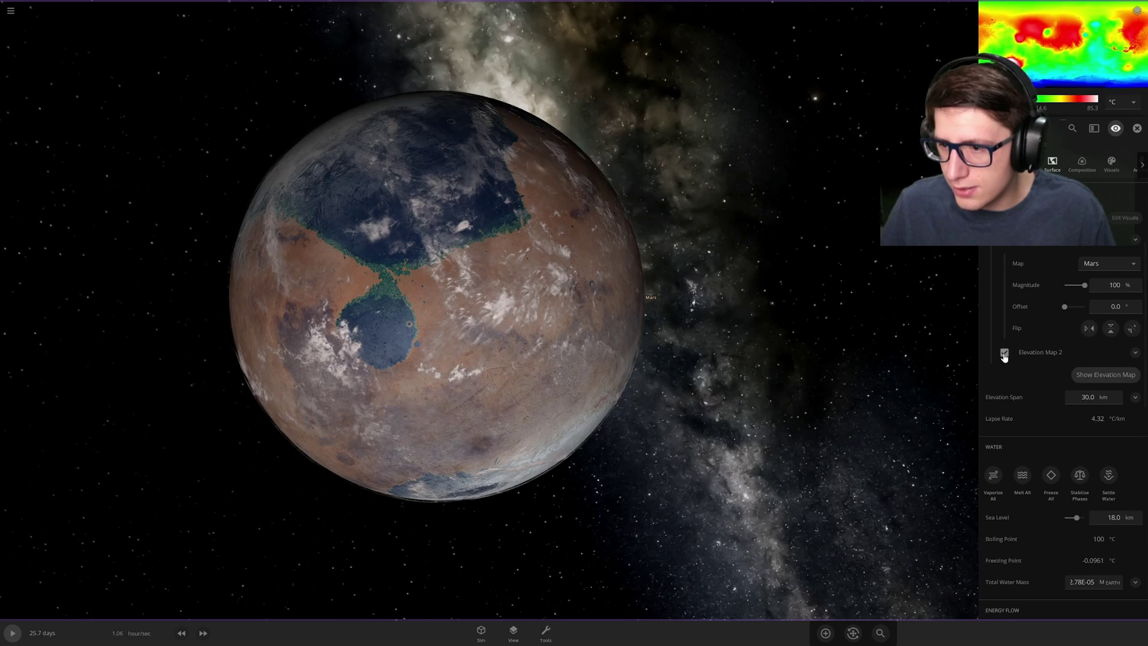
{"action": "left_click", "coordinate": [1136, 353]}
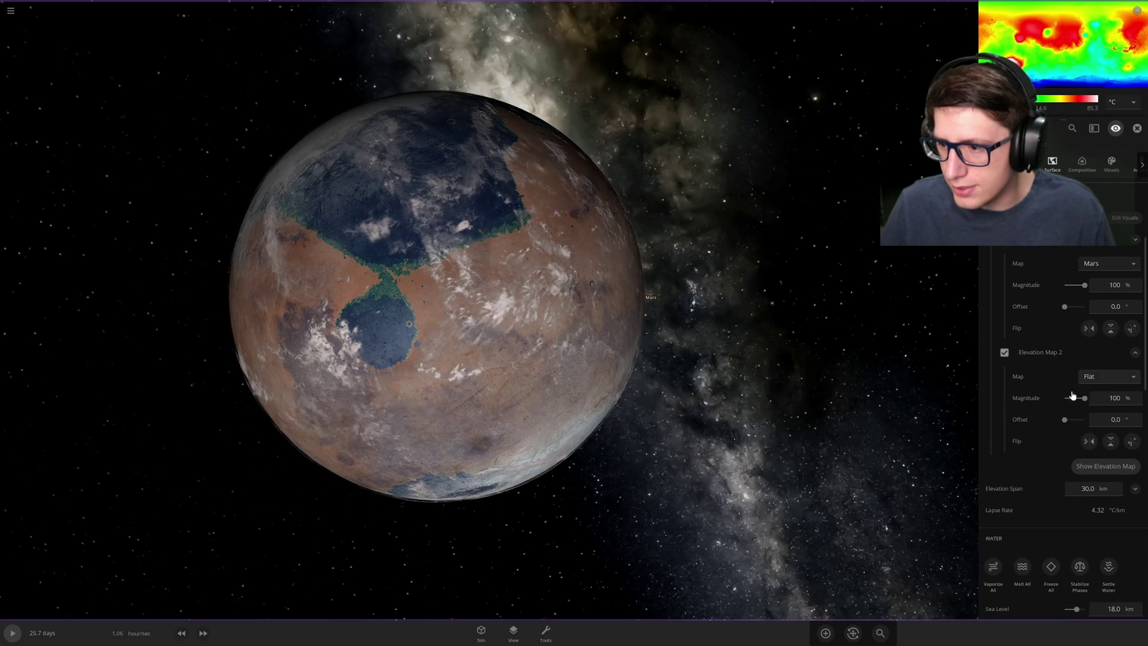
{"action": "left_click", "coordinate": [1100, 377]}
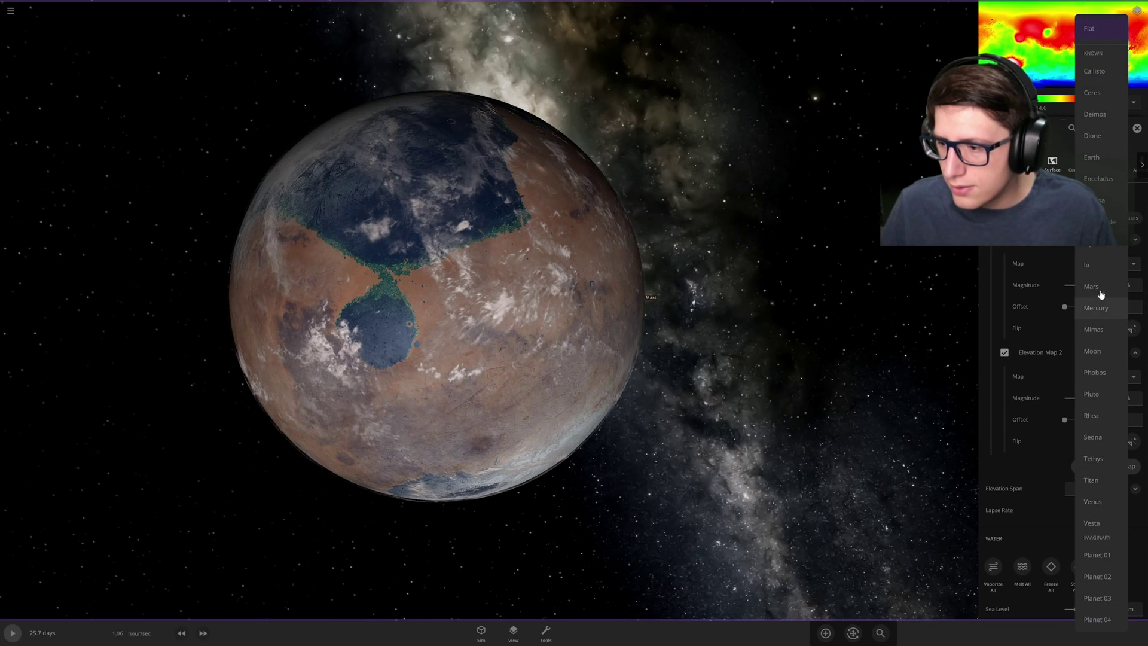
{"action": "left_click", "coordinate": [1102, 157]}
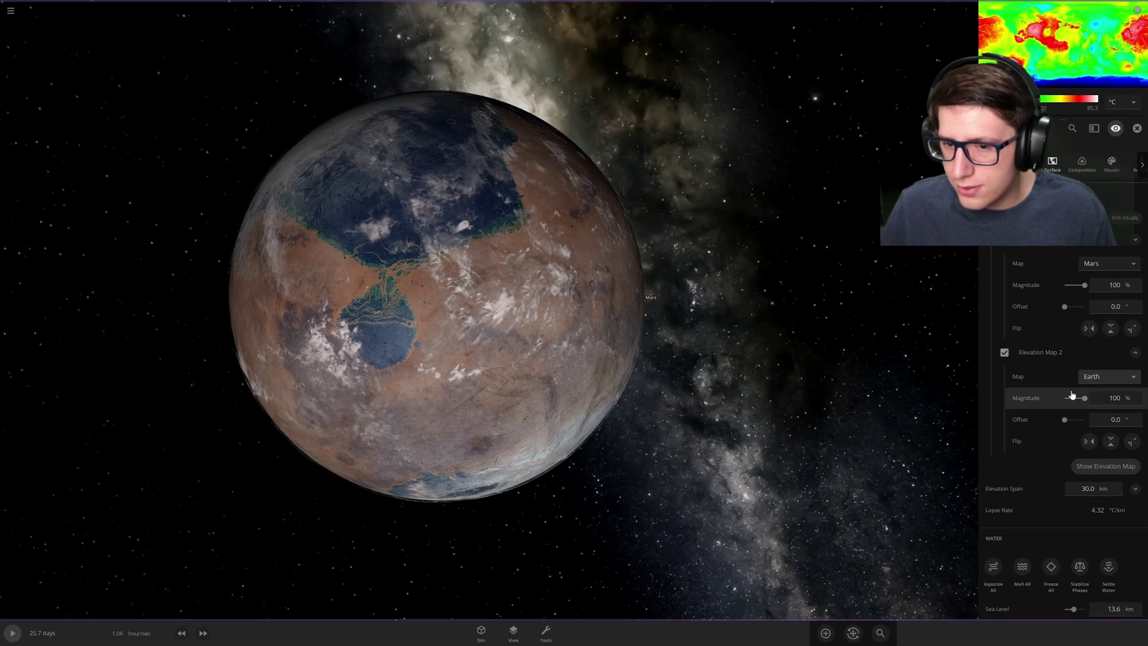
Set Elevation Map 2's magnitude to -100 %, resume the simulation and settle the water.
{"action": "left_click_drag", "start_coordinate": [1083, 399], "coordinate": [1026, 402]}
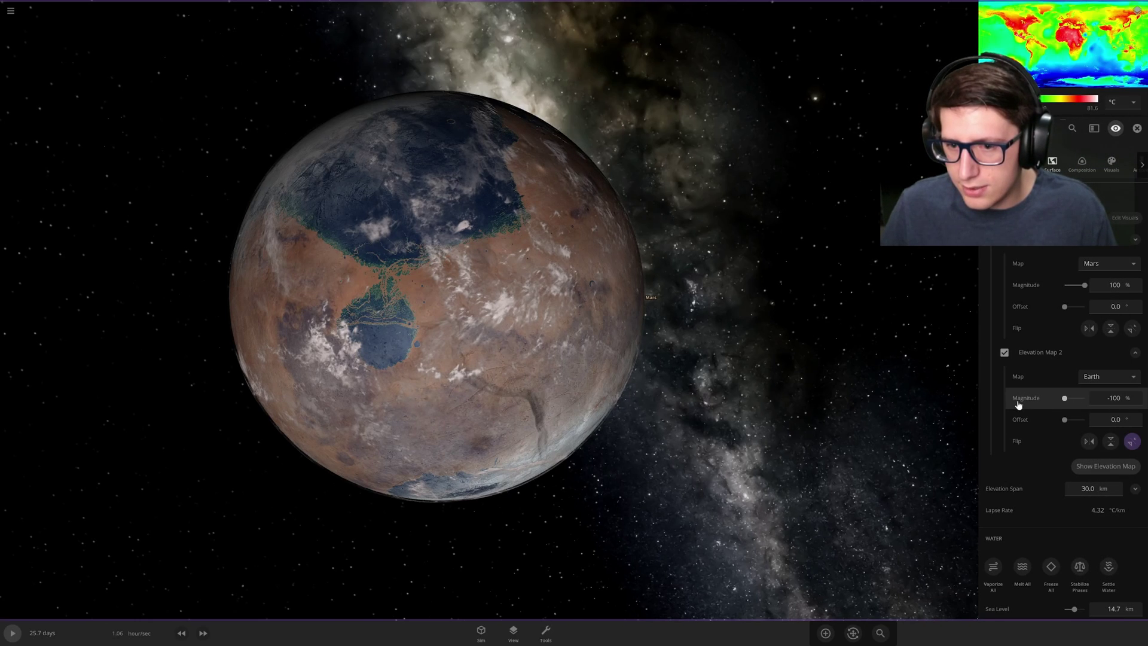
{"action": "key", "text": "space"}
{"action": "scroll", "coordinate": [1092, 509], "scroll_direction": "down", "scroll_amount": 1}
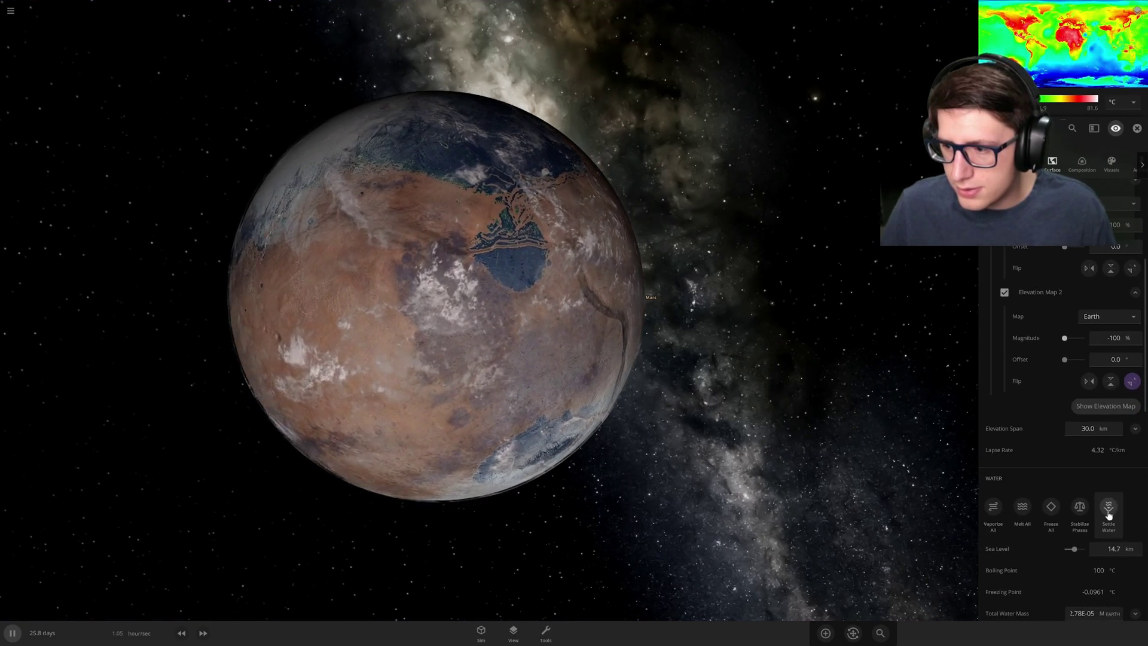
{"action": "left_click", "coordinate": [1108, 508]}
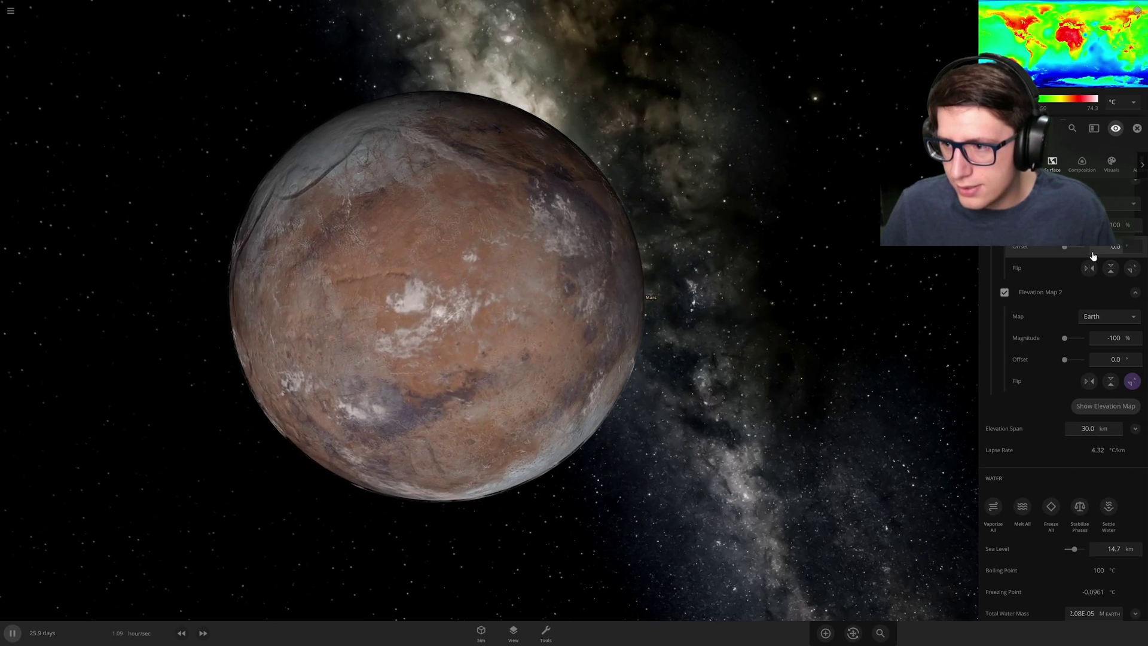
Raise the planet's sea level to about 26.7 km.
{"action": "scroll", "coordinate": [1061, 335], "scroll_direction": "down", "scroll_amount": 1}
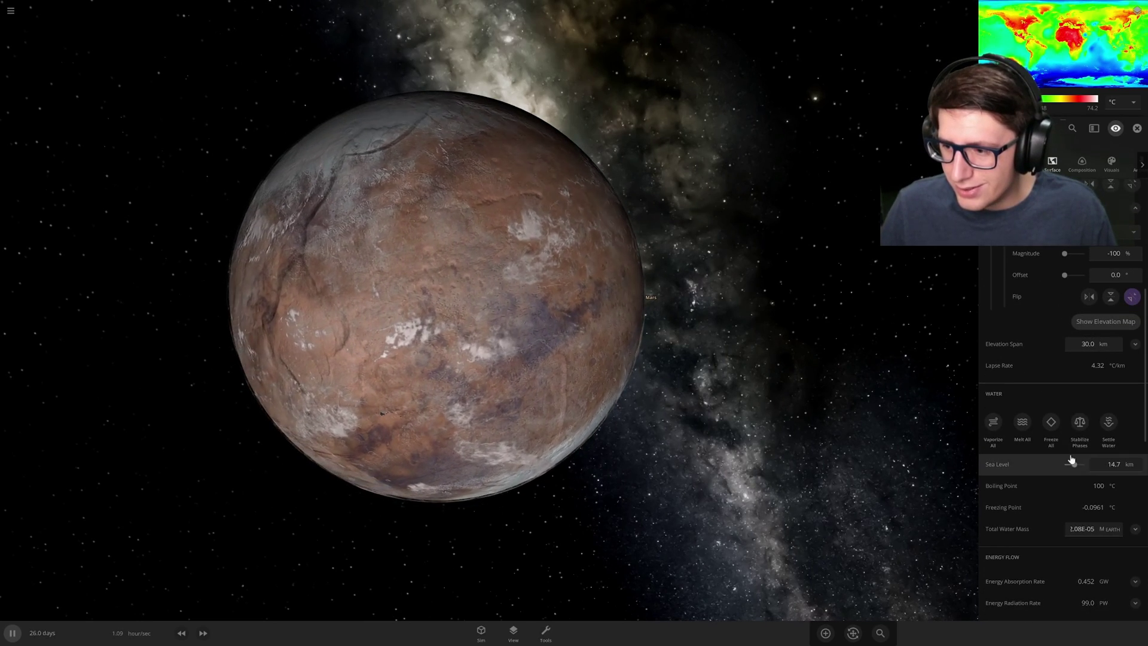
{"action": "left_click_drag", "start_coordinate": [1073, 464], "coordinate": [1084, 465]}
{"action": "key", "text": "space"}
Examine the new coastlines and oceans from several sides of the planet.
{"action": "left_click_drag", "start_coordinate": [472, 383], "coordinate": [490, 352]}
{"action": "scroll", "coordinate": [490, 353], "scroll_direction": "down", "scroll_amount": 3}
{"action": "scroll", "coordinate": [493, 364], "scroll_direction": "up", "scroll_amount": 3}
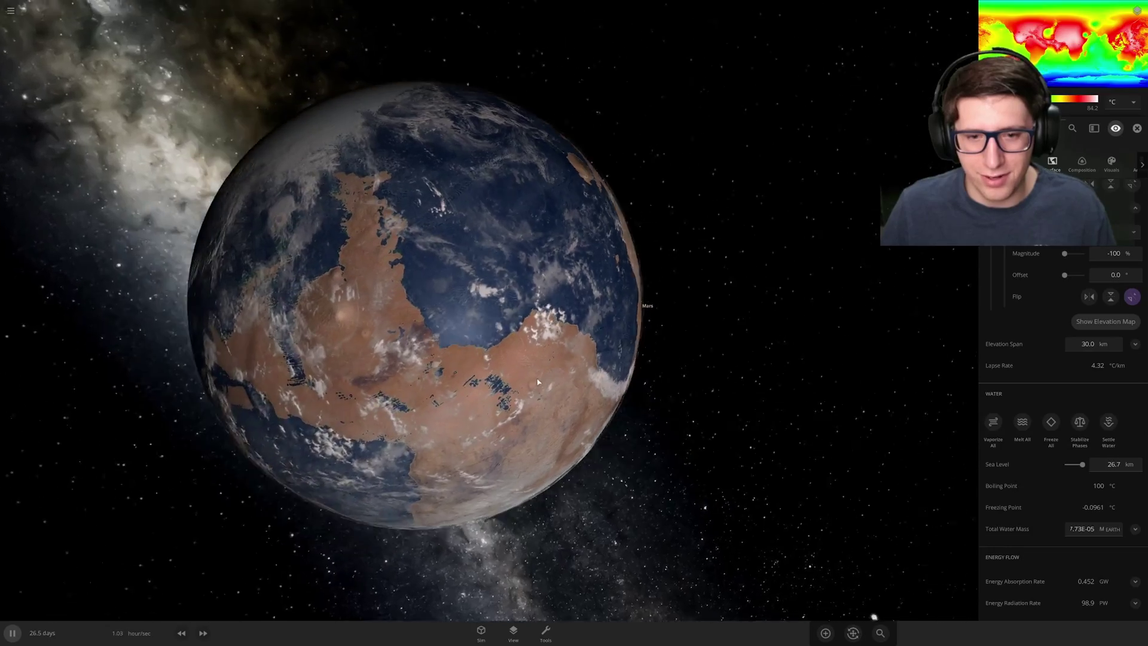
{"action": "left_click_drag", "start_coordinate": [538, 381], "coordinate": [523, 363]}
{"action": "scroll", "coordinate": [552, 372], "scroll_direction": "down", "scroll_amount": 4}
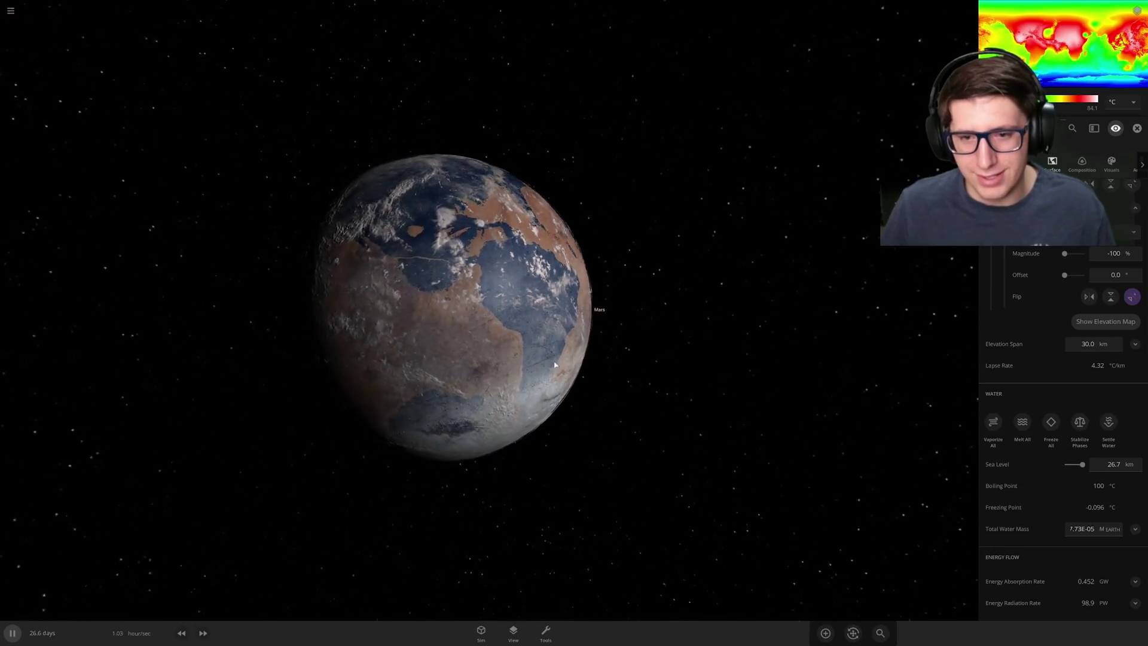
{"action": "scroll", "coordinate": [477, 408], "scroll_direction": "up", "scroll_amount": 4}
{"action": "scroll", "coordinate": [535, 326], "scroll_direction": "down", "scroll_amount": 3}
{"action": "scroll", "coordinate": [515, 336], "scroll_direction": "up", "scroll_amount": 3}
{"action": "scroll", "coordinate": [518, 338], "scroll_direction": "down", "scroll_amount": 3}
Pause the simulation, set Elevation Map 2's magnitude back to 100 % and resume the simulation.
{"action": "key", "text": "space"}
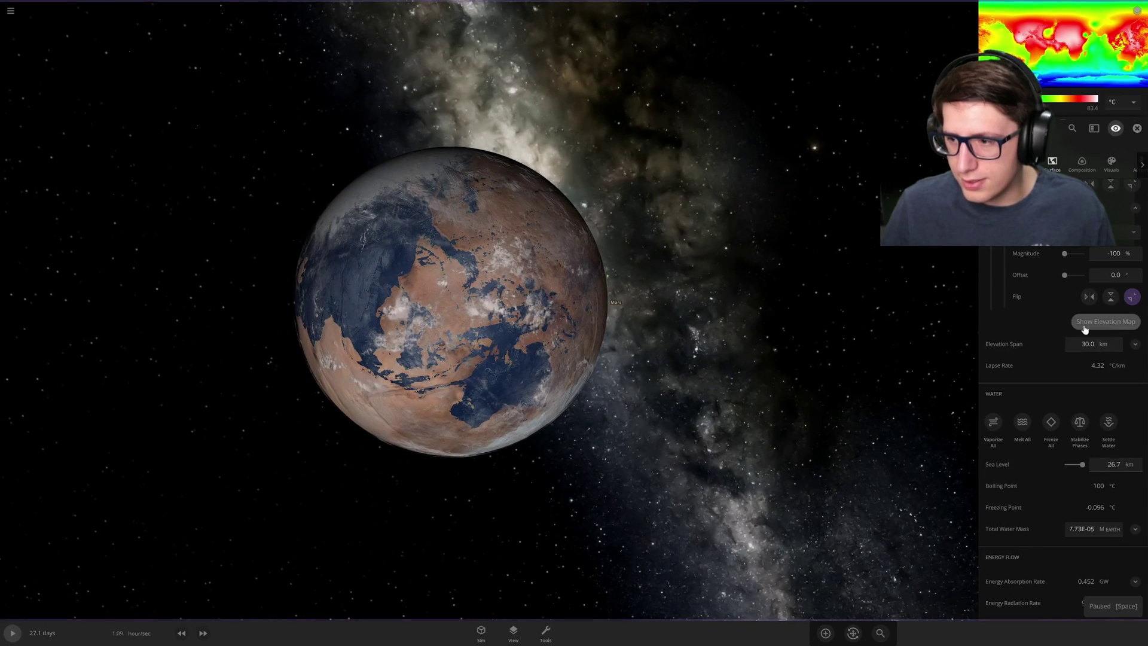
{"action": "scroll", "coordinate": [1084, 329], "scroll_direction": "up", "scroll_amount": 1}
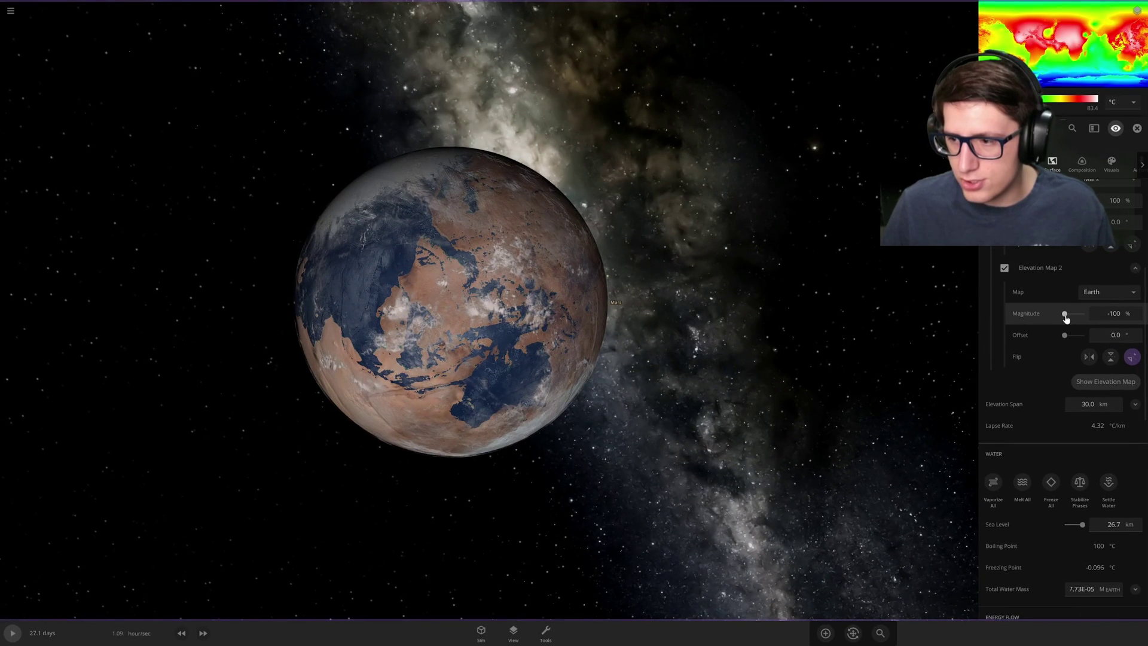
{"action": "left_click_drag", "start_coordinate": [1066, 319], "coordinate": [1097, 316]}
{"action": "key", "text": "space"}
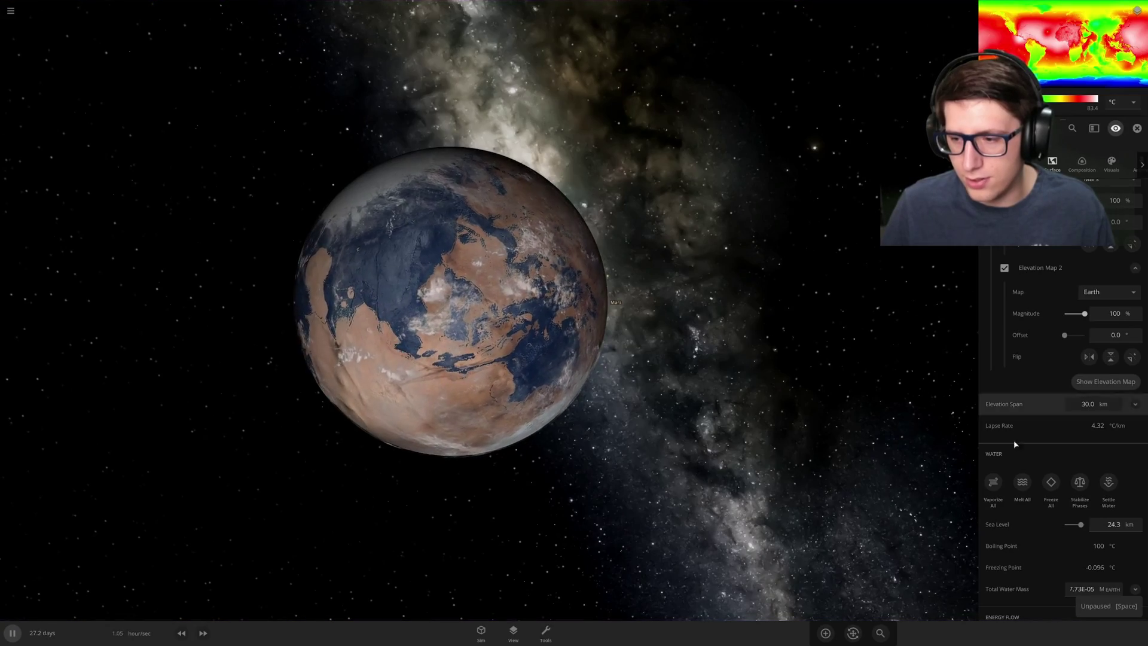
Check the continents up close, pause the simulation and raise the sea level to about 26.9 km.
{"action": "left_click_drag", "start_coordinate": [508, 389], "coordinate": [537, 380]}
{"action": "scroll", "coordinate": [537, 380], "scroll_direction": "up", "scroll_amount": 3}
{"action": "key", "text": "space"}
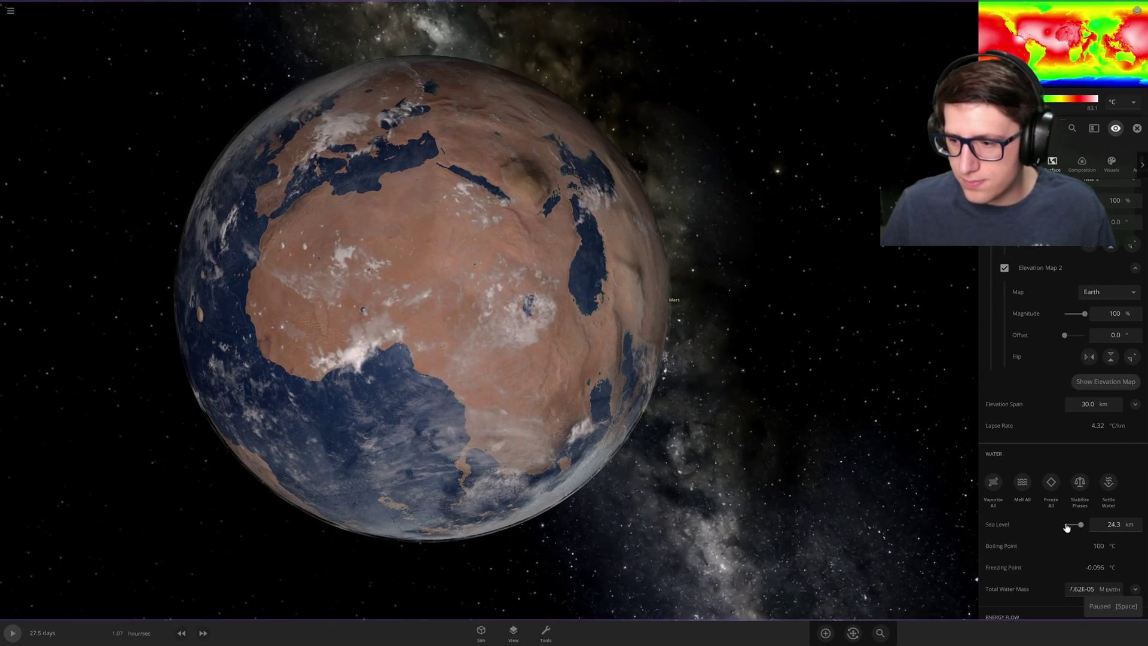
{"action": "left_click_drag", "start_coordinate": [1082, 525], "coordinate": [1085, 532]}
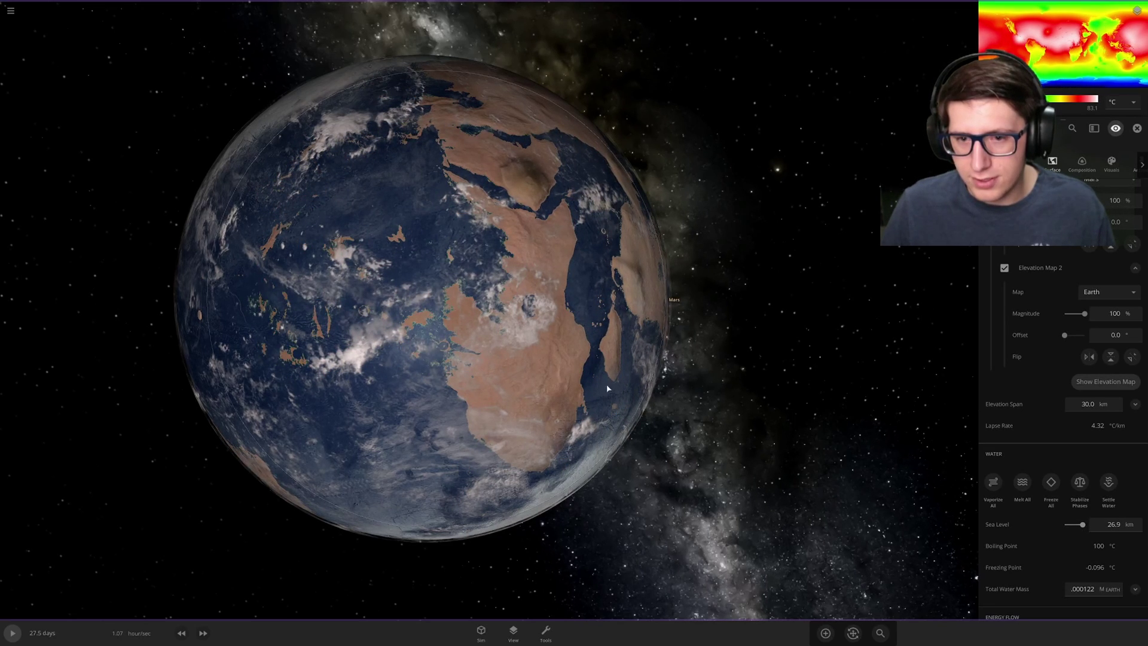
Examine the flooded continents around the whole planet, both close up and from afar, running and pausing the simulation.
{"action": "left_click_drag", "start_coordinate": [604, 391], "coordinate": [426, 339]}
{"action": "key", "text": "space"}
{"action": "scroll", "coordinate": [514, 341], "scroll_direction": "down", "scroll_amount": 4}
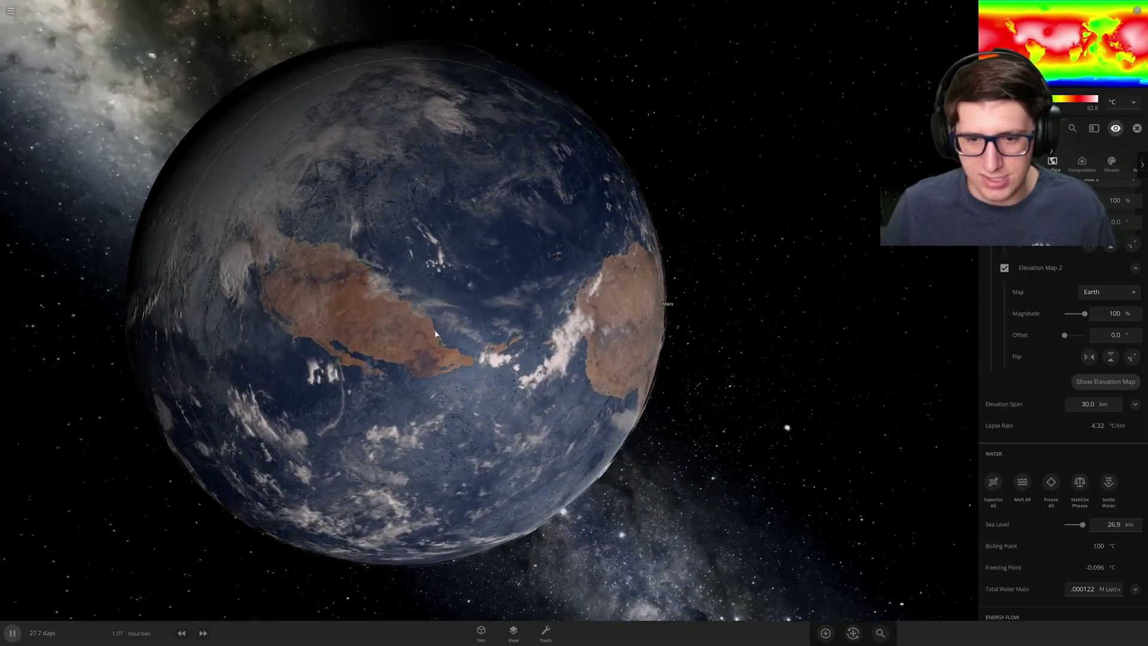
{"action": "left_click_drag", "start_coordinate": [436, 333], "coordinate": [377, 303]}
{"action": "scroll", "coordinate": [377, 304], "scroll_direction": "up", "scroll_amount": 4}
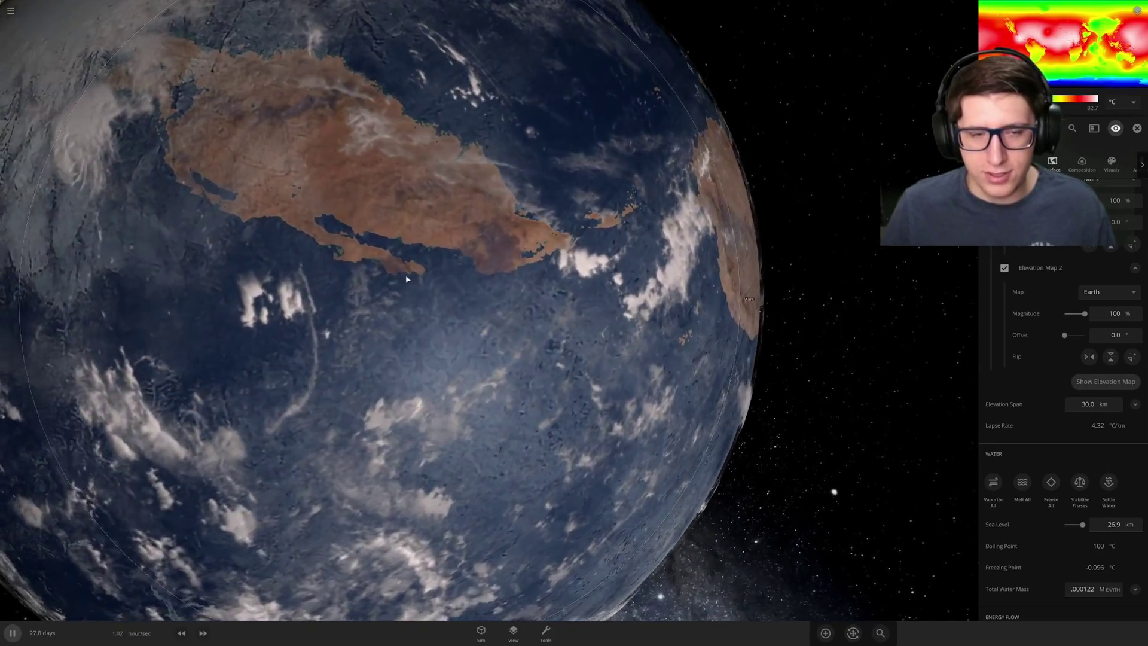
{"action": "scroll", "coordinate": [424, 350], "scroll_direction": "down", "scroll_amount": 5}
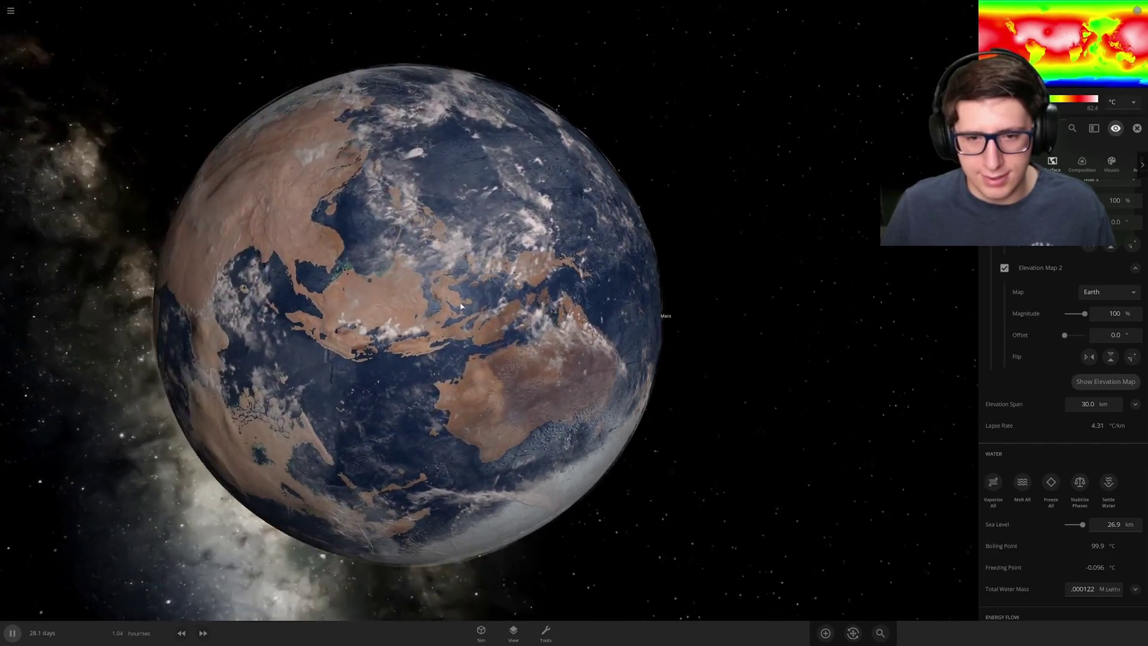
{"action": "key", "text": "space"}
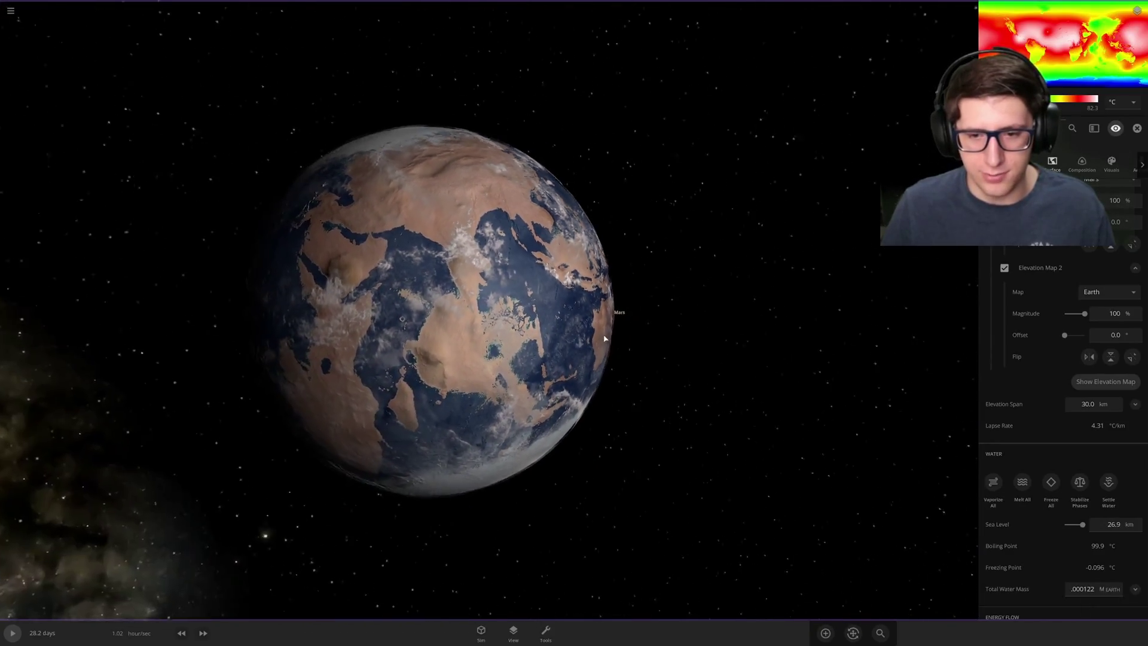
{"action": "key", "text": "space"}
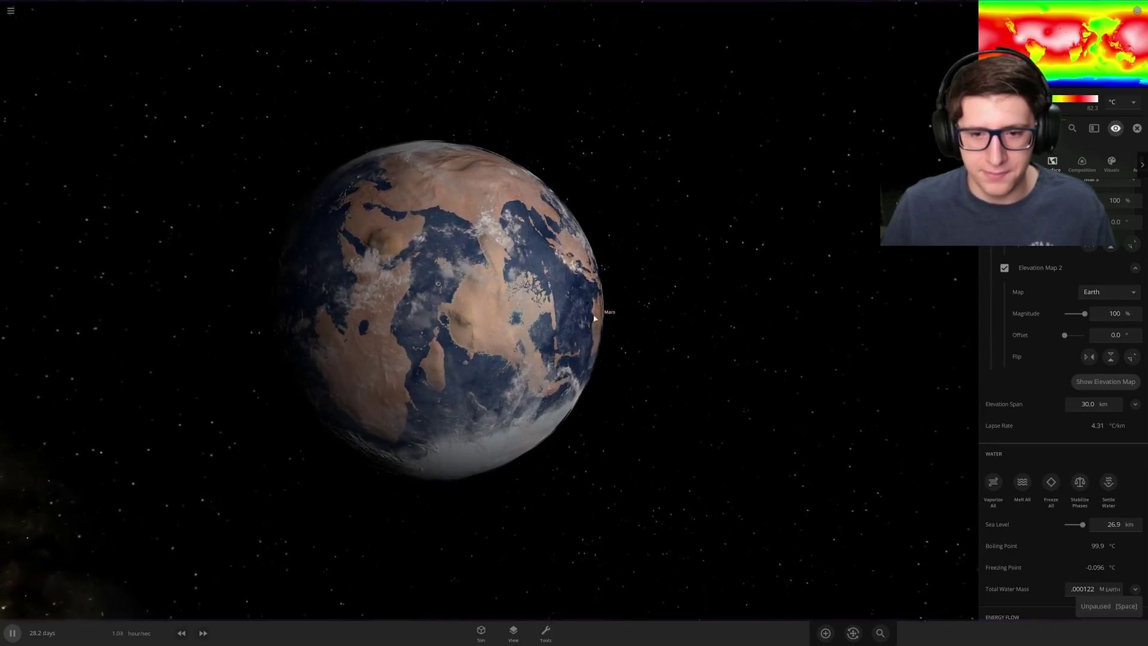
{"action": "scroll", "coordinate": [580, 340], "scroll_direction": "up", "scroll_amount": 5}
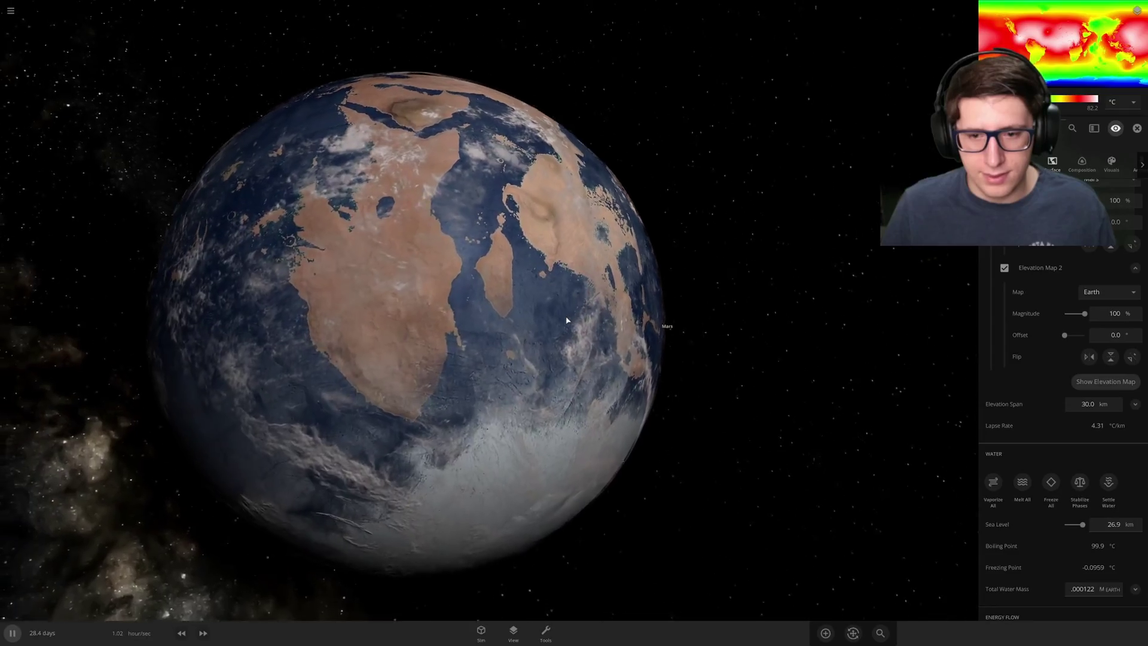
{"action": "key", "text": "space"}
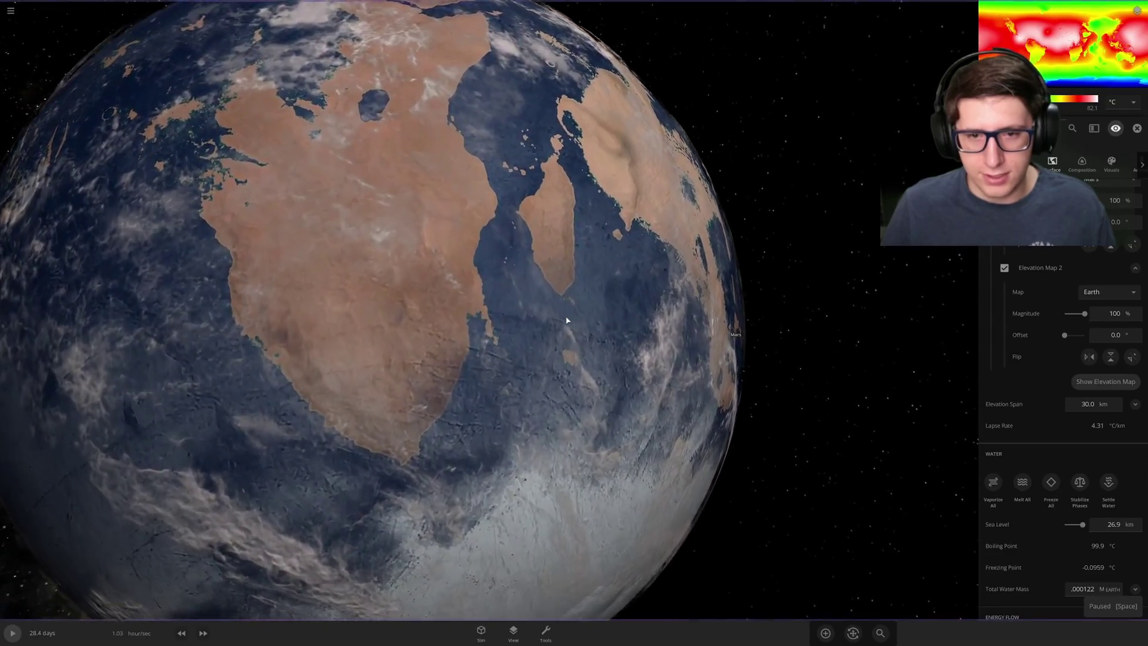
{"action": "scroll", "coordinate": [567, 320], "scroll_direction": "down", "scroll_amount": 5}
{"action": "left_click_drag", "start_coordinate": [383, 251], "coordinate": [505, 317]}
{"action": "scroll", "coordinate": [450, 307], "scroll_direction": "up", "scroll_amount": 4}
{"action": "scroll", "coordinate": [428, 310], "scroll_direction": "up", "scroll_amount": 3}
{"action": "left_click_drag", "start_coordinate": [428, 310], "coordinate": [356, 290]}
{"action": "scroll", "coordinate": [456, 297], "scroll_direction": "down", "scroll_amount": 5}
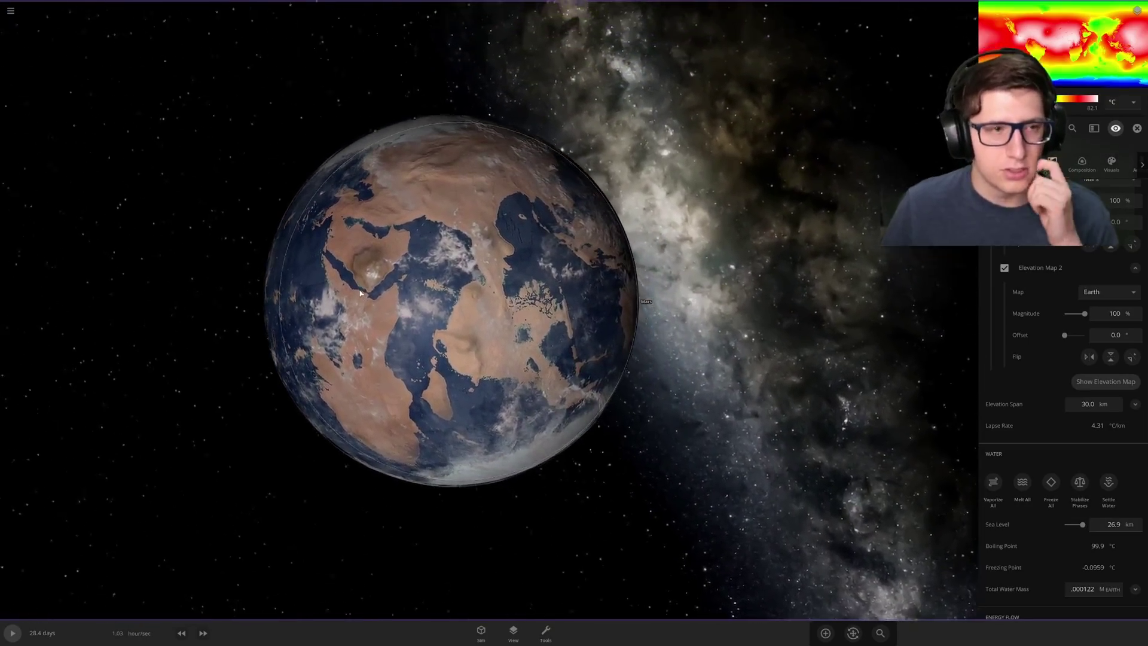
{"action": "scroll", "coordinate": [373, 294], "scroll_direction": "down", "scroll_amount": 3}
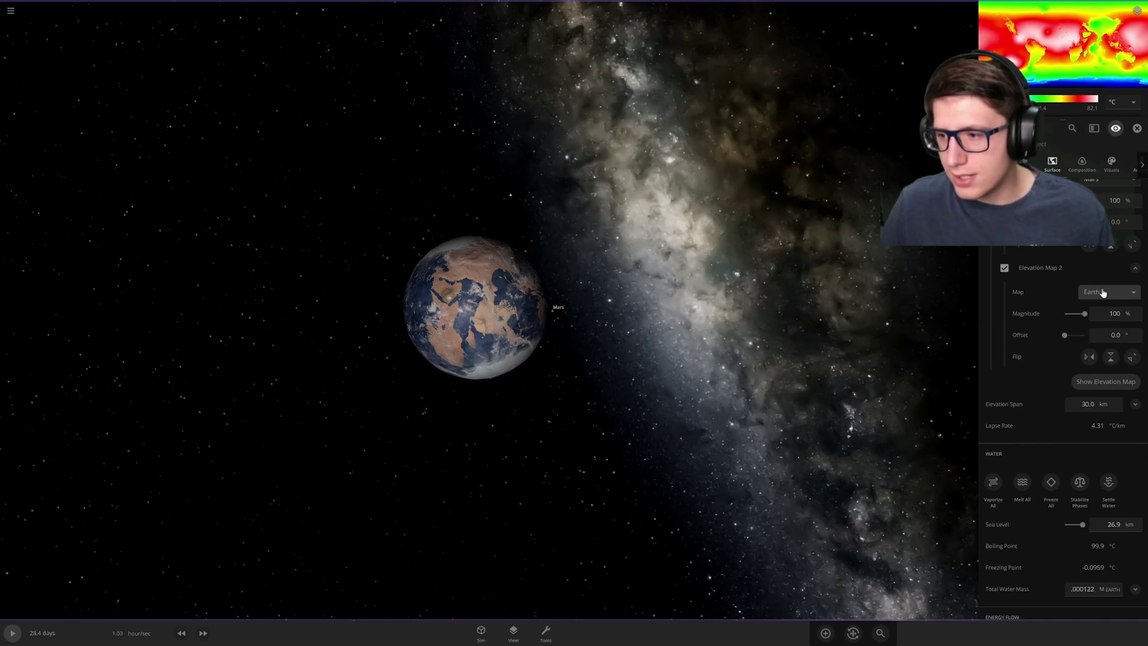
{"action": "left_click", "coordinate": [1120, 291]}
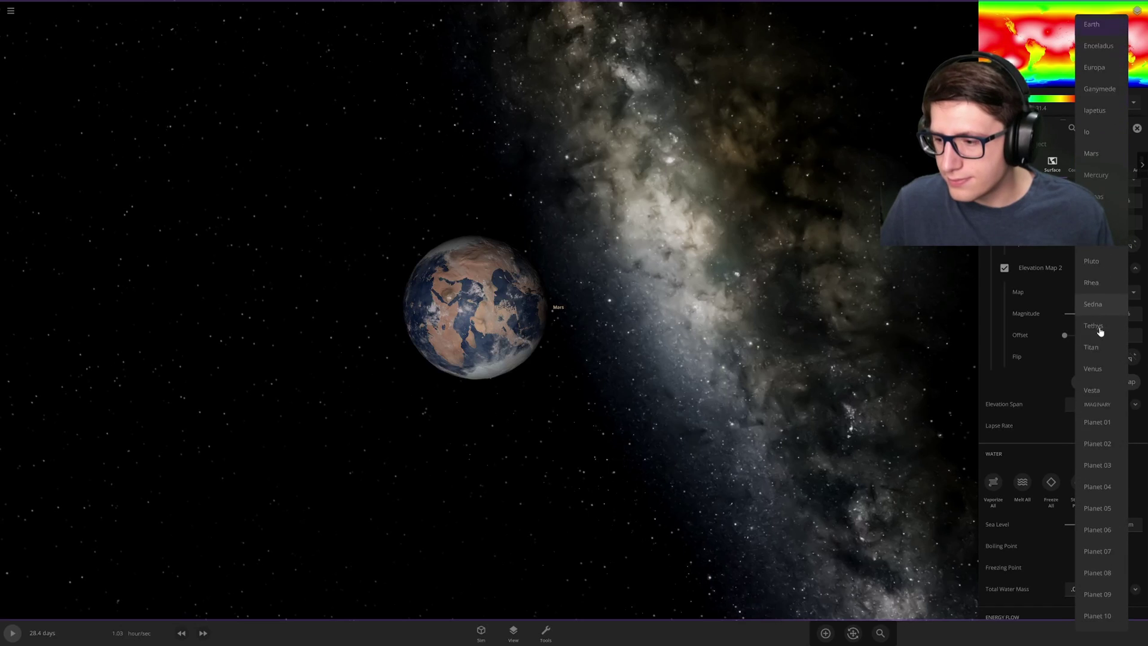
{"action": "scroll", "coordinate": [1089, 329], "scroll_direction": "up", "scroll_amount": 2}
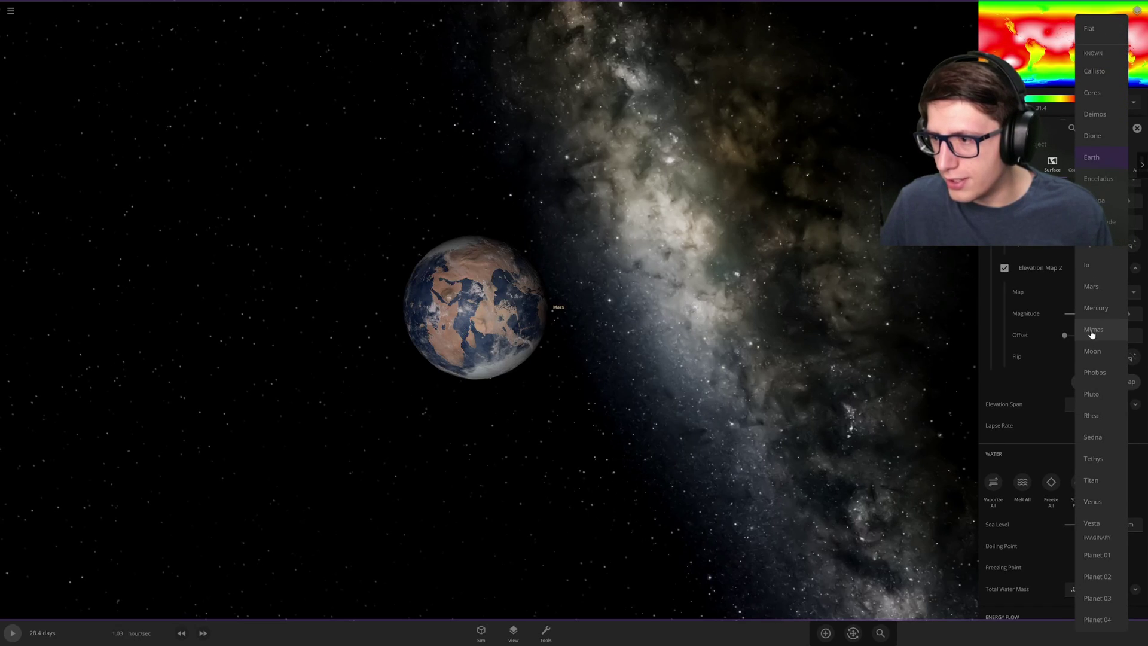
{"action": "left_click", "coordinate": [988, 365]}
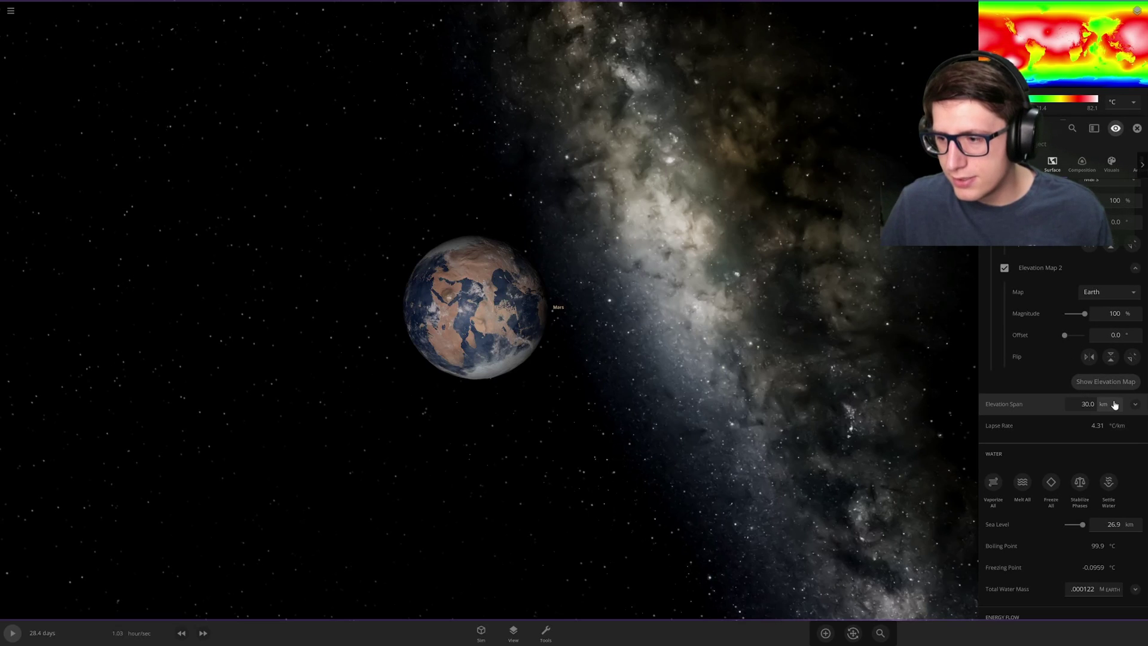
Stabilize the planet's surface temperature and resume the simulation.
{"action": "scroll", "coordinate": [1027, 366], "scroll_direction": "up", "scroll_amount": 4}
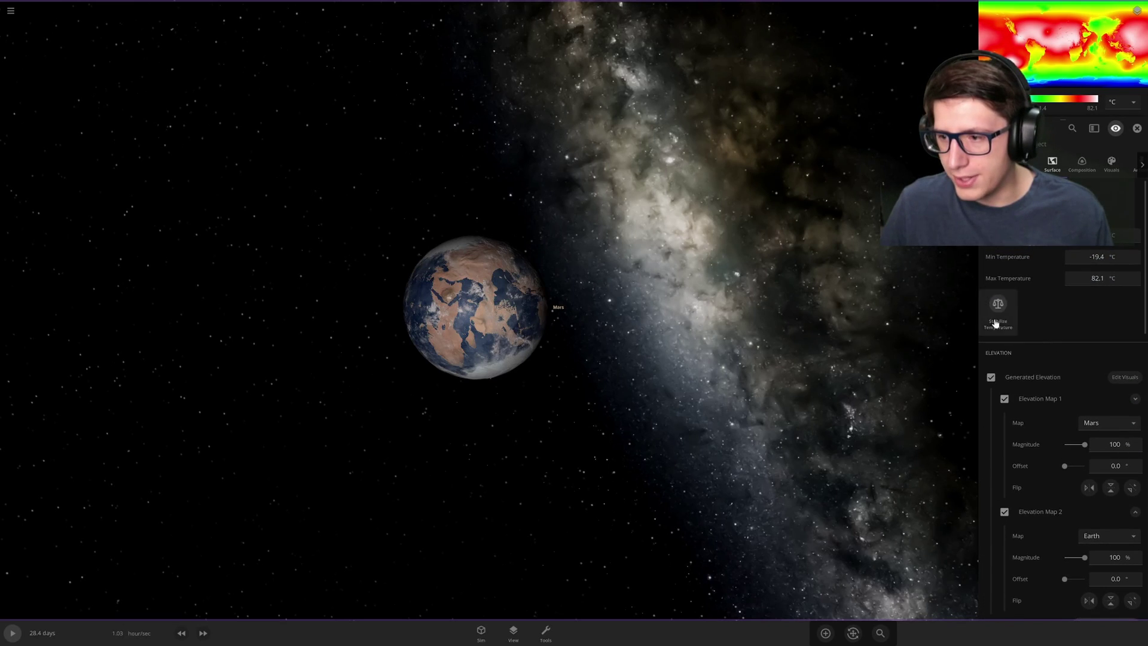
{"action": "left_click", "coordinate": [995, 305]}
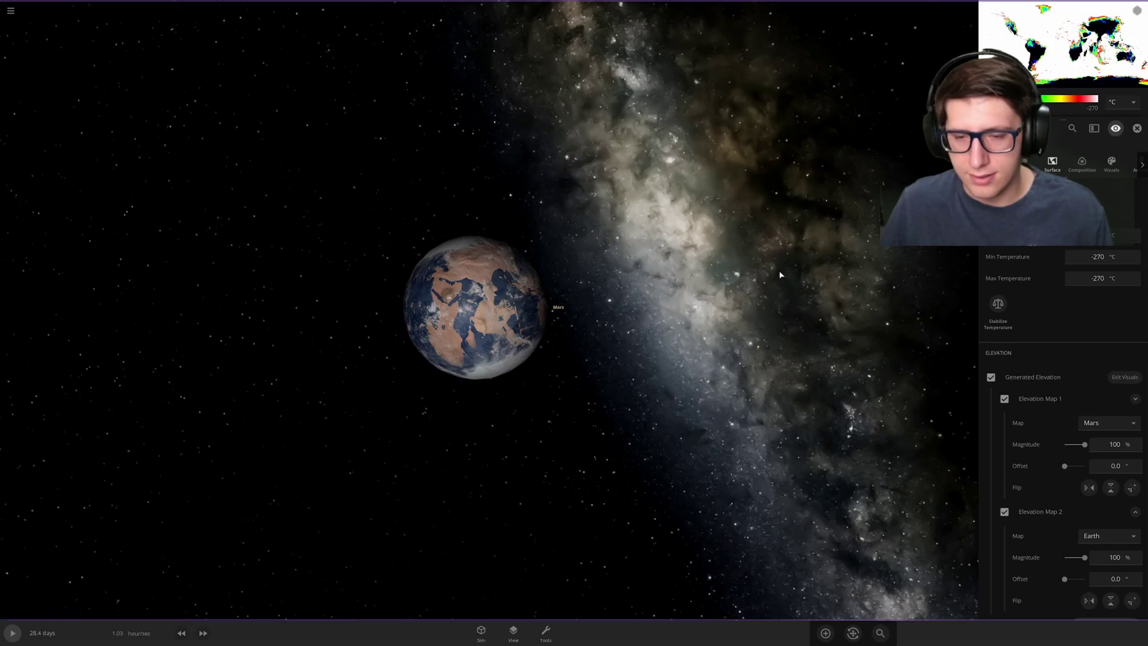
{"action": "key", "text": "space"}
Inspect the planet's surface close up and from a distance, on both its day and night sides.
{"action": "scroll", "coordinate": [491, 257], "scroll_direction": "up", "scroll_amount": 10}
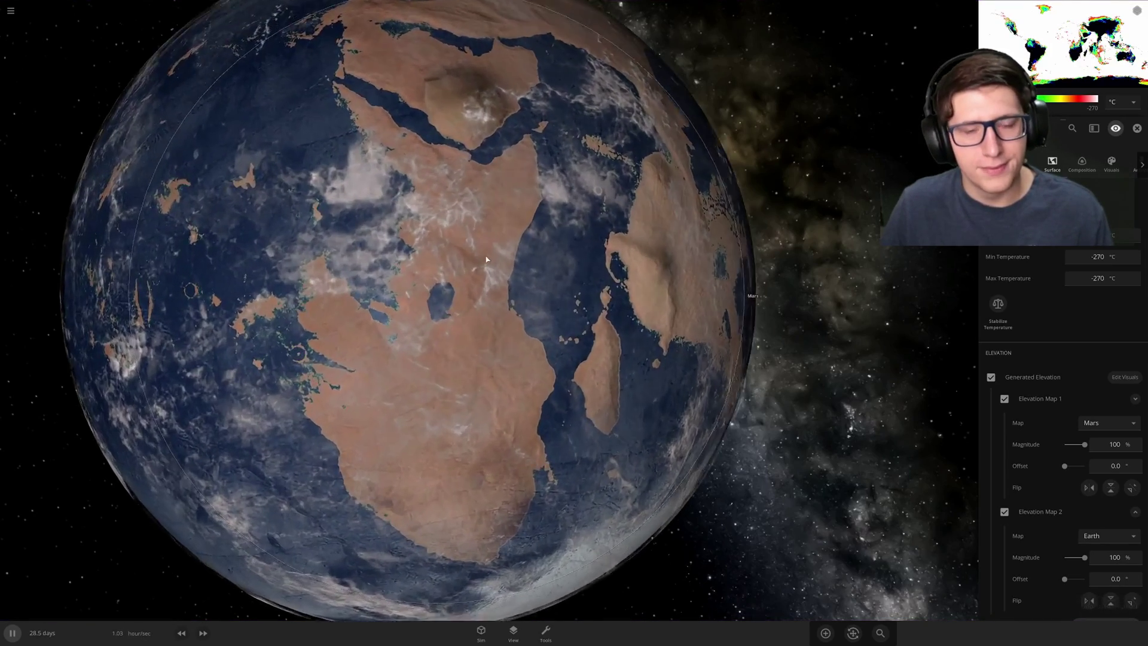
{"action": "left_click_drag", "start_coordinate": [491, 258], "coordinate": [559, 259]}
{"action": "scroll", "coordinate": [560, 259], "scroll_direction": "down", "scroll_amount": 8}
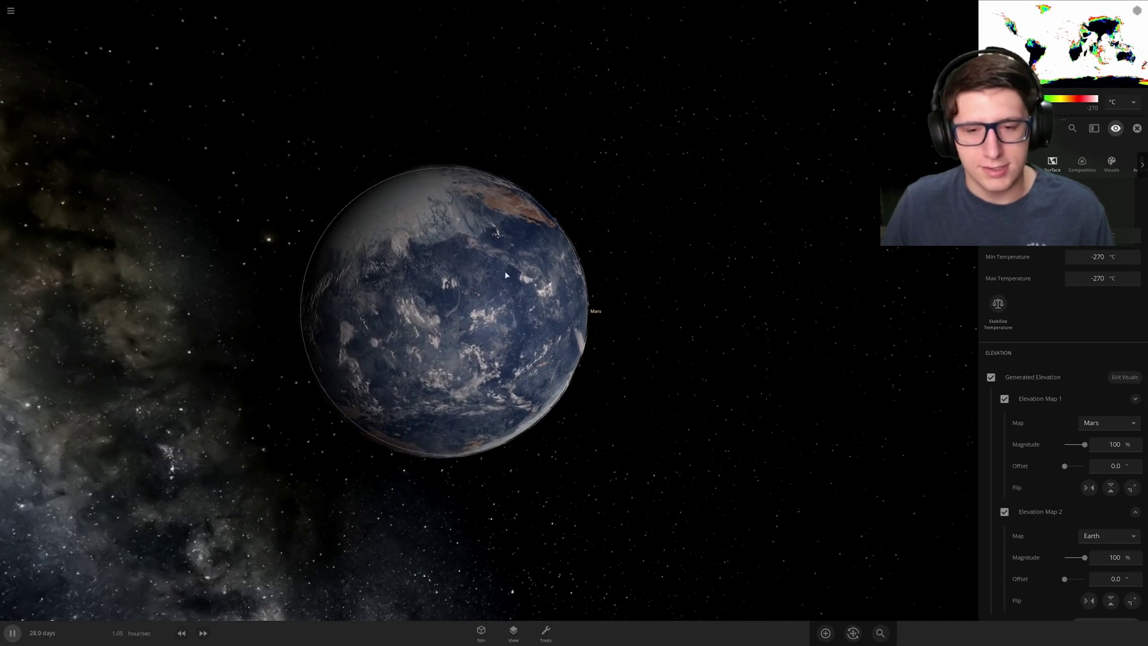
{"action": "left_click_drag", "start_coordinate": [688, 279], "coordinate": [415, 284]}
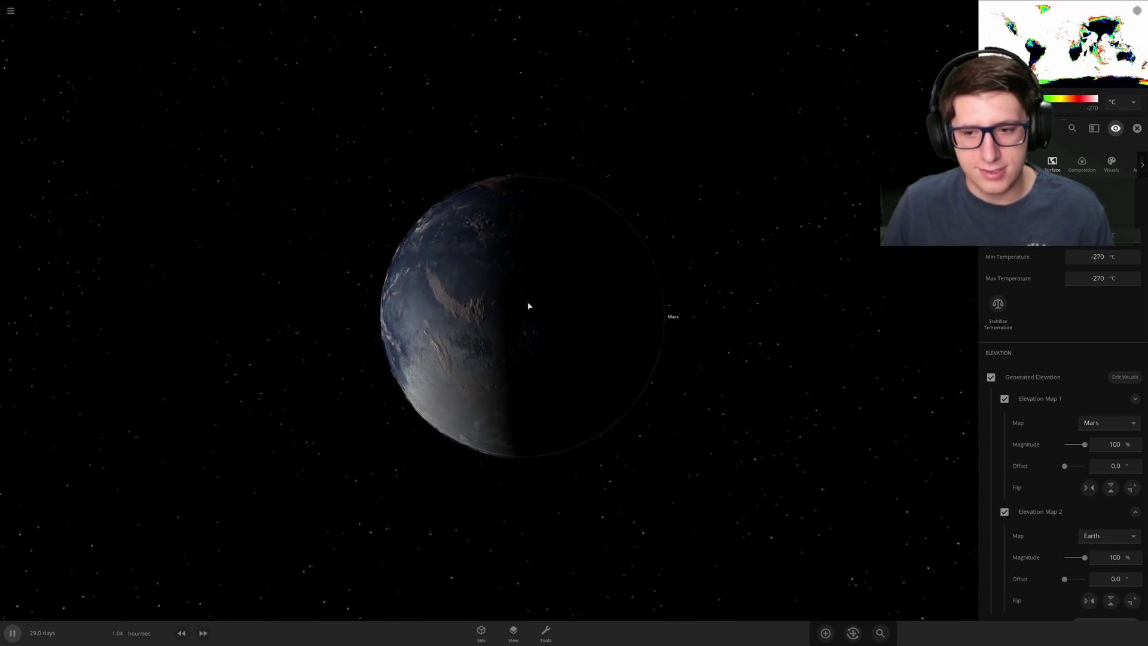
{"action": "left_click_drag", "start_coordinate": [500, 304], "coordinate": [359, 305]}
{"action": "left_click_drag", "start_coordinate": [748, 309], "coordinate": [550, 323]}
{"action": "left_click_drag", "start_coordinate": [651, 326], "coordinate": [649, 357]}
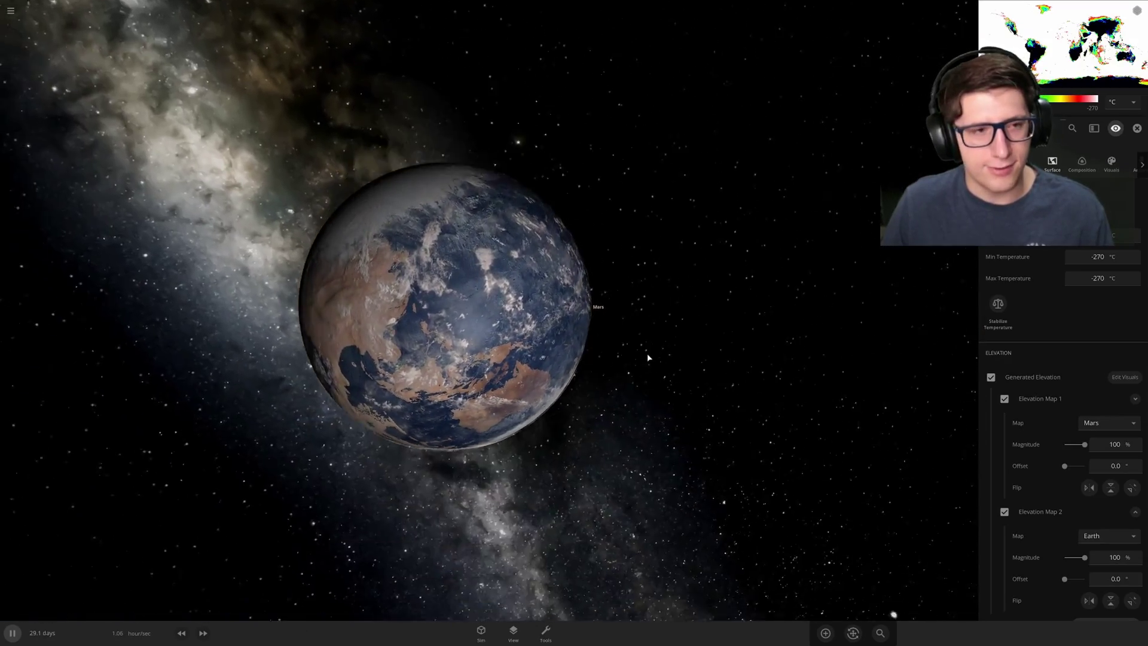